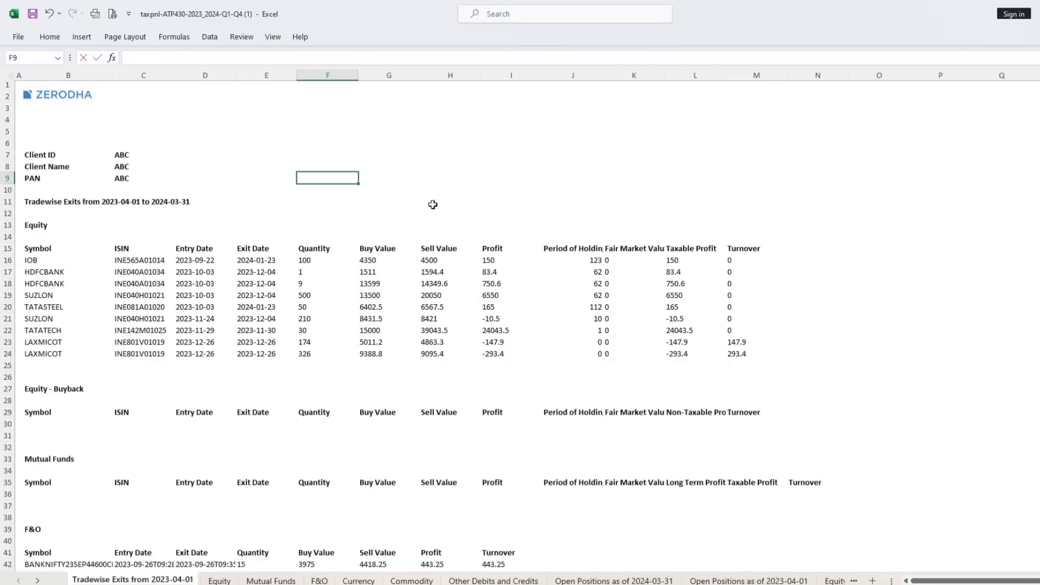
# Examine the tradewise exits sheet, from the Zerodha logo to the Equity section and the trade rows beneath it.
pyautogui.click(43, 98)
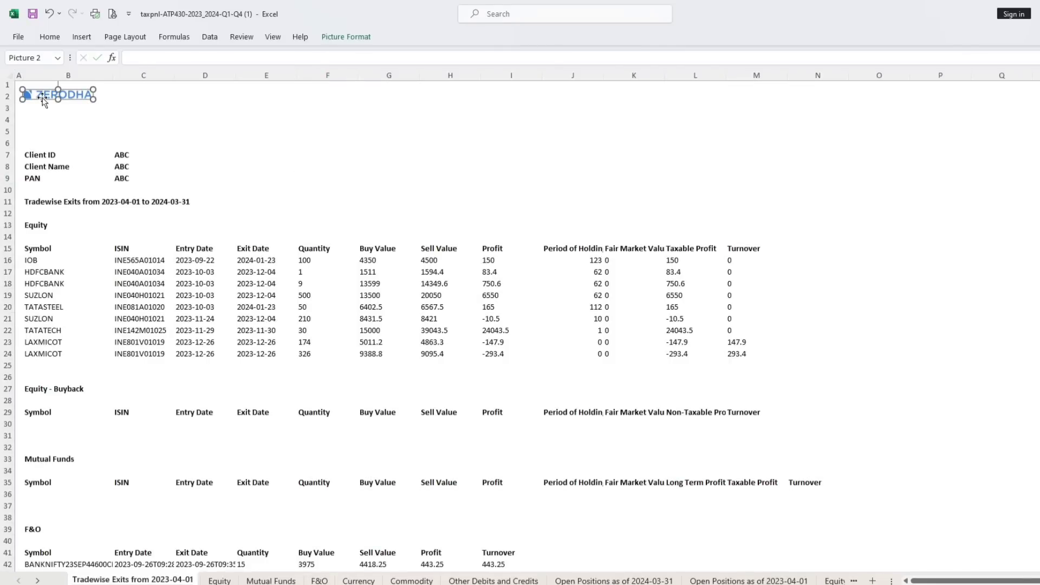
pyautogui.click(185, 112)
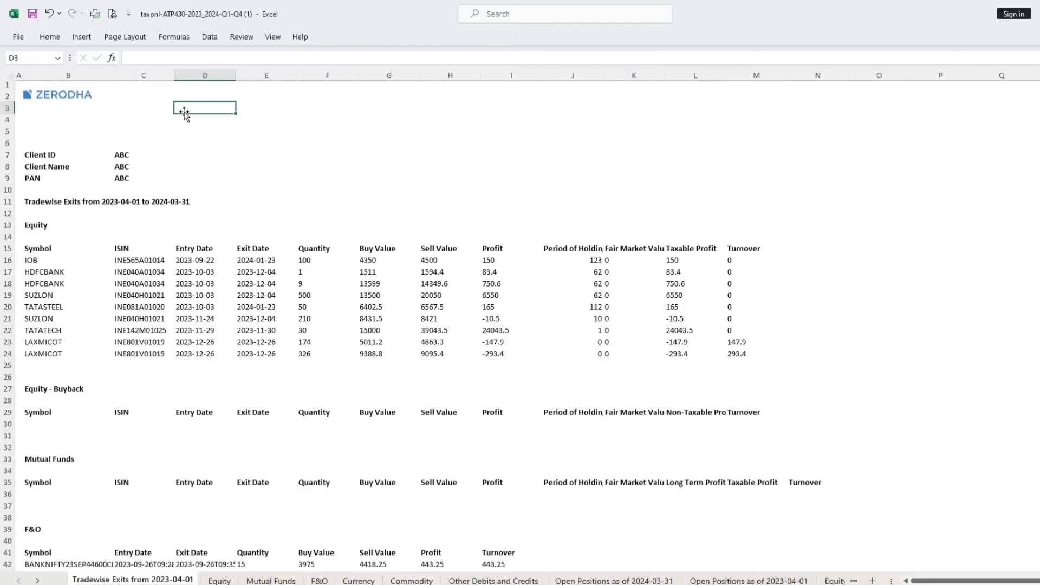
pyautogui.click(111, 118)
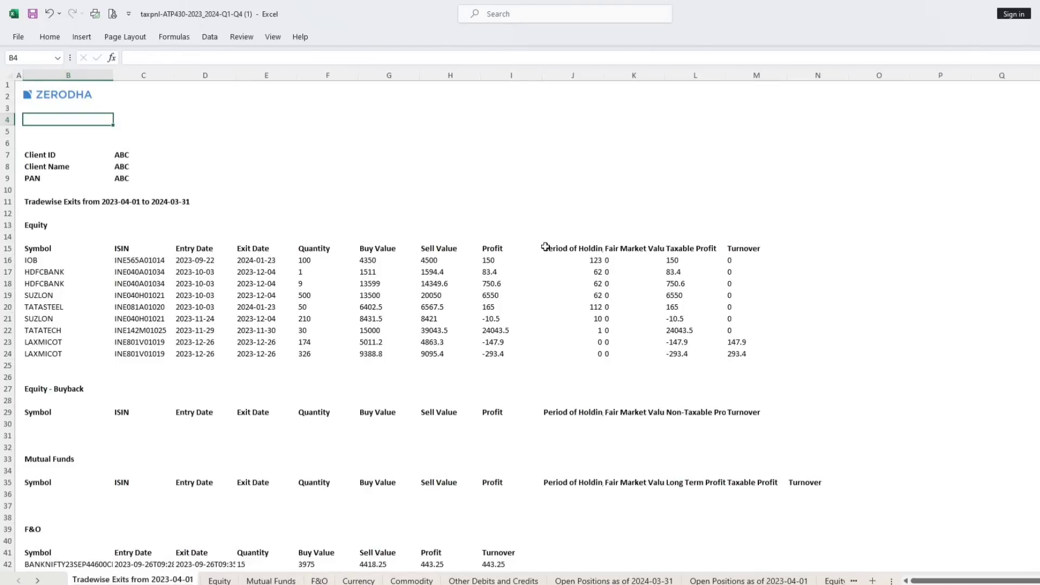
pyautogui.click(32, 225)
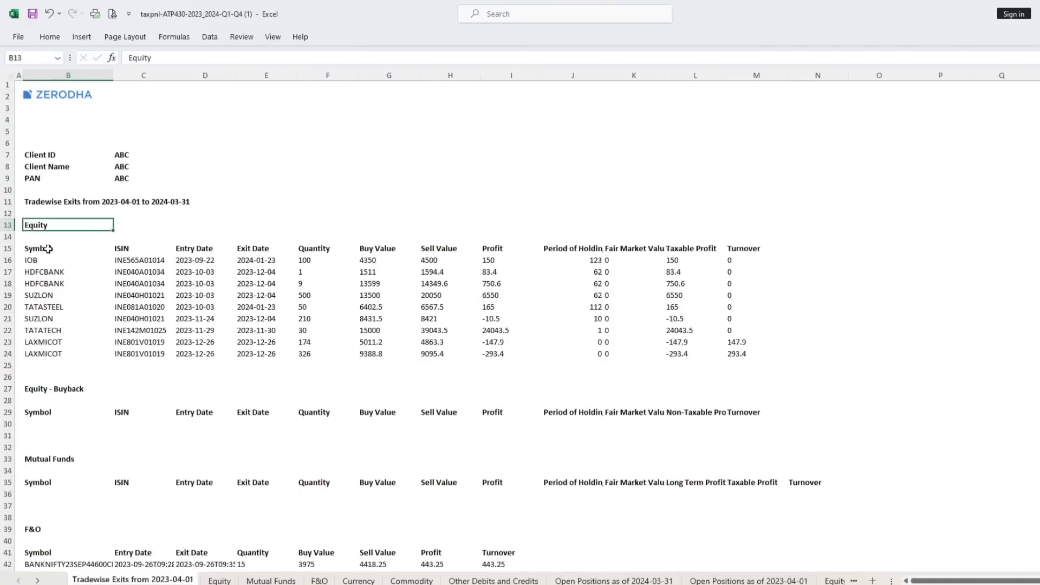
pyautogui.click(46, 272)
pyautogui.moveTo(30, 227); pyautogui.dragTo(697, 560)
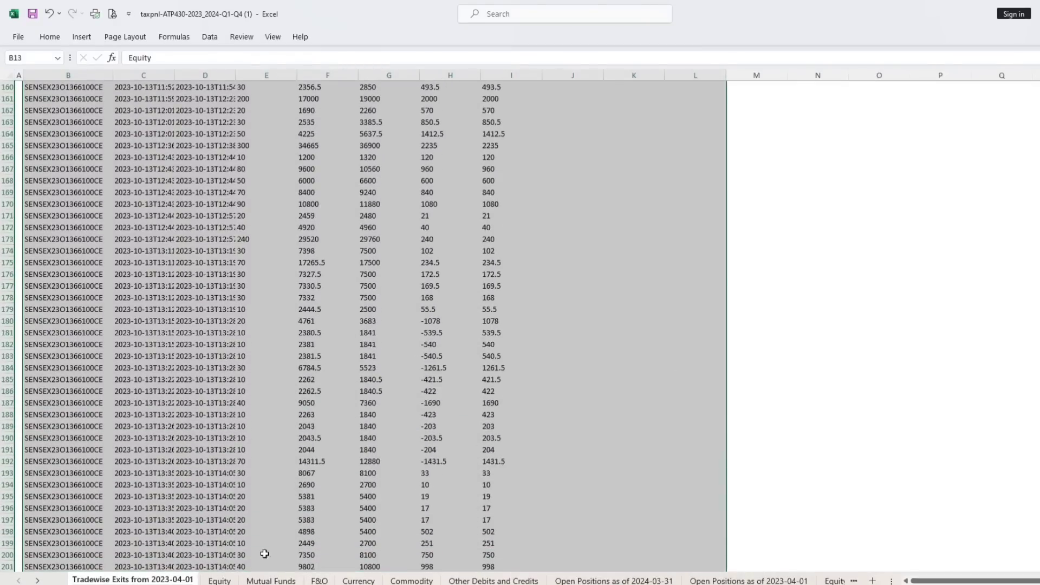
# On the Equity sheet, fill the Short Term Trades heading cell B51 with yellow.
pyautogui.click(219, 580)
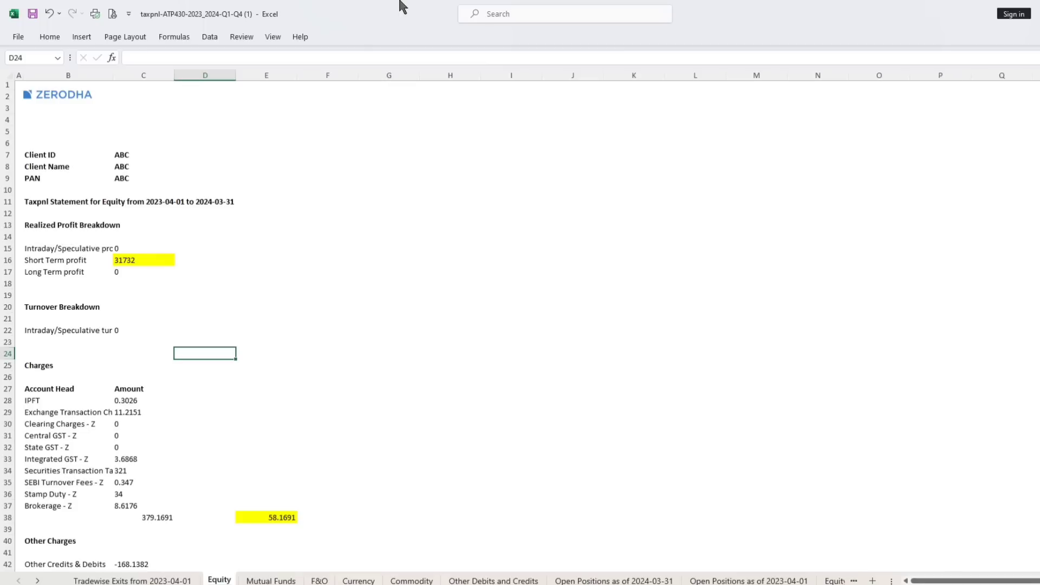
pyautogui.scroll(-5, 268, 258)
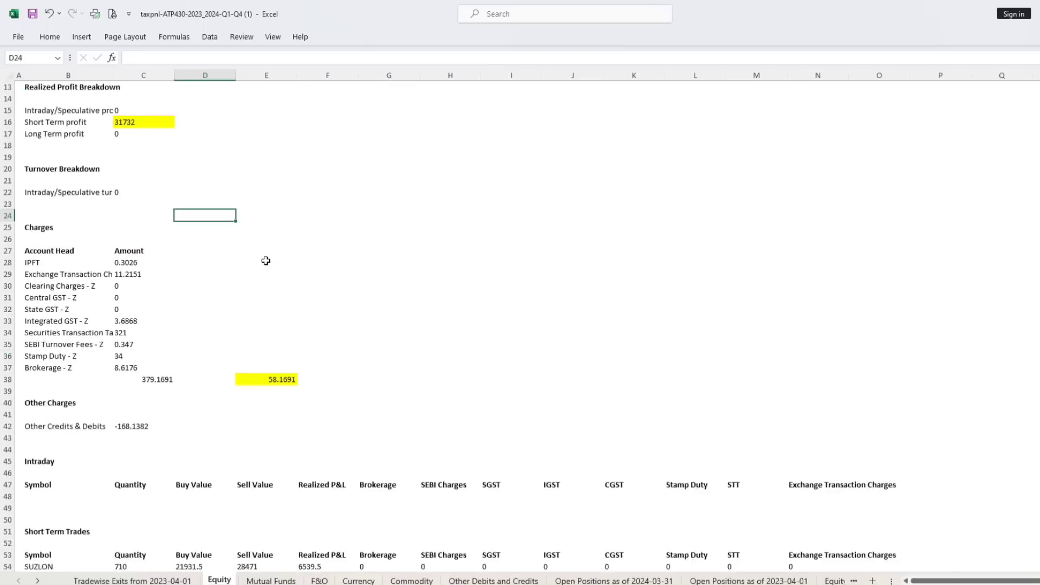
pyautogui.scroll(-5, 267, 252)
pyautogui.click(40, 252)
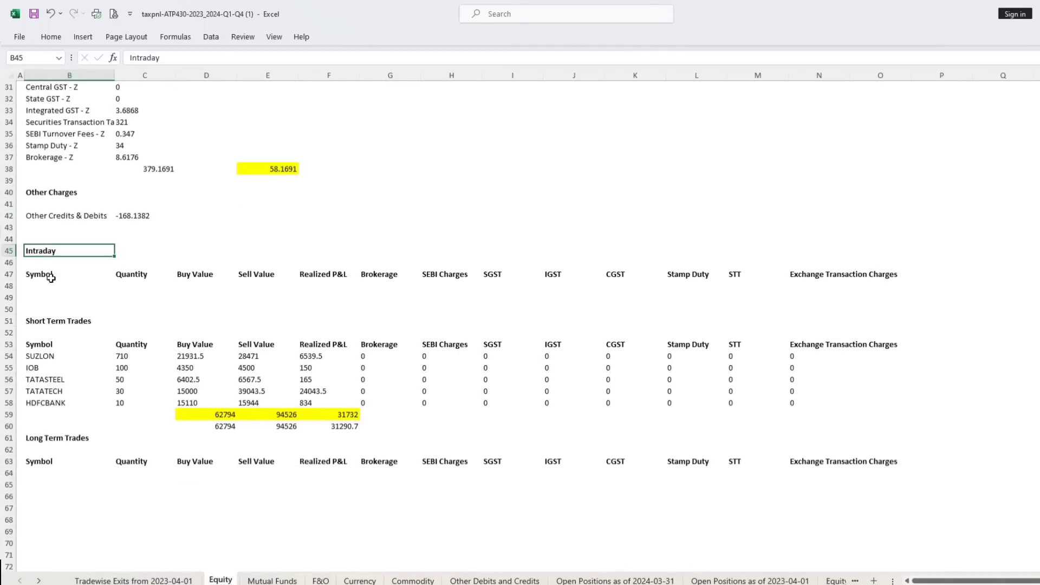
pyautogui.click(72, 320)
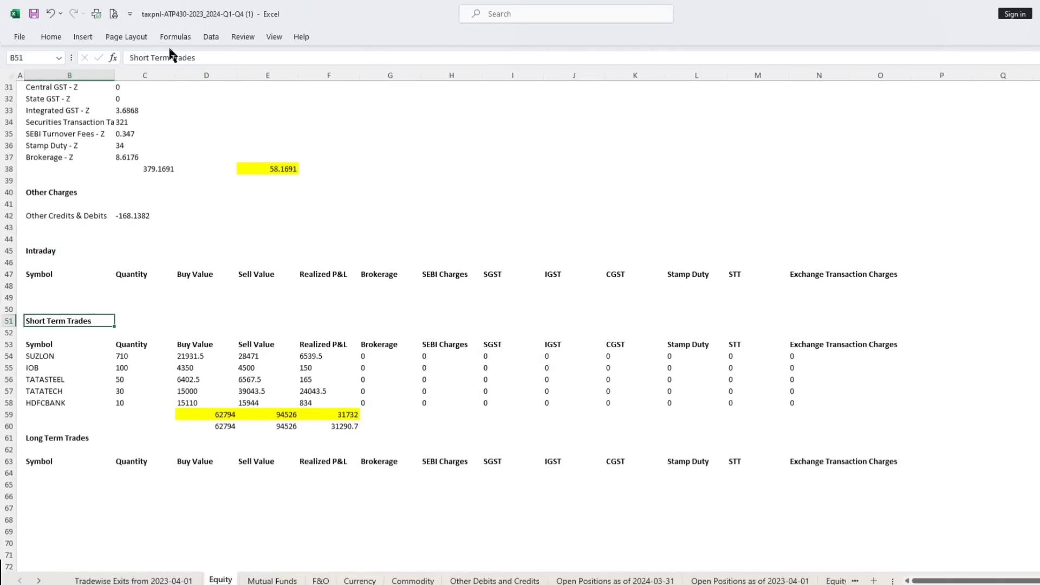
pyautogui.click(51, 36)
pyautogui.click(200, 77)
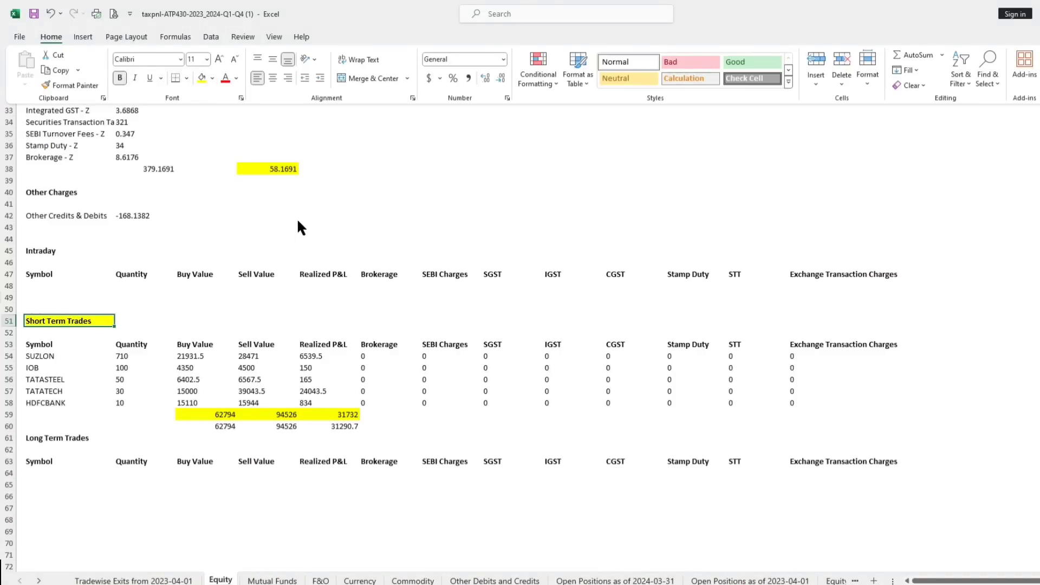
# Examine the short-term trades' symbols, buy and sell values, realized P&L, and the total formulas in row 59.
pyautogui.scroll(-3, 272, 282)
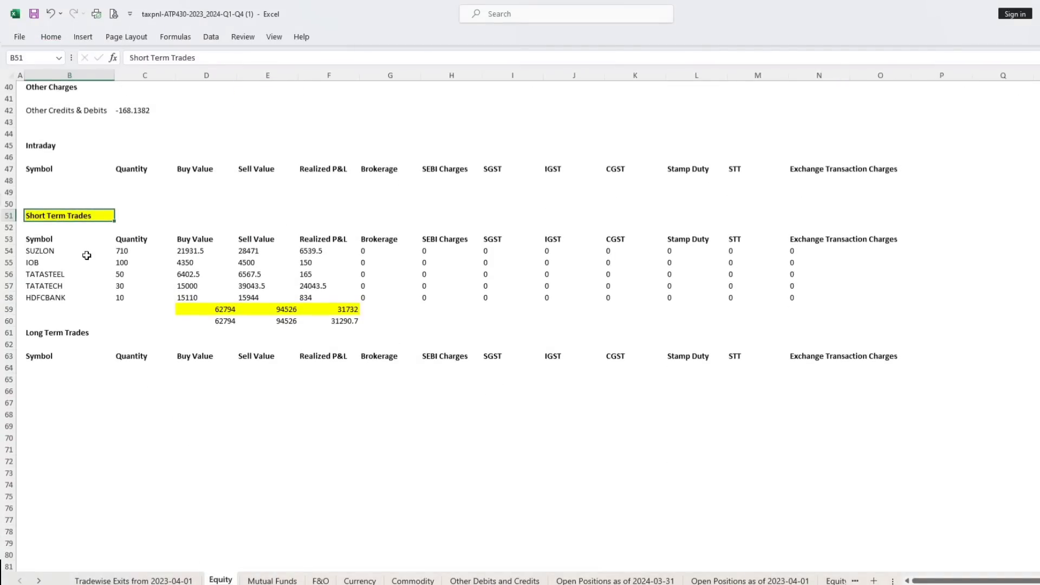
pyautogui.moveTo(118, 250); pyautogui.dragTo(124, 262)
pyautogui.moveTo(46, 250); pyautogui.dragTo(46, 298)
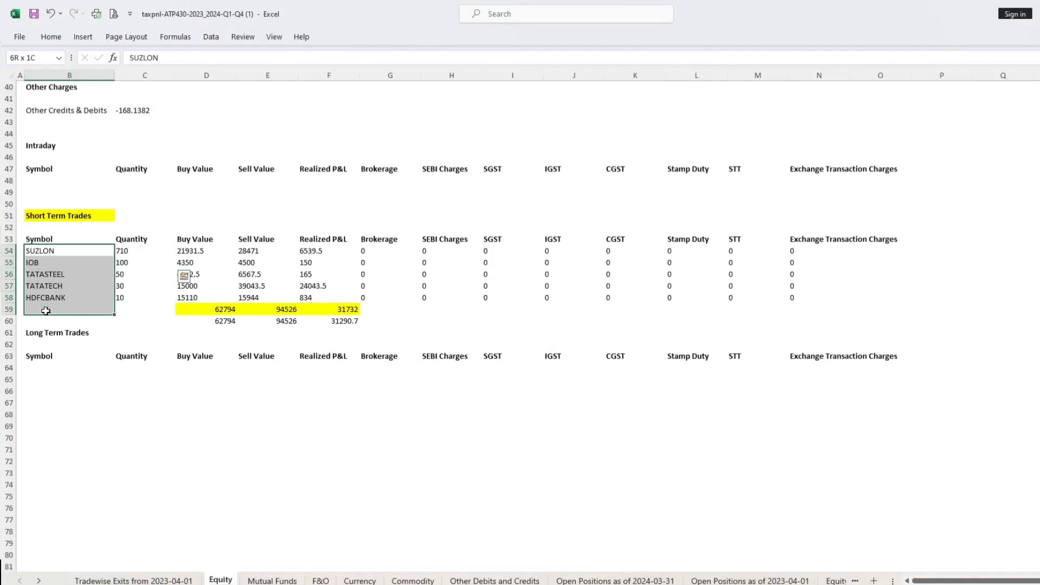
pyautogui.click(201, 249)
pyautogui.moveTo(201, 249); pyautogui.dragTo(201, 309)
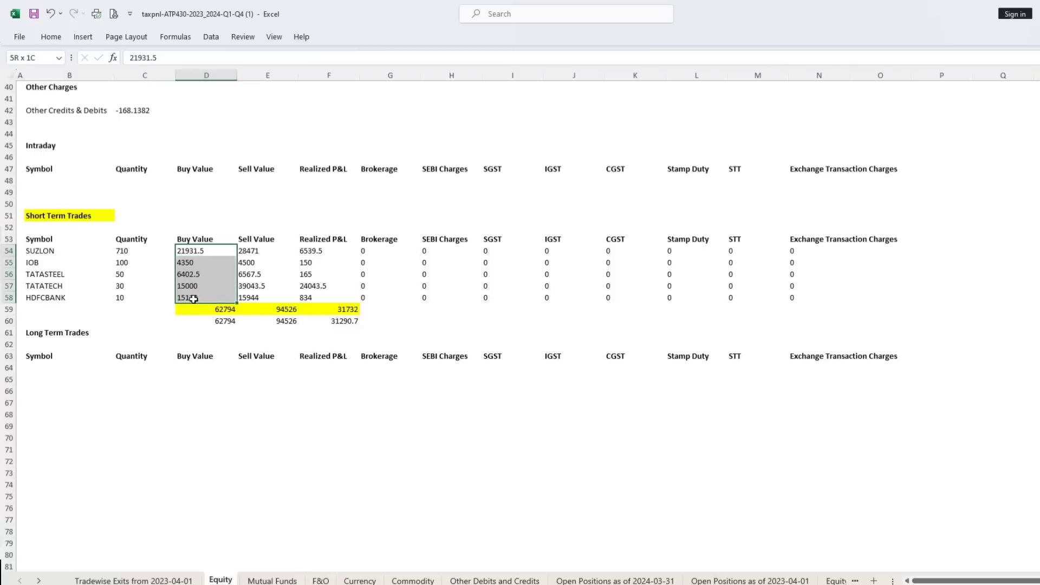
pyautogui.moveTo(246, 251); pyautogui.dragTo(252, 298)
pyautogui.click(206, 309)
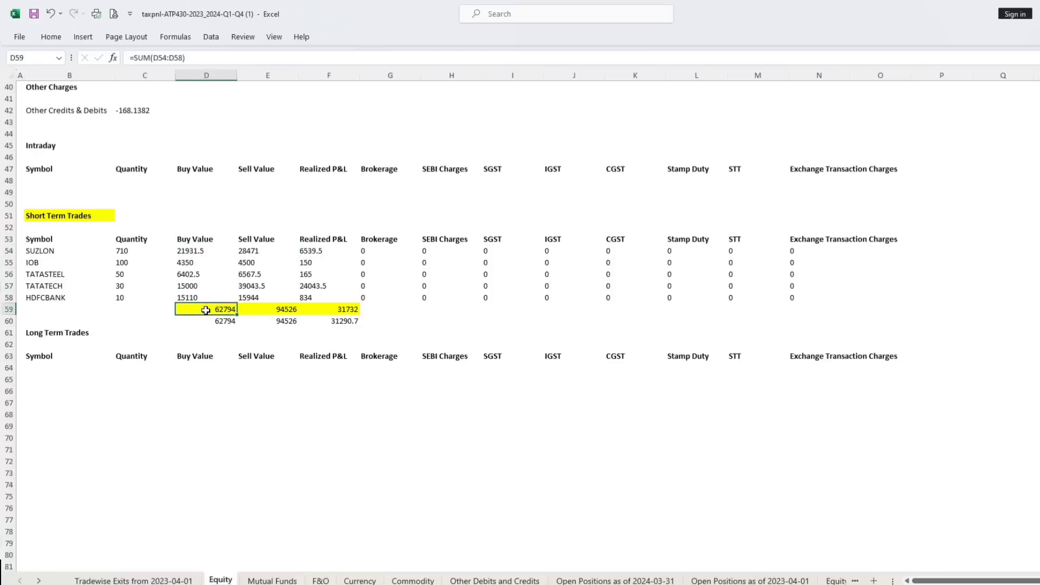
pyautogui.click(279, 311)
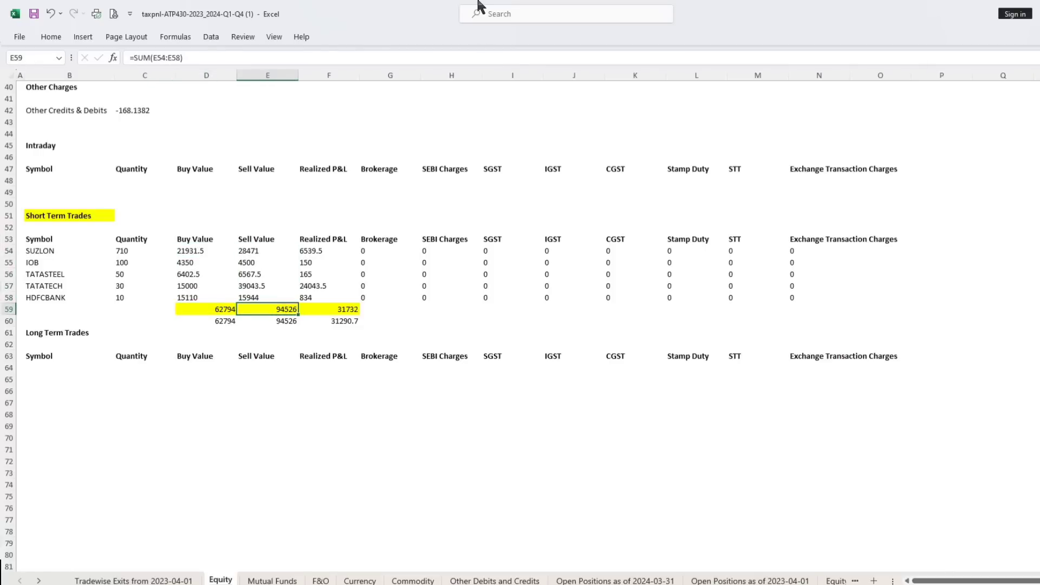
pyautogui.click(348, 311)
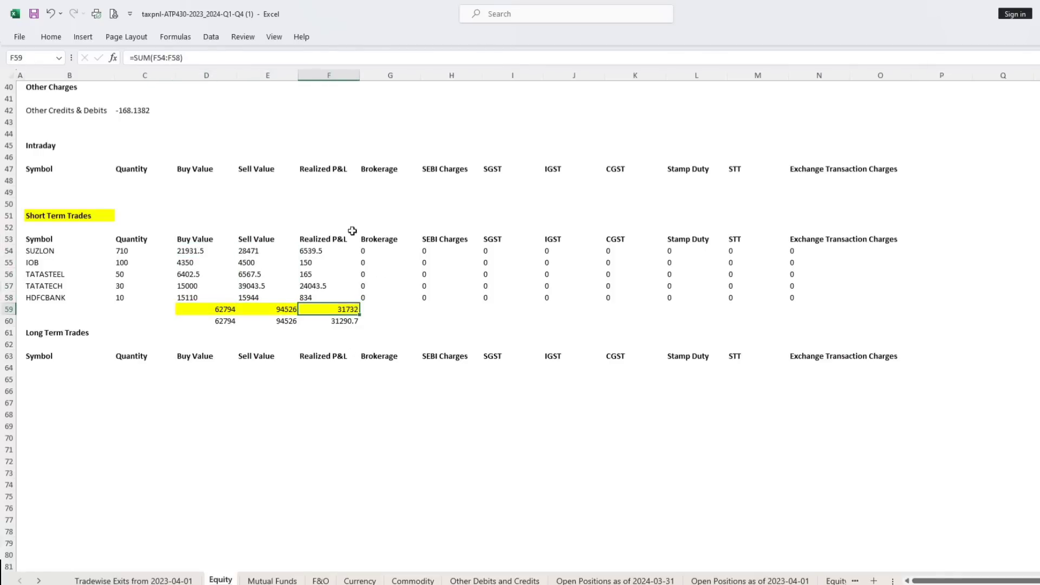
pyautogui.click(318, 242)
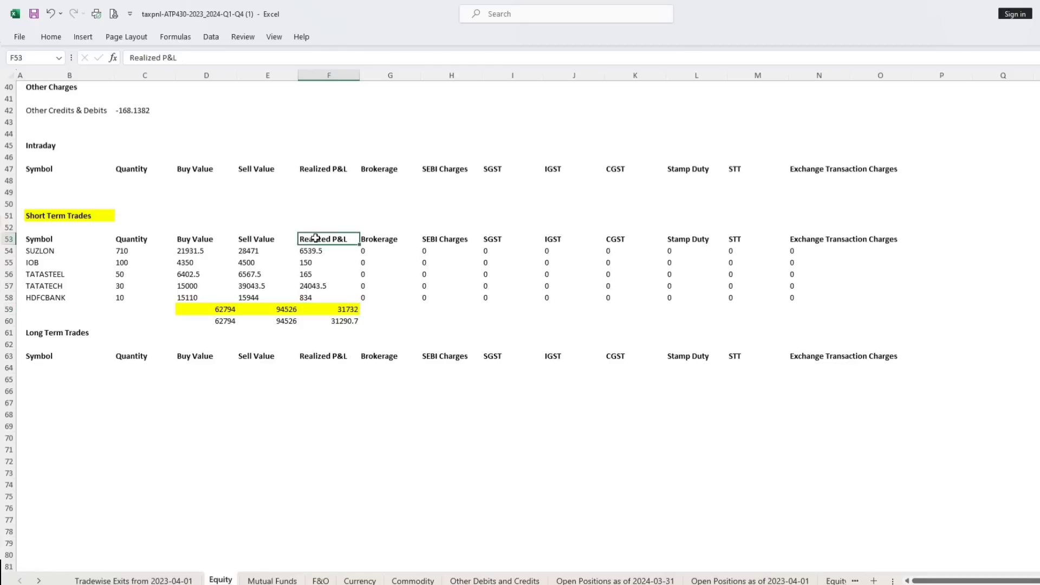
pyautogui.click(35, 253)
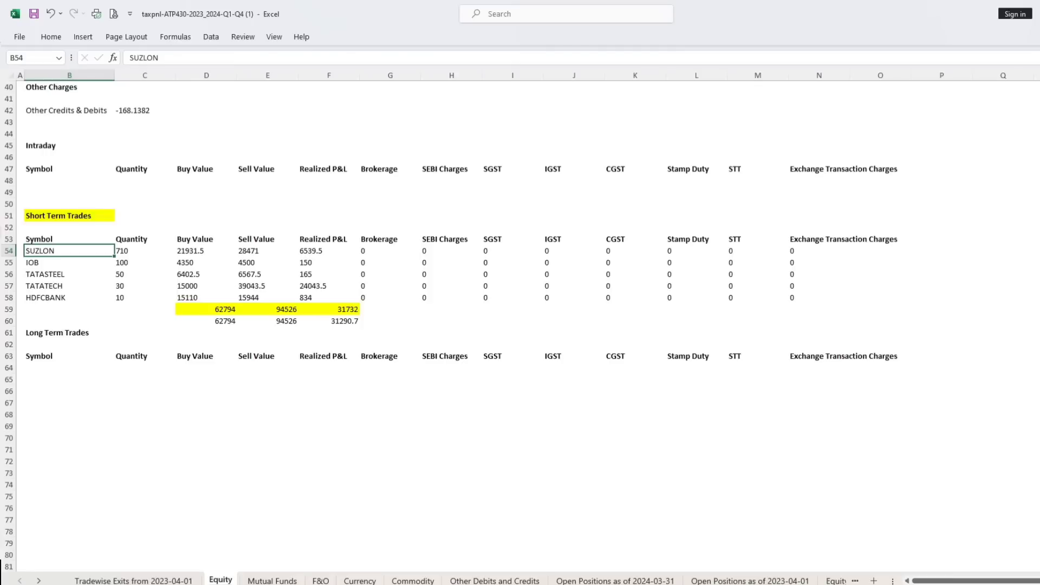
# View the Mutual Funds sheet, then review the realized profit and turnover breakdowns for options and futures on the F&O sheet.
pyautogui.click(272, 580)
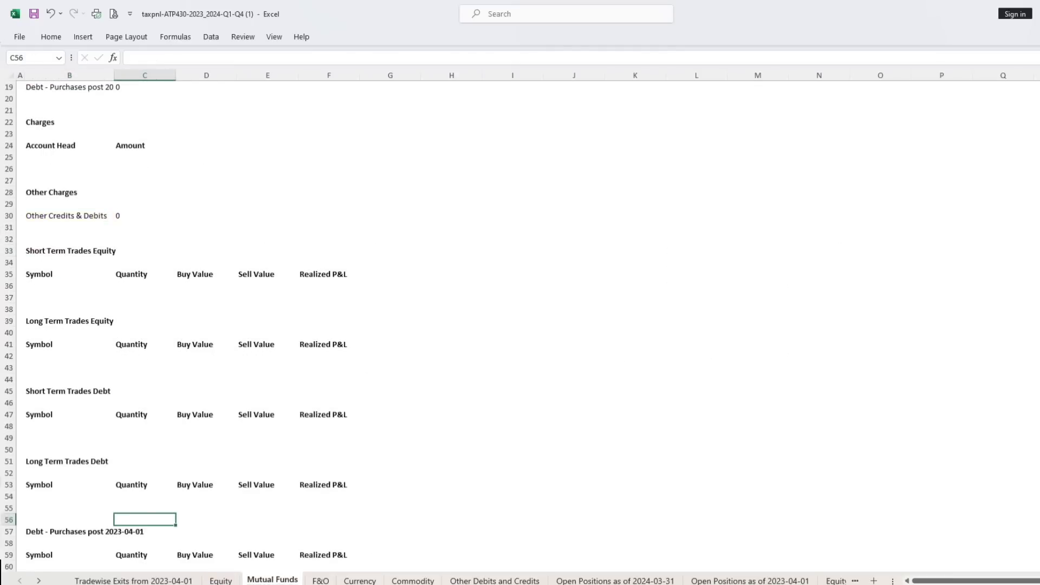
pyautogui.click(320, 581)
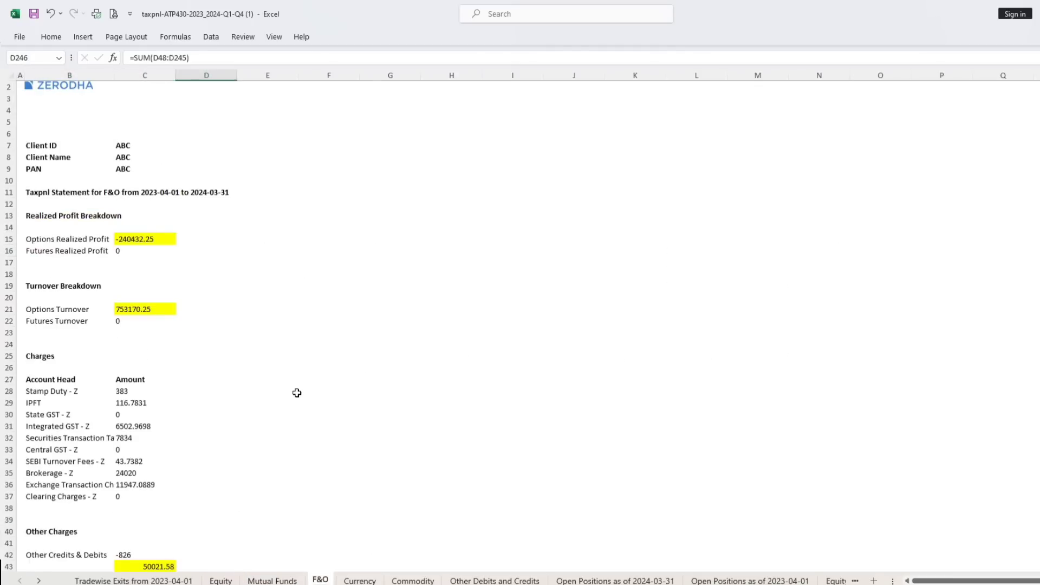
pyautogui.scroll(1, 297, 392)
pyautogui.click(205, 201)
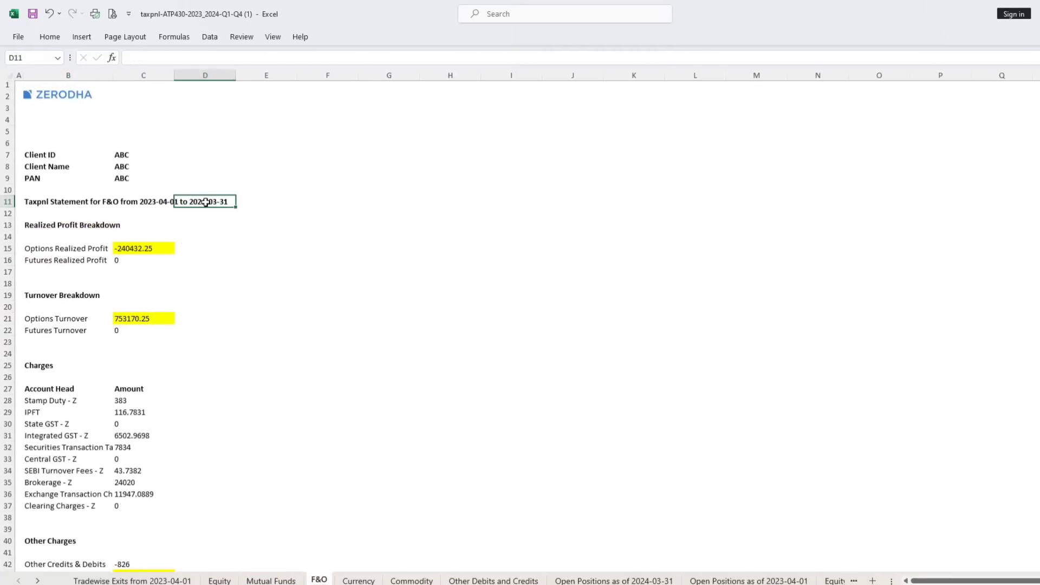
pyautogui.click(36, 202)
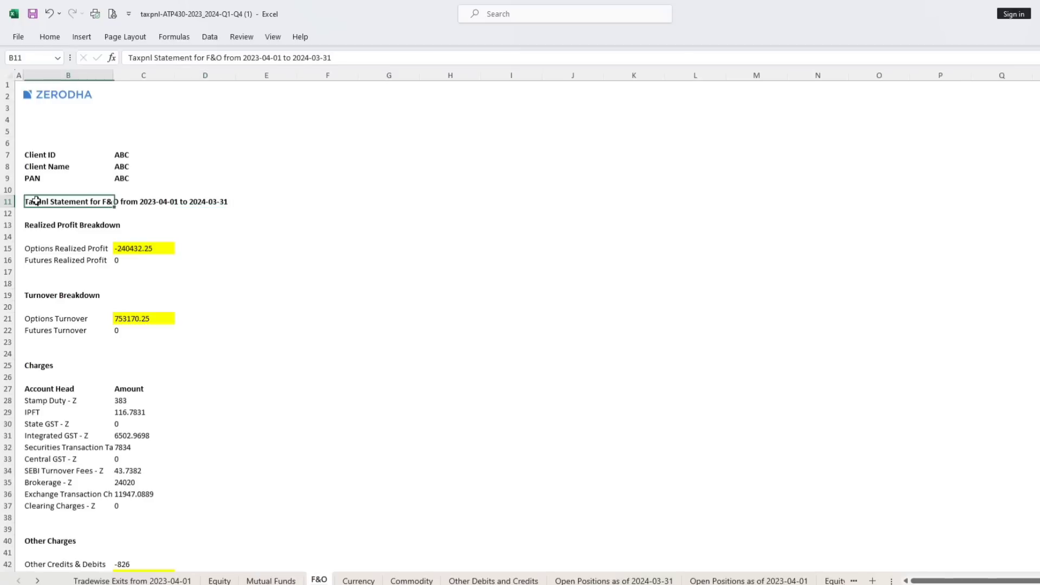
pyautogui.click(33, 250)
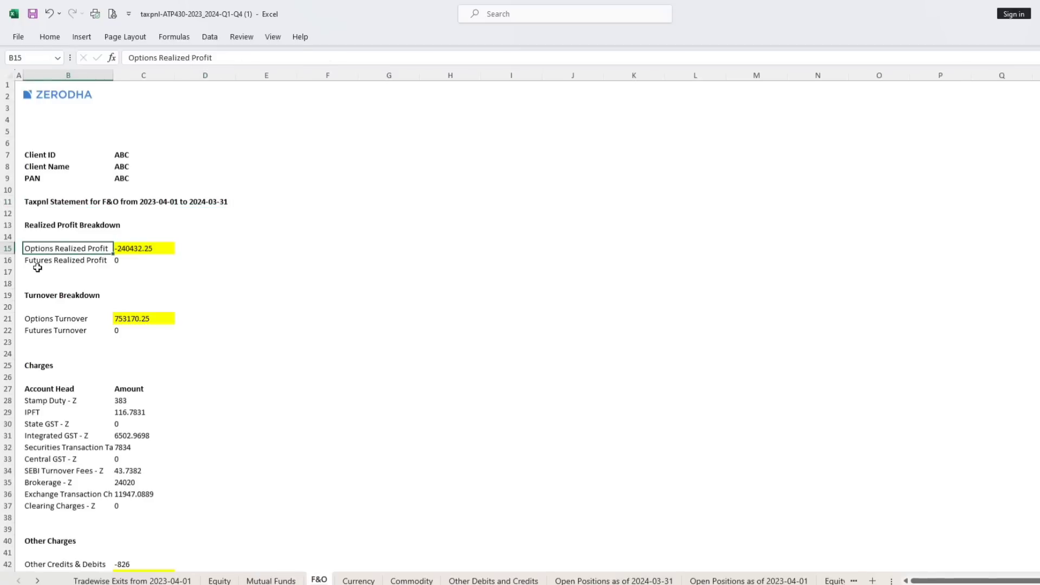
pyautogui.click(39, 262)
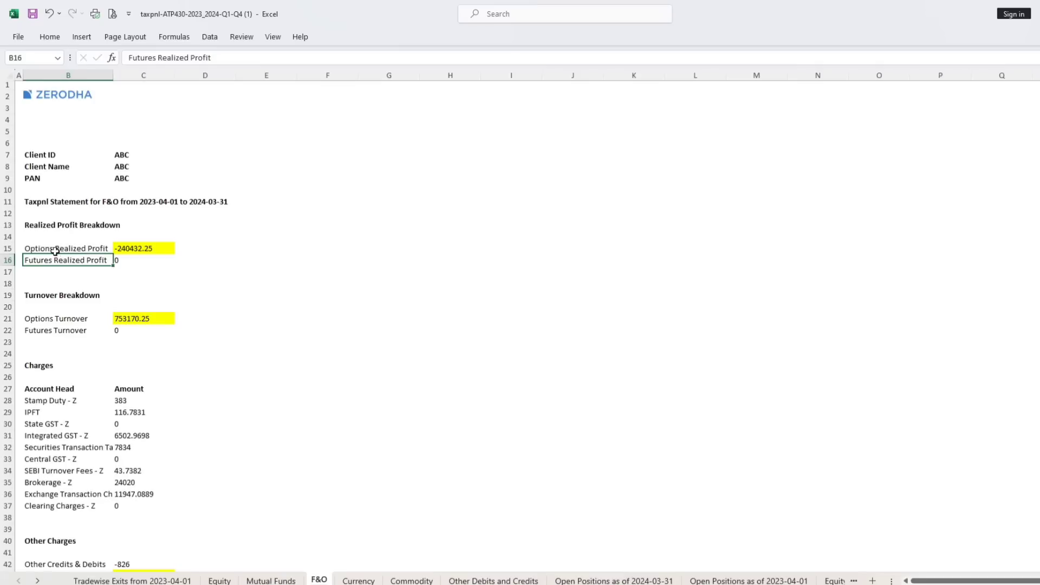
pyautogui.click(84, 252)
pyautogui.click(130, 253)
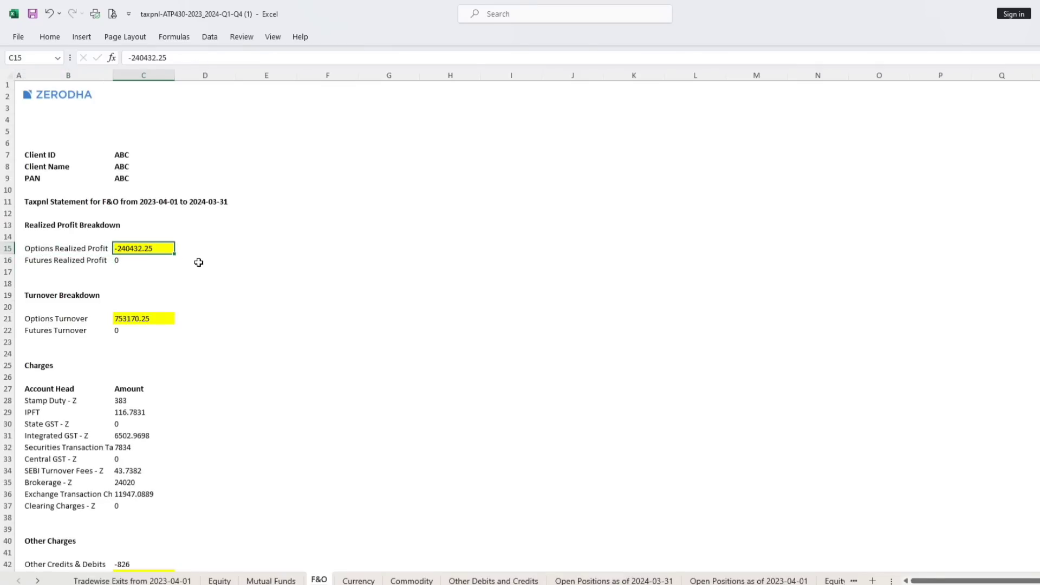
pyautogui.click(43, 296)
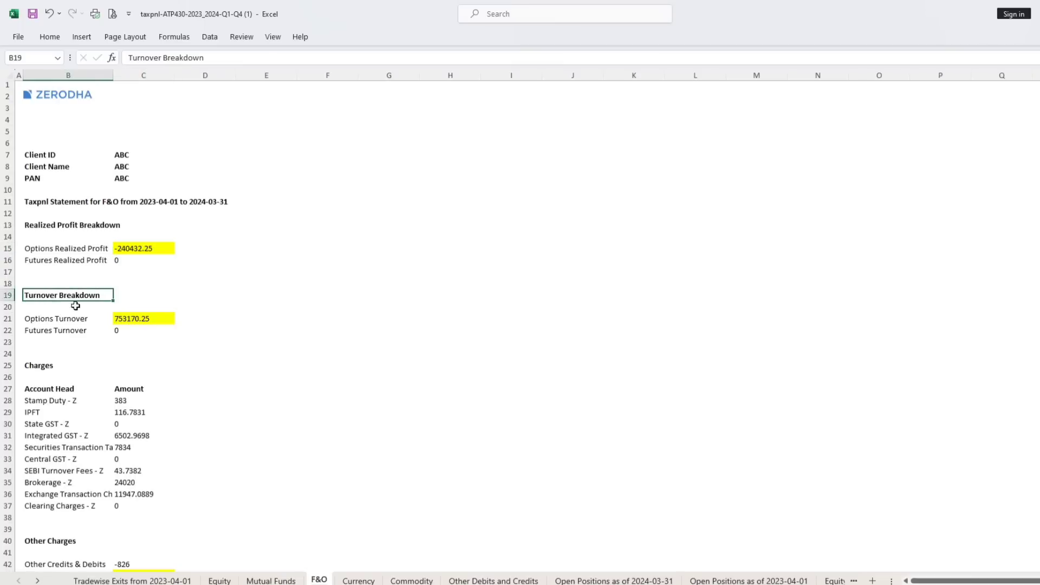
pyautogui.click(140, 317)
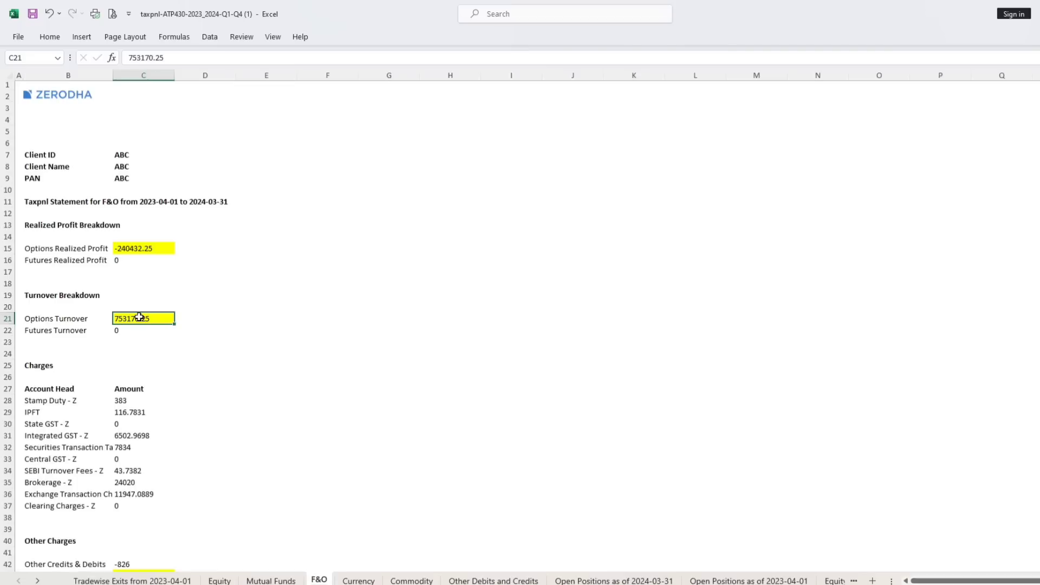
# Review the F&O charges in C28:C37 and the total formula in C43.
pyautogui.scroll(-5, 336, 253)
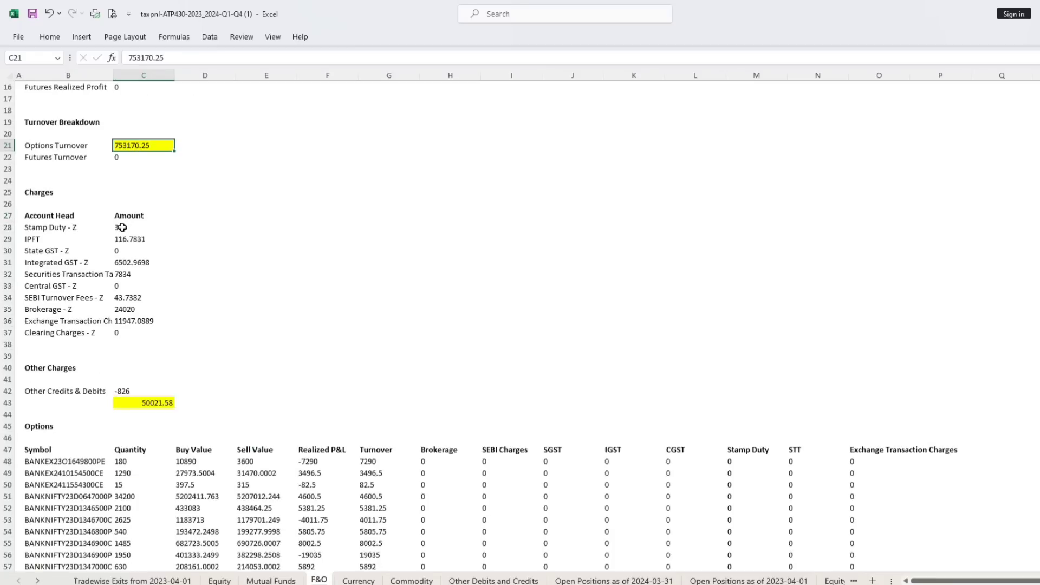
pyautogui.moveTo(121, 228); pyautogui.dragTo(131, 329)
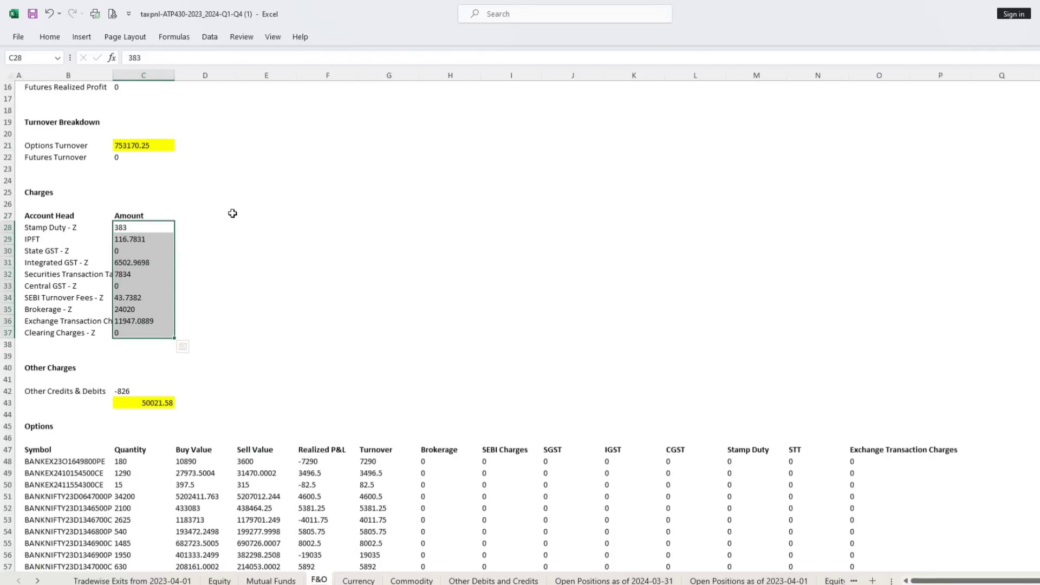
pyautogui.scroll(-2, 232, 213)
pyautogui.click(148, 332)
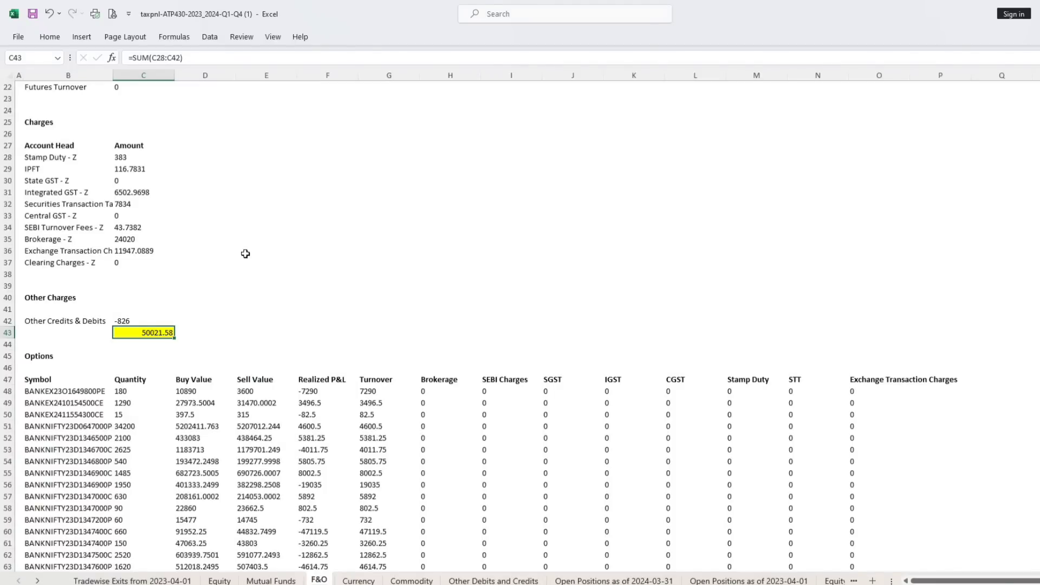
# Examine the F&O Options table's symbols, quantity, buy value, sell value and realized P&L for the first trade.
pyautogui.scroll(-3, 217, 266)
pyautogui.click(34, 249)
pyautogui.click(30, 287)
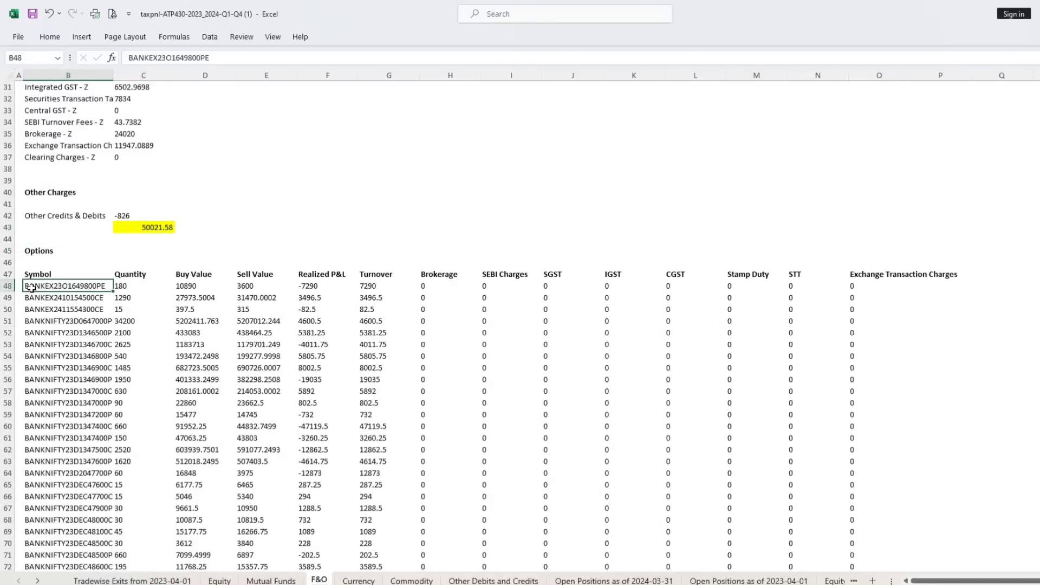
pyautogui.click(44, 386)
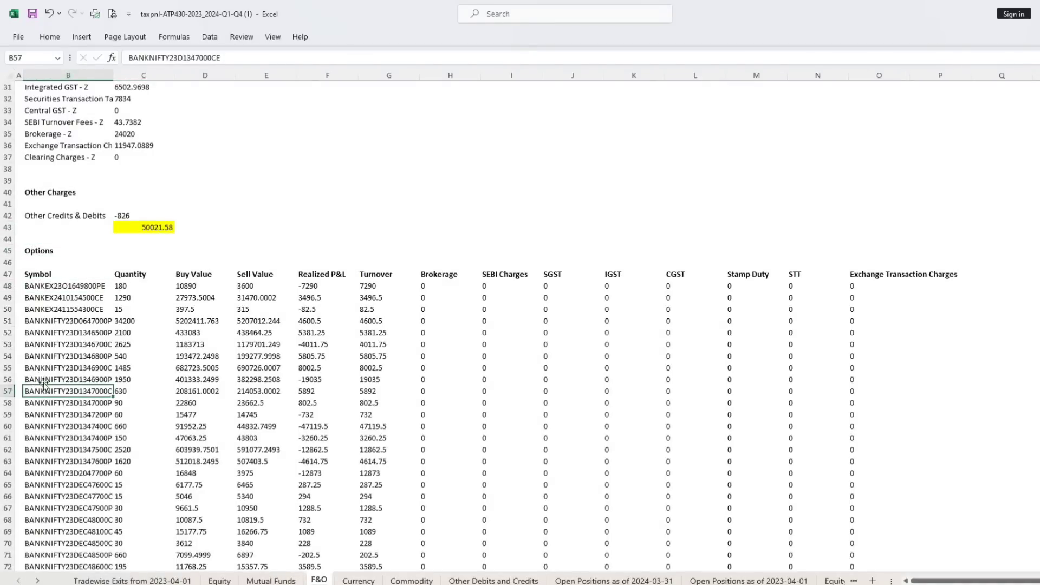
pyautogui.click(125, 285)
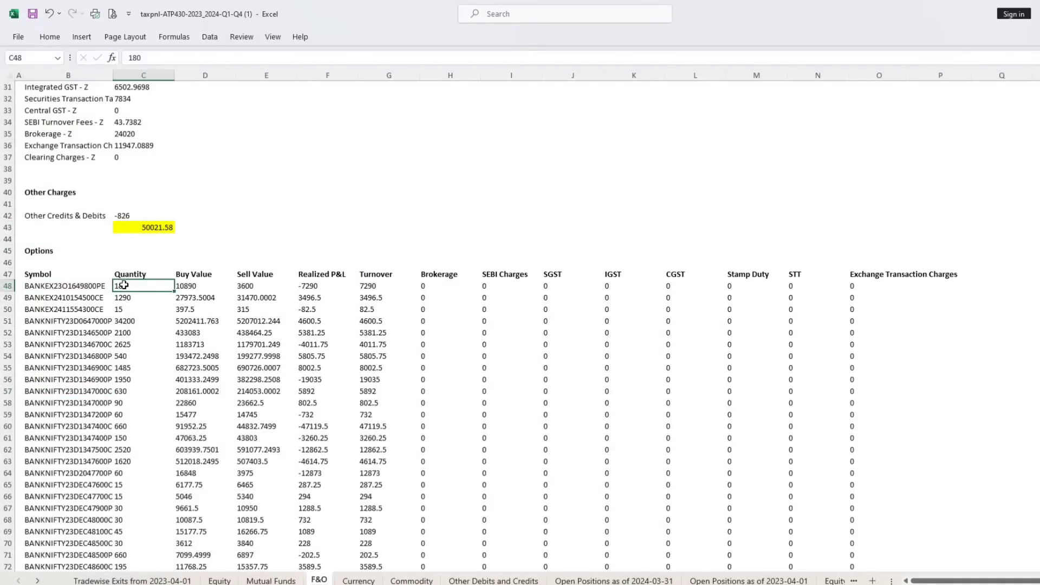
pyautogui.click(184, 287)
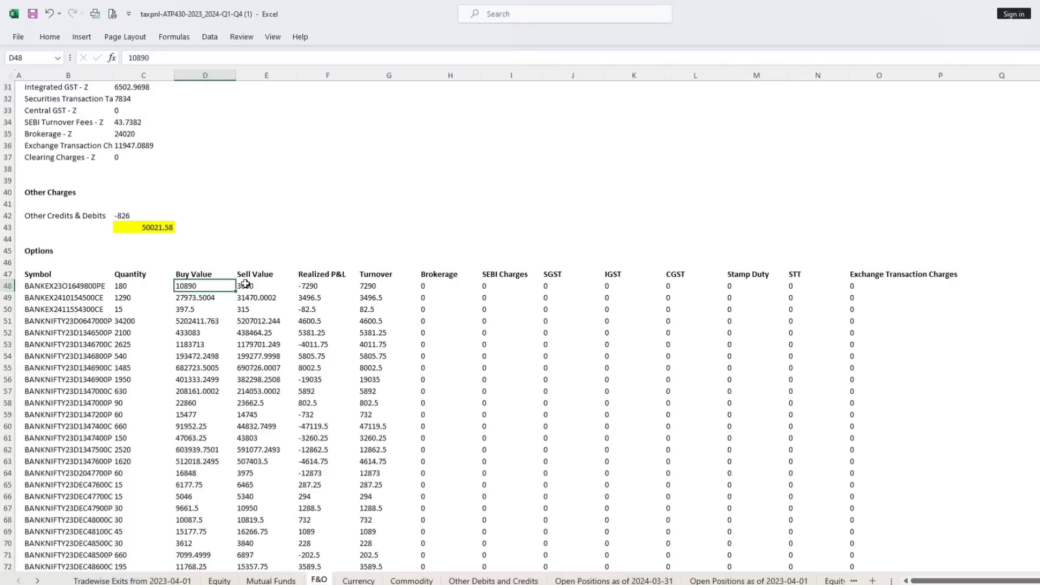
pyautogui.click(247, 286)
pyautogui.click(308, 286)
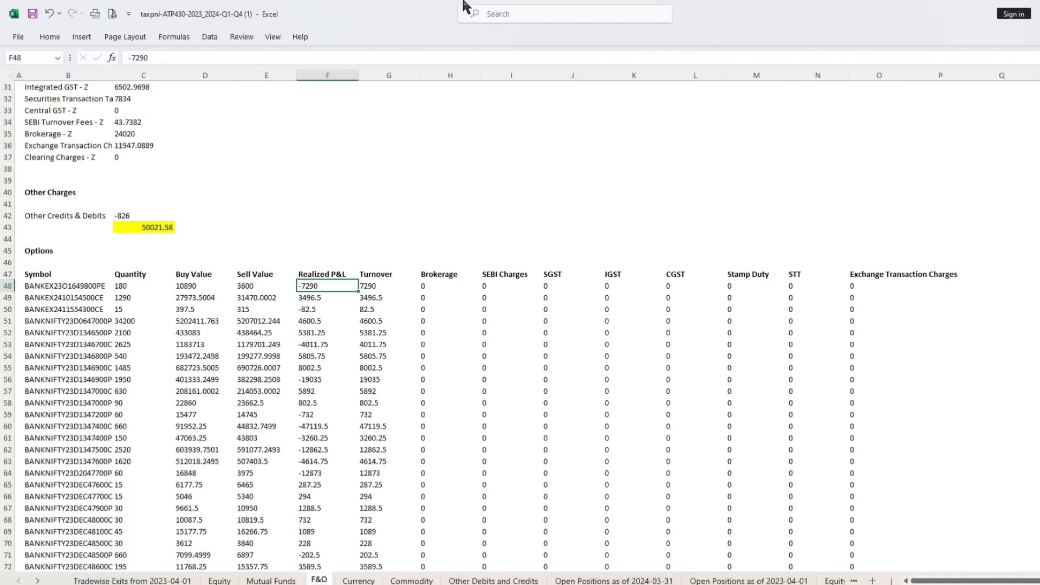
# Examine the Options table's Turnover column and compare its formulas in G48 and G50 with the realized P&L.
pyautogui.click(407, 262)
pyautogui.click(303, 286)
pyautogui.click(366, 285)
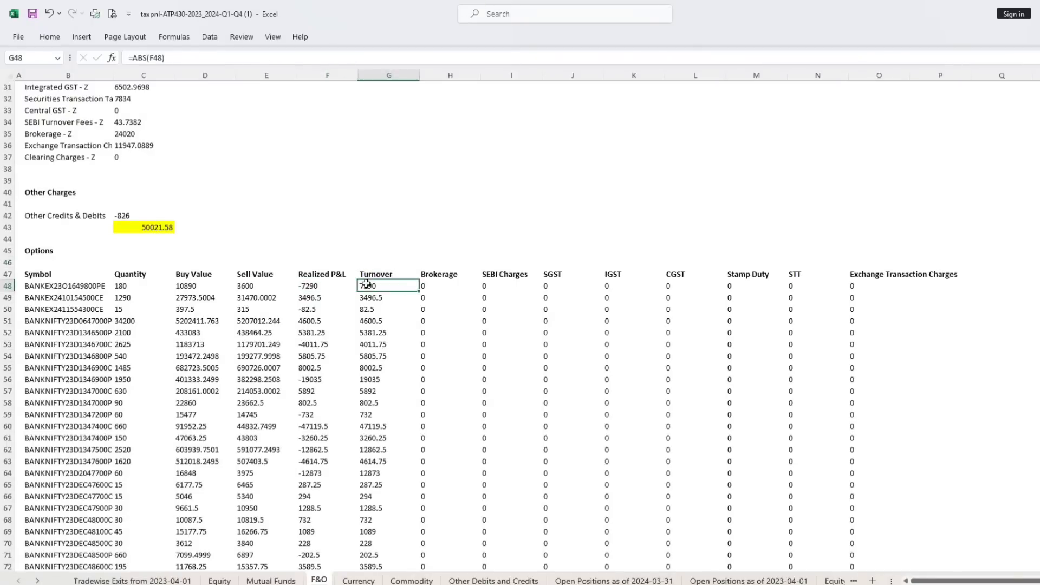
pyautogui.click(309, 308)
pyautogui.click(373, 311)
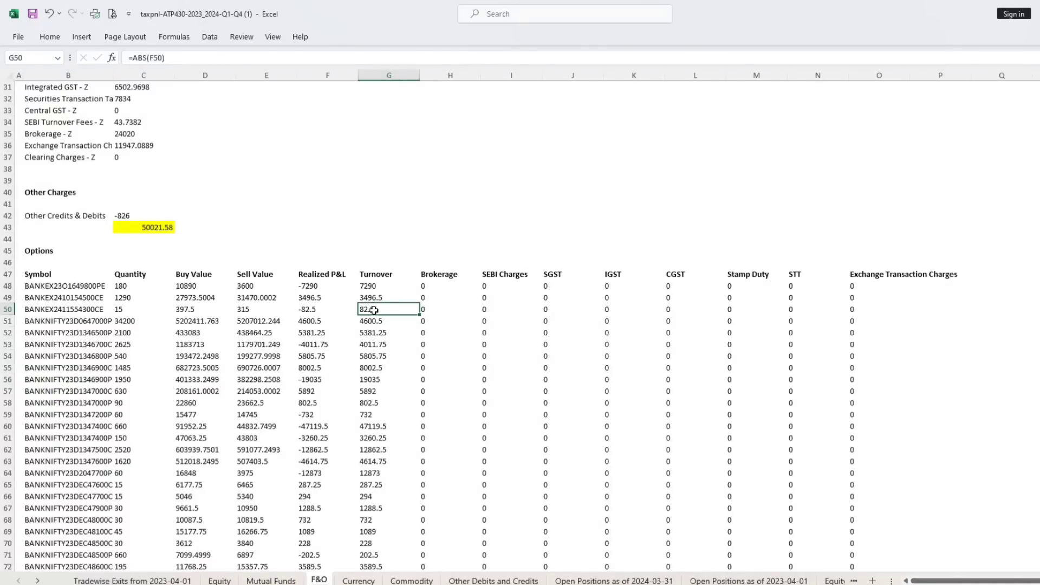
pyautogui.click(379, 272)
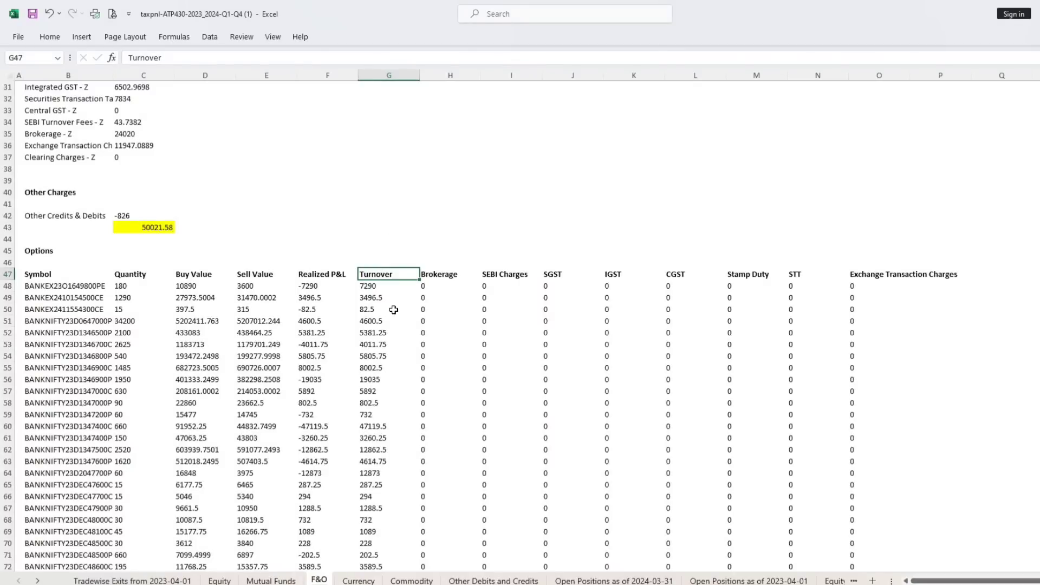
pyautogui.click(376, 285)
pyautogui.doubleClick(377, 286)
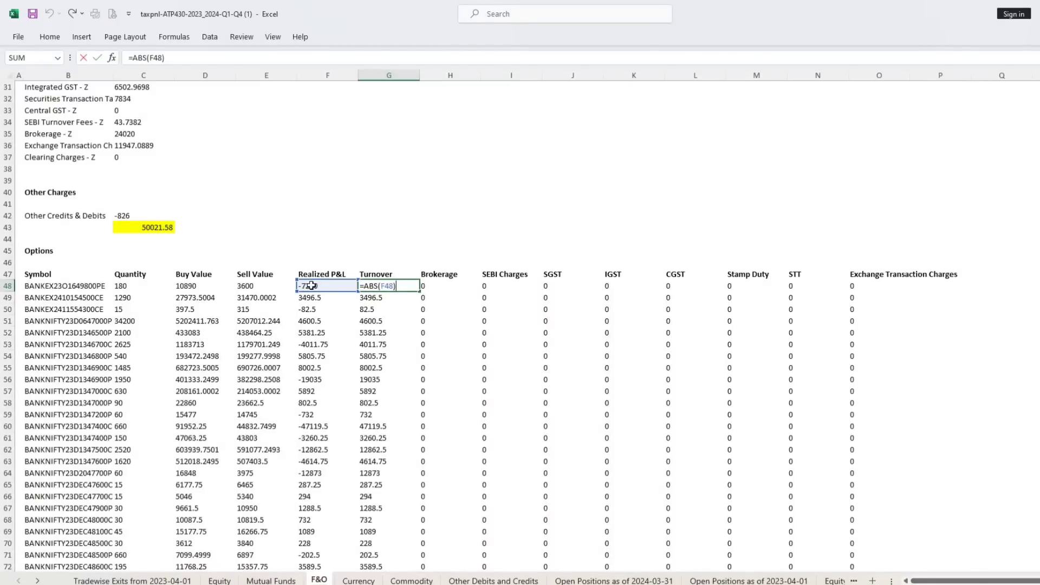
pyautogui.press('Escape')
# Inspect the options turnover total formula in G246 and trace the range it sums.
pyautogui.scroll(-7, 407, 293)
pyautogui.scroll(-20, 407, 294)
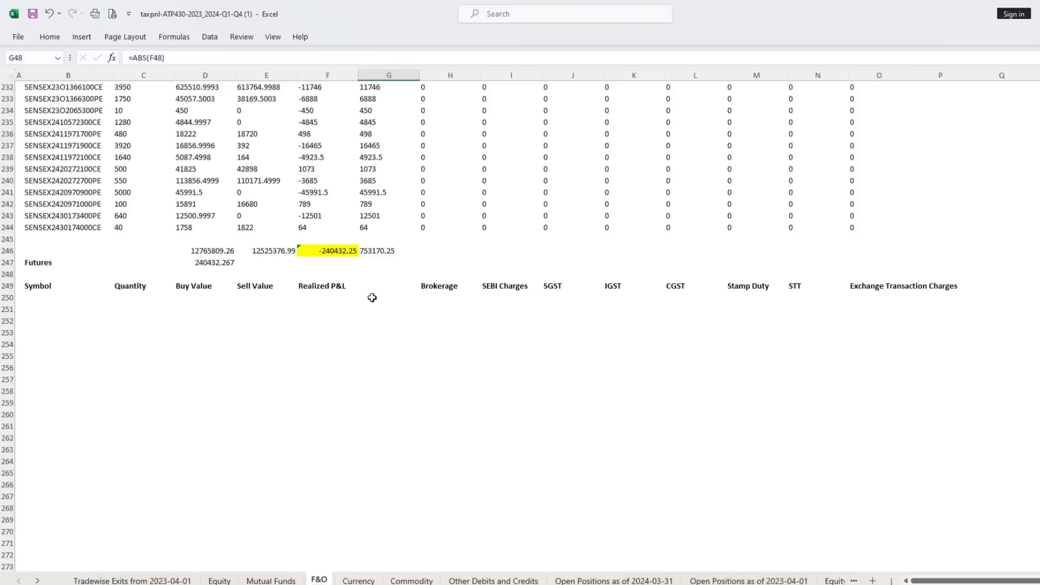
pyautogui.click(380, 254)
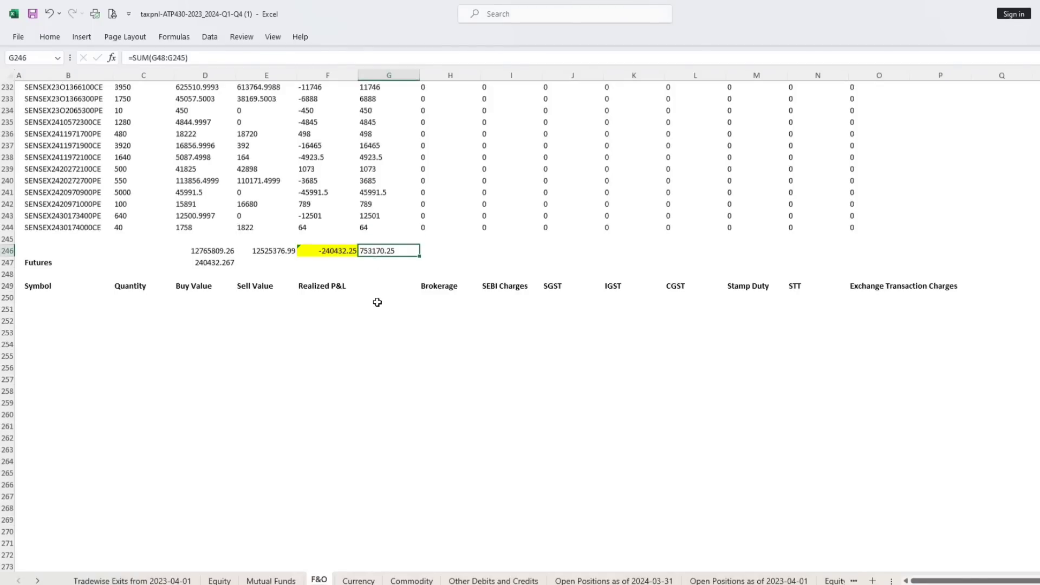
pyautogui.press('F2')
pyautogui.scroll(20, 377, 303)
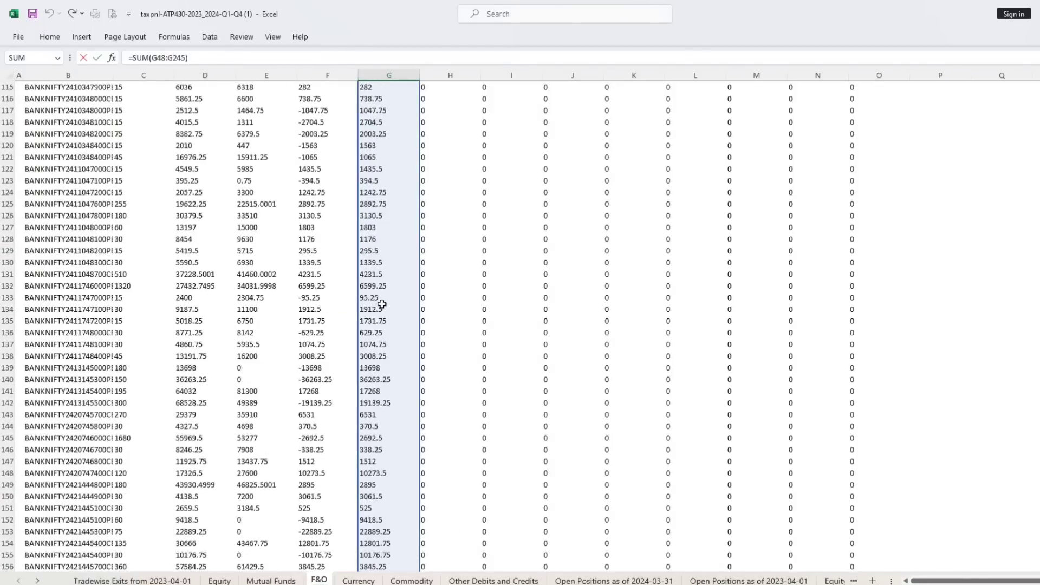
pyautogui.scroll(20, 382, 304)
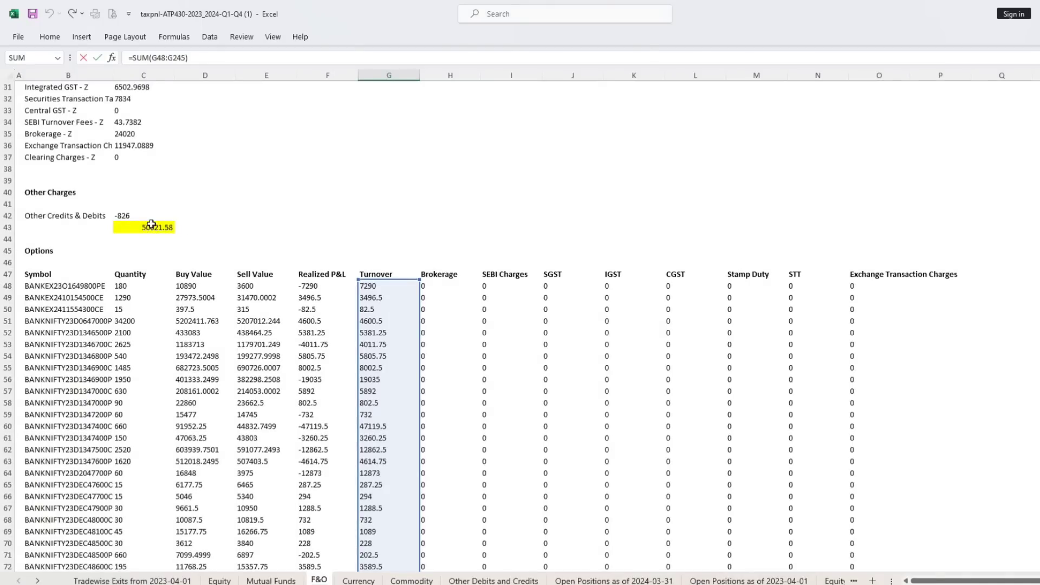
pyautogui.press('Escape')
# Review the F&O summary's options turnover in C21 and options realized profit in C15.
pyautogui.scroll(20, 209, 271)
pyautogui.scroll(20, 221, 267)
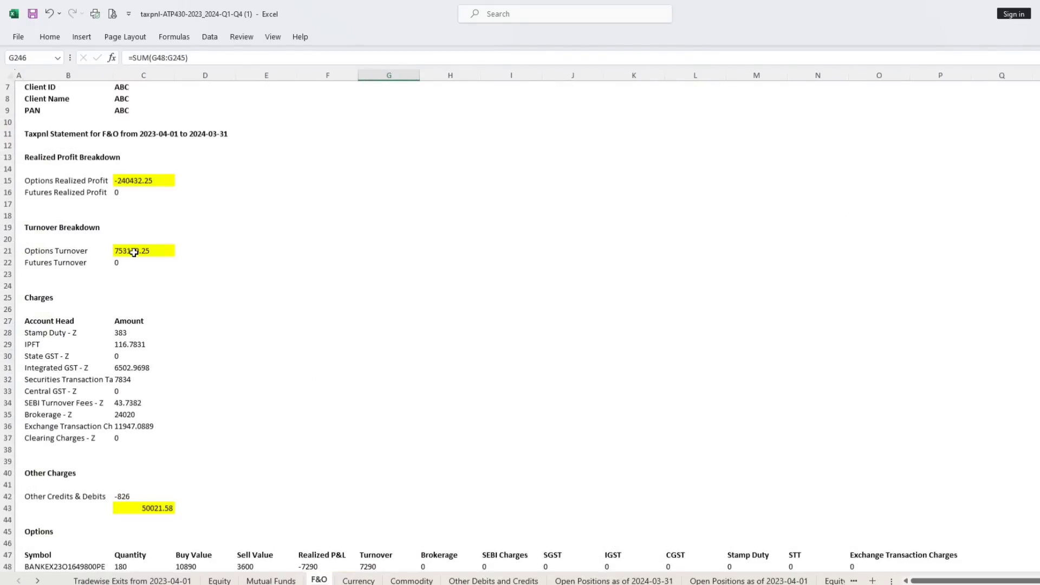
pyautogui.click(134, 253)
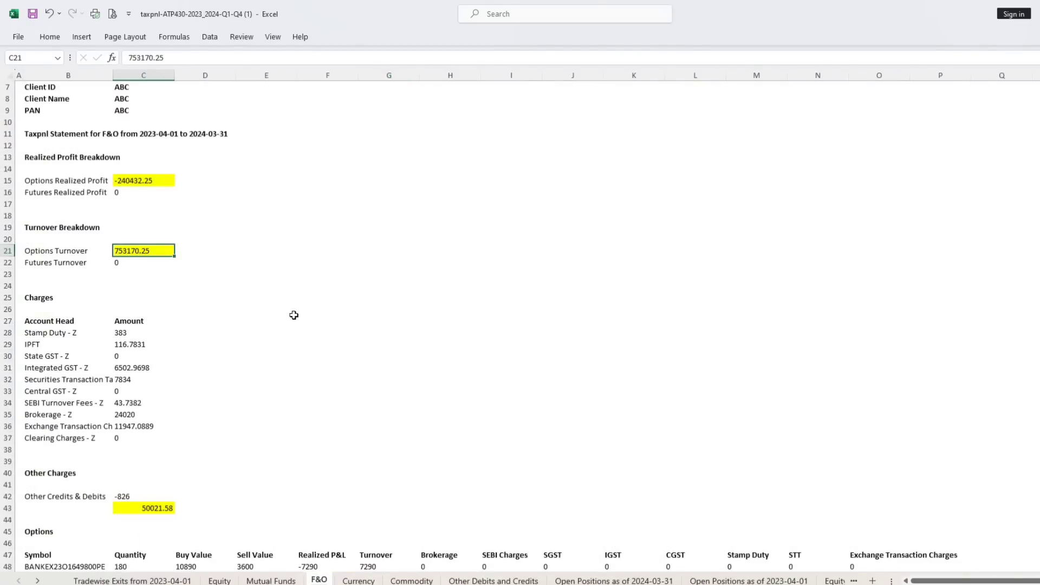
pyautogui.click(137, 180)
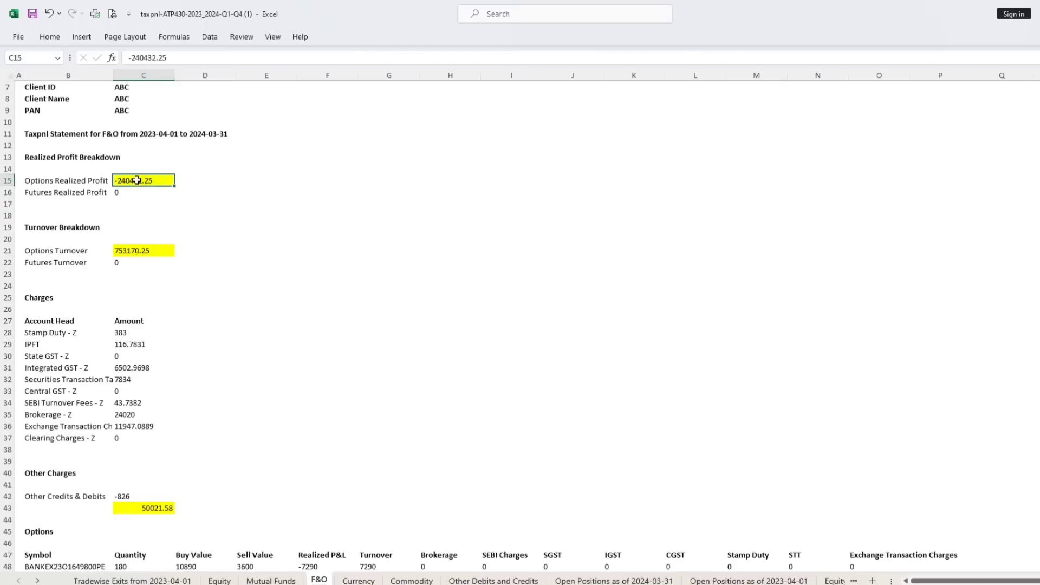
# Examine the buy and sell value totals in D246 and E246 and the difference formula in D247.
pyautogui.scroll(-8, 266, 449)
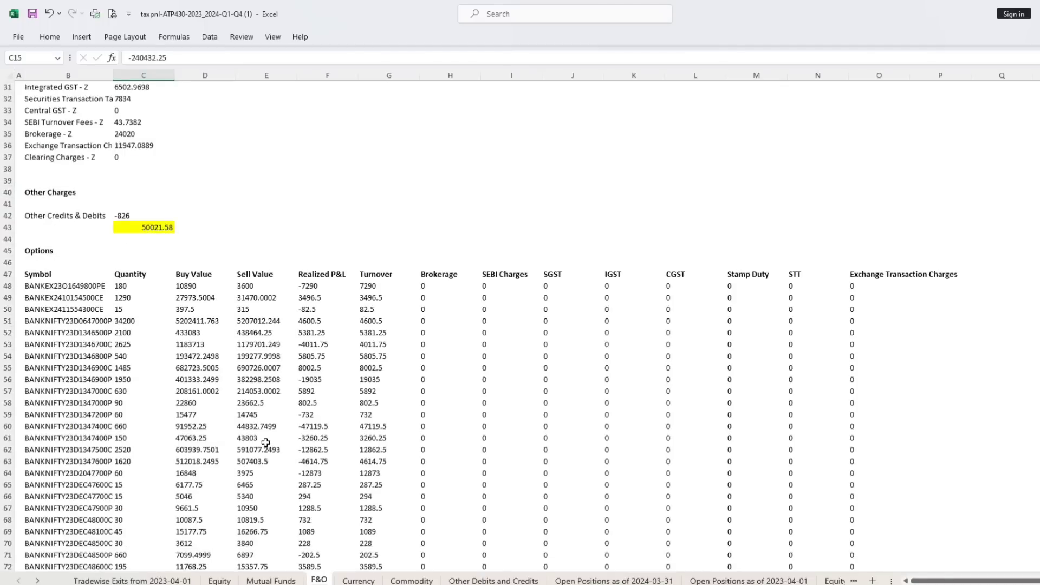
pyautogui.scroll(6, 265, 443)
pyautogui.scroll(-20, 266, 443)
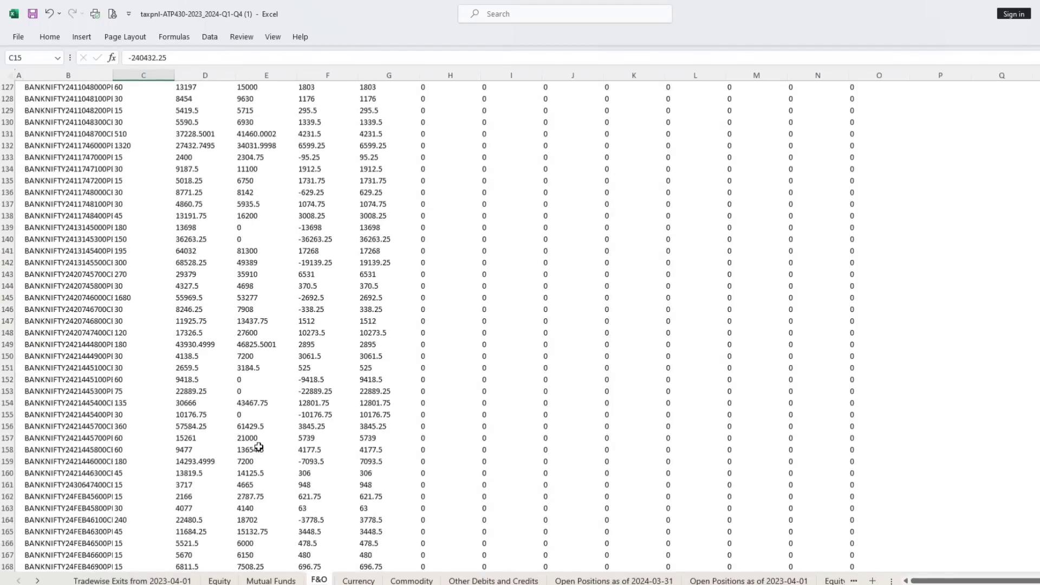
pyautogui.scroll(-20, 284, 400)
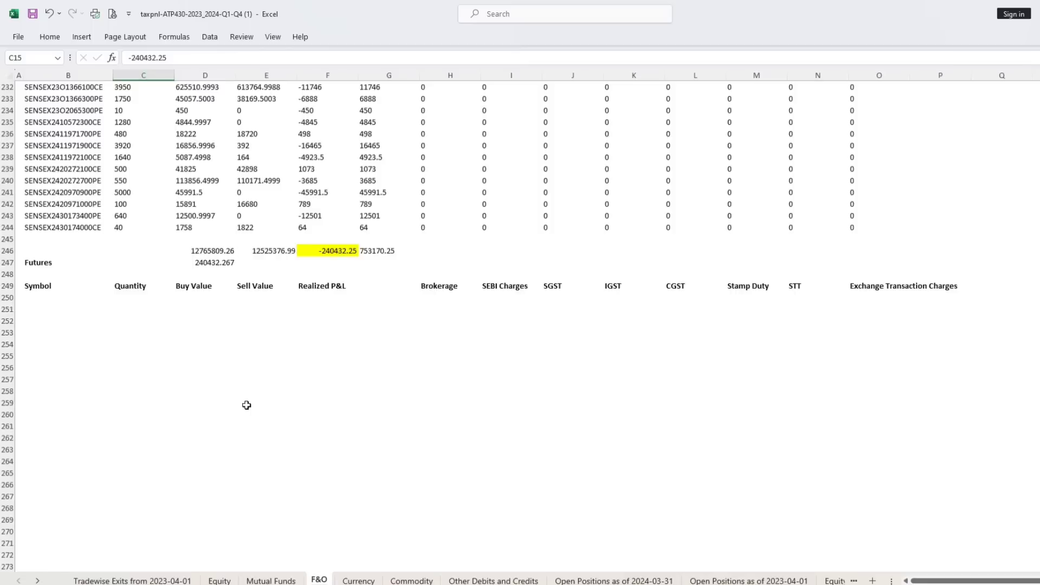
pyautogui.click(225, 356)
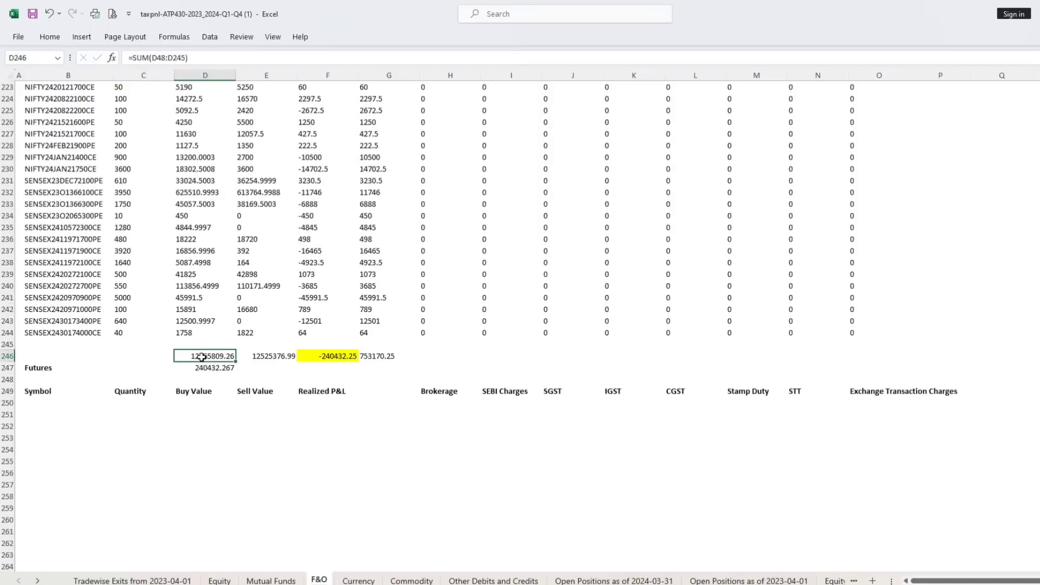
pyautogui.click(264, 358)
pyautogui.click(220, 368)
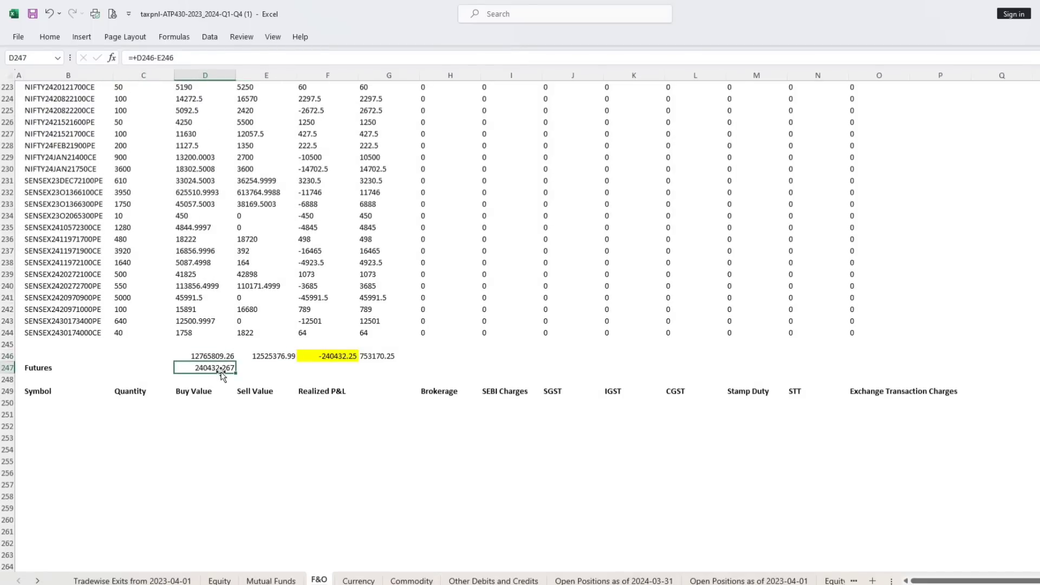
# View the Currency, Commodity, Other Debits and Credits, and both Open Positions sheets.
pyautogui.click(359, 581)
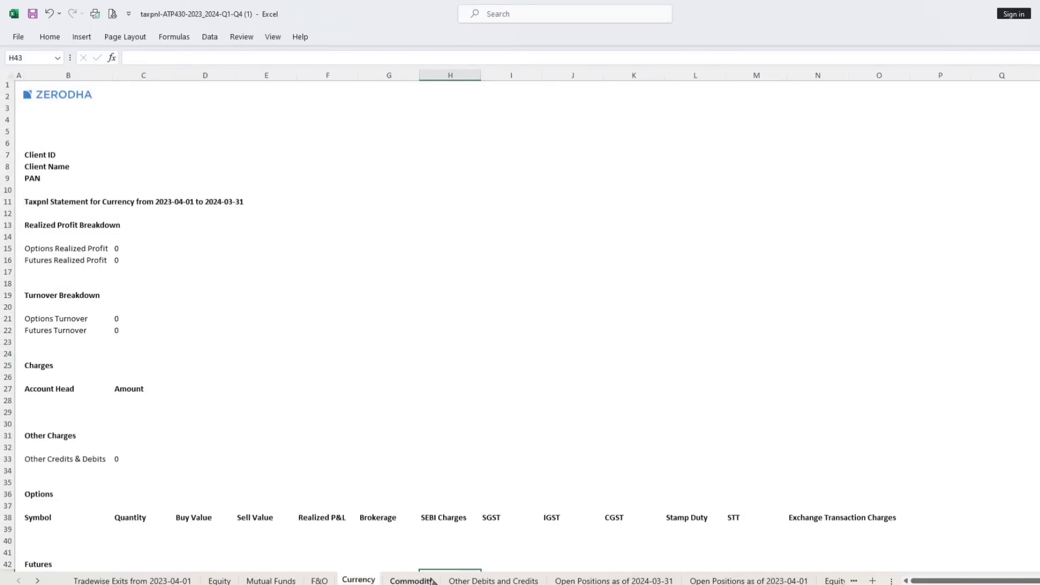
pyautogui.click(412, 581)
pyautogui.click(464, 581)
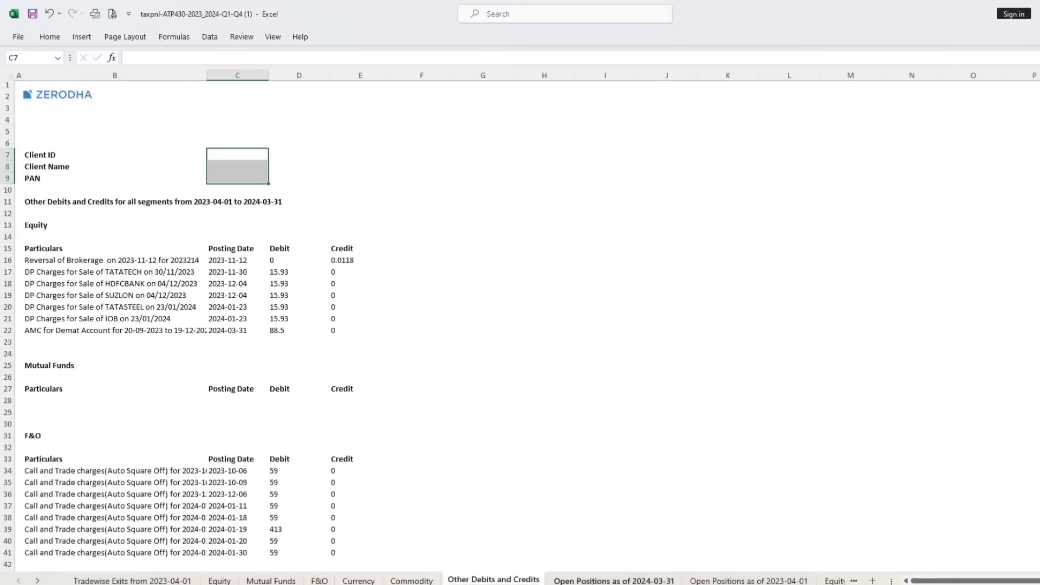
pyautogui.click(614, 580)
pyautogui.click(713, 581)
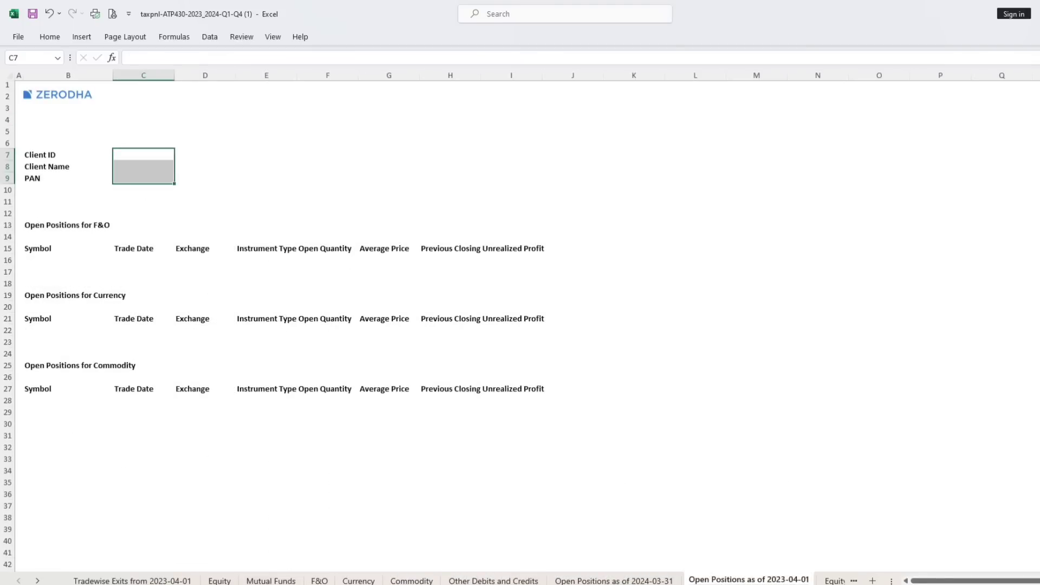
# Review the Equity Dividends sheet, including the VEDL symbol and its dividend per share.
pyautogui.click(835, 581)
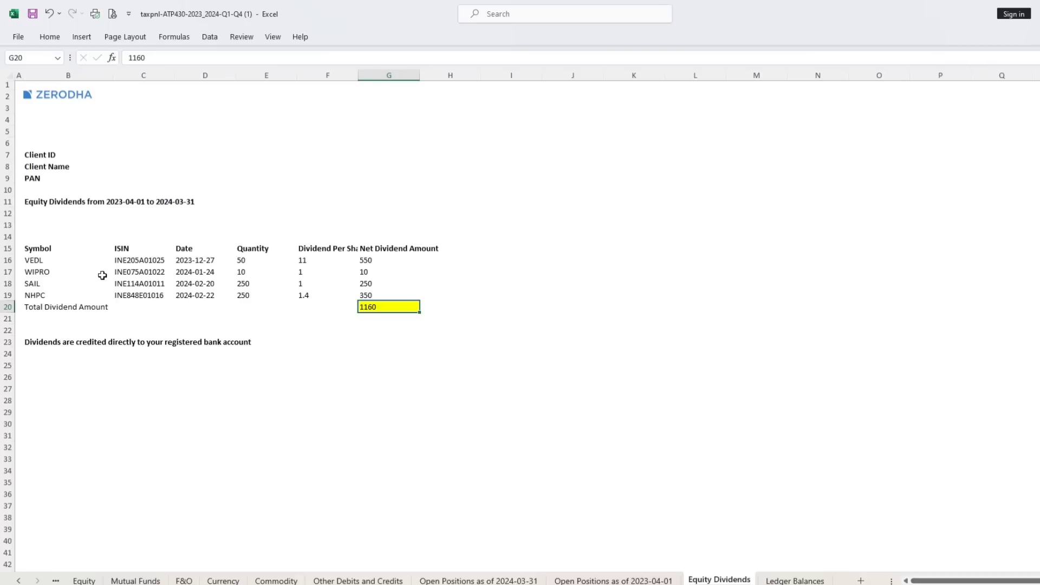
pyautogui.click(60, 259)
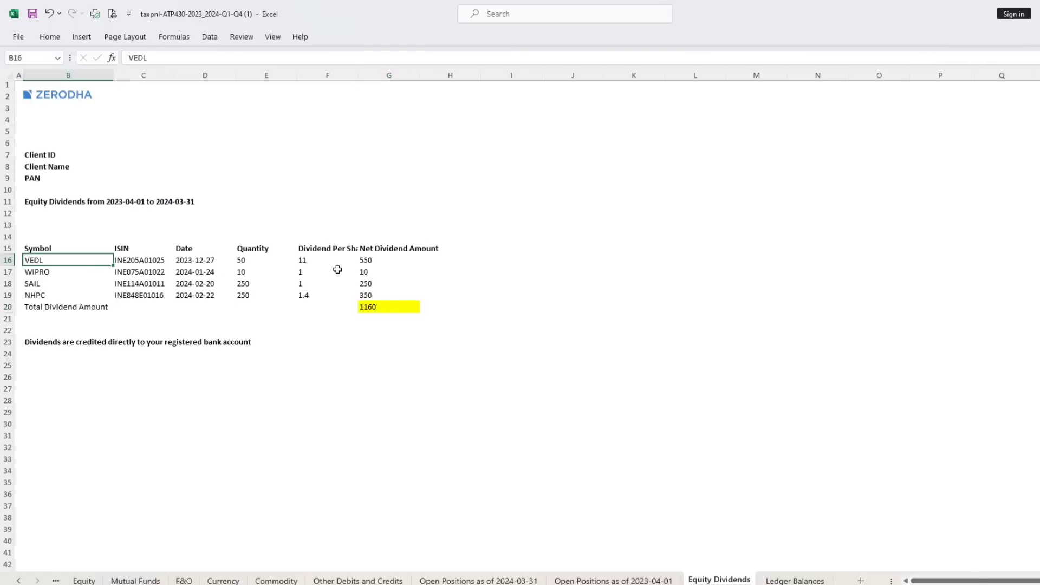
pyautogui.click(299, 262)
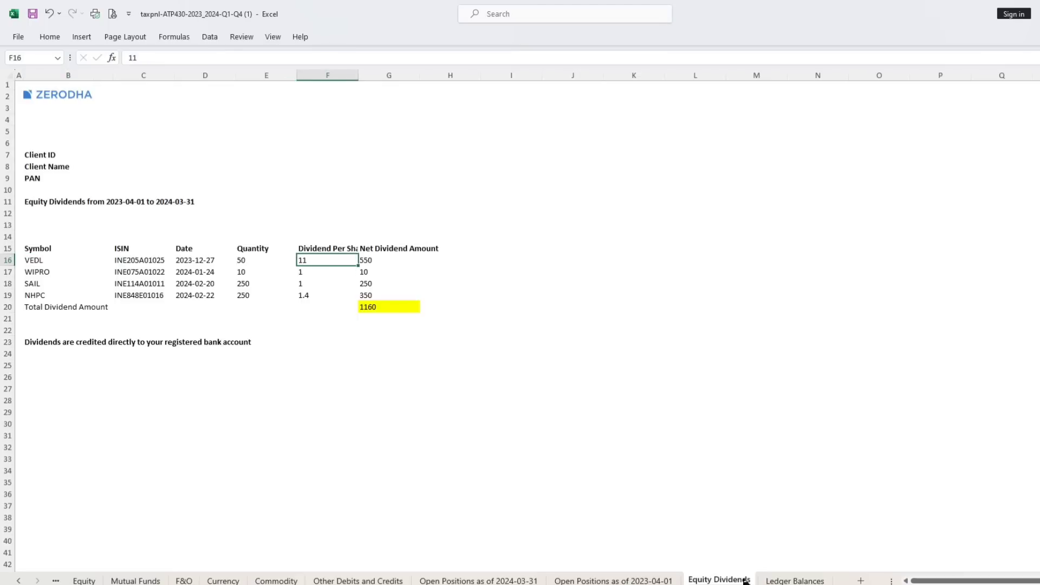
# Review the closing balances of Zerodha and Zerodha Commodities Pvt Ltd on the Ledger Balances sheet.
pyautogui.click(776, 580)
pyautogui.click(131, 261)
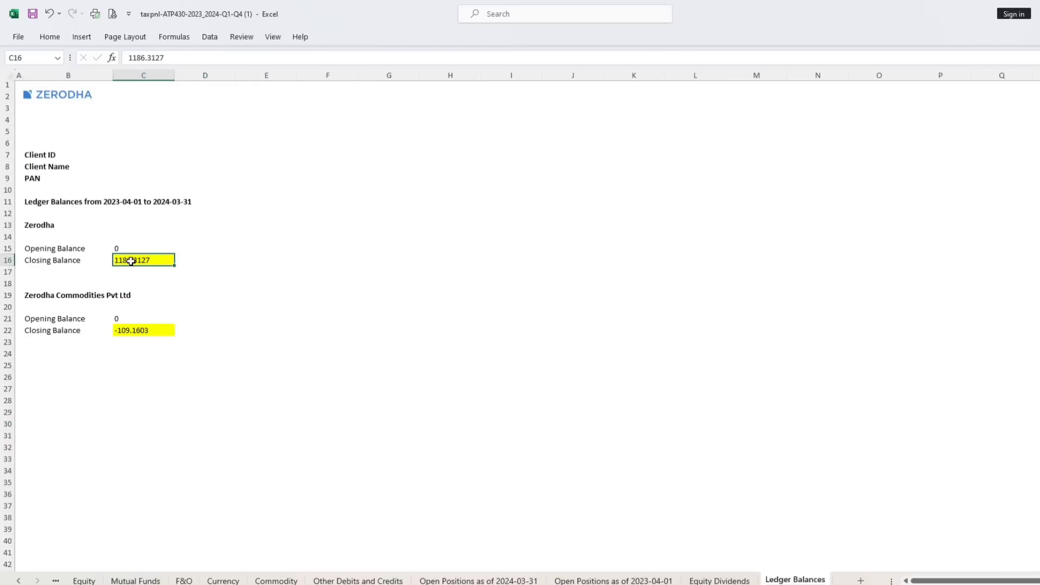
pyautogui.click(126, 333)
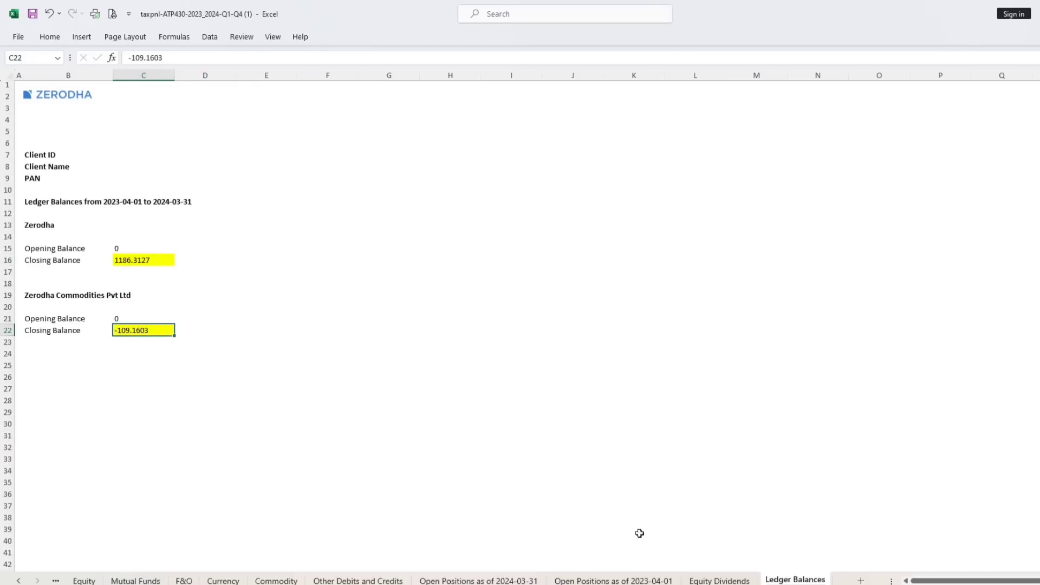
# Return to the F&O sheet, then switch to the ITR-3 workbook and review its heading and the F&O Trading Account's purchase and sales.
pyautogui.click(184, 581)
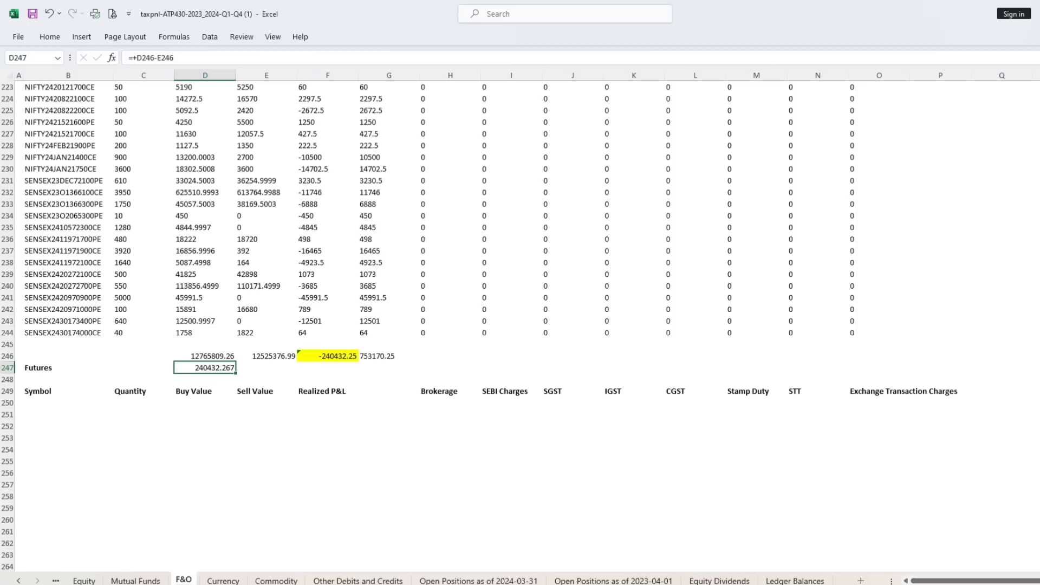
pyautogui.click(104, 573)
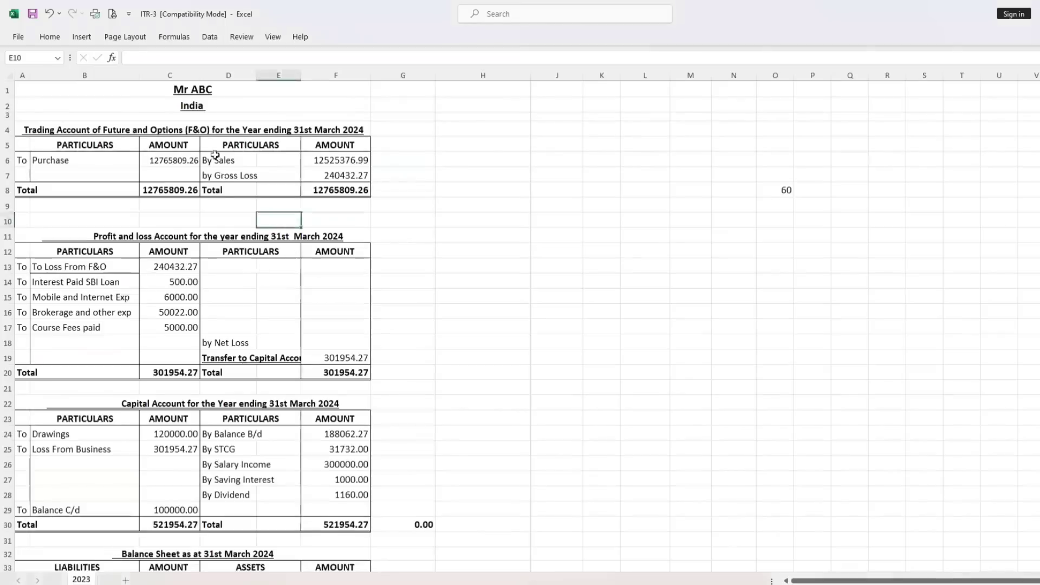
pyautogui.click(185, 93)
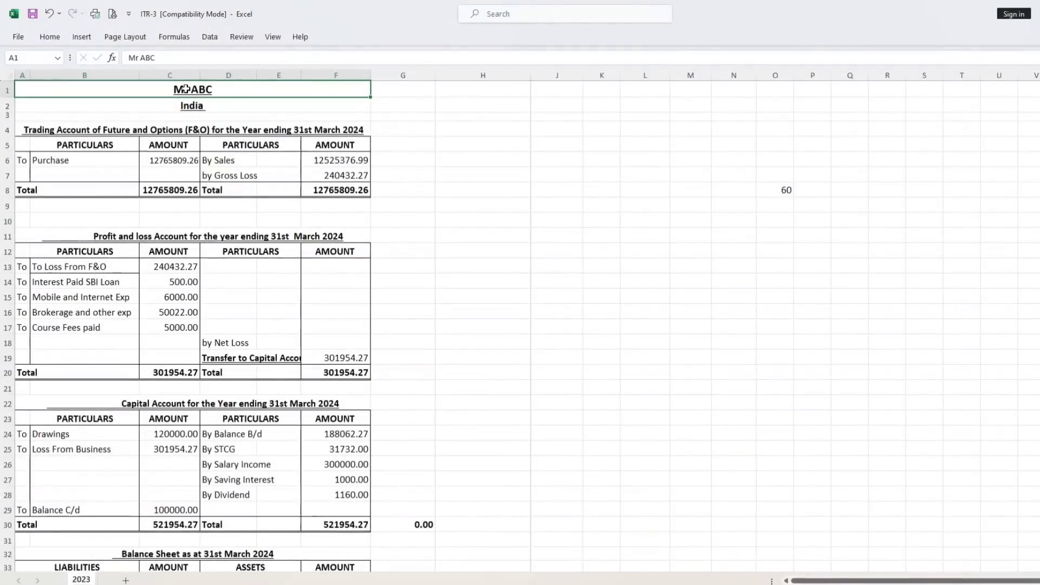
pyautogui.click(199, 107)
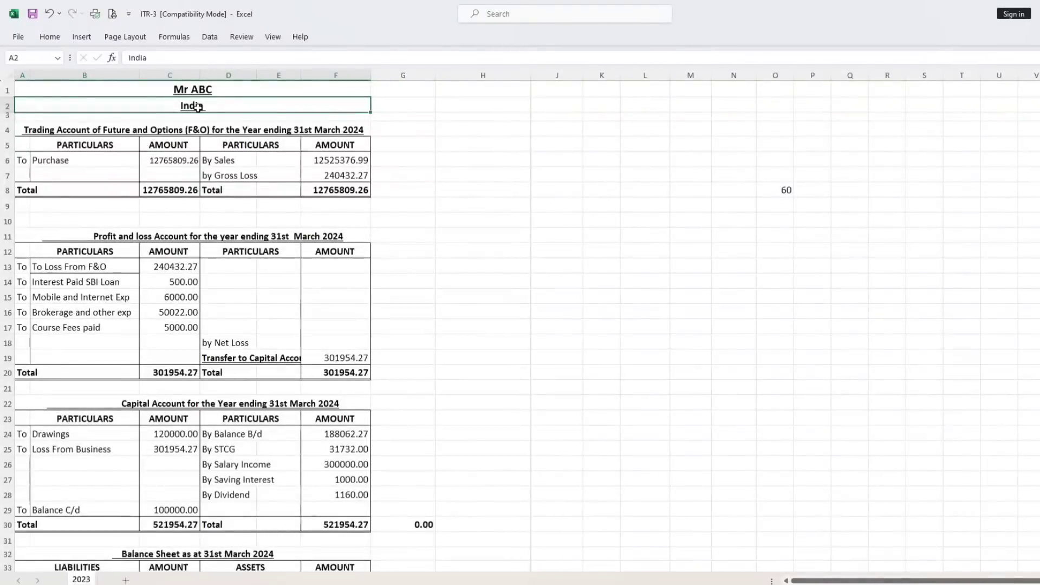
pyautogui.click(80, 132)
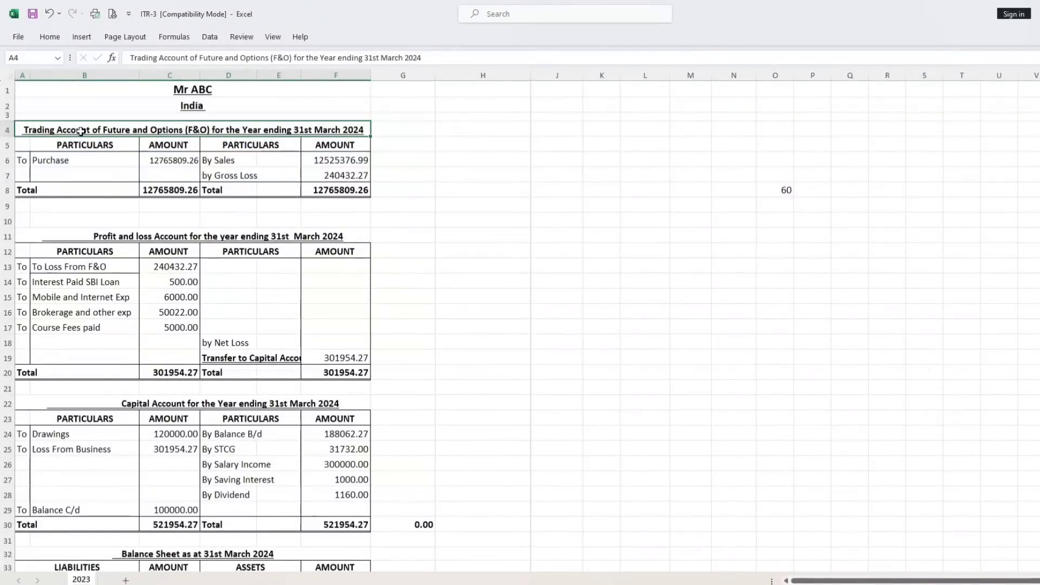
pyautogui.click(177, 167)
pyautogui.click(318, 162)
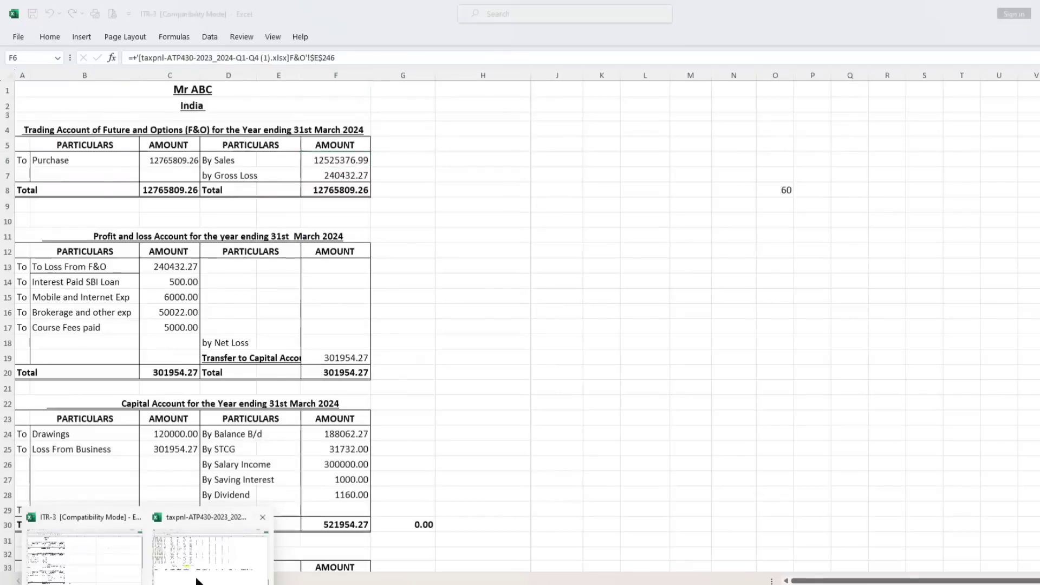
# Check the source totals in D246 and E246 of the tax P&L workbook's F&O sheet, then return to ITR-3.
pyautogui.click(209, 555)
pyautogui.click(204, 355)
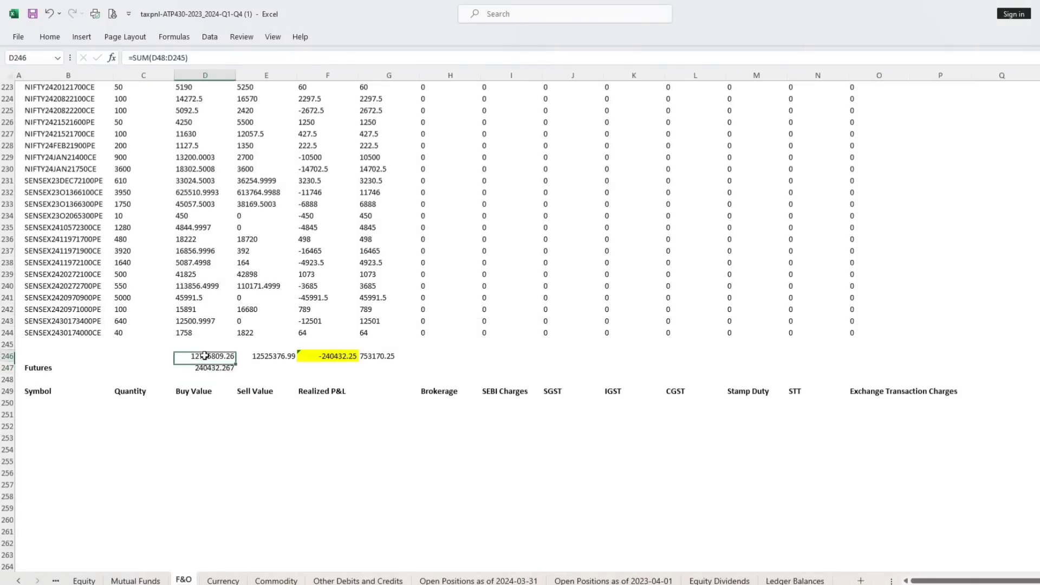
pyautogui.click(272, 355)
pyautogui.click(72, 552)
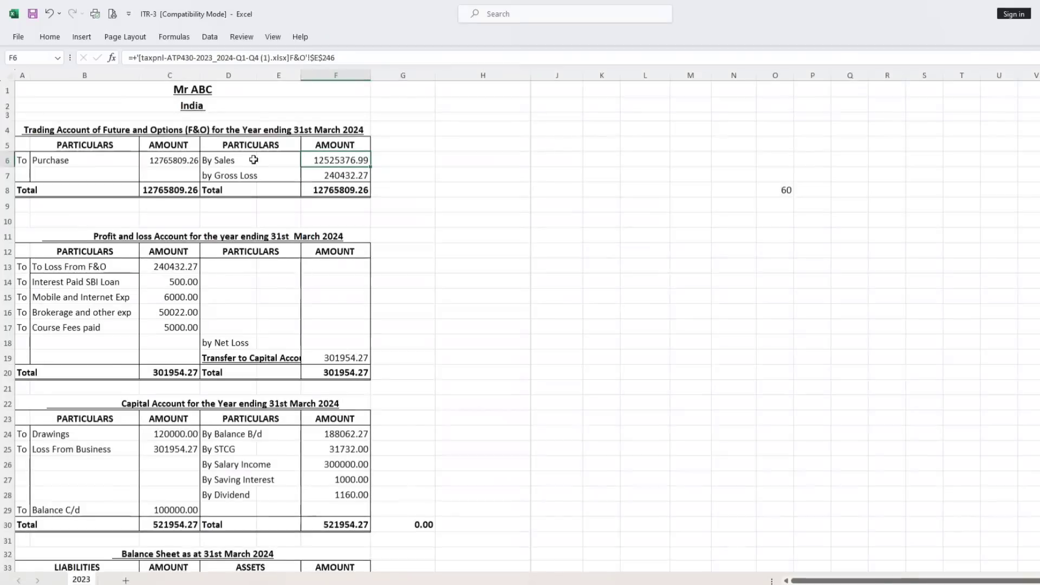
# Examine the Trading Account's purchase, sales and gross loss, then the loss from F&O in the Profit and Loss Account.
pyautogui.click(165, 166)
pyautogui.click(325, 162)
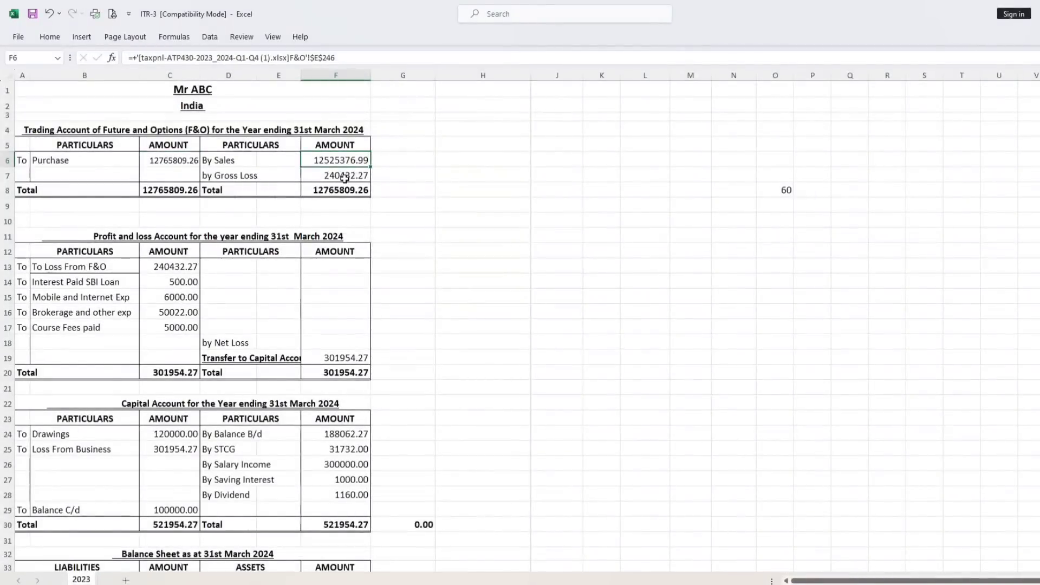
pyautogui.click(345, 177)
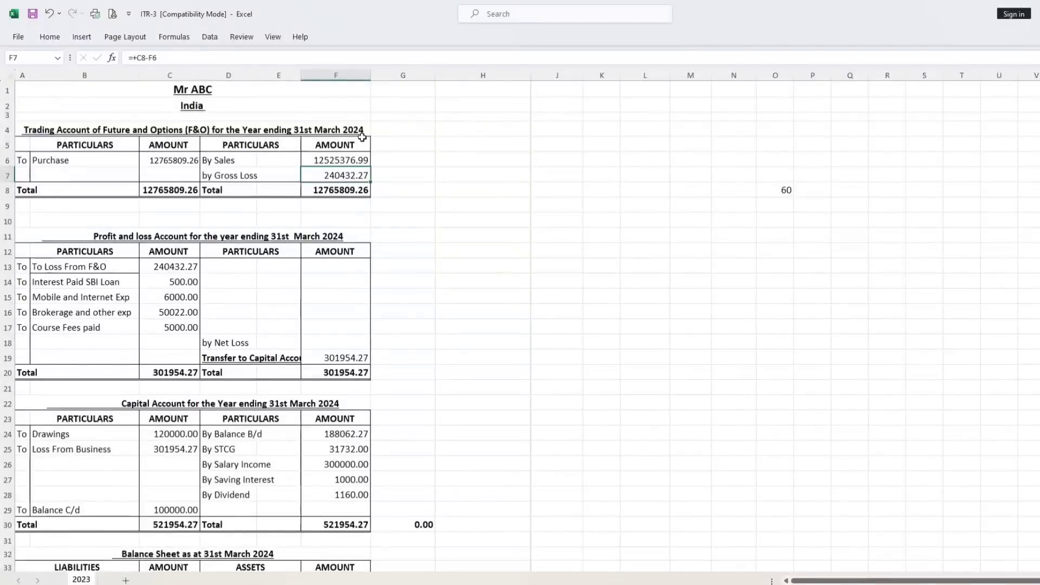
pyautogui.click(219, 175)
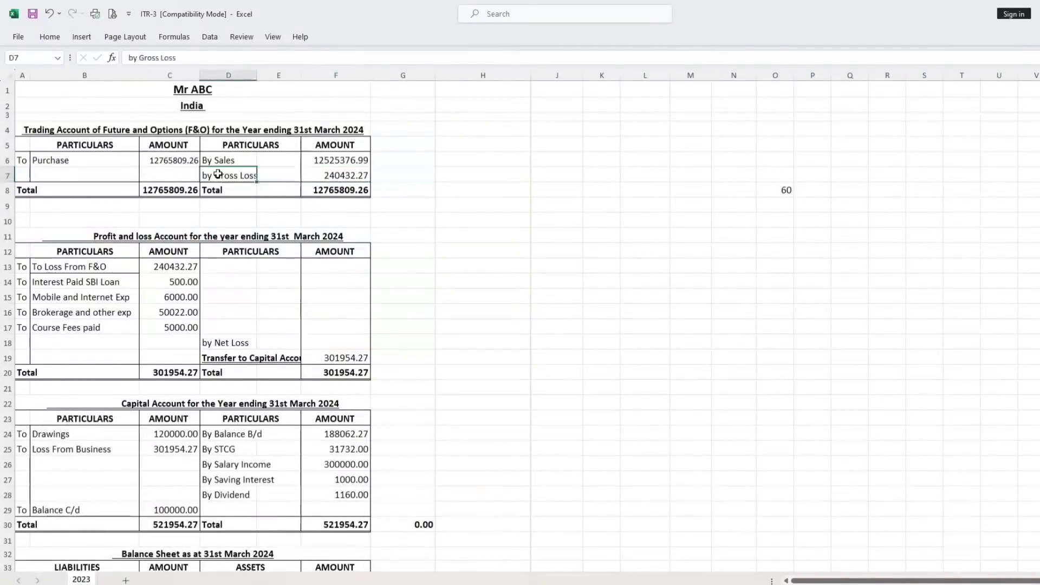
pyautogui.click(45, 266)
pyautogui.click(163, 266)
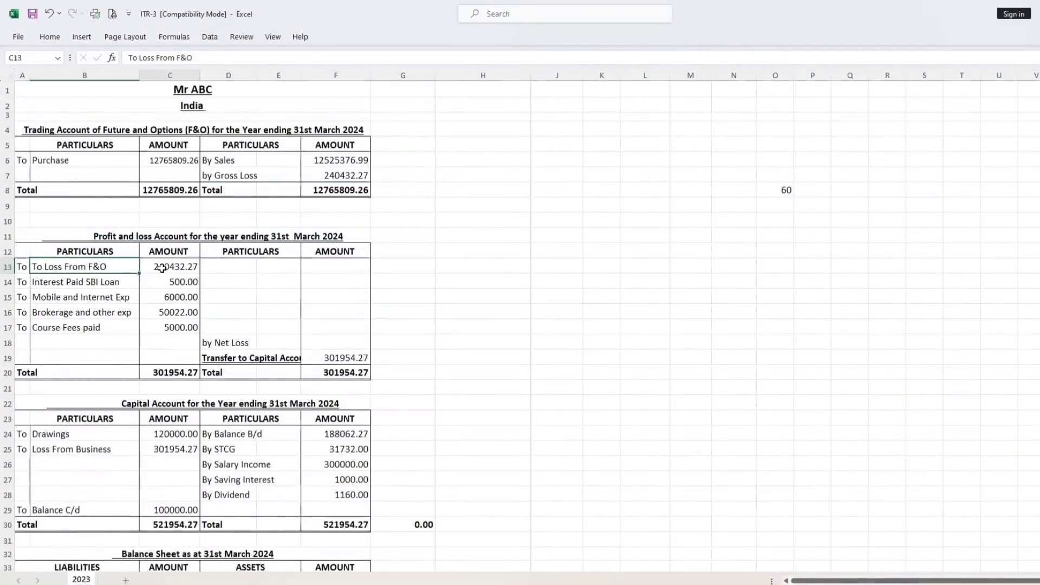
# Examine the Profit and Loss Account's F&O loss, loan interest, mobile, brokerage and course fee expenses, and the net loss transferred to capital.
pyautogui.click(245, 279)
pyautogui.click(181, 267)
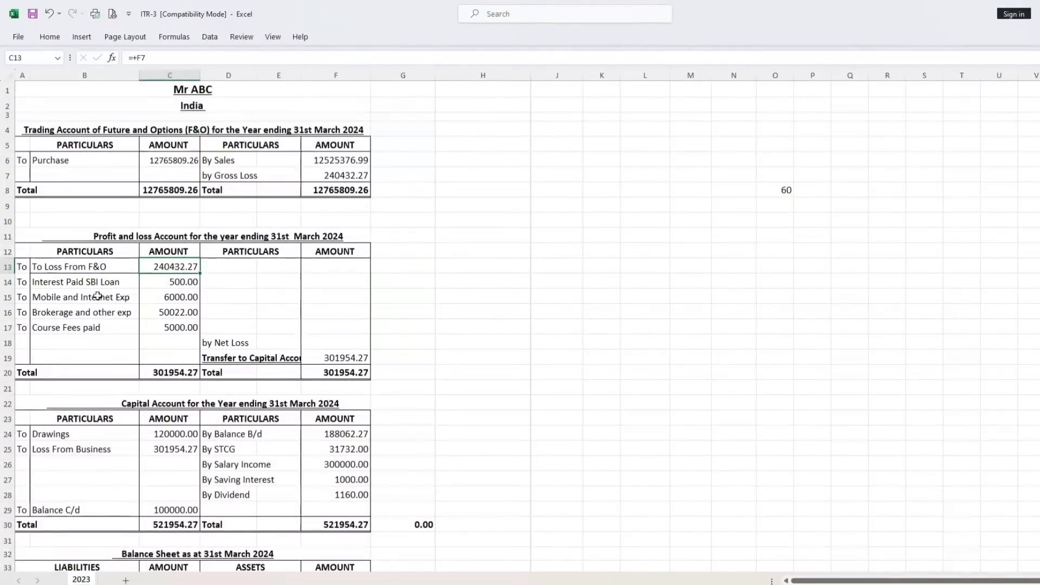
pyautogui.click(76, 282)
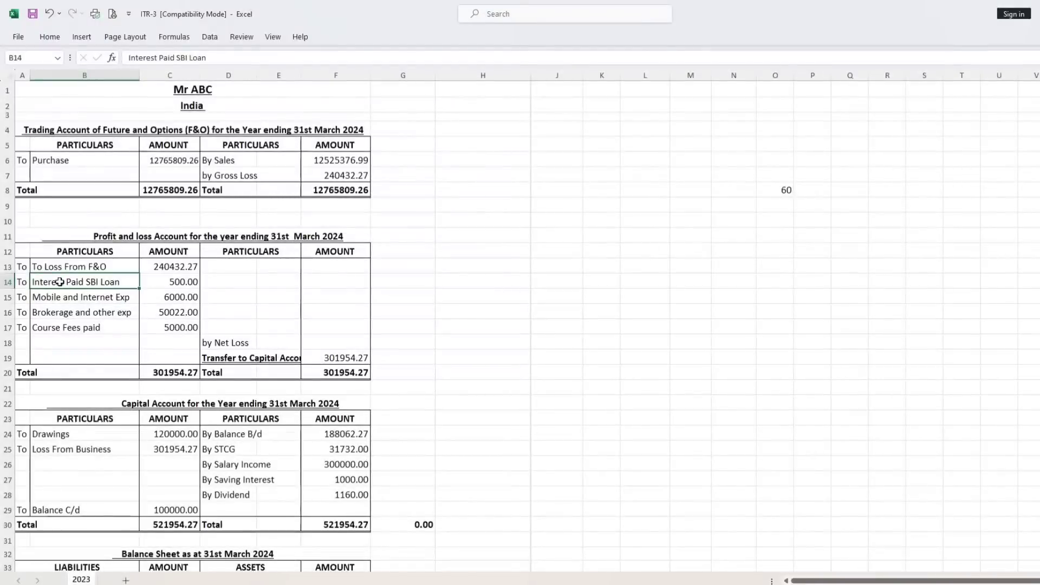
pyautogui.click(171, 279)
pyautogui.click(174, 297)
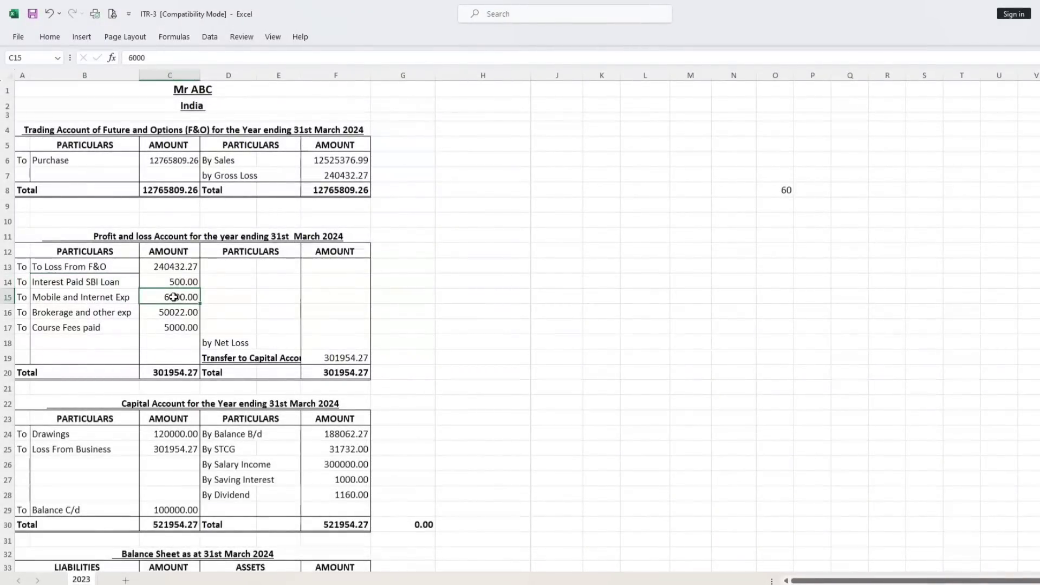
pyautogui.click(171, 313)
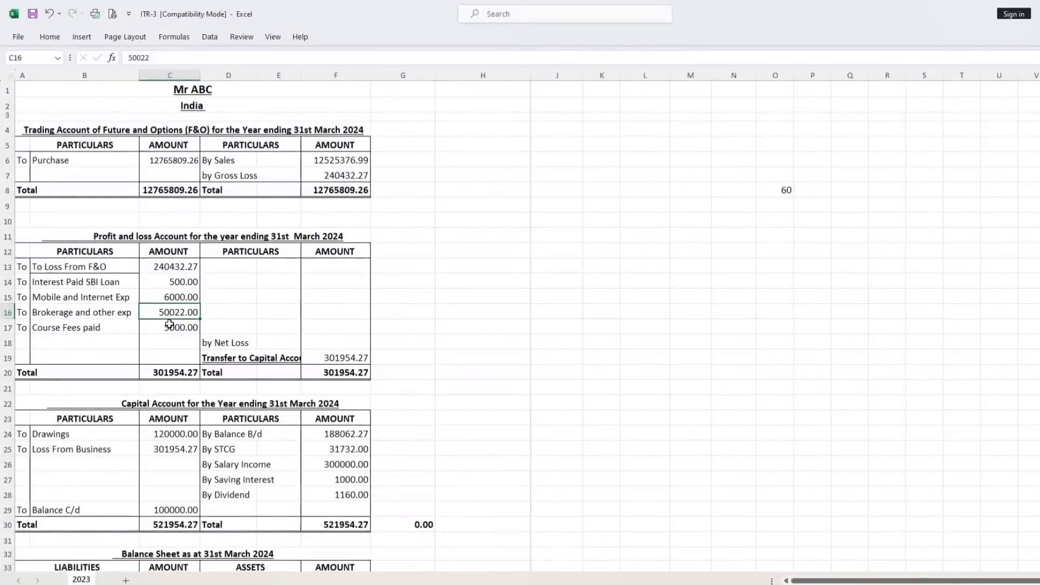
pyautogui.click(169, 327)
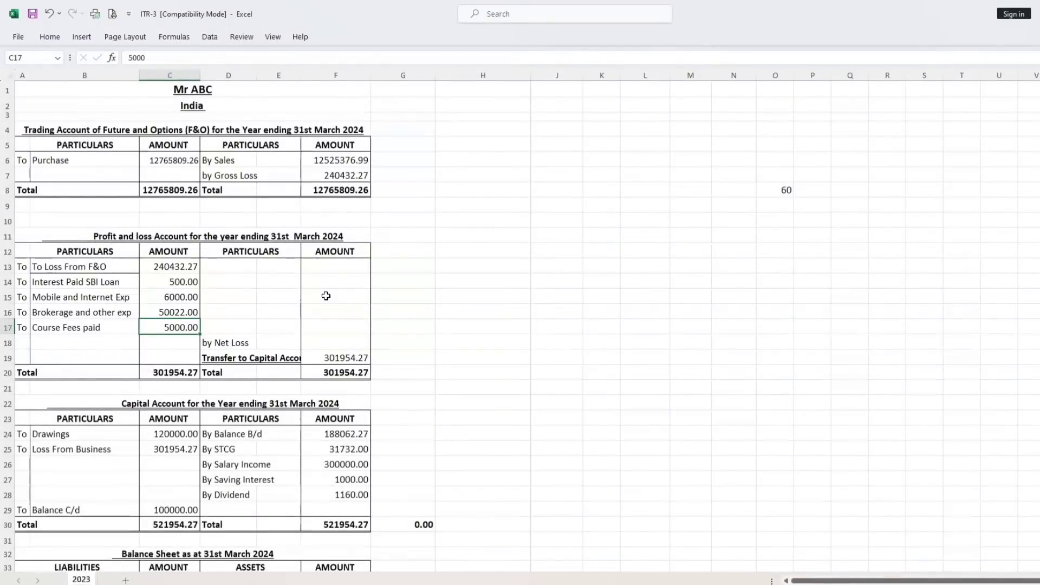
pyautogui.click(334, 356)
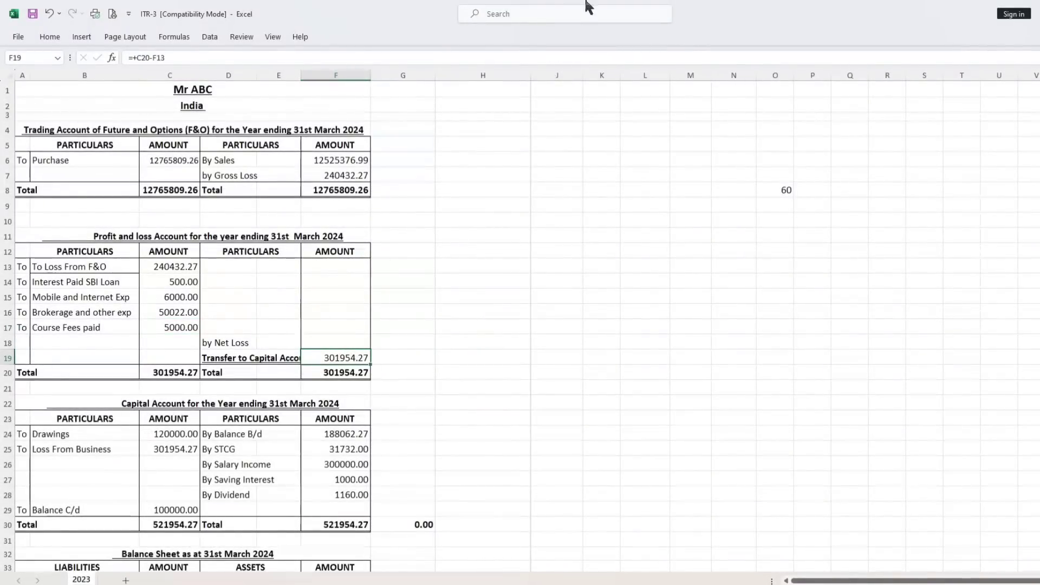
pyautogui.scroll(-2, 314, 279)
pyautogui.scroll(2, 271, 201)
# Review the account headings down to the Capital Account and set its By Balance B/d amount to 0.
pyautogui.click(215, 128)
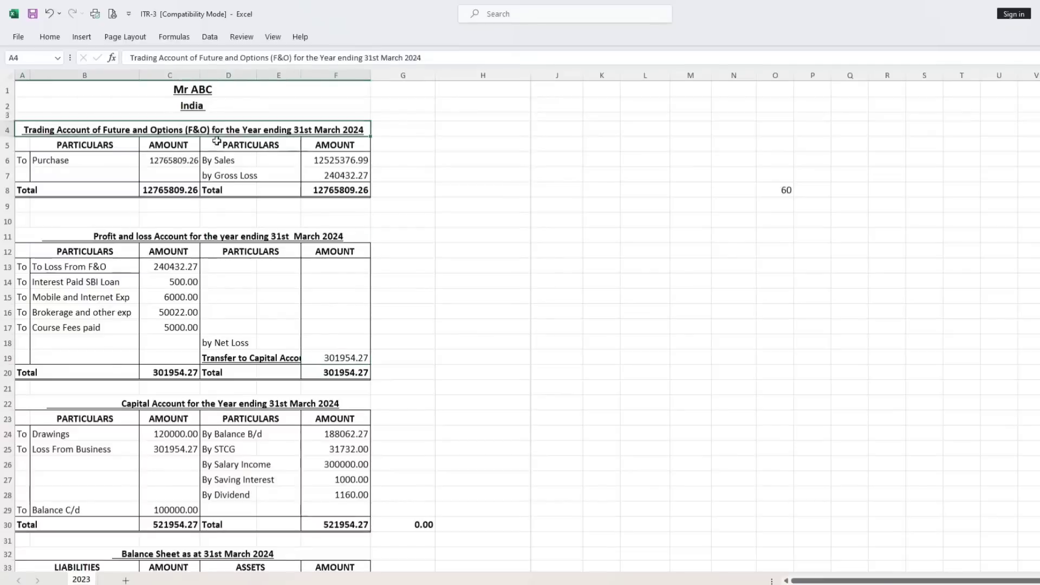
pyautogui.click(179, 238)
pyautogui.scroll(-4, 180, 245)
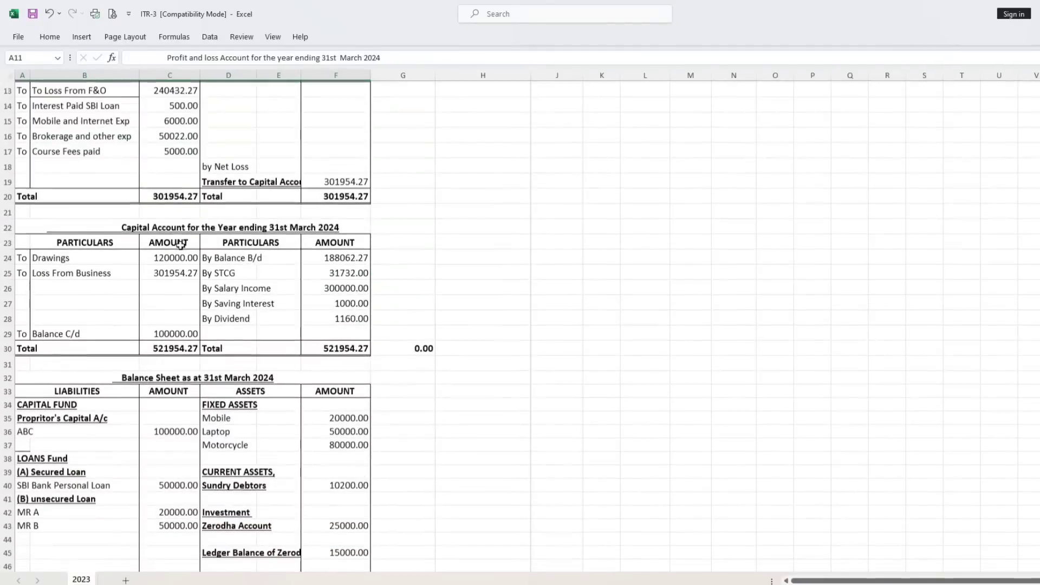
pyautogui.click(149, 231)
pyautogui.click(250, 254)
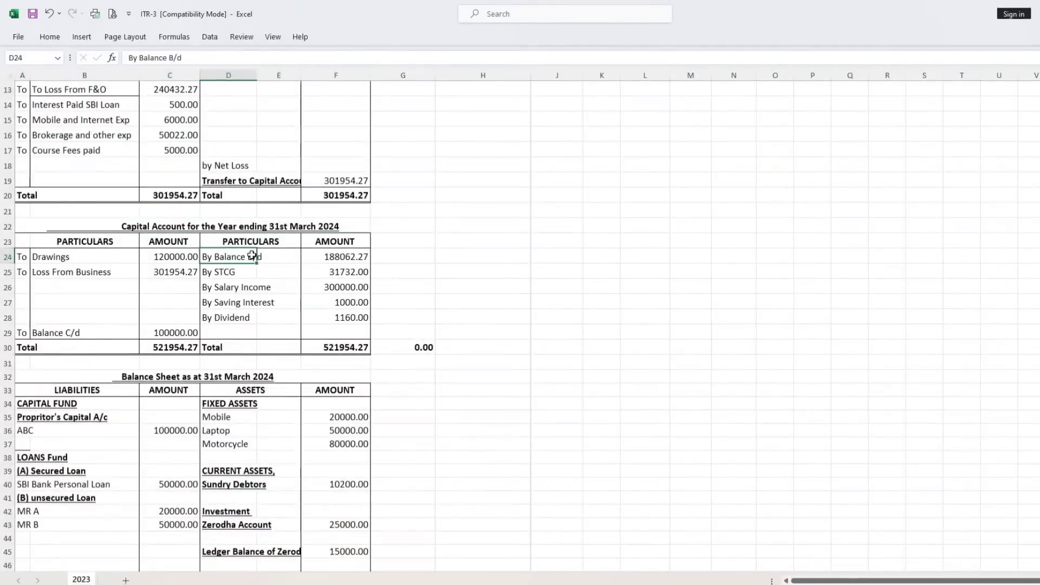
pyautogui.click(332, 255)
pyautogui.write('0')
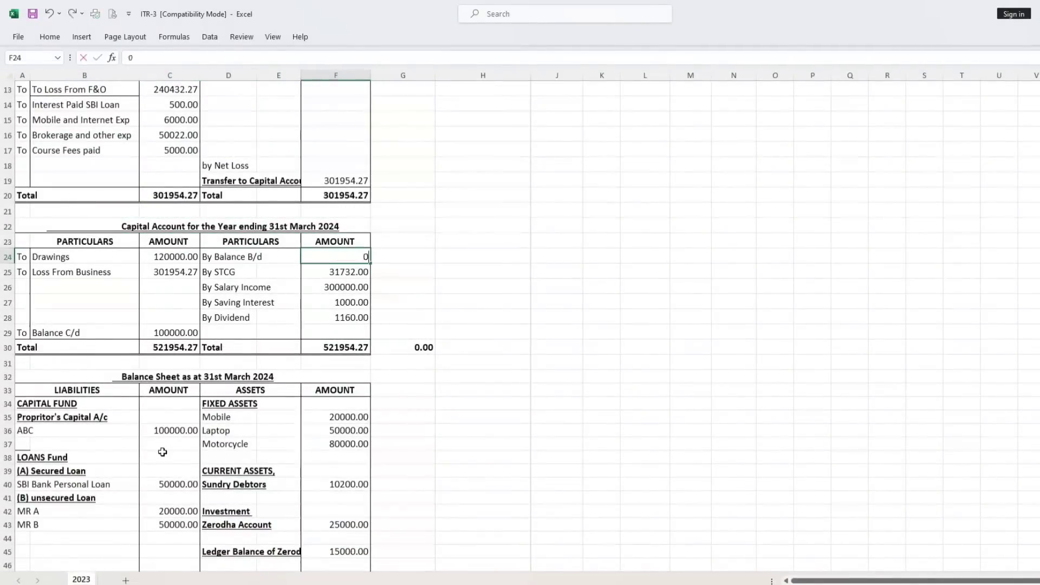
pyautogui.press('Return')
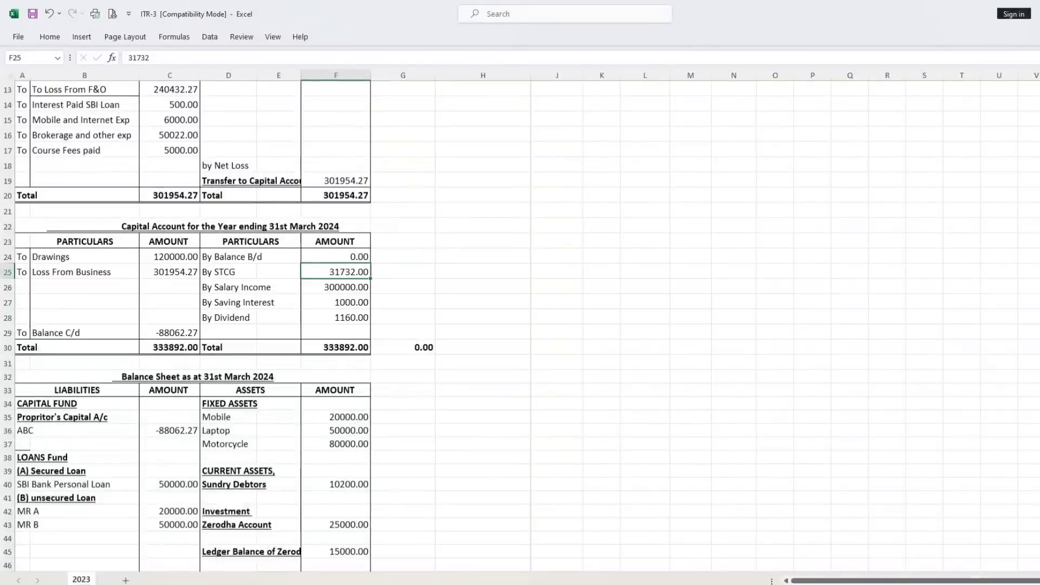
# Check the short term profit on the tax P&L workbook's Equity sheet, then return to the By STCG amount in ITR-3.
pyautogui.click(204, 578)
pyautogui.scroll(10, 185, 364)
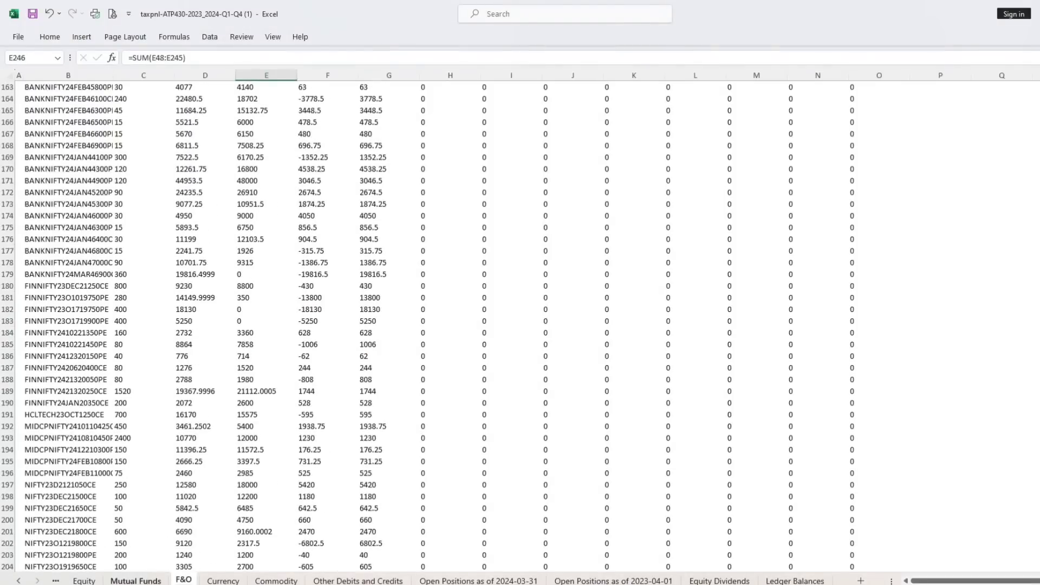
pyautogui.click(84, 581)
pyautogui.scroll(3, 204, 267)
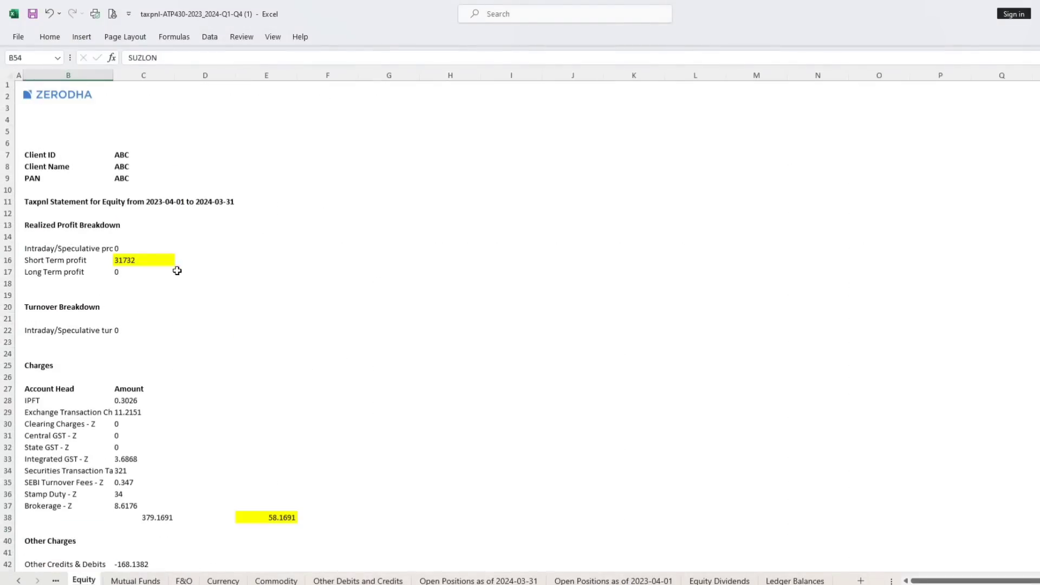
pyautogui.click(144, 260)
pyautogui.moveTo(122, 584)
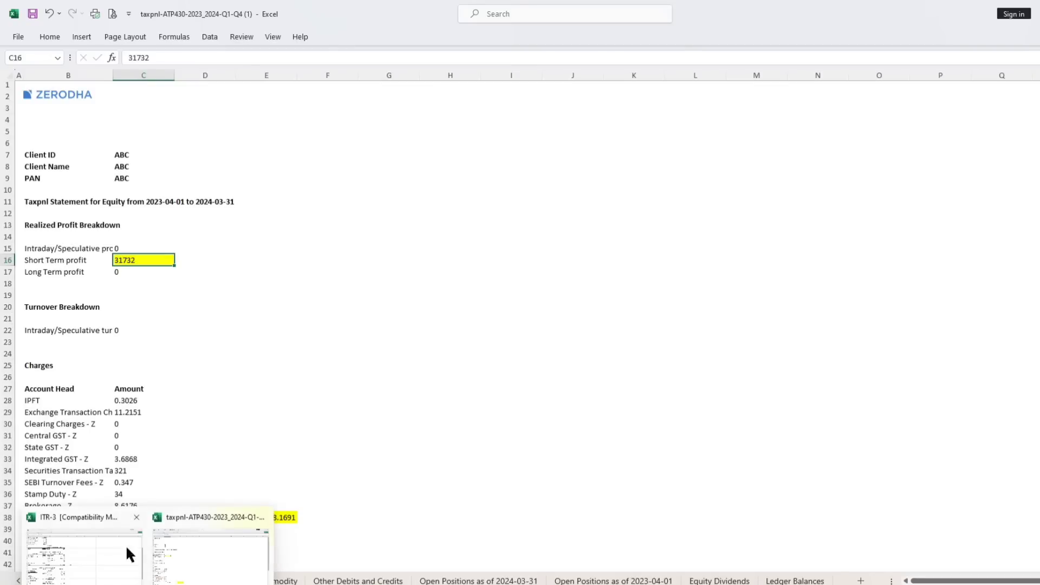
pyautogui.click(134, 540)
pyautogui.click(418, 274)
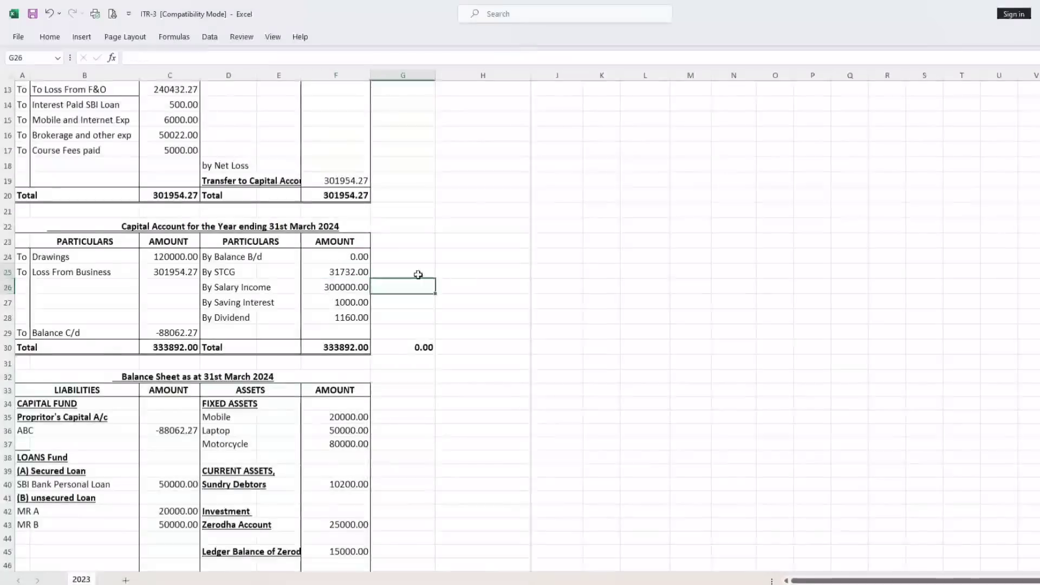
pyautogui.click(338, 270)
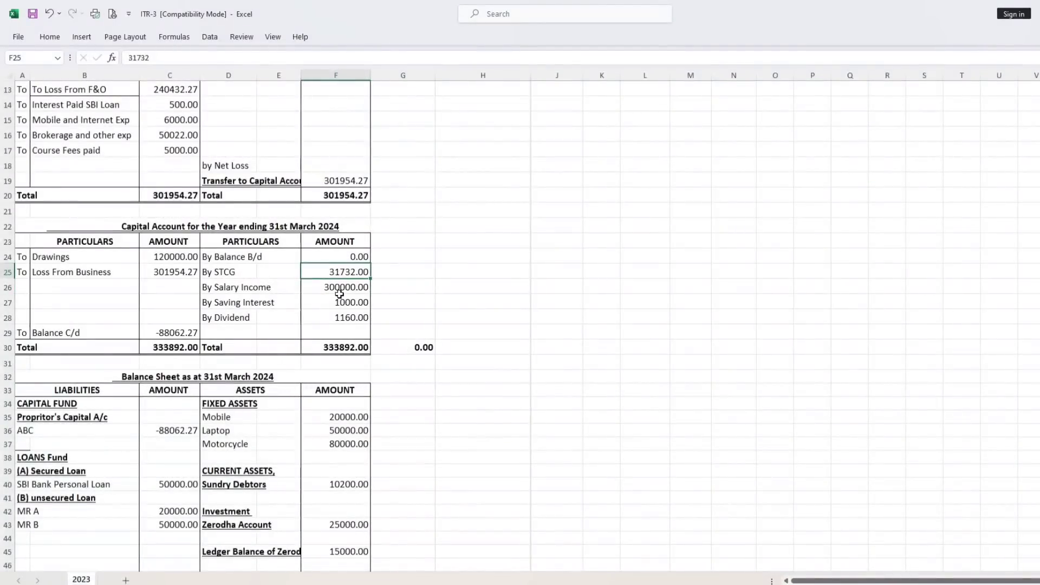
# Review the Capital Account's salary income, saving interest, dividend and drawings amounts.
pyautogui.click(339, 291)
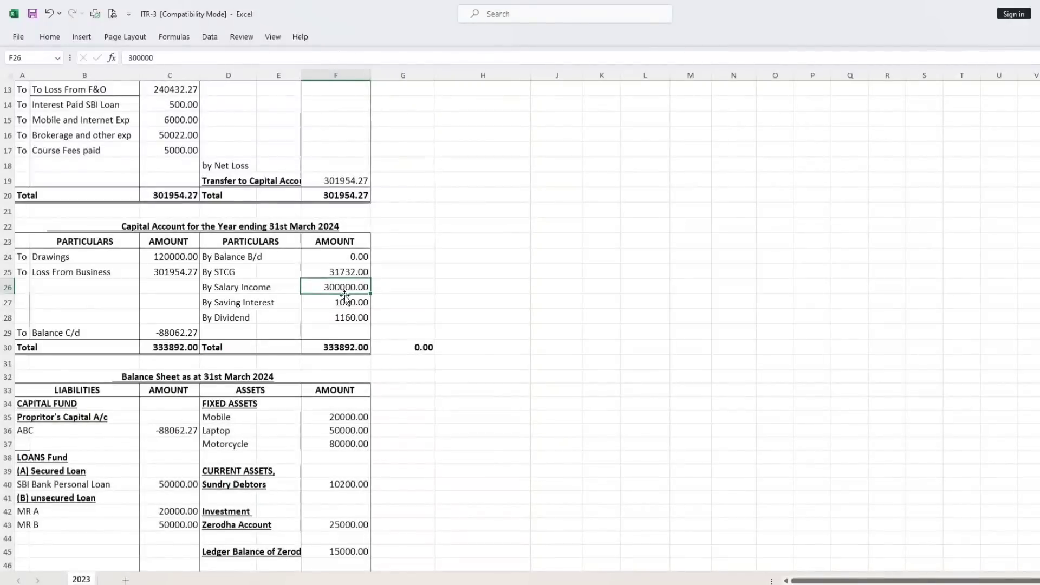
pyautogui.click(341, 302)
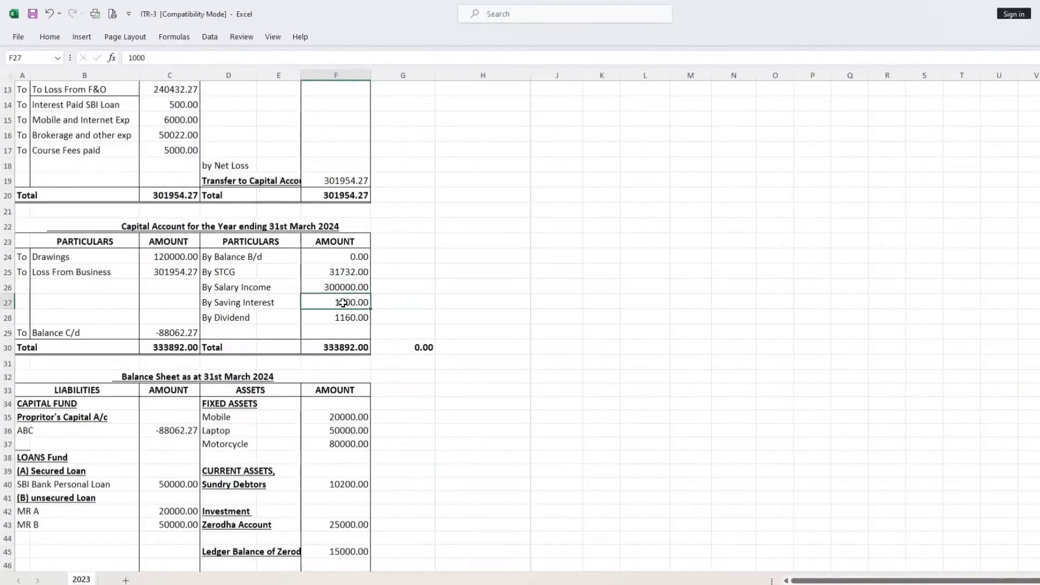
pyautogui.click(342, 319)
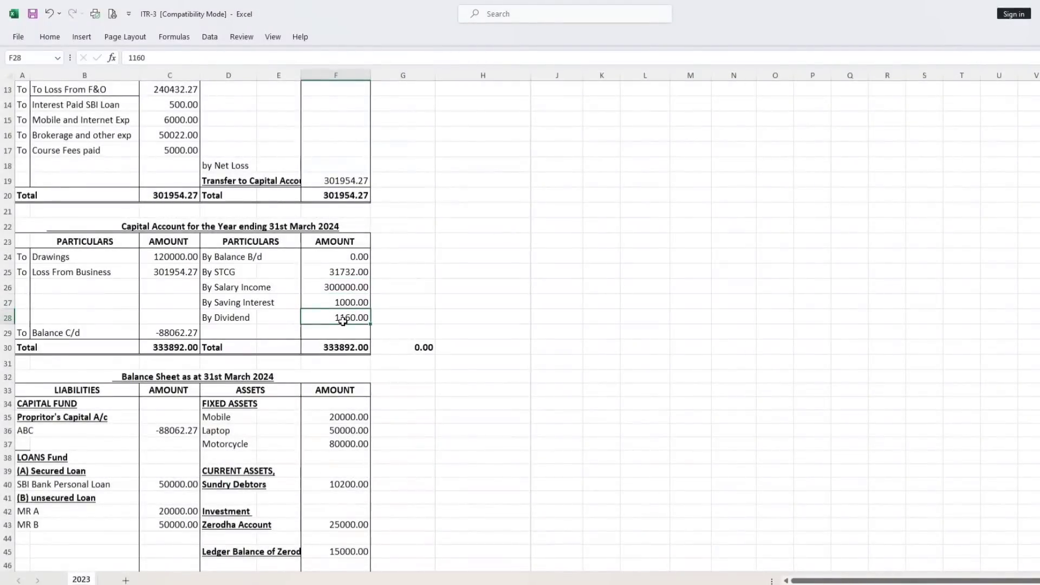
pyautogui.click(163, 256)
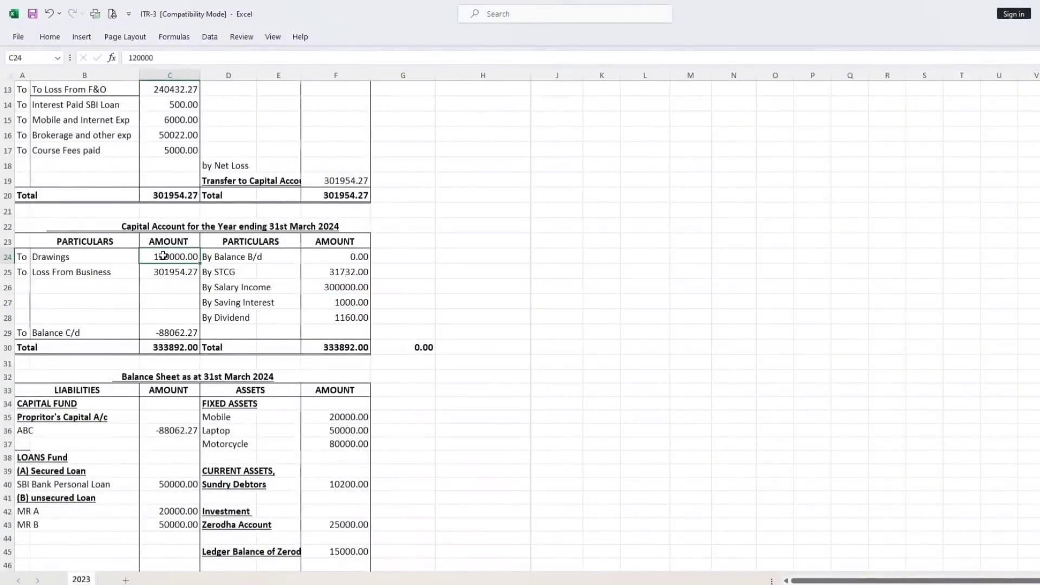
# Trace the Capital Account's Loss From Business to the net loss in F19, then check the opening balance in F24.
pyautogui.click(161, 270)
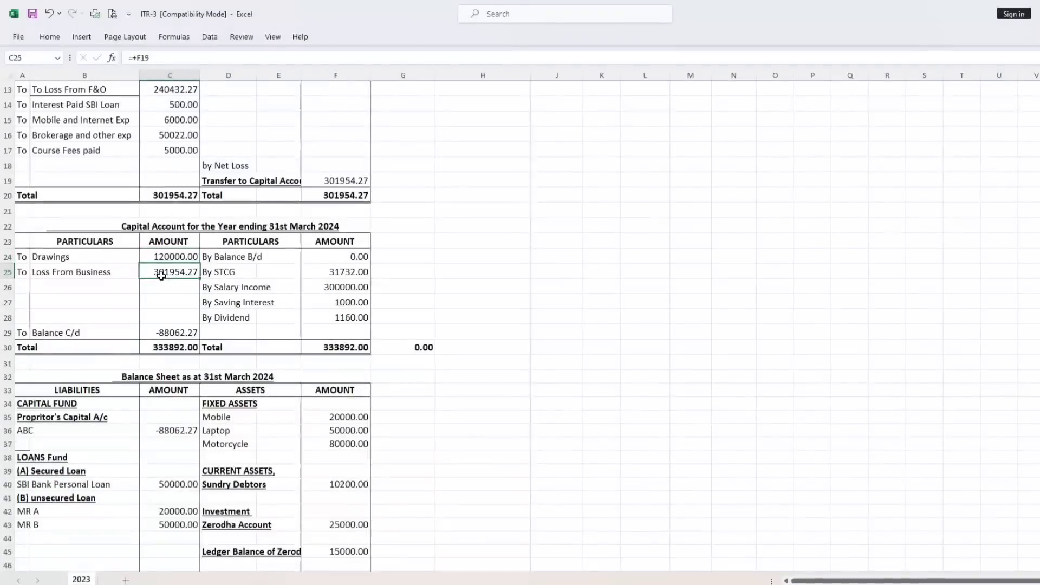
pyautogui.click(347, 181)
pyautogui.click(176, 272)
pyautogui.click(339, 180)
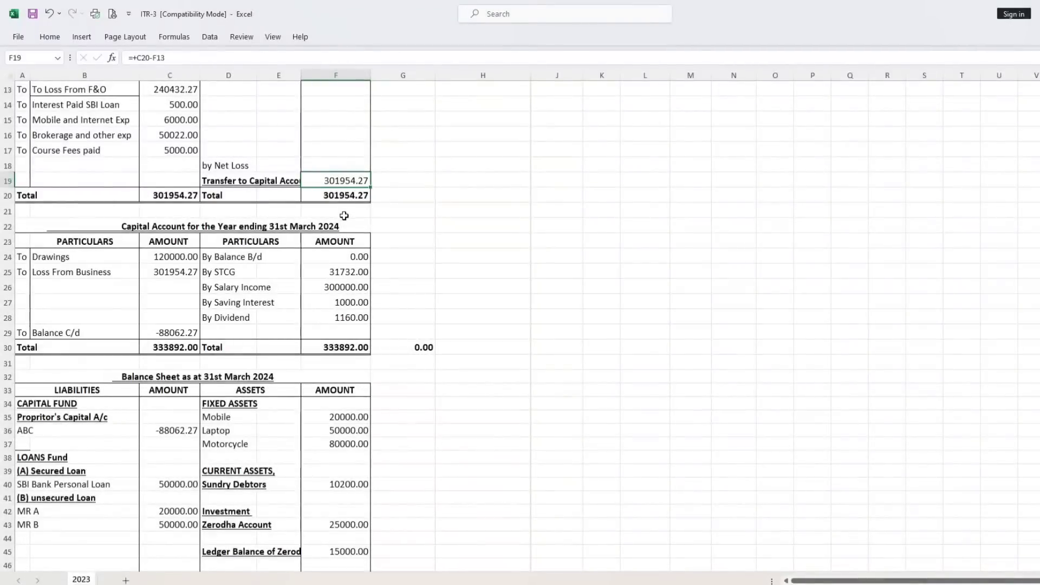
pyautogui.click(342, 262)
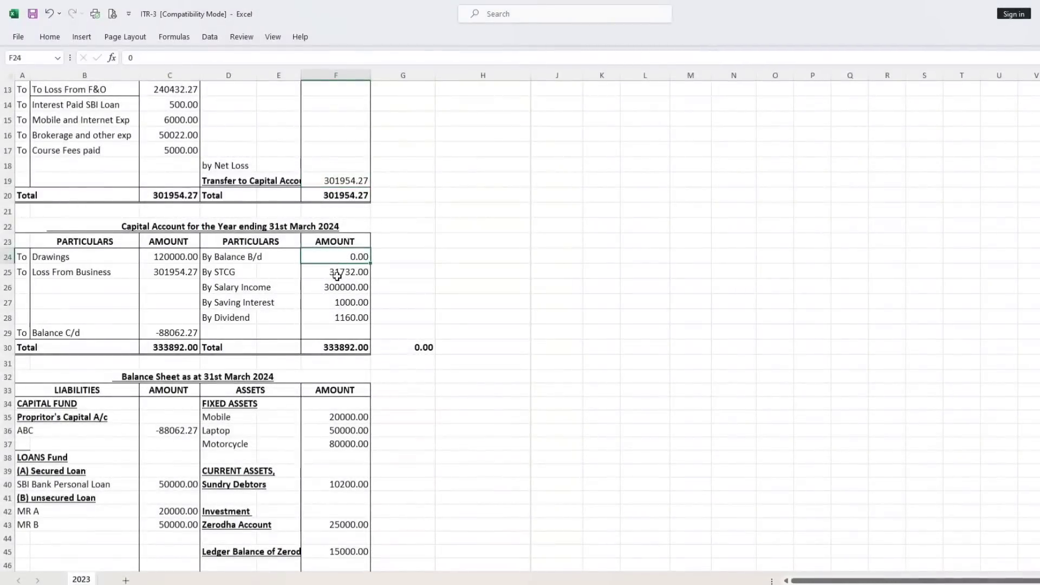
# Examine the Balance Sheet's fixed assets, going through the mobile, laptop and motorcycle amounts.
pyautogui.scroll(-3, 192, 370)
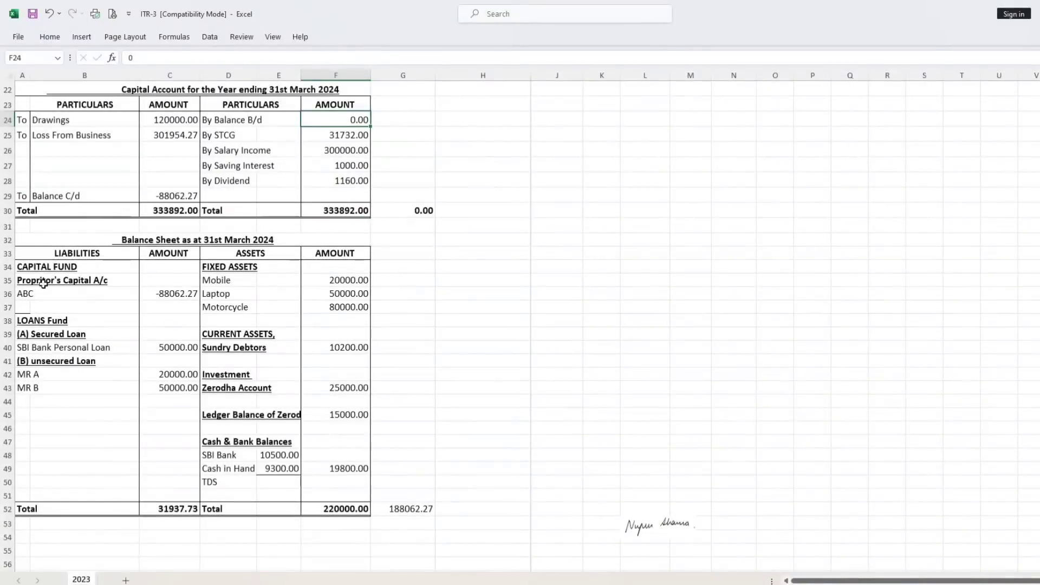
pyautogui.moveTo(216, 267); pyautogui.dragTo(373, 304)
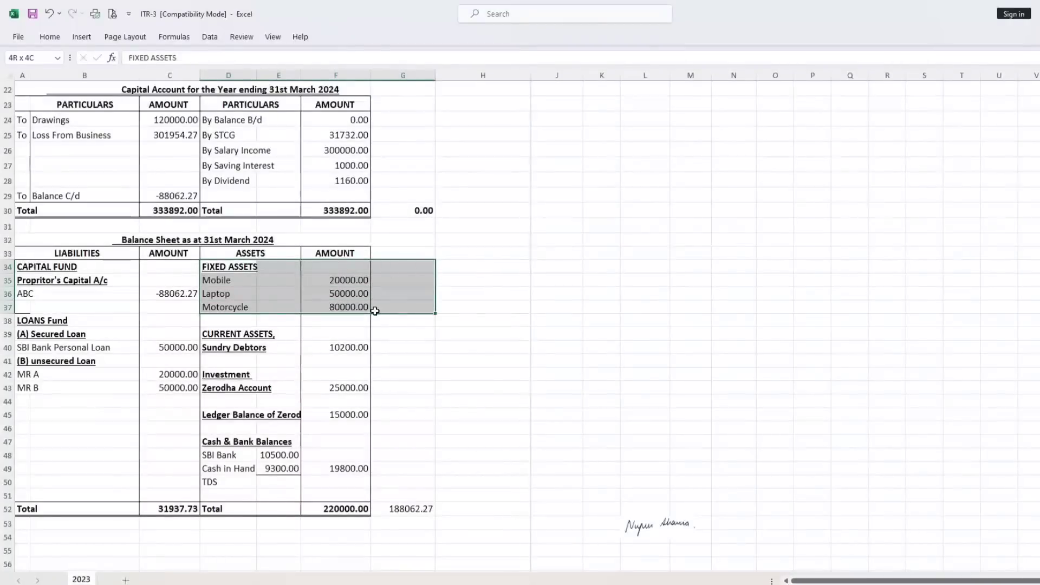
pyautogui.click(355, 281)
pyautogui.press('Down')
pyautogui.press('Down')
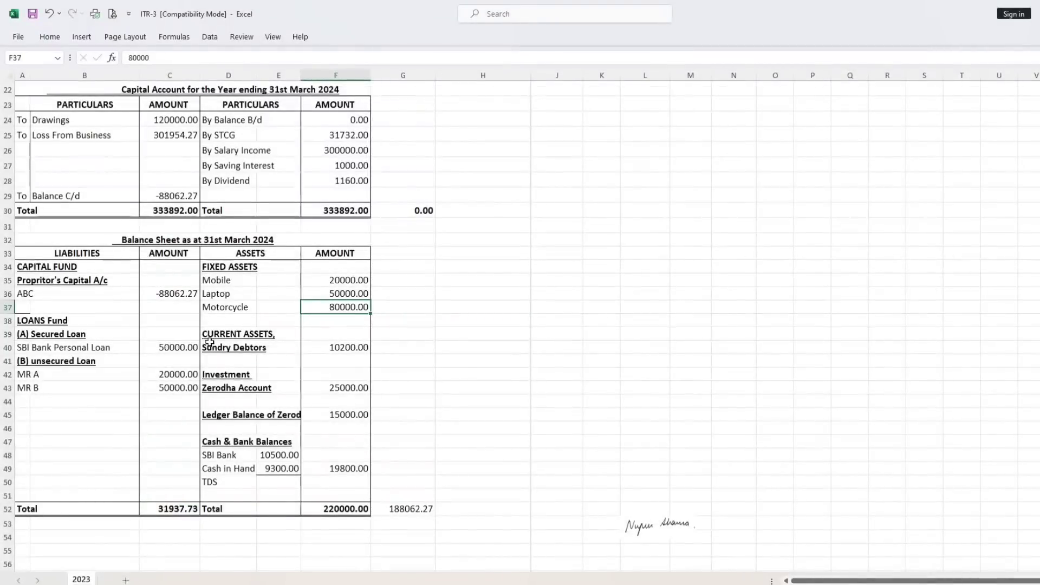
# Review the Balance Sheet's sundry debtors, the Zerodha account under Investment, and the Zerodha ledger balance.
pyautogui.moveTo(211, 338); pyautogui.dragTo(329, 350)
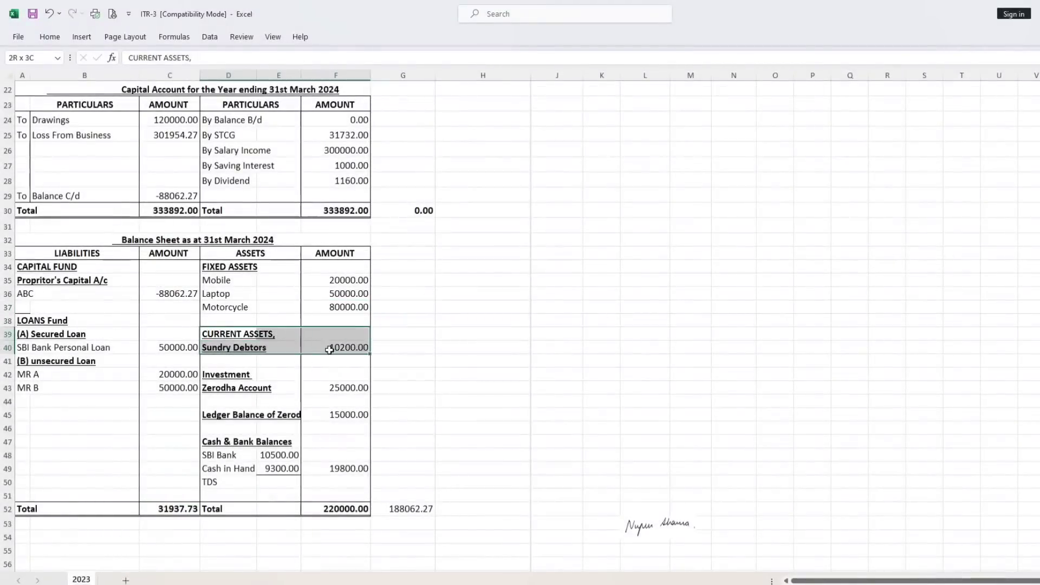
pyautogui.click(439, 318)
pyautogui.moveTo(208, 375); pyautogui.dragTo(350, 389)
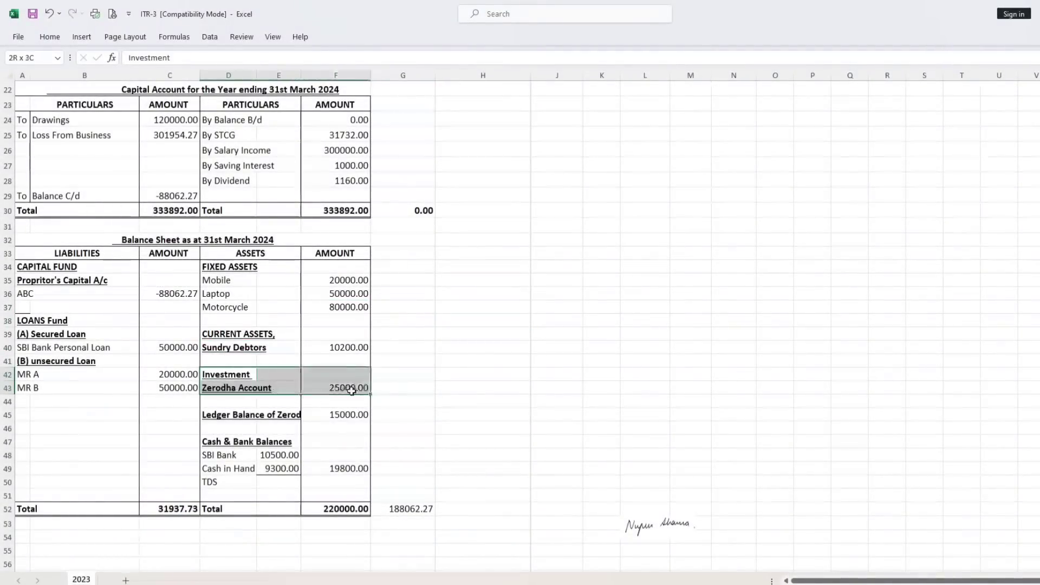
pyautogui.click(454, 337)
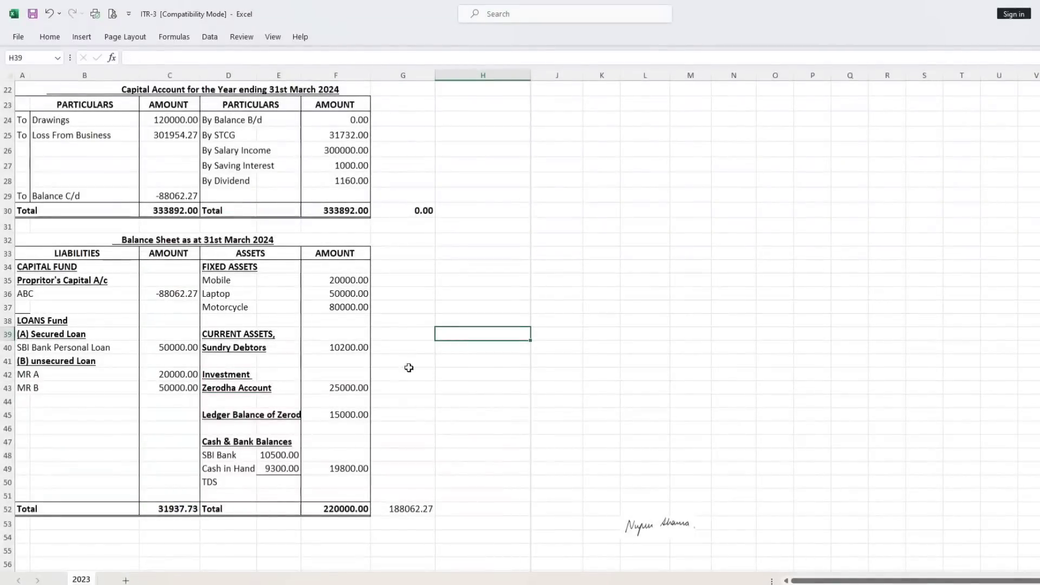
pyautogui.click(339, 387)
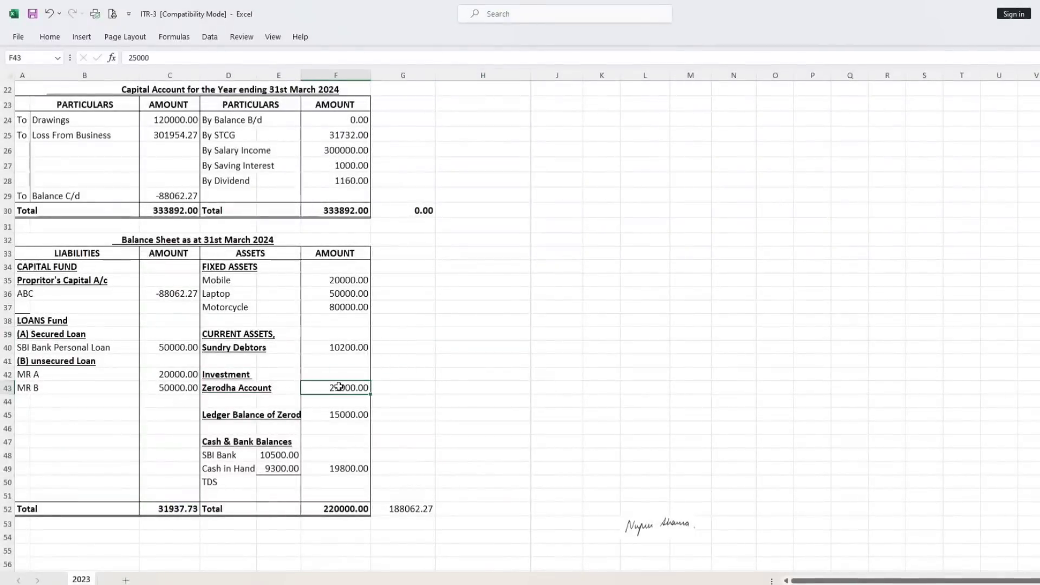
pyautogui.click(217, 416)
pyautogui.click(335, 415)
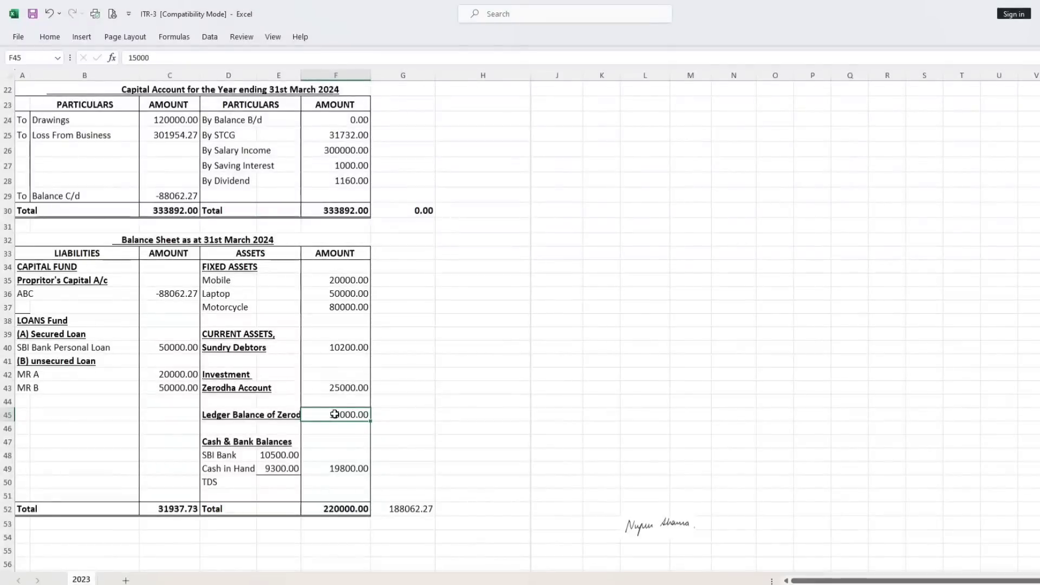
# Check the SBI Bank, TDS and Cash in Hand entries among the Balance Sheet's assets.
pyautogui.click(272, 453)
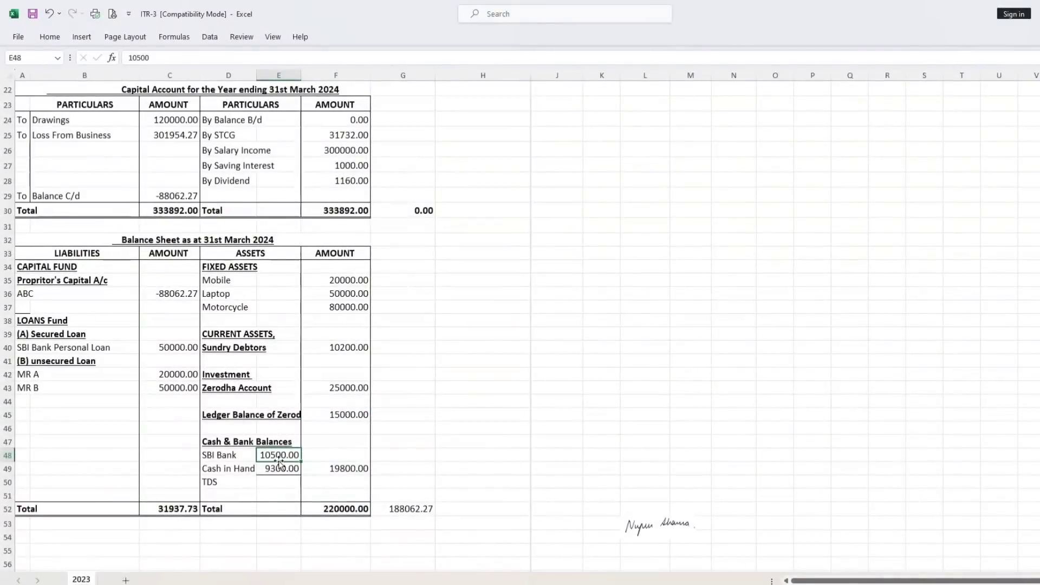
pyautogui.click(212, 485)
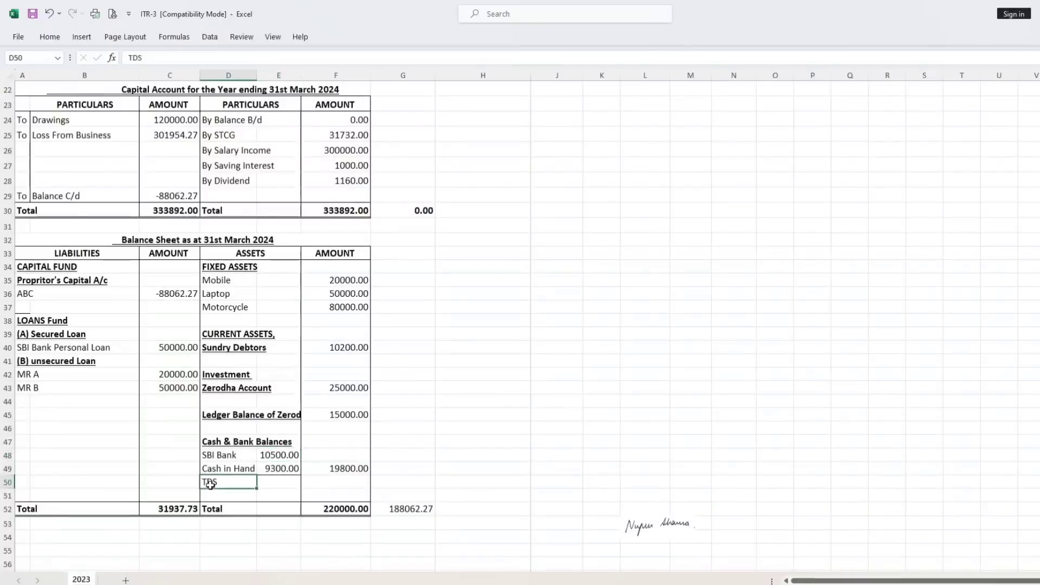
pyautogui.click(318, 485)
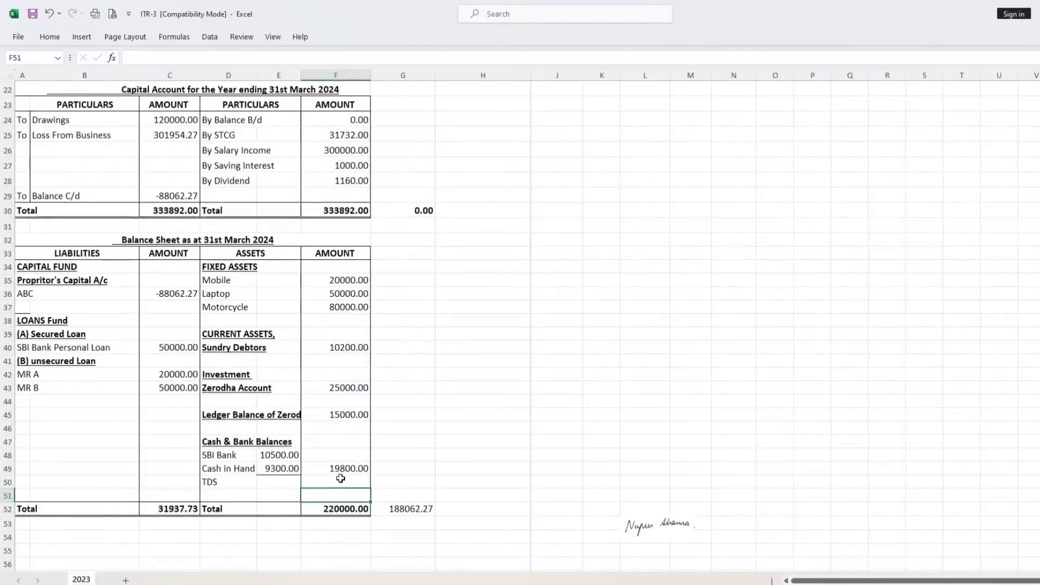
pyautogui.click(285, 470)
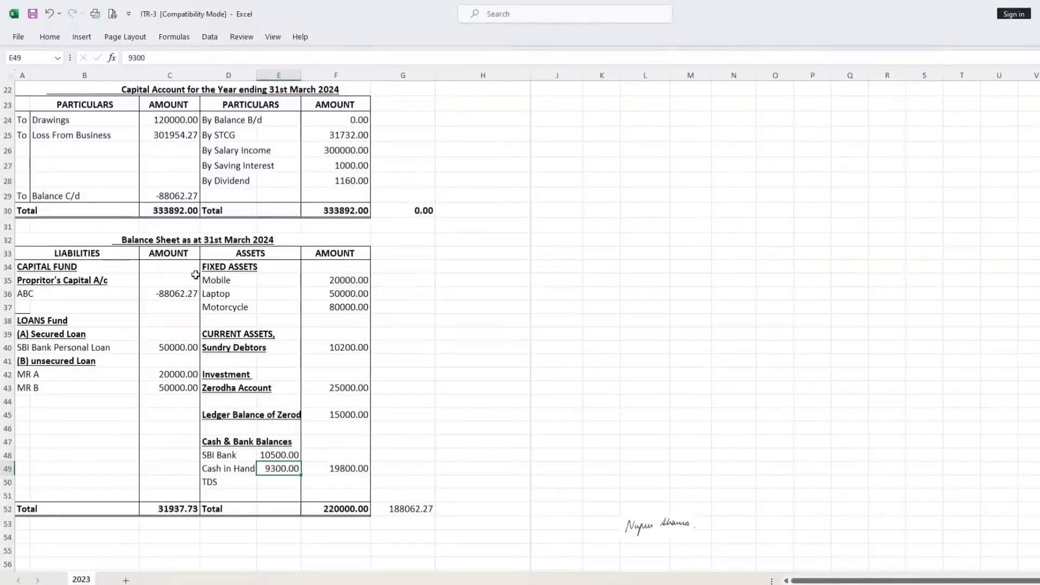
# Review the secured and unsecured loans on the Balance Sheet's liabilities side, then check the difference between the totals in G52.
pyautogui.click(31, 331)
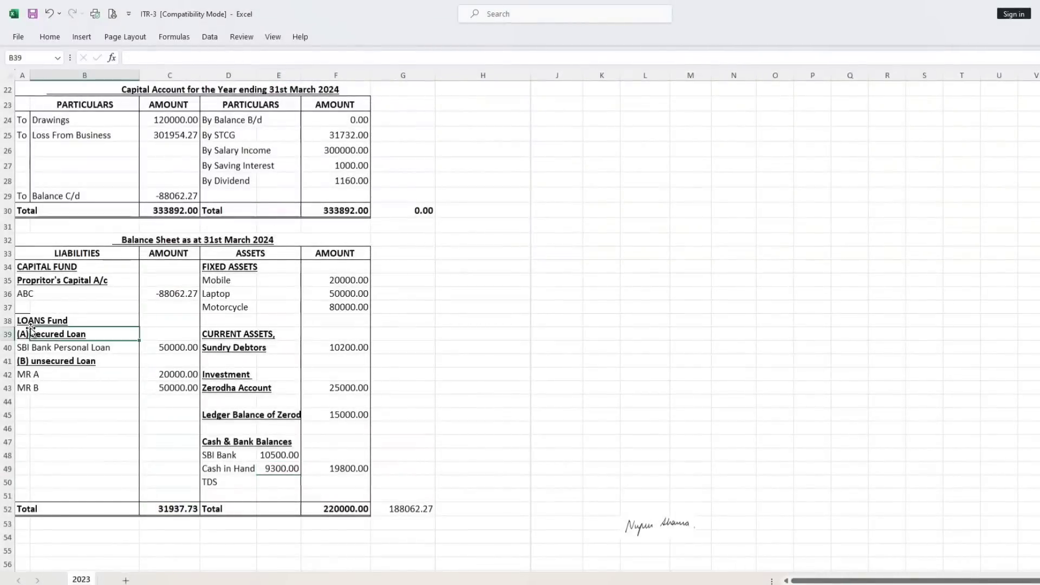
pyautogui.click(167, 348)
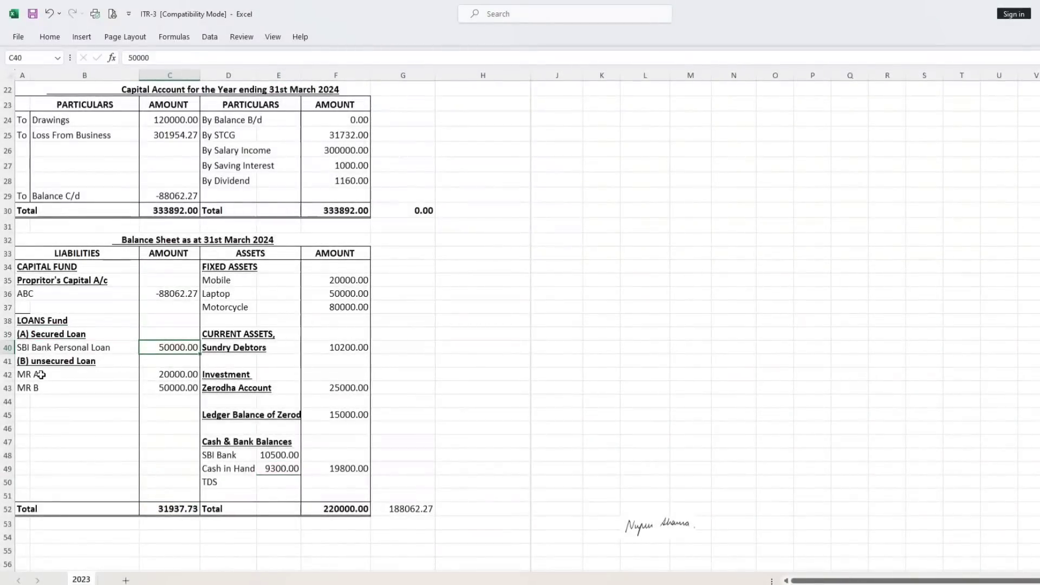
pyautogui.click(168, 373)
pyautogui.click(168, 387)
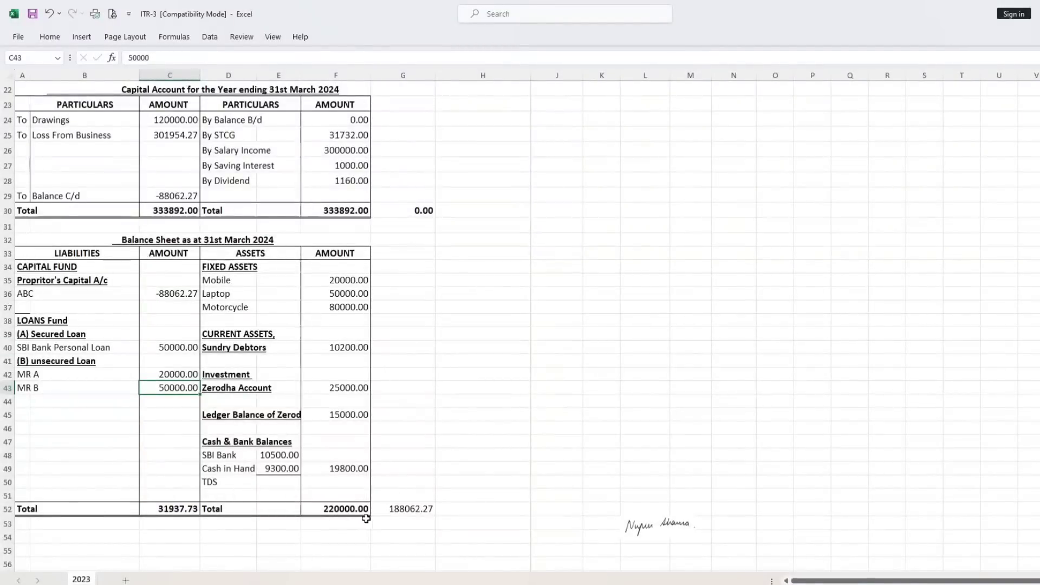
pyautogui.click(411, 512)
# Try 188022.67 as the Capital Account's By Balance B/d amount in F24, then reset it to 0.
pyautogui.scroll(4, 404, 522)
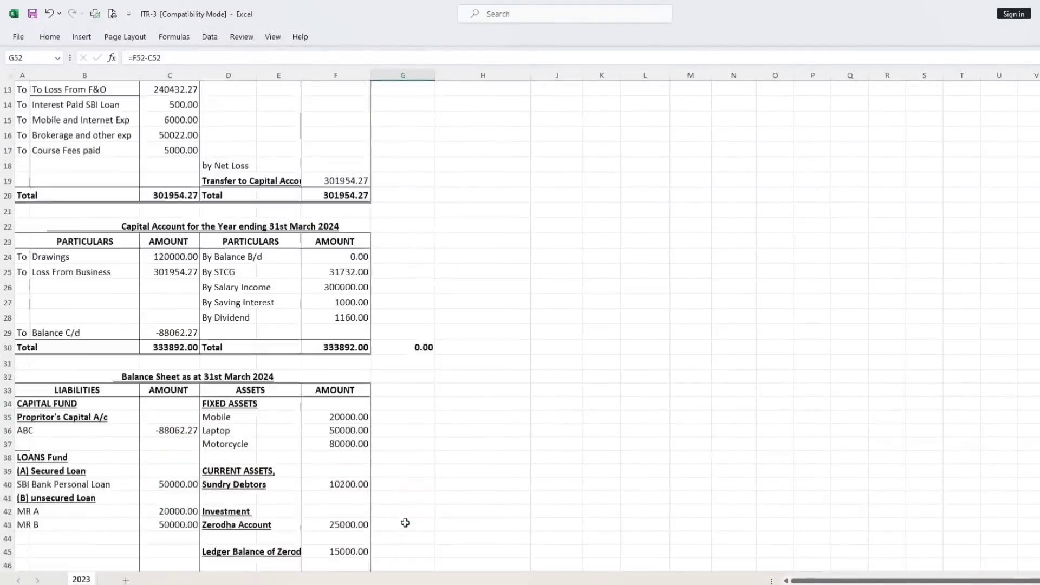
pyautogui.click(346, 301)
pyautogui.write('188022.67')
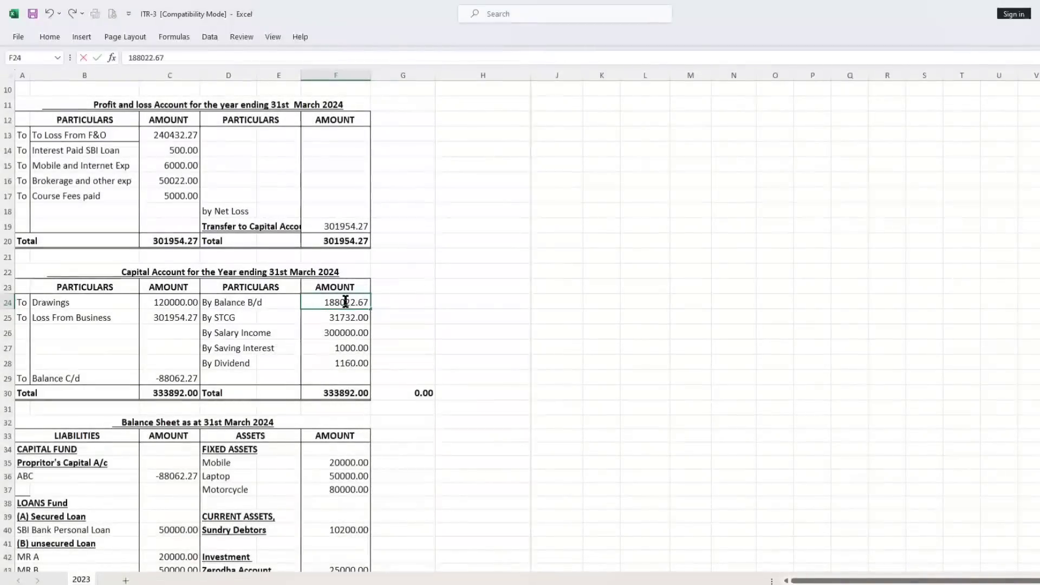
pyautogui.press('Return')
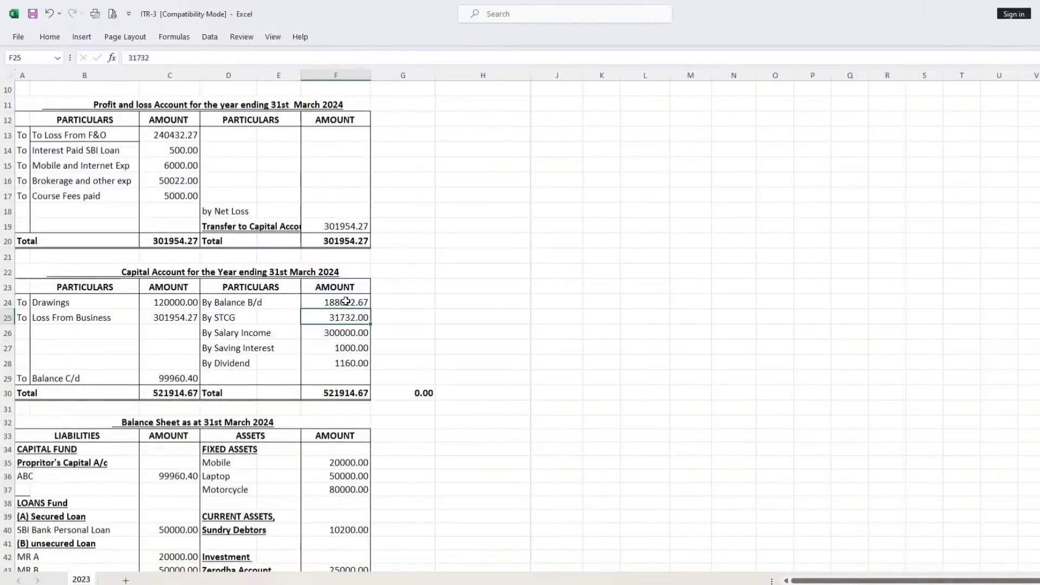
pyautogui.scroll(-4, 345, 301)
pyautogui.scroll(2, 395, 409)
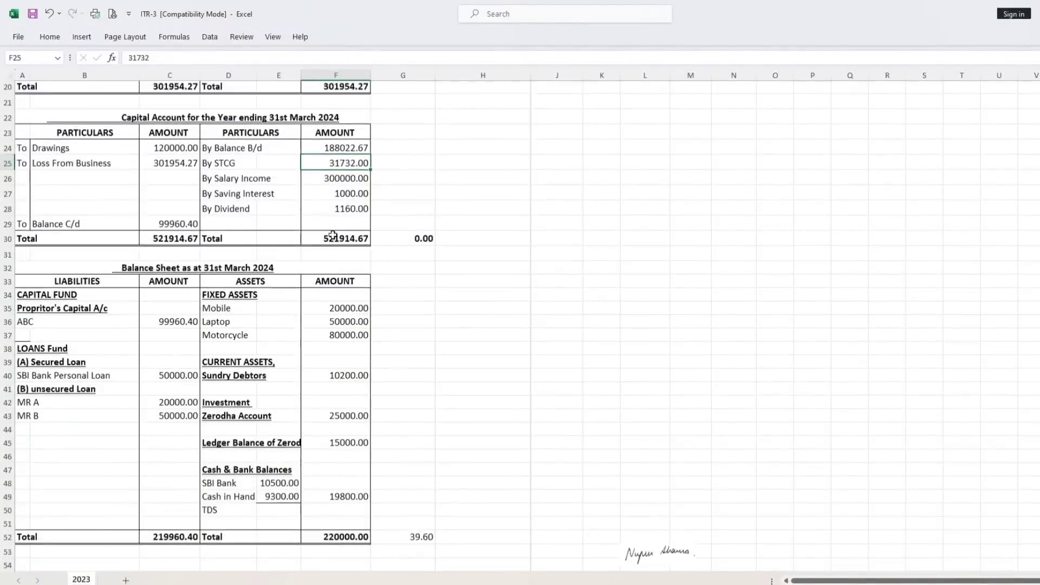
pyautogui.click(337, 211)
pyautogui.write('0')
pyautogui.press('Return')
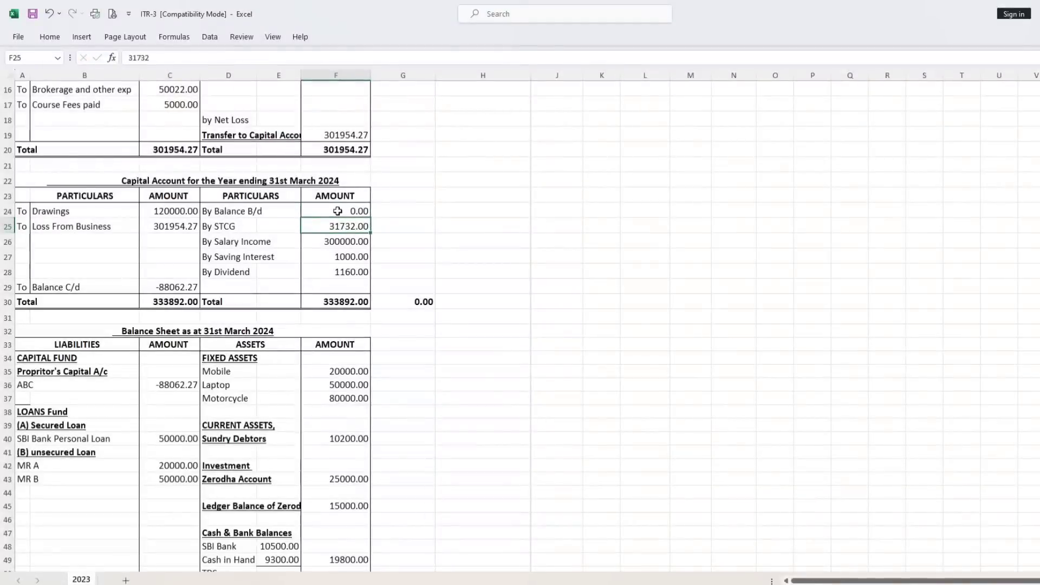
# Set the Capital Account's By Balance B/d amount in F24 to 188062.27.
pyautogui.scroll(-2, 128, 447)
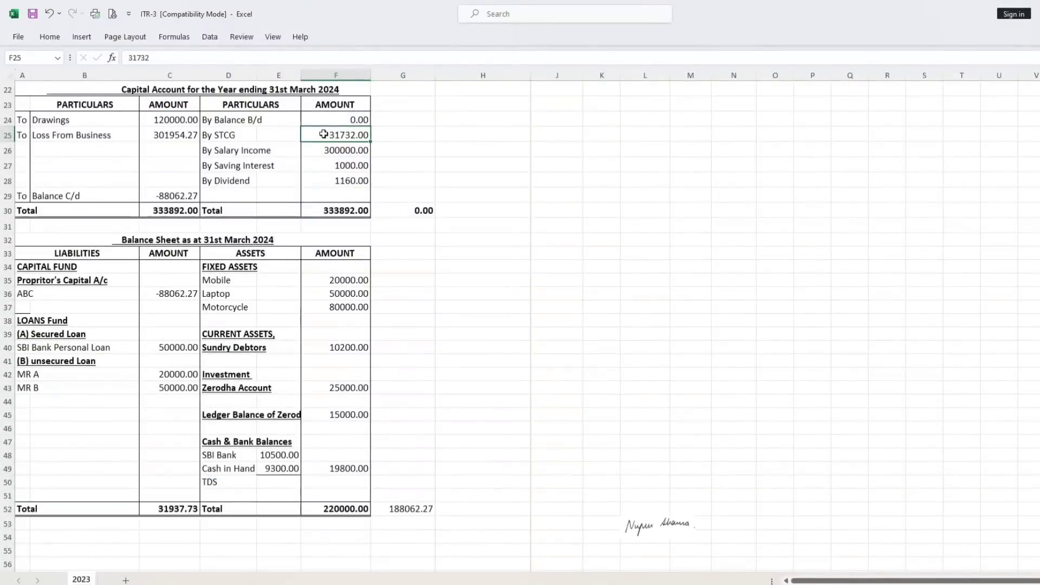
pyautogui.click(336, 120)
pyautogui.write('188062.27')
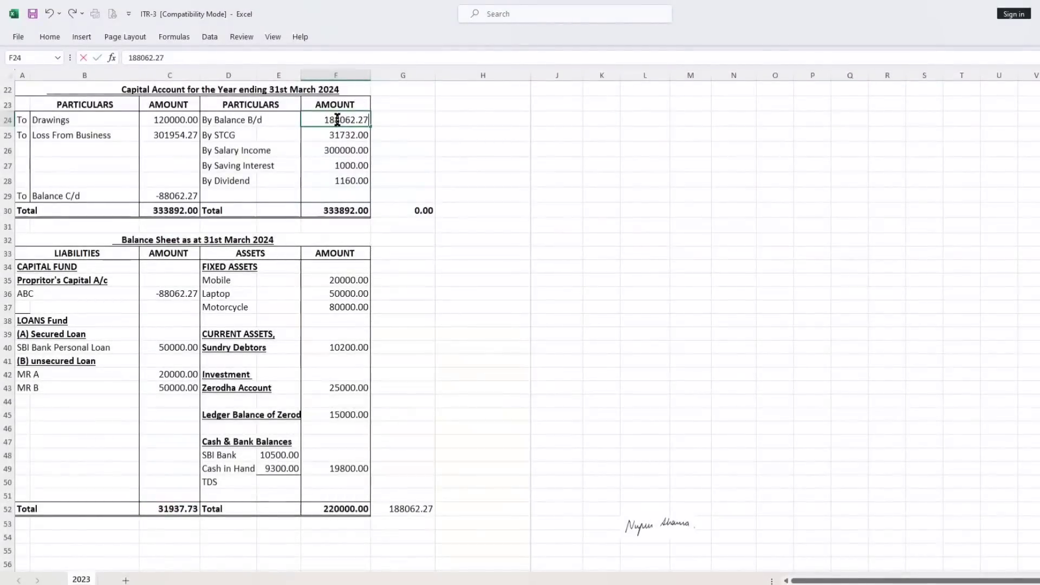
pyautogui.press('Return')
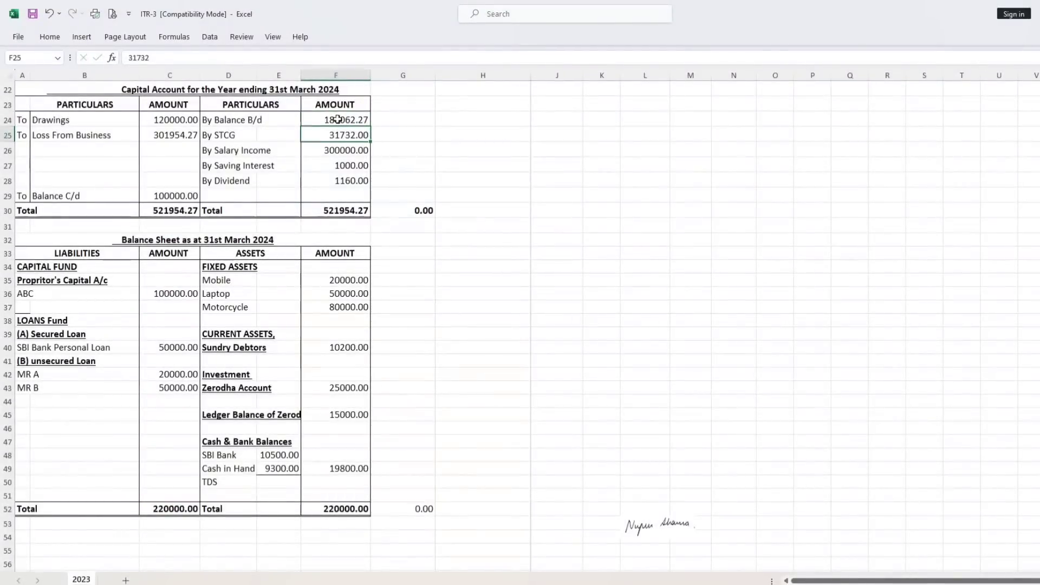
# Compare the Balance Sheet's liabilities and assets totals in row 52.
pyautogui.click(420, 521)
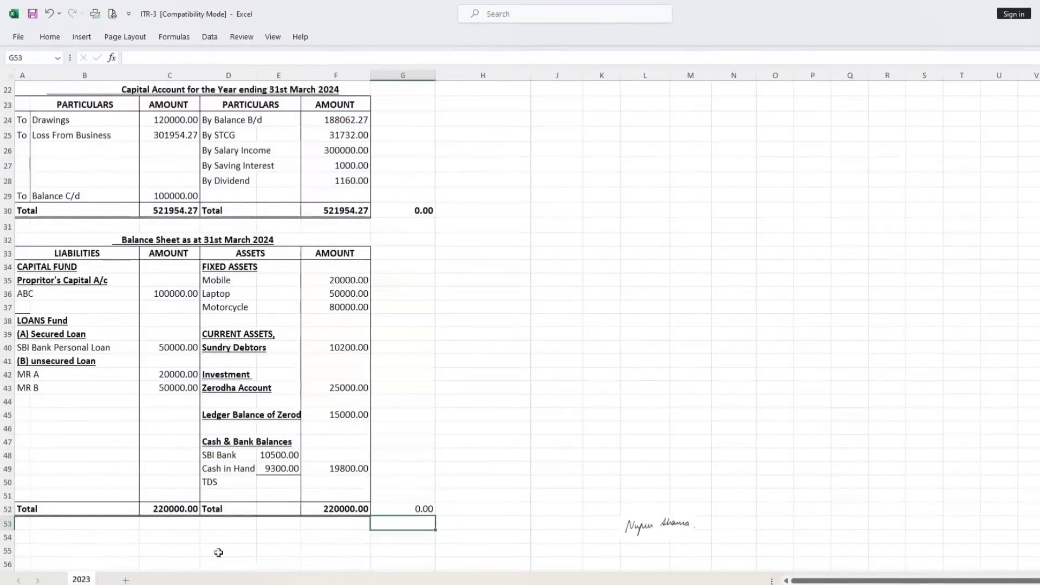
pyautogui.click(170, 514)
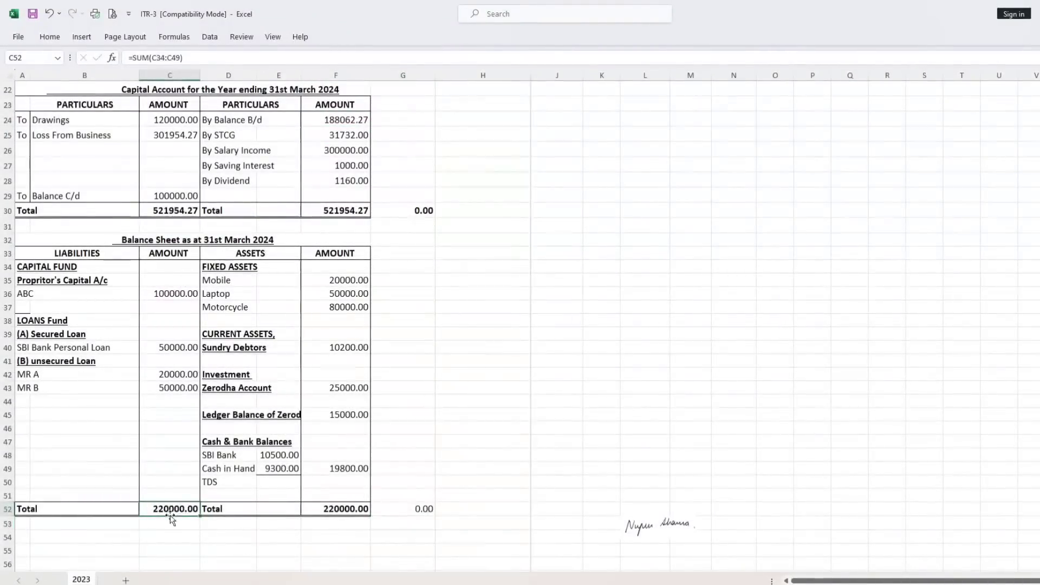
pyautogui.click(349, 522)
# Save the ITR-3 workbook in its current format, continuing past the compatibility check.
pyautogui.scroll(7, 347, 407)
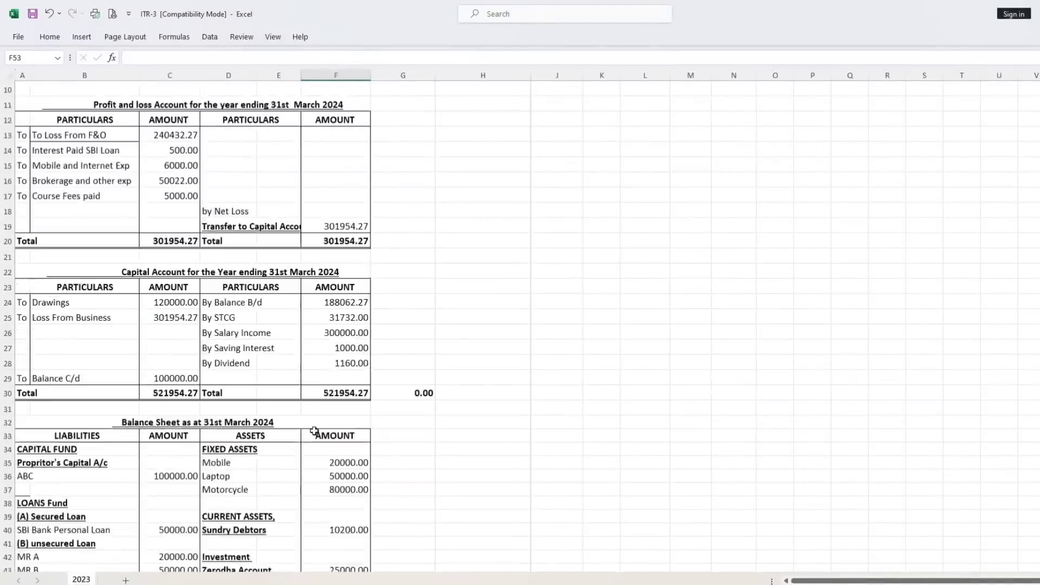
pyautogui.click(320, 216)
pyautogui.hotkey('ctrl', 's')
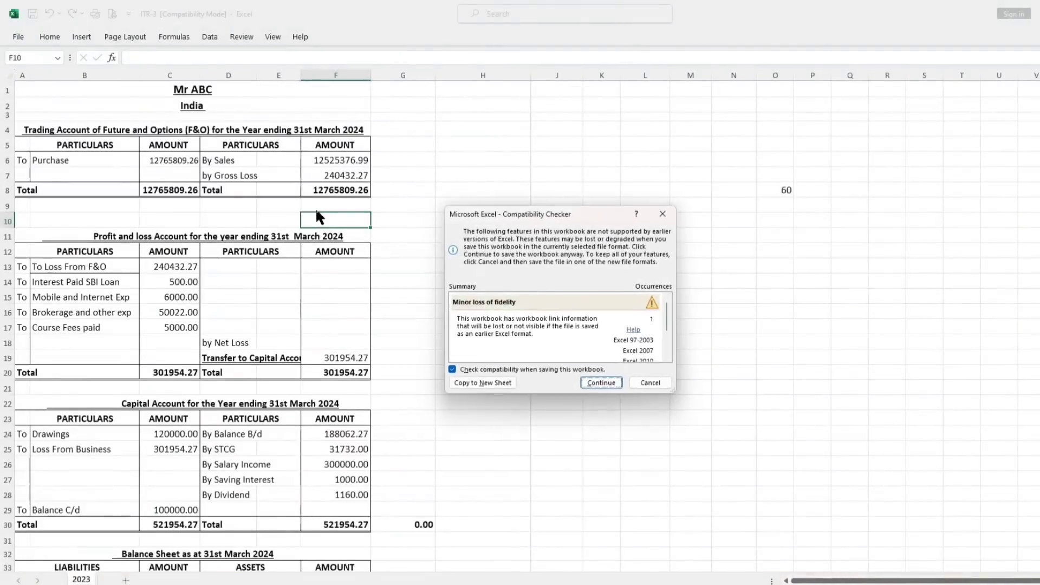
pyautogui.click(601, 382)
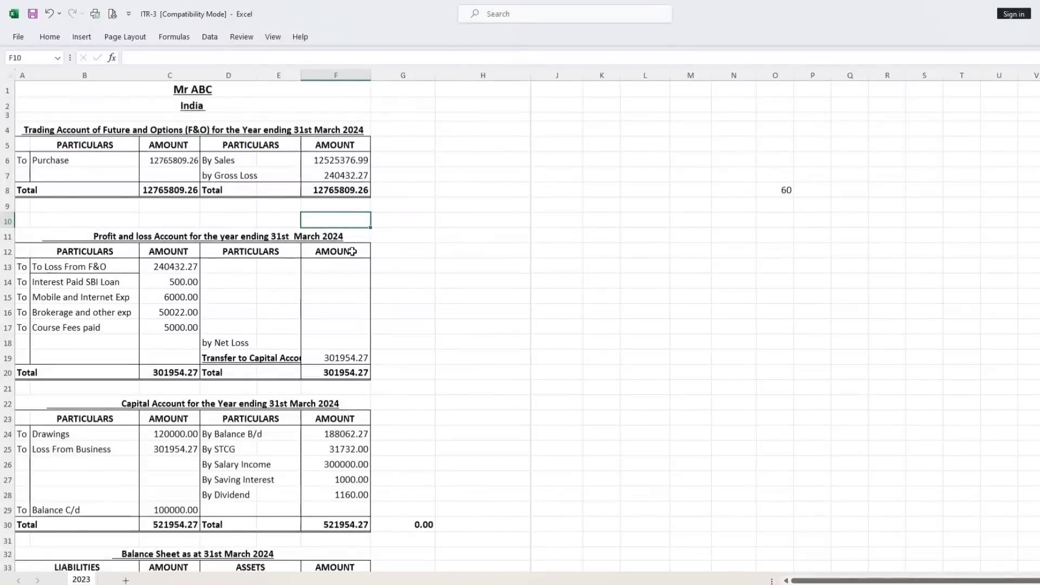
pyautogui.scroll(-1, 328, 295)
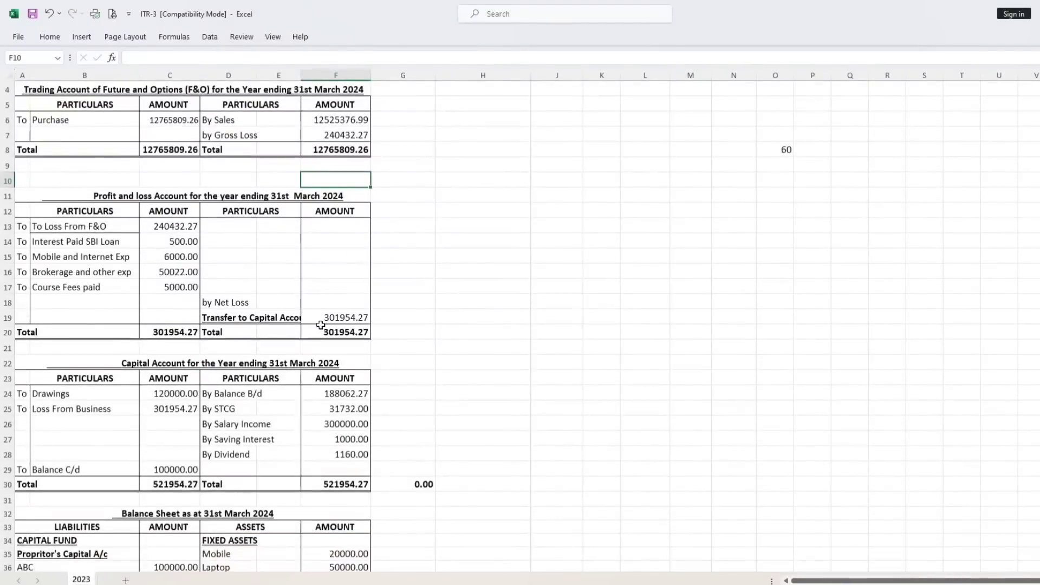
pyautogui.scroll(-2, 320, 325)
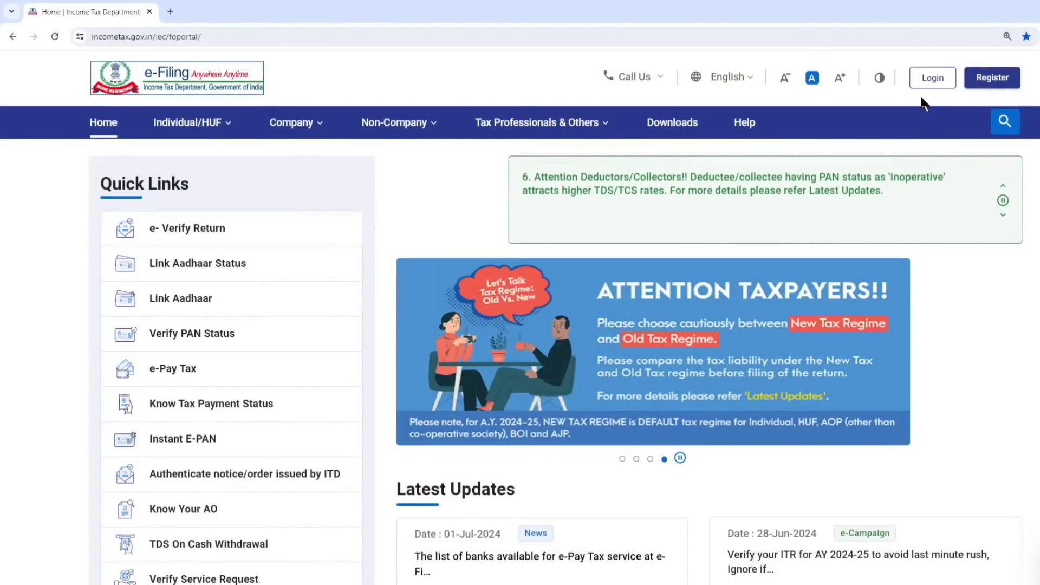
# Start a login on the Income Tax e-Filing portal in the browser and submit the taxpayer's user ID.
pyautogui.click(944, 80)
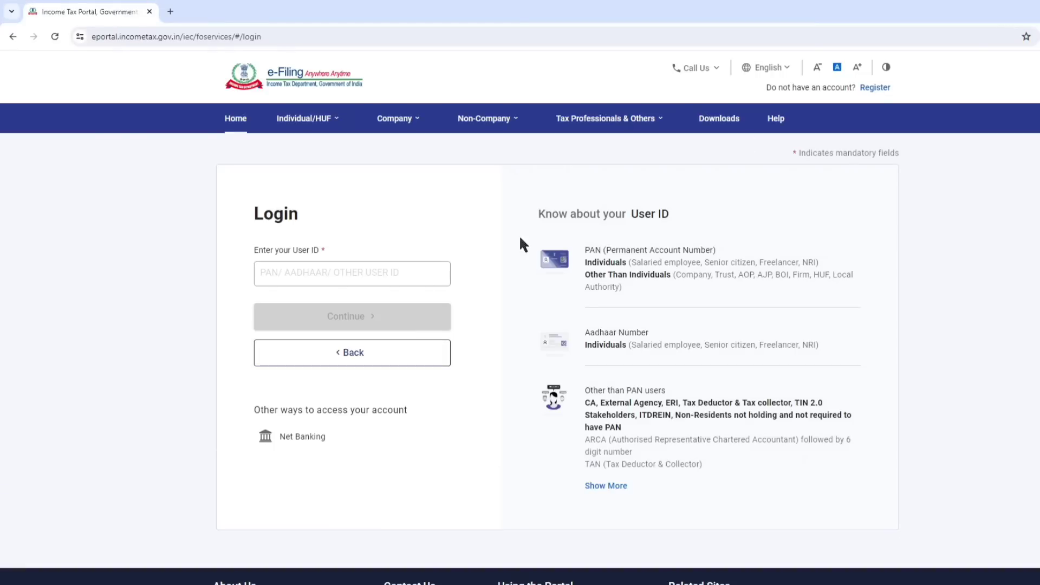
pyautogui.click(343, 275)
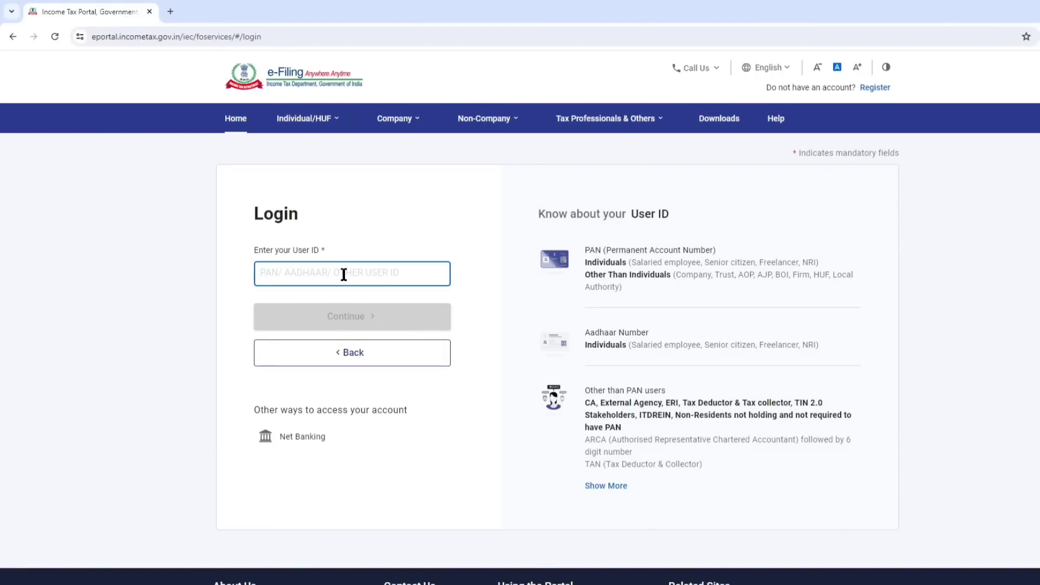
pyautogui.hotkey('ctrl', 'v')
pyautogui.click(344, 320)
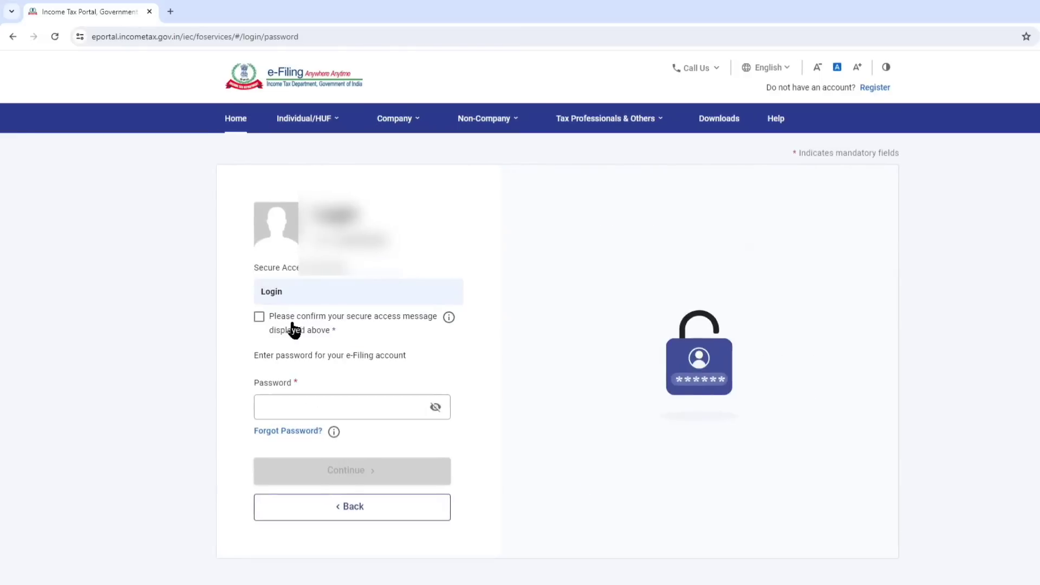
# Confirm the secure access message, enter the account password and log in to the e-Filing dashboard, resubmitting if authentication is refused.
pyautogui.click(260, 317)
pyautogui.click(323, 407)
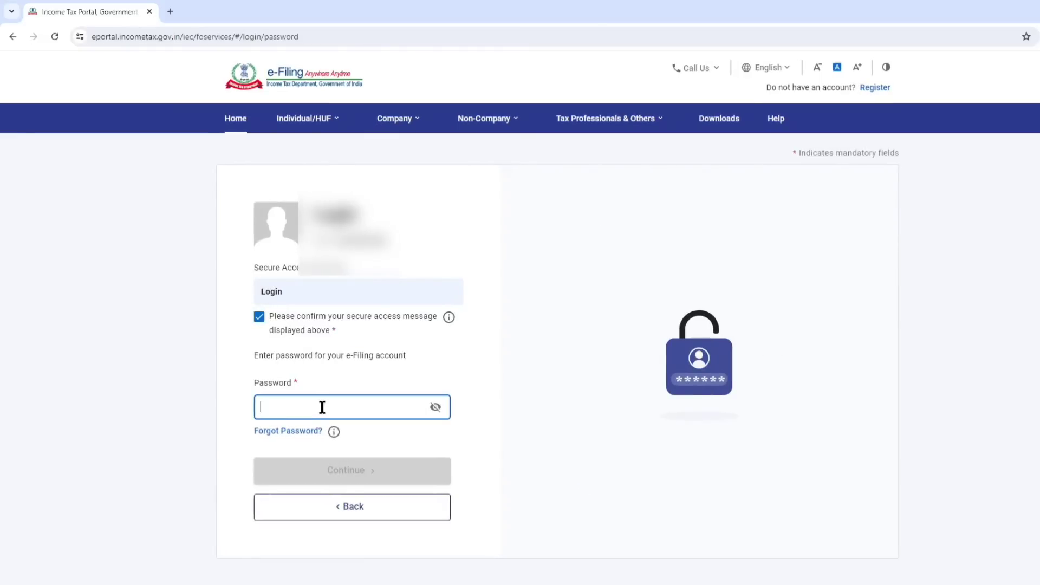
pyautogui.hotkey('ctrl', 'v')
pyautogui.click(347, 469)
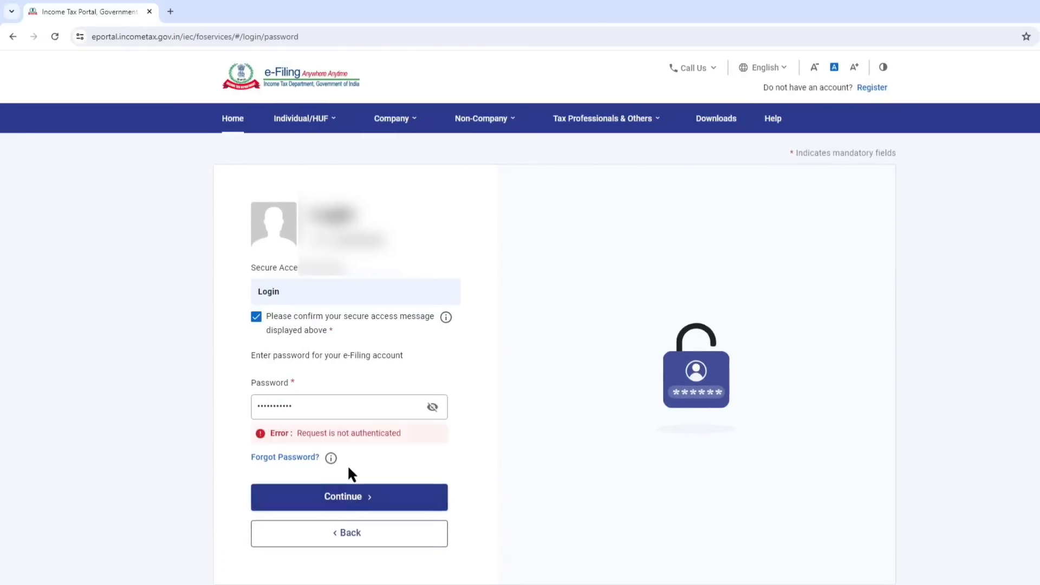
pyautogui.click(346, 494)
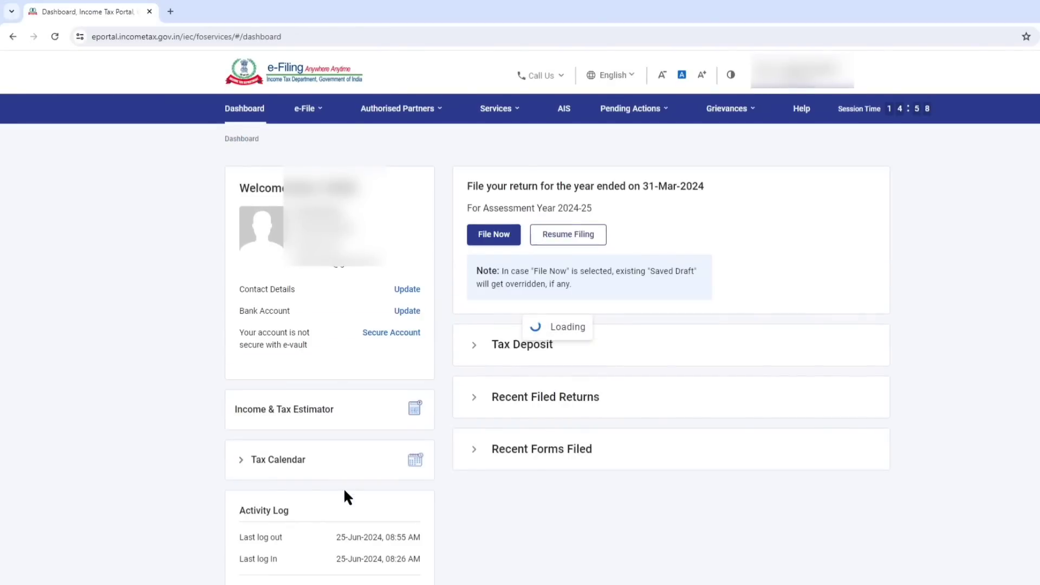
# View the F.Y. 2023-24 Taxpayer Information Summary through AIS on the Compliance Portal, then close that site and return to the e-Filing dashboard.
pyautogui.click(566, 112)
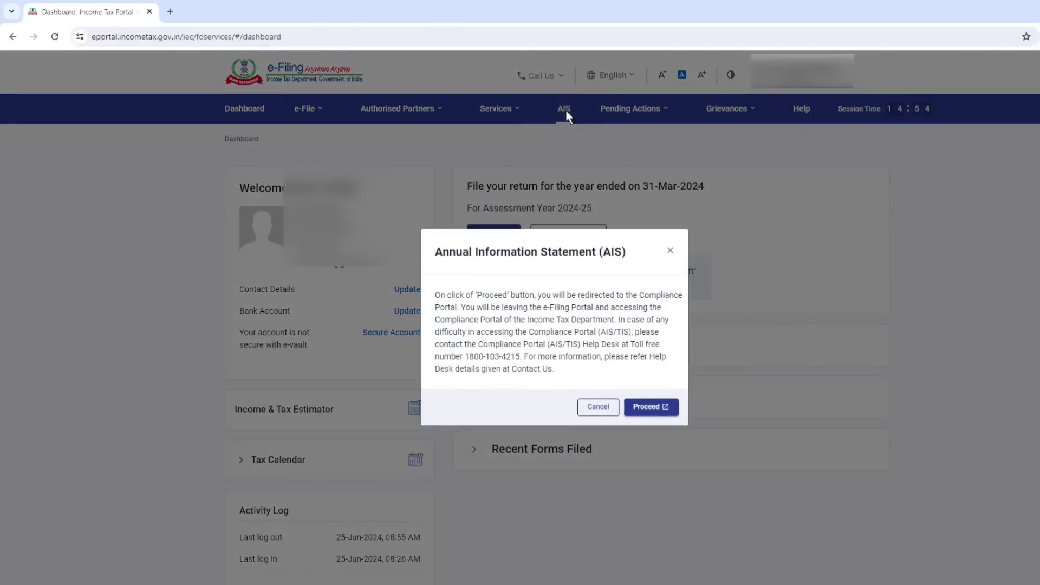
pyautogui.click(645, 407)
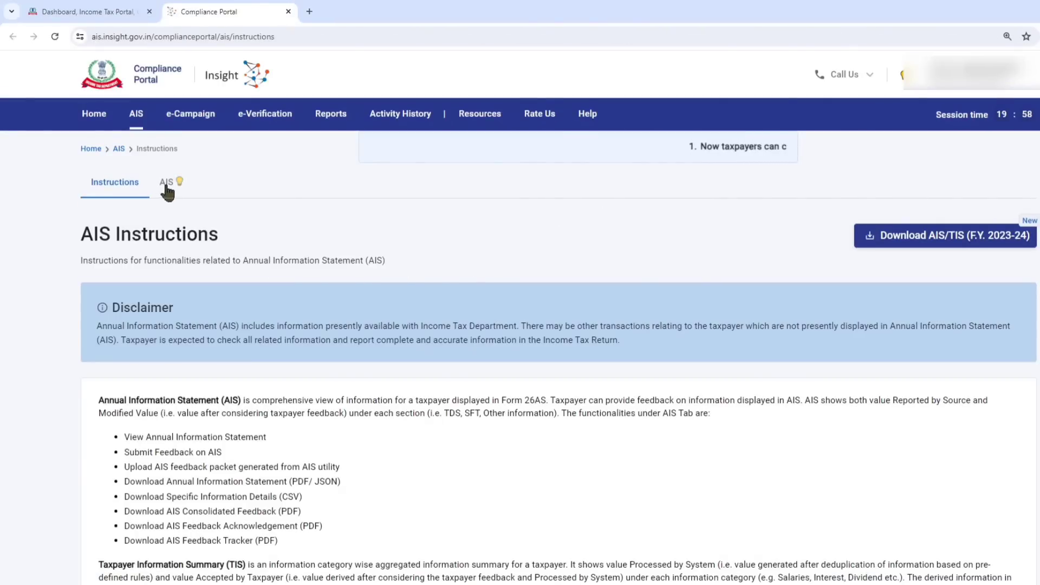
pyautogui.click(167, 184)
pyautogui.click(346, 318)
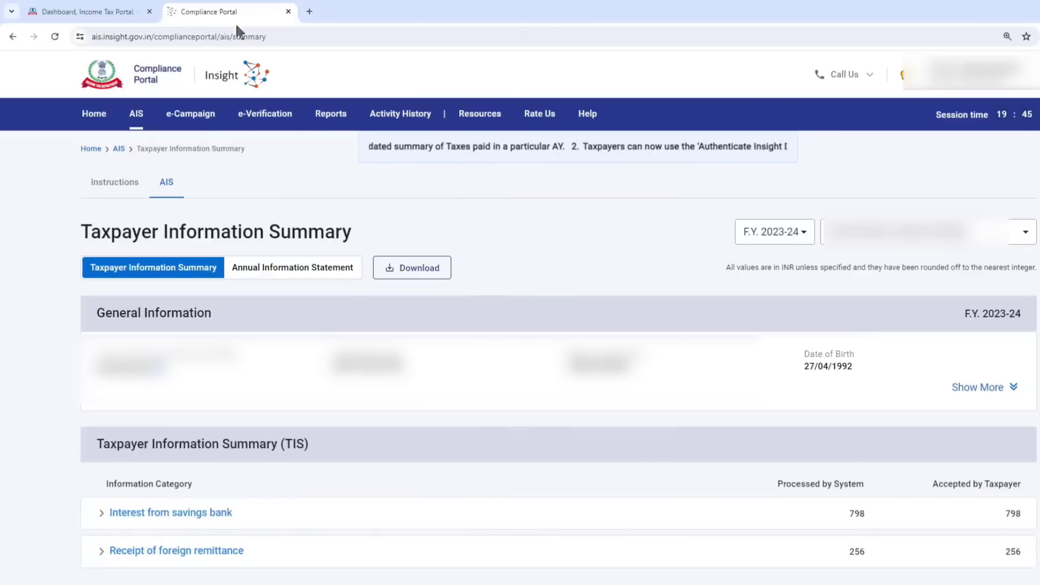
pyautogui.click(288, 12)
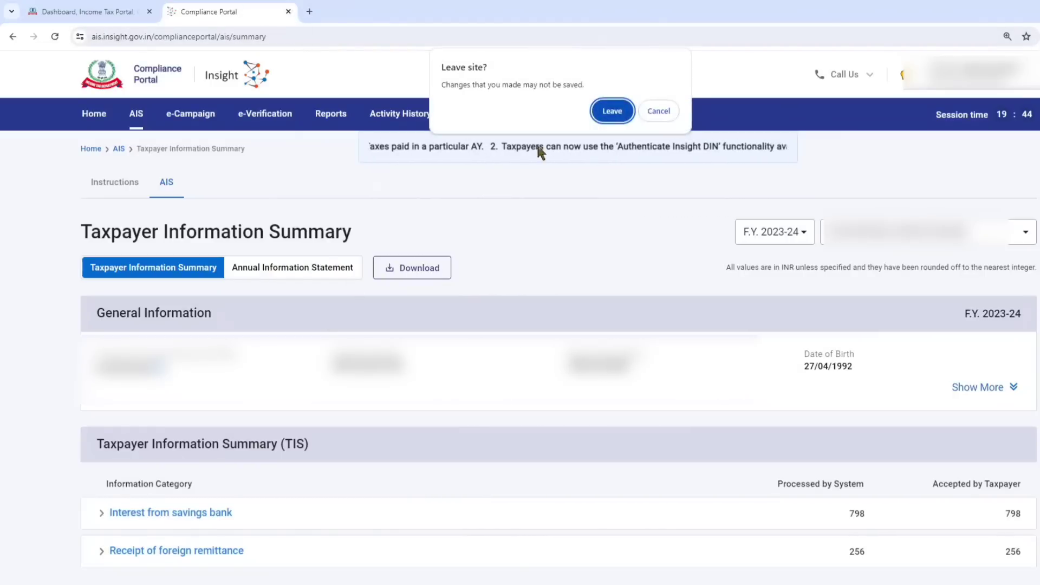
pyautogui.click(600, 113)
# Go to Form 26AS on the TRACES site, accept the Form 16/16A usage terms and open the View Tax Credit page.
pyautogui.moveTo(304, 109)
pyautogui.moveTo(313, 138)
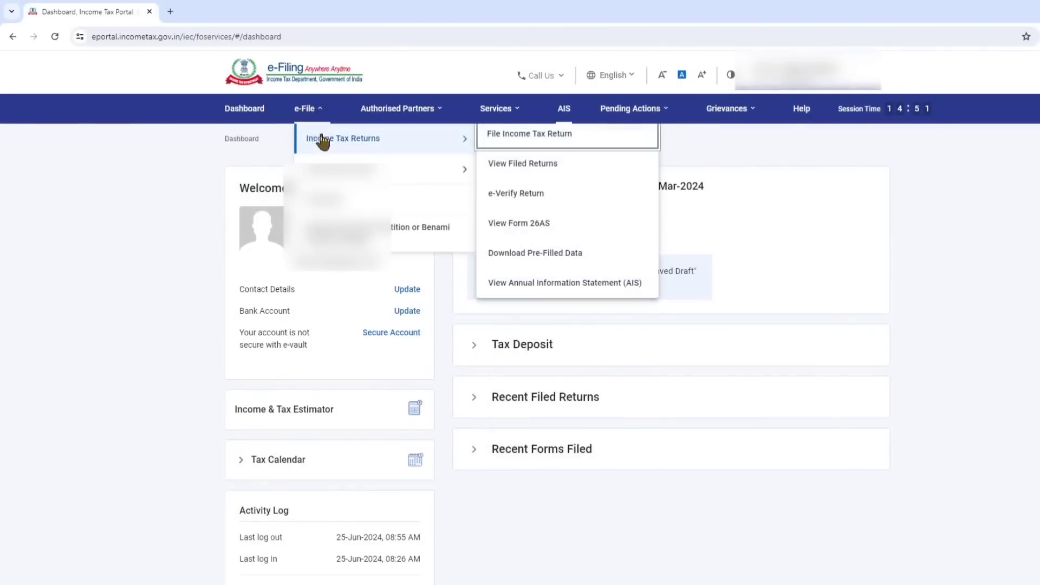
pyautogui.click(527, 221)
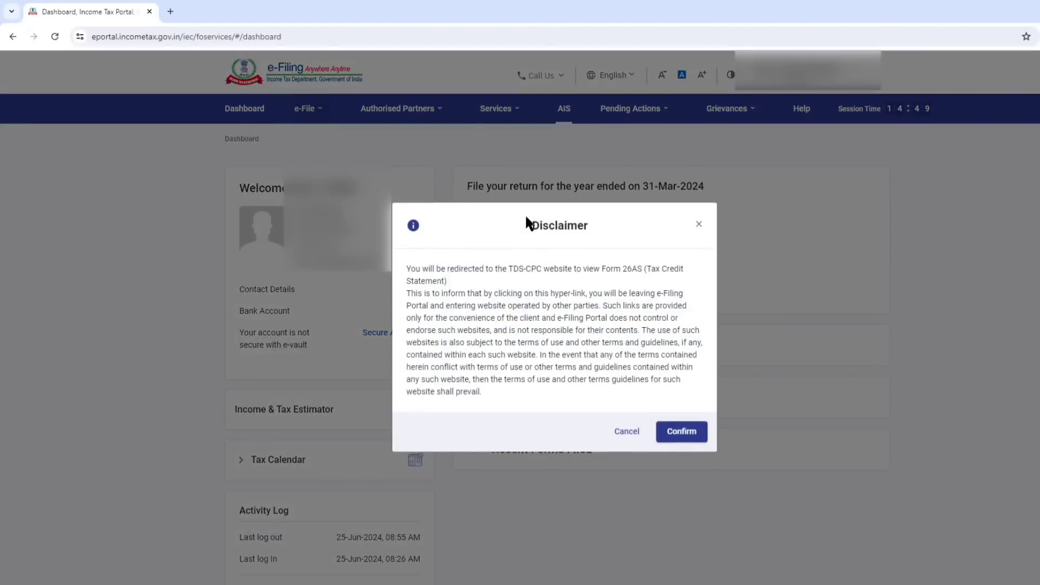
pyautogui.click(680, 432)
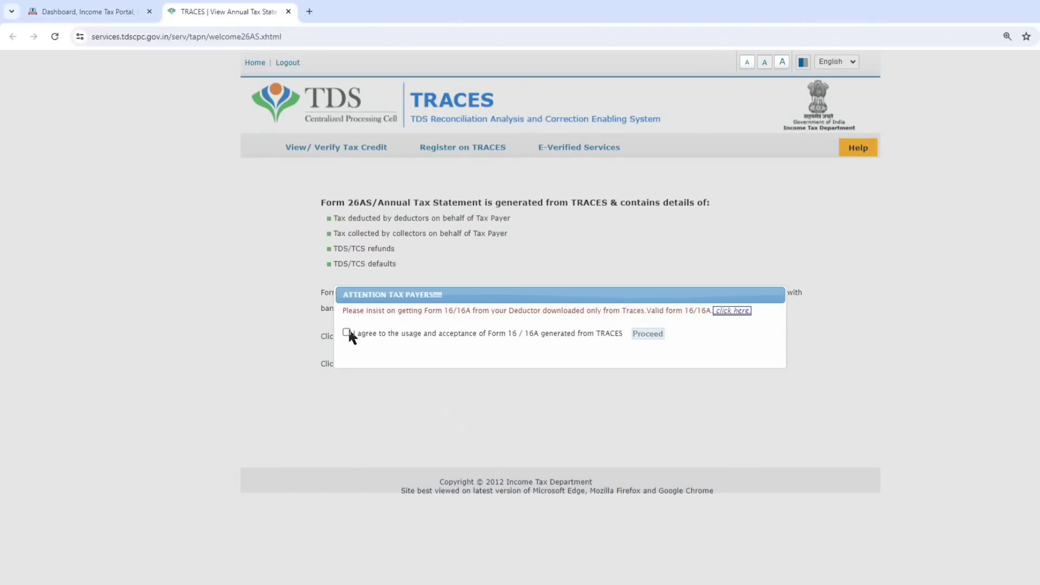
pyautogui.click(347, 332)
pyautogui.click(653, 335)
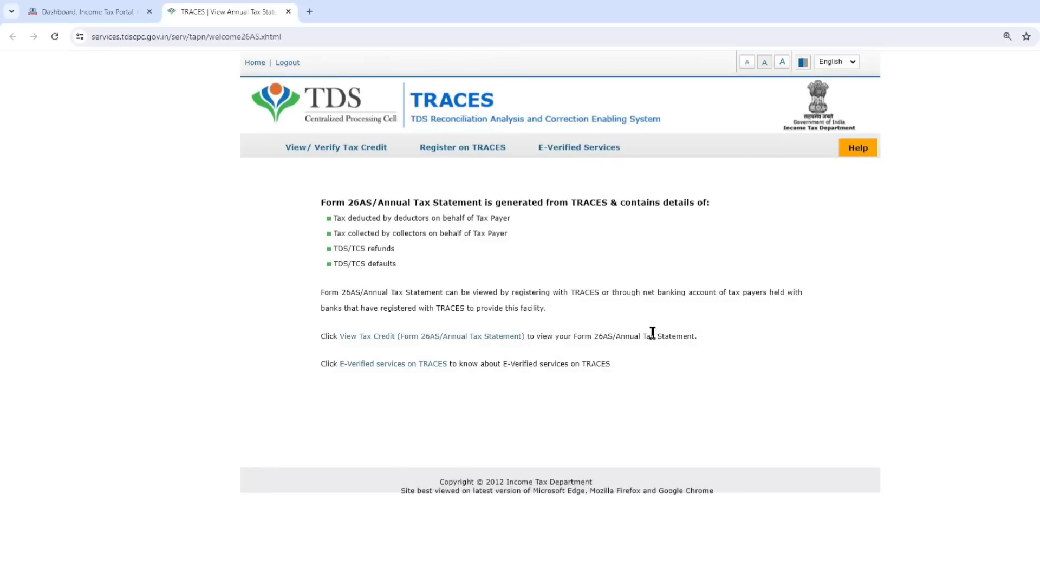
pyautogui.click(410, 334)
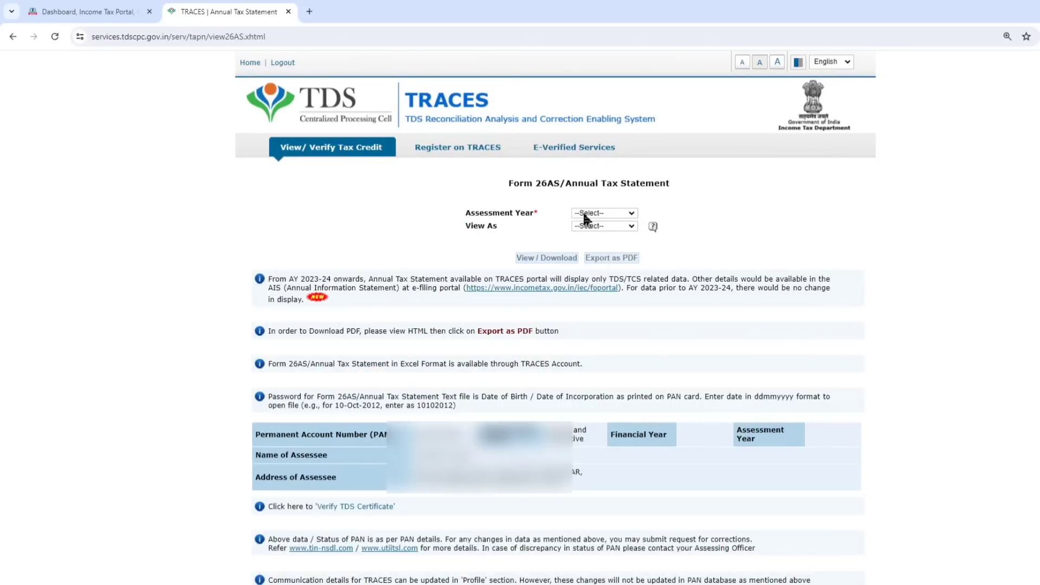
# Display the Form 26AS Annual Tax Statement for Assessment Year 2024-25 in HTML format.
pyautogui.click(603, 214)
pyautogui.click(586, 365)
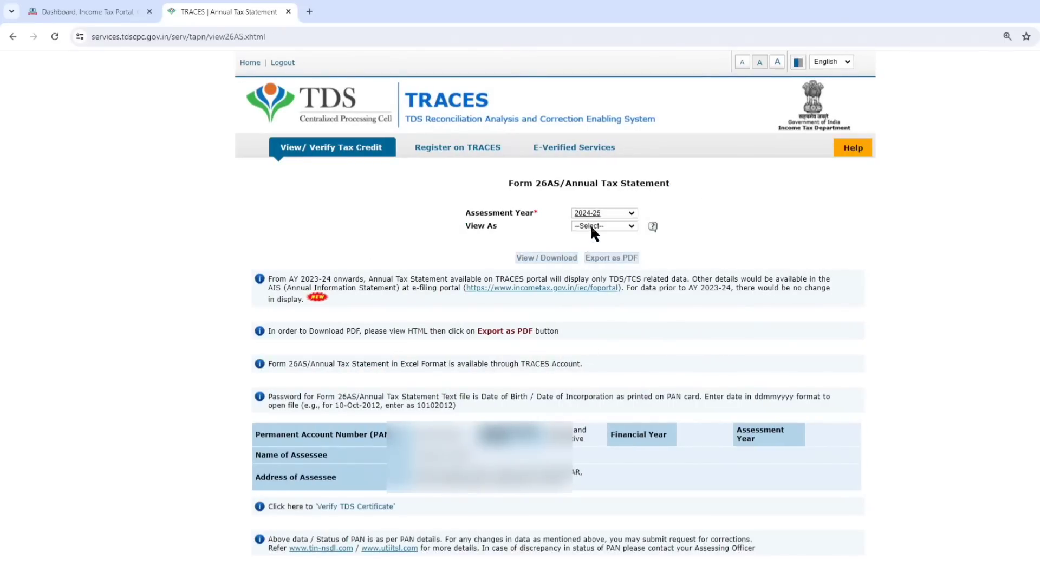
pyautogui.click(592, 227)
pyautogui.click(581, 241)
pyautogui.click(559, 258)
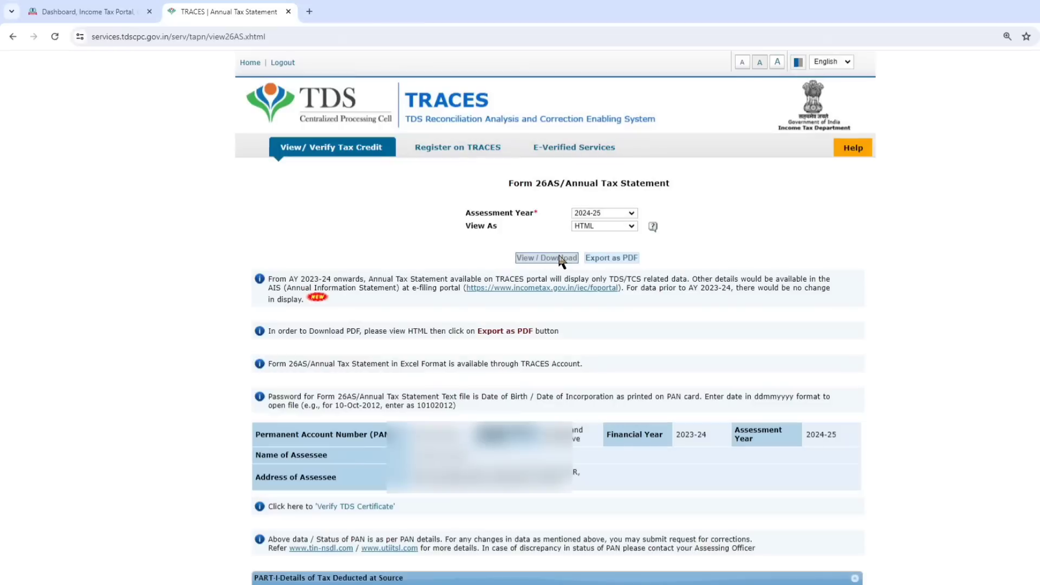
# Review the tax-deducted-at-source parts of the Form 26AS statement, close it and return to the e-Filing dashboard.
pyautogui.scroll(-9, 562, 259)
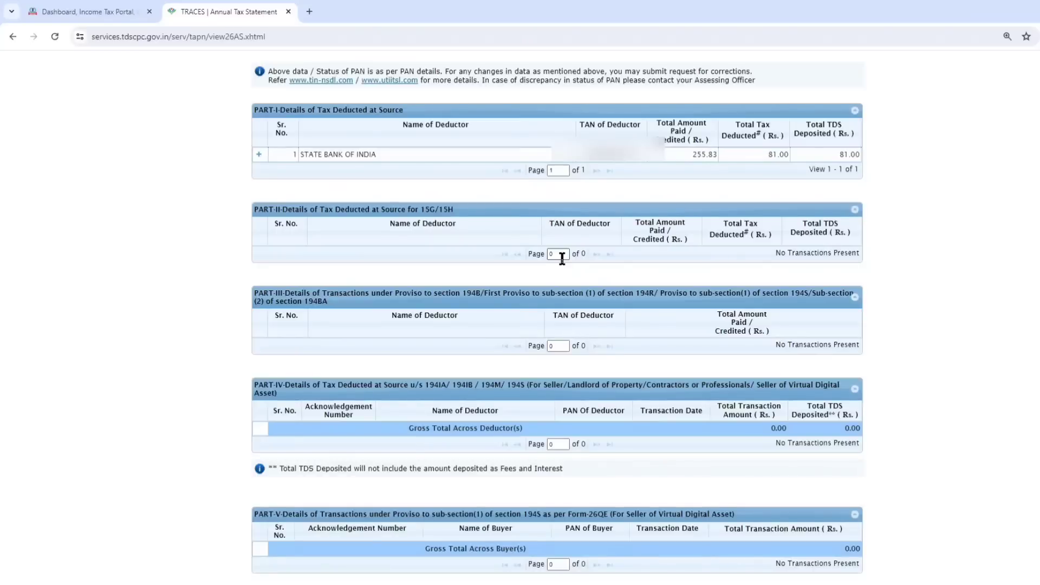
pyautogui.click(288, 11)
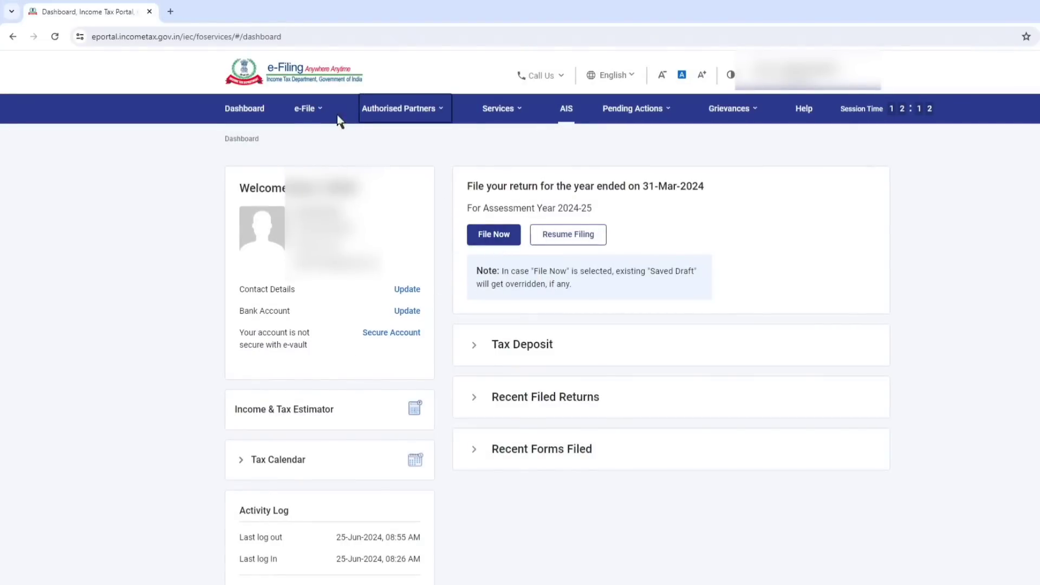
# Start filing an income tax return for assessment year 2024-25 (Current A.Y.) in Online mode.
pyautogui.moveTo(325, 111)
pyautogui.moveTo(341, 139)
pyautogui.click(521, 143)
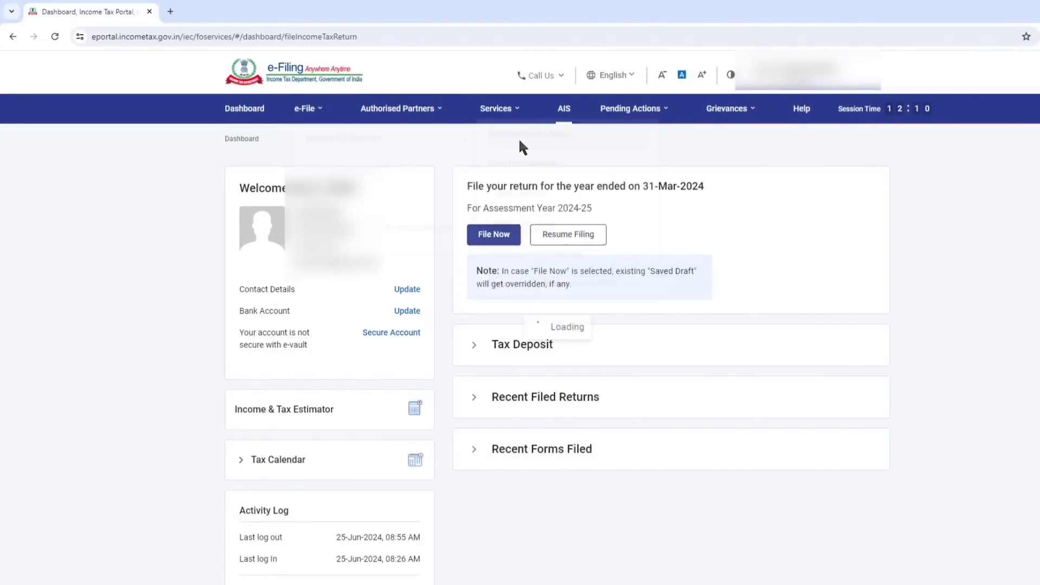
pyautogui.click(336, 248)
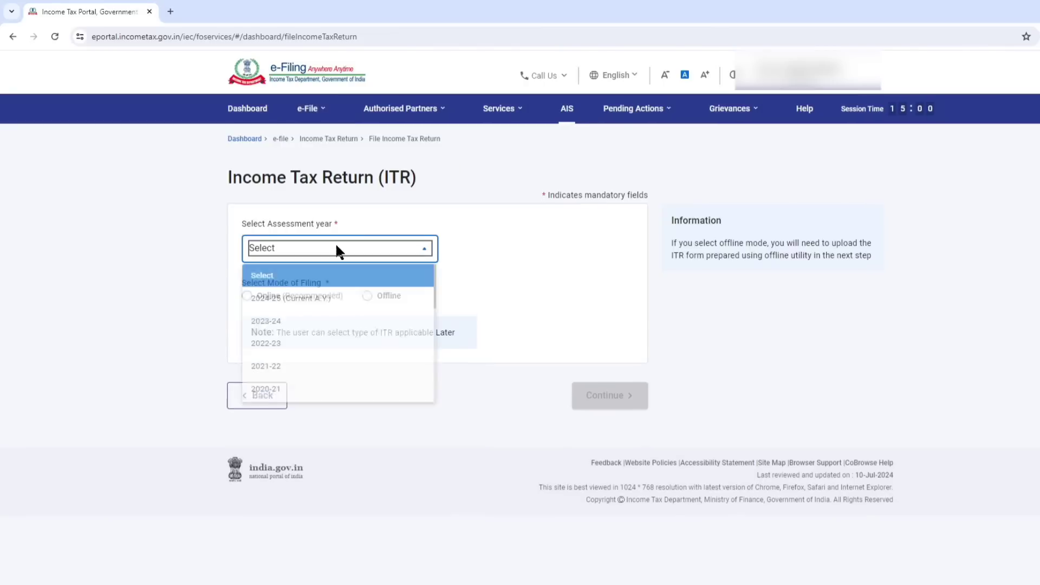
pyautogui.click(301, 298)
pyautogui.click(272, 297)
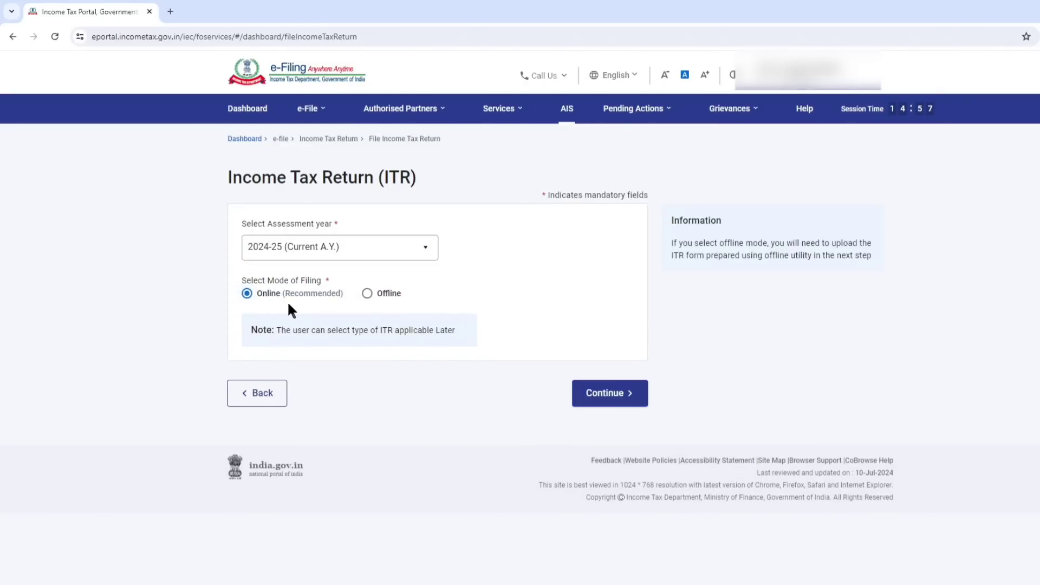
pyautogui.click(606, 394)
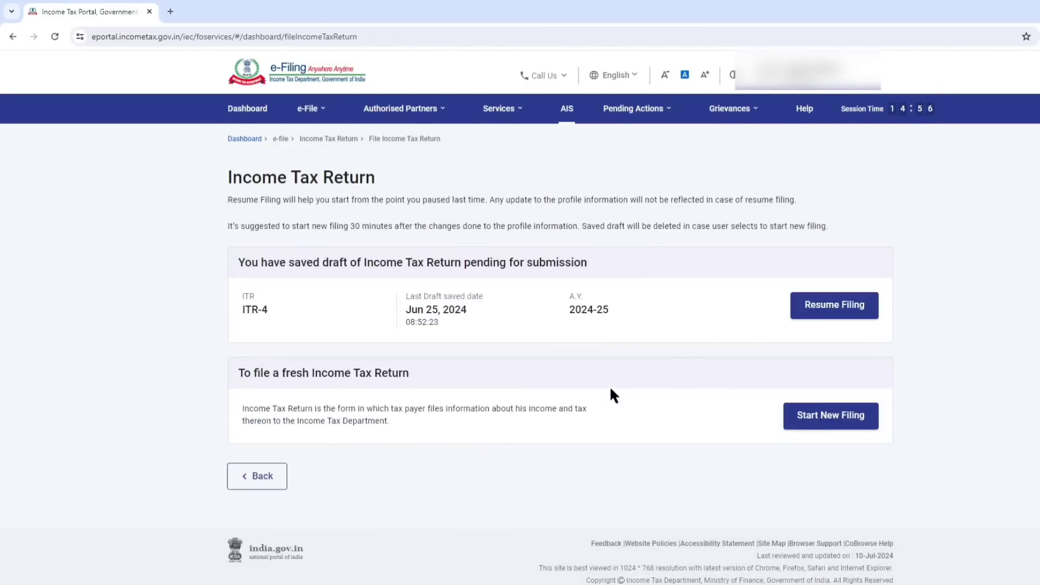
# Start a new filing with the Individual status and proceed with the ITR-3 form.
pyautogui.click(832, 423)
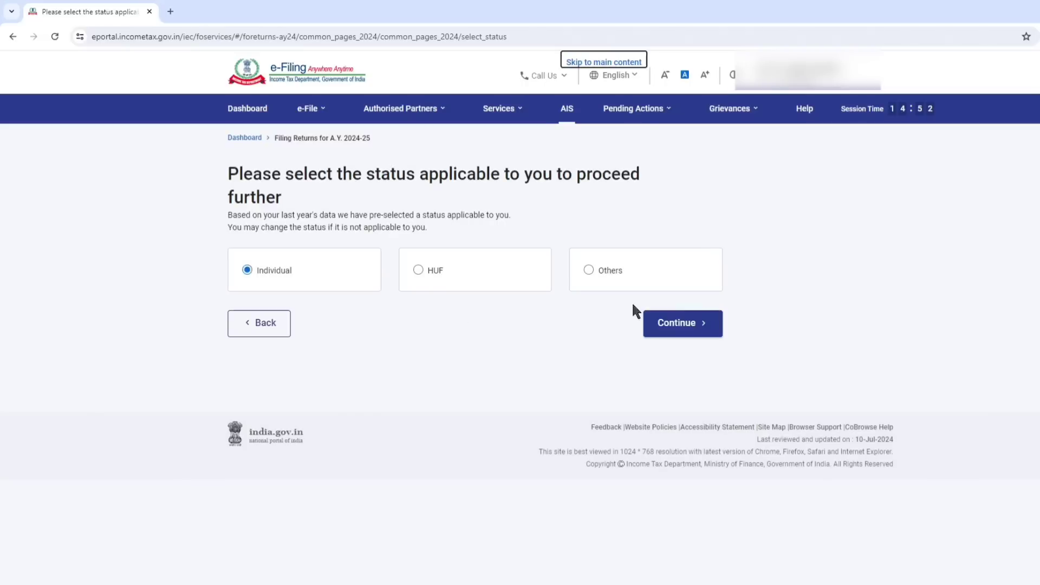
pyautogui.click(677, 327)
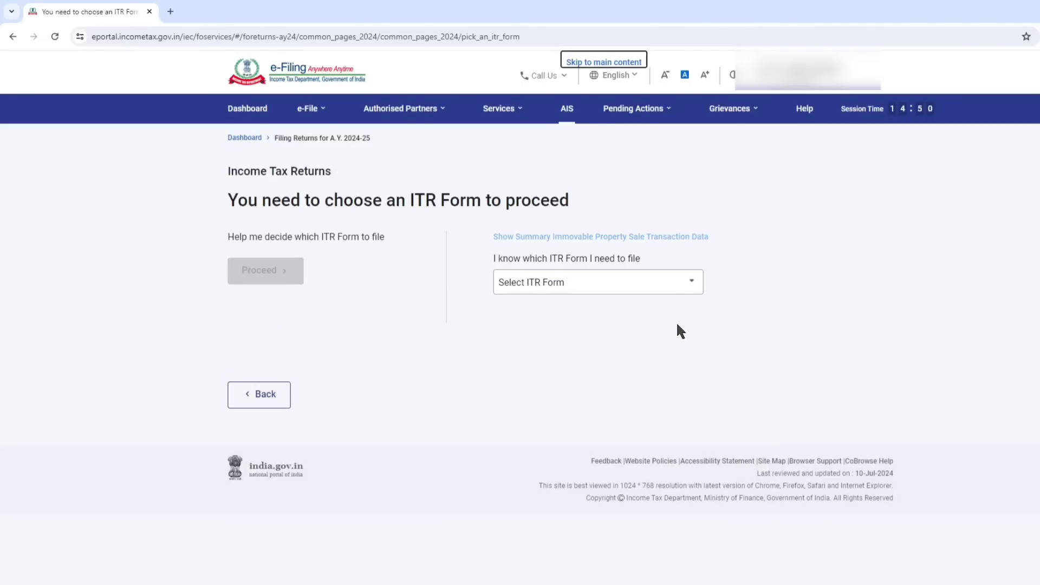
pyautogui.click(627, 290)
pyautogui.scroll(-1, 550, 365)
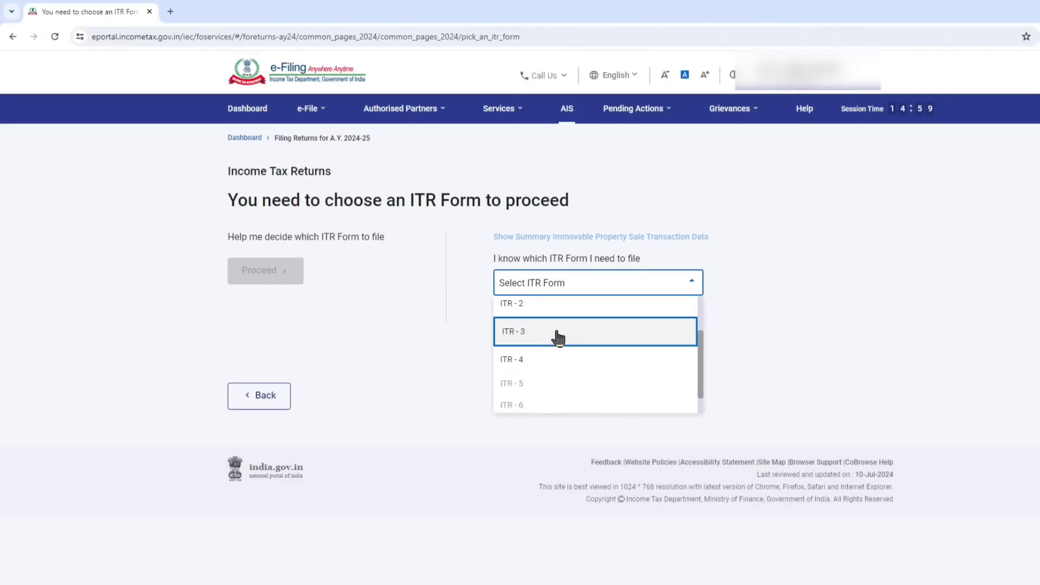
pyautogui.click(559, 337)
pyautogui.click(544, 379)
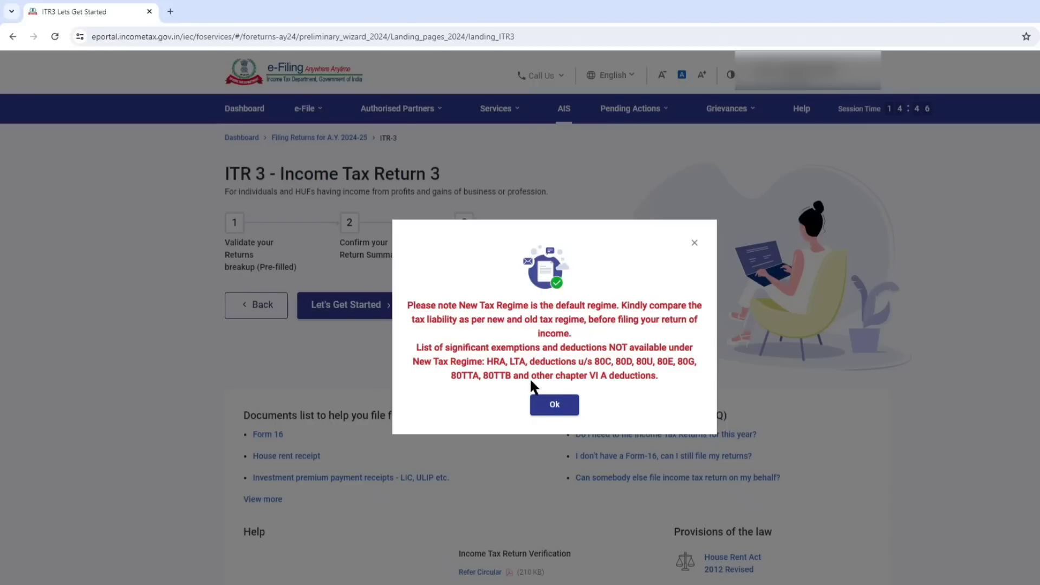
# Acknowledge the new tax regime notice and give "Taxable income is more than basic exemption limit" as the filing reason.
pyautogui.click(553, 404)
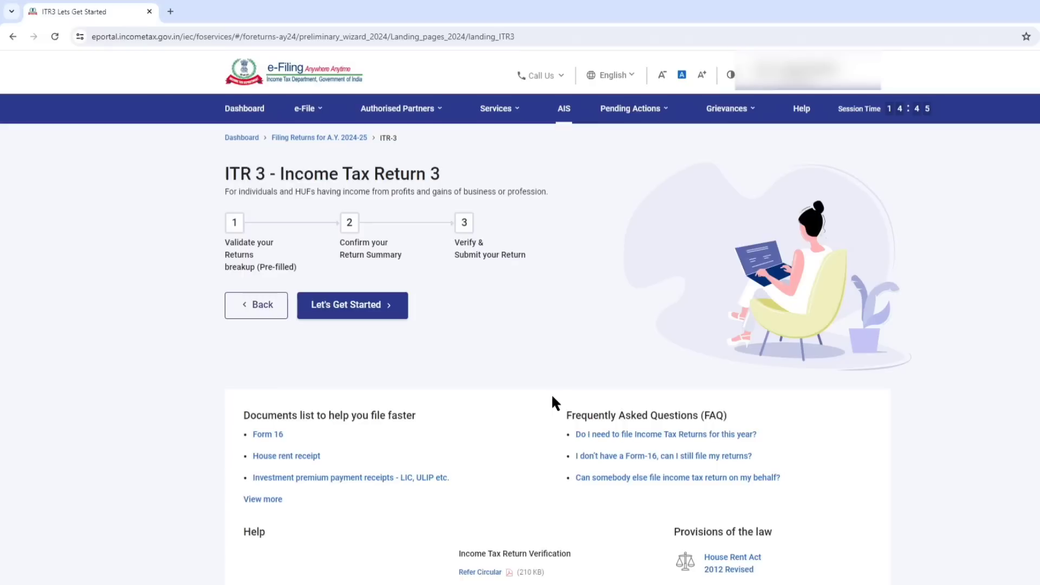
pyautogui.click(363, 312)
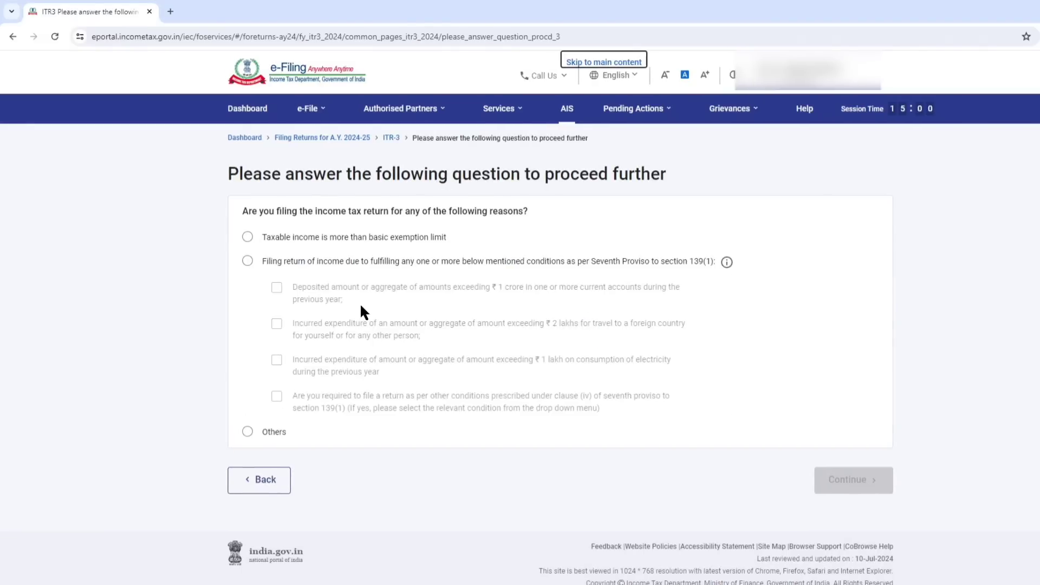
pyautogui.click(301, 238)
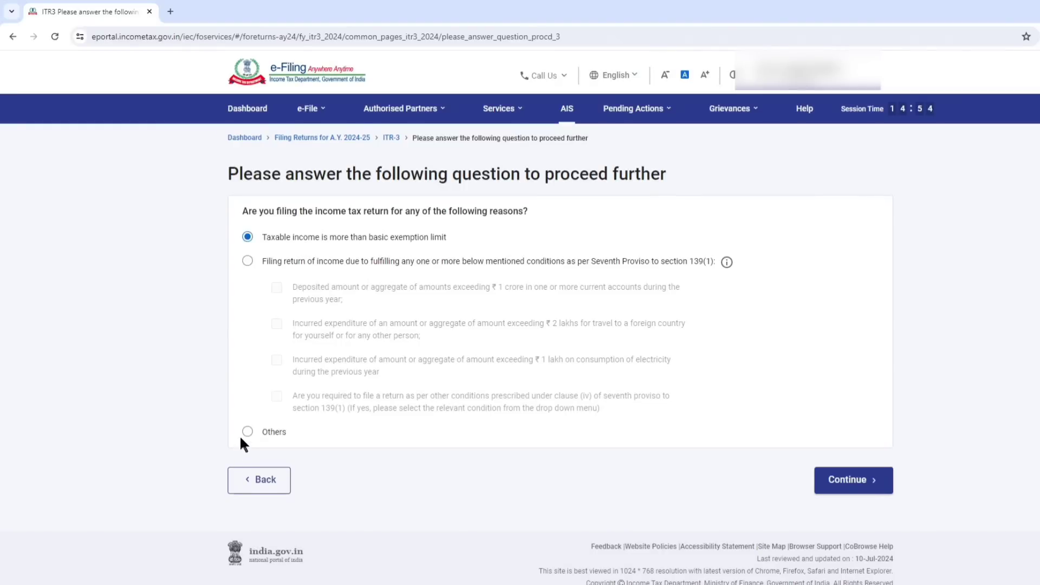
pyautogui.click(860, 481)
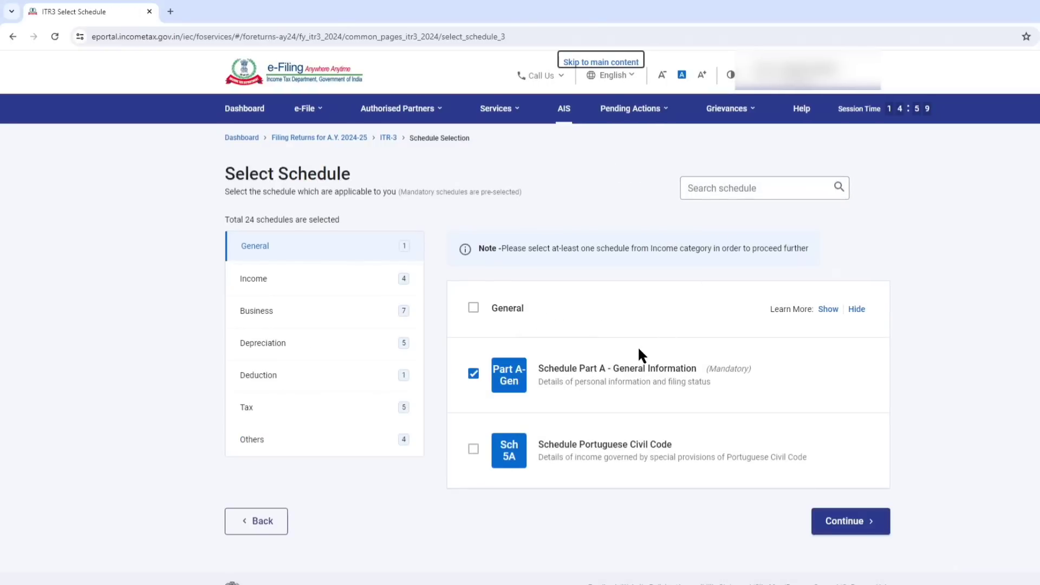
# Add Schedule 112A to the selected income schedules, check the rest of the income list and continue to the schedule questions.
pyautogui.click(261, 282)
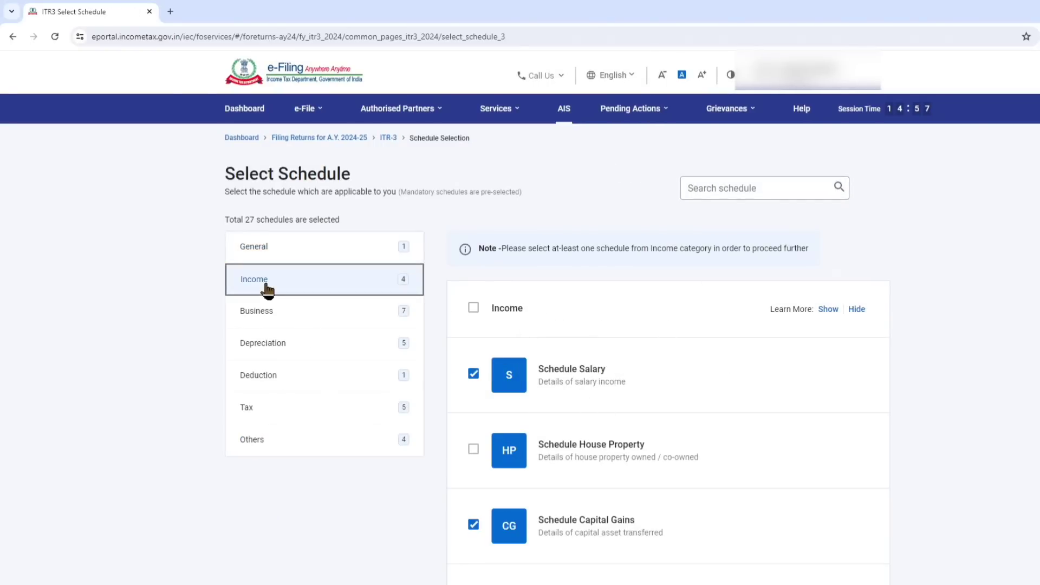
pyautogui.scroll(-3, 546, 236)
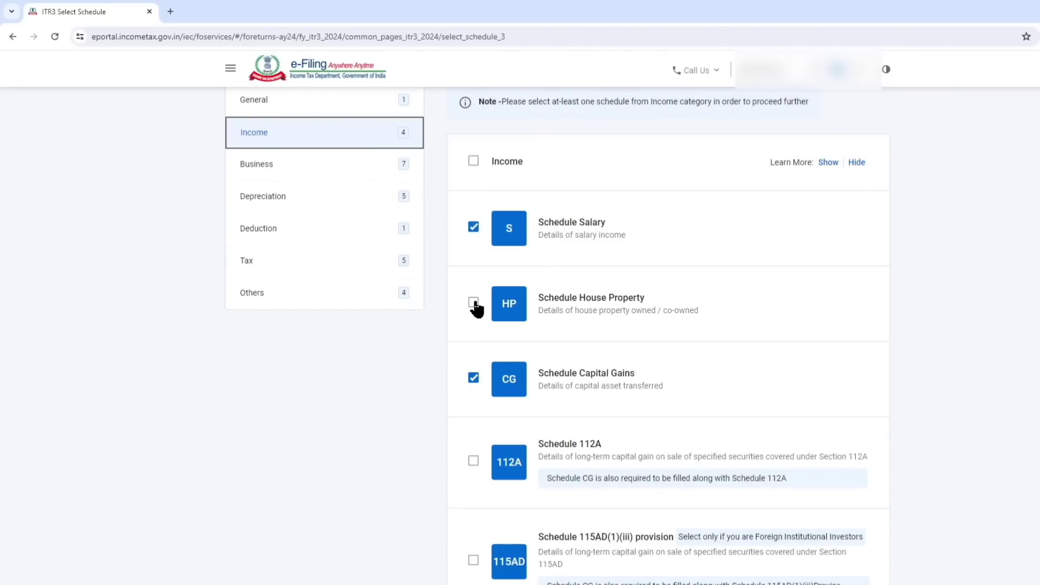
pyautogui.scroll(-2, 536, 279)
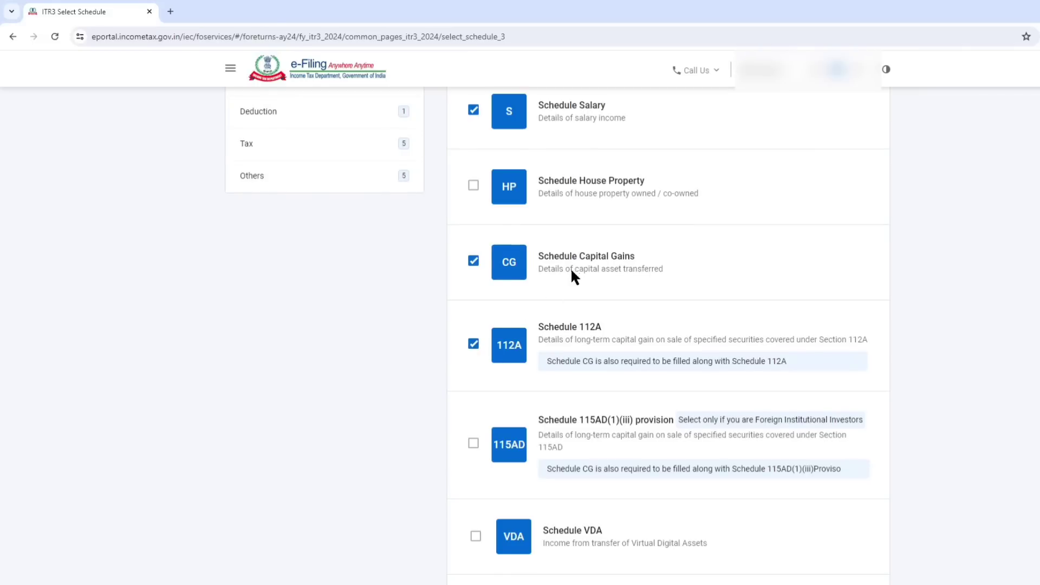
pyautogui.scroll(-6, 574, 276)
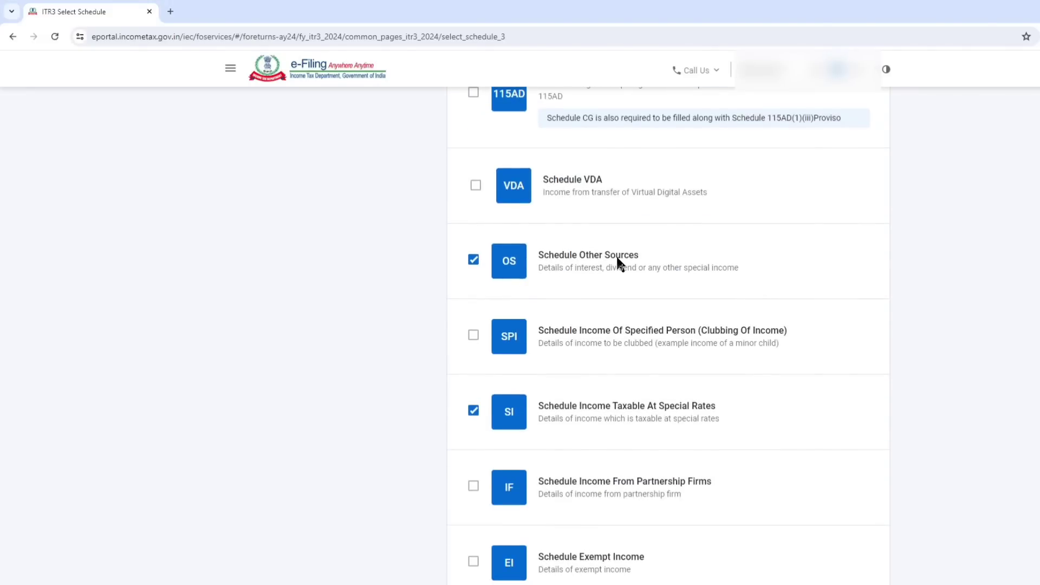
pyautogui.scroll(-2, 623, 265)
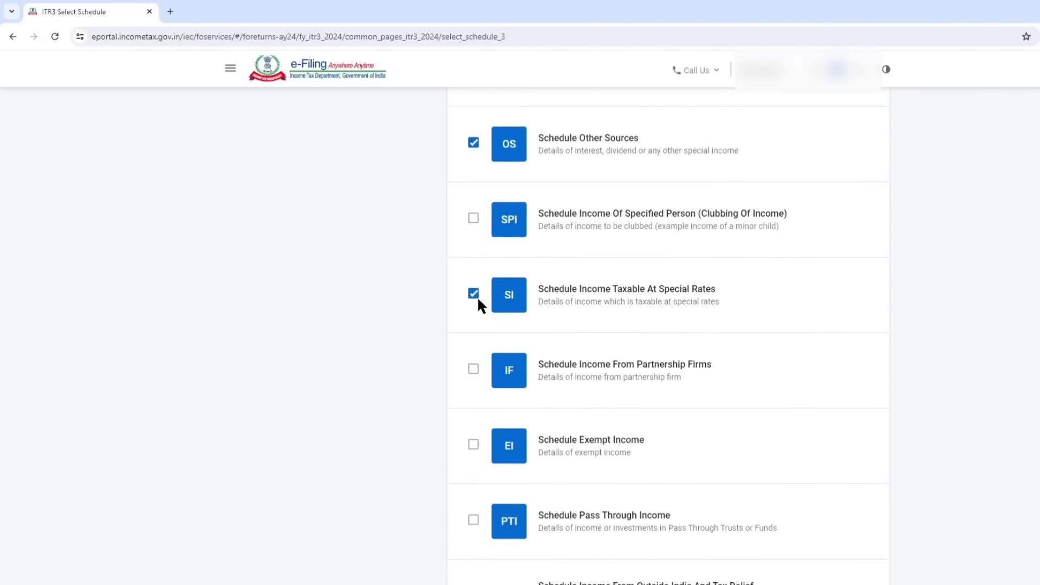
pyautogui.scroll(-5, 633, 292)
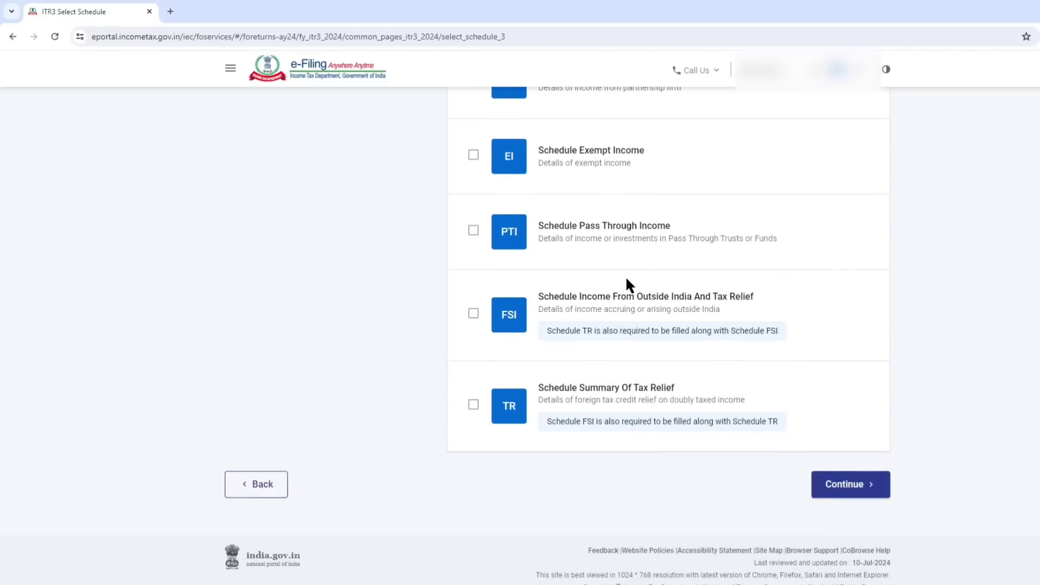
pyautogui.click(837, 485)
pyautogui.click(678, 387)
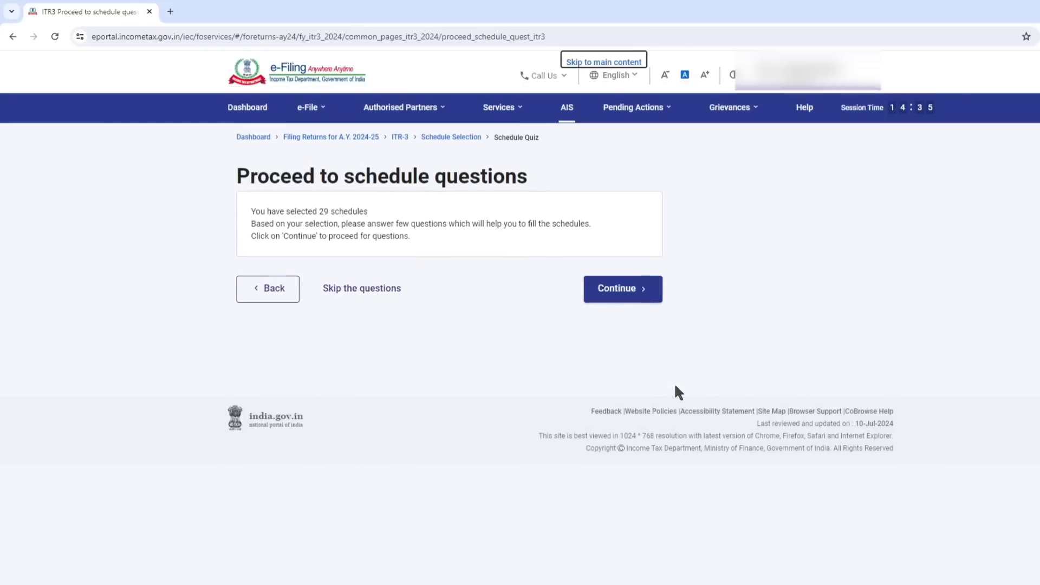
# Skip the schedule questions, accept the pre-filled data notice and open Part A - General from the Schedules Summary.
pyautogui.click(373, 291)
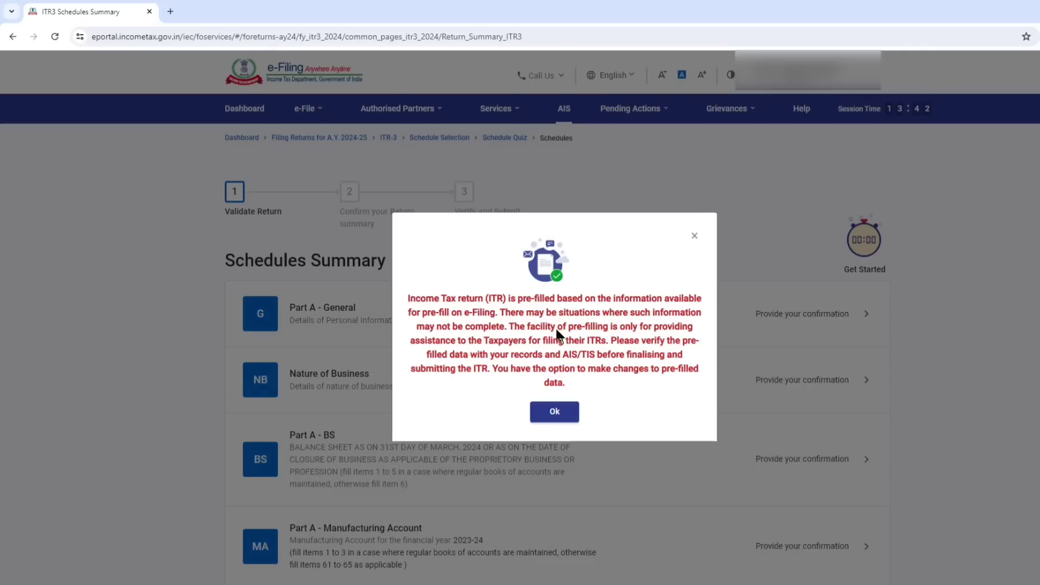
pyautogui.click(558, 415)
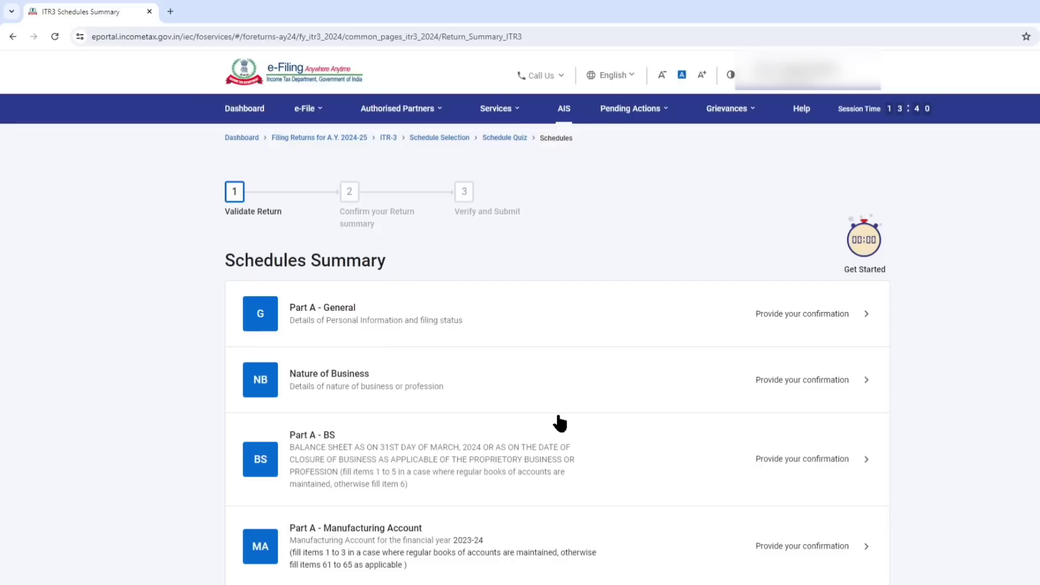
pyautogui.click(363, 319)
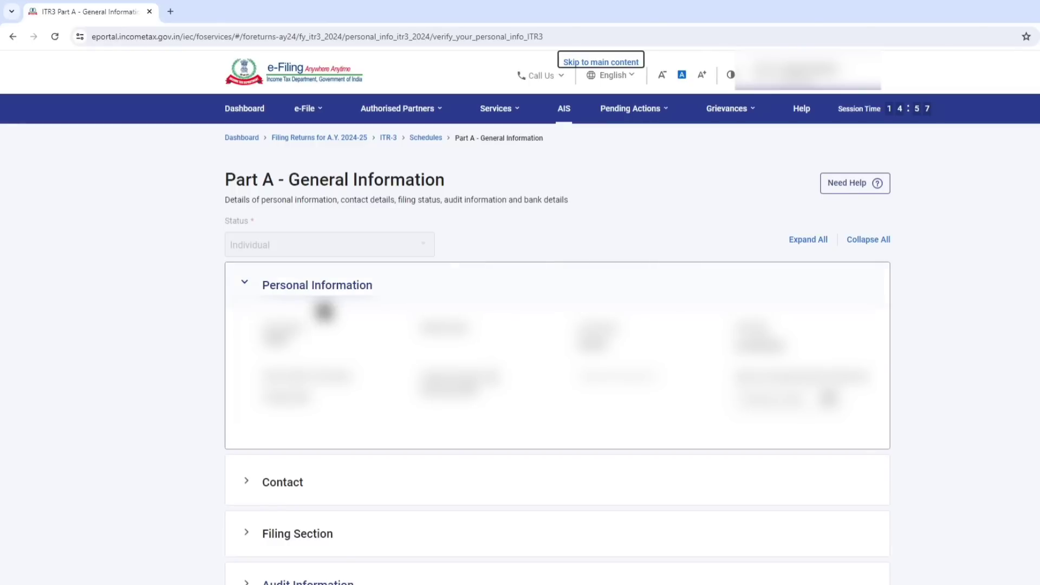
# Collapse Personal Information and set the due date for filing the return to 31st July in the Filing Section.
pyautogui.click(314, 293)
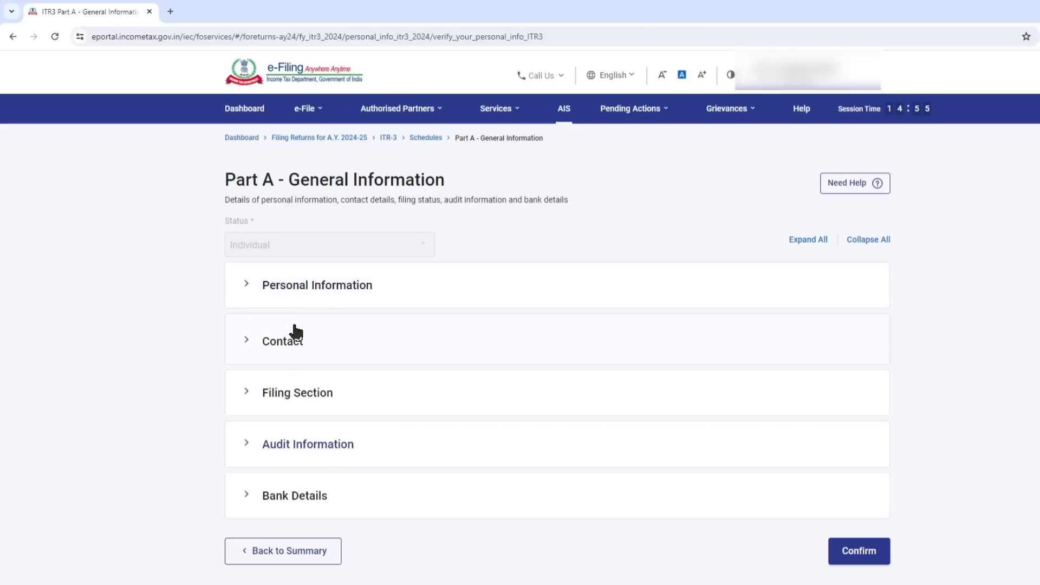
pyautogui.click(291, 394)
pyautogui.scroll(-5, 622, 278)
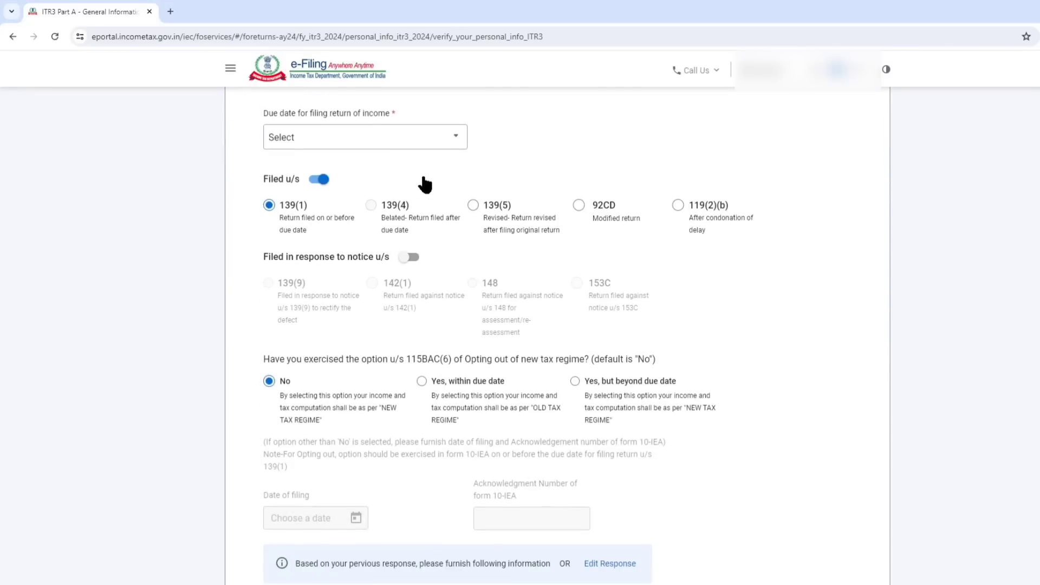
pyautogui.click(429, 138)
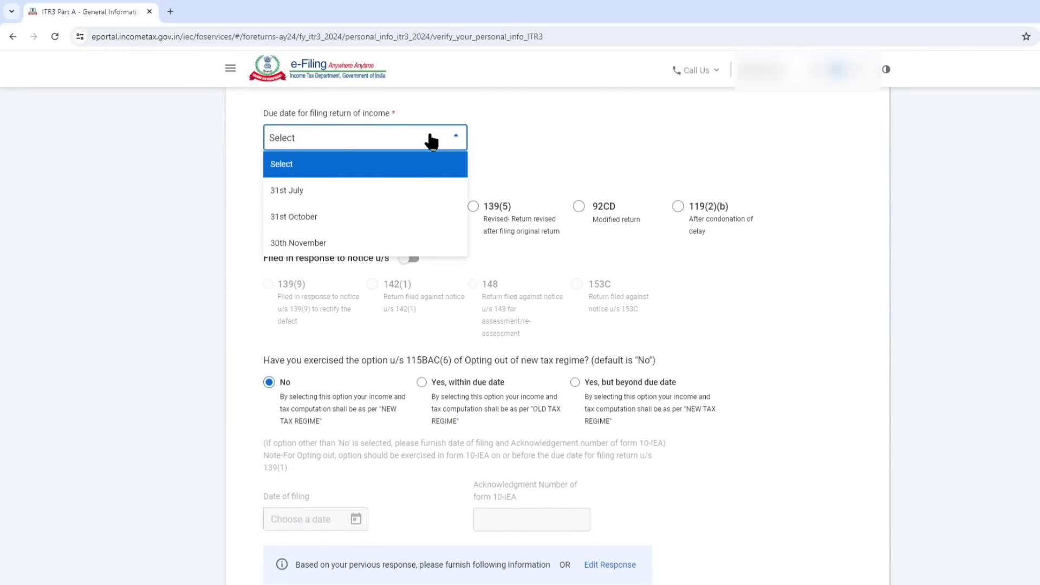
pyautogui.click(312, 195)
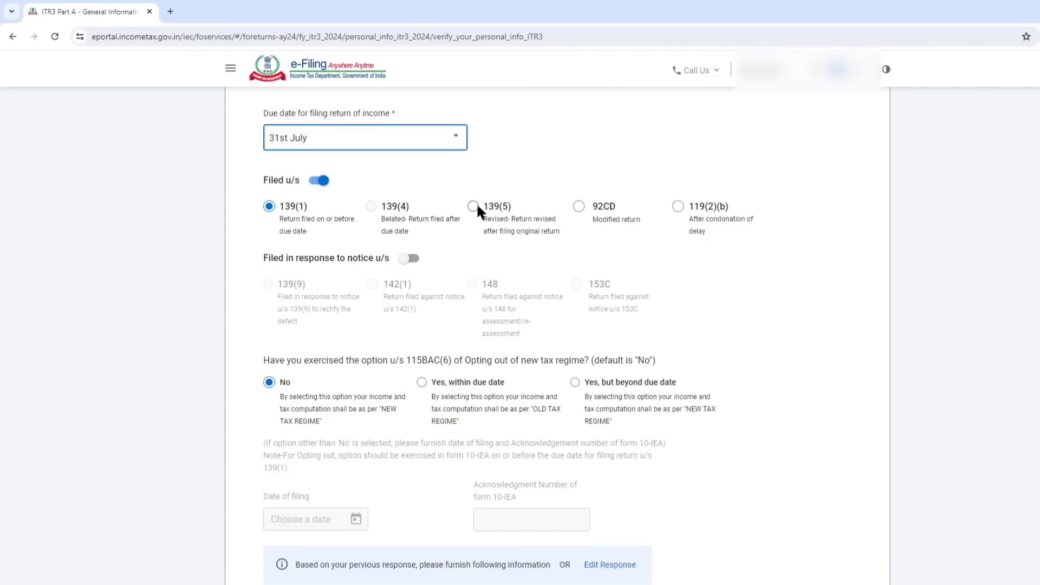
# Try "Yes, within due date" for the 115BAC(6) opt-out question, look at the Form 10-IEA fields, and set the answer back to No.
pyautogui.scroll(-2, 477, 205)
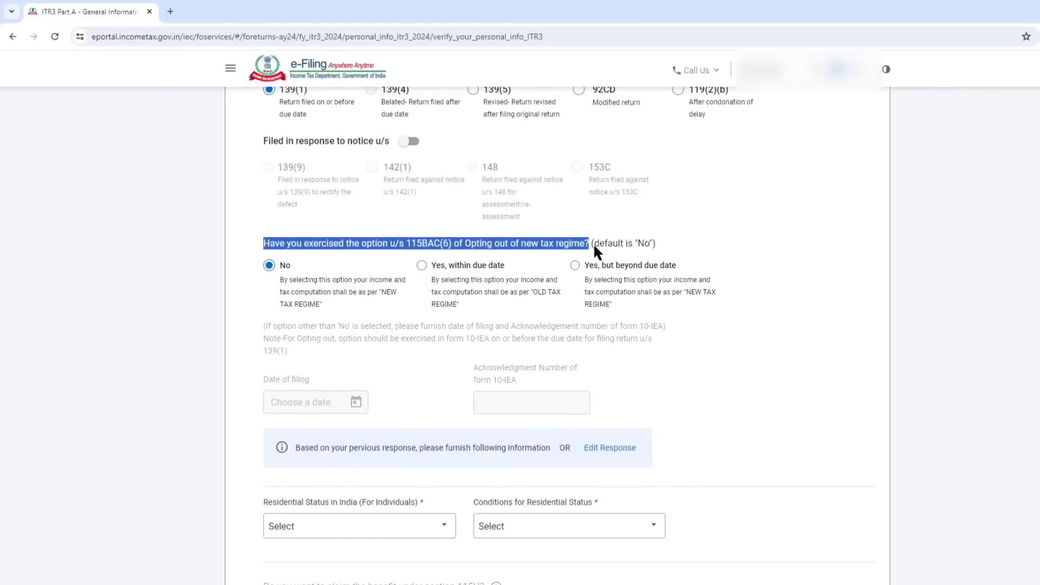
pyautogui.moveTo(593, 249); pyautogui.dragTo(668, 256)
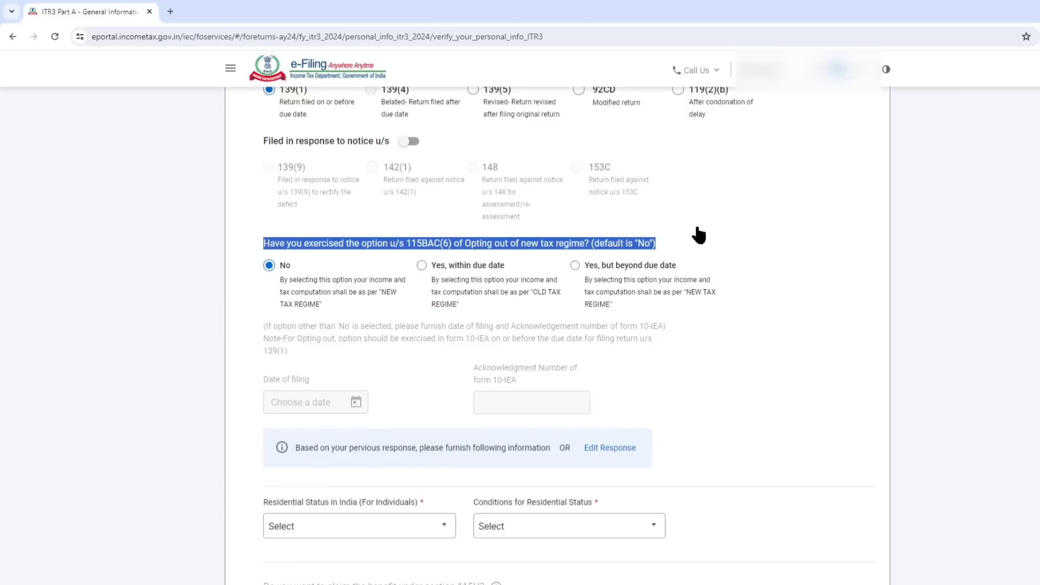
pyautogui.click(736, 190)
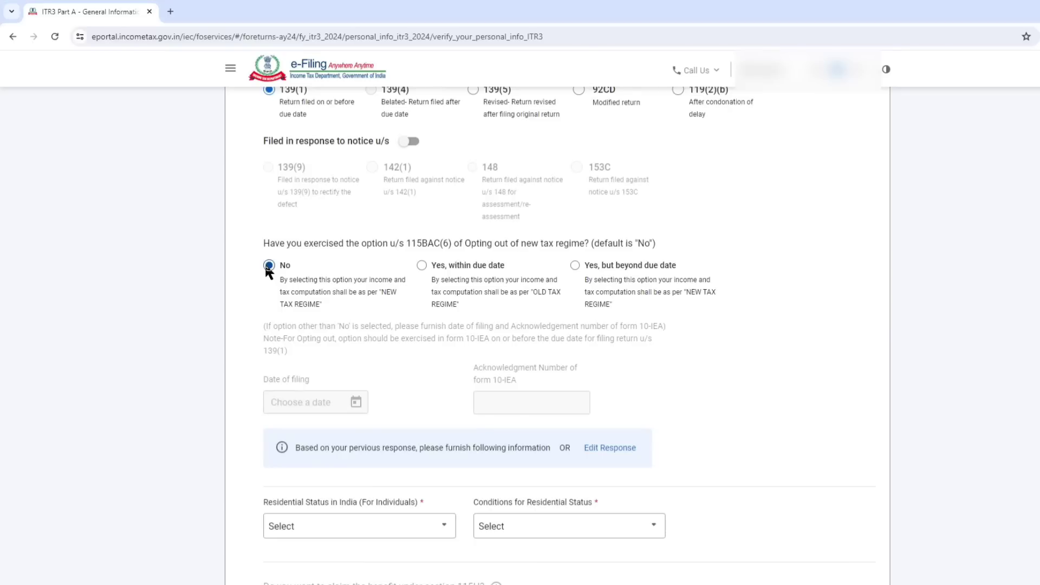
pyautogui.click(421, 265)
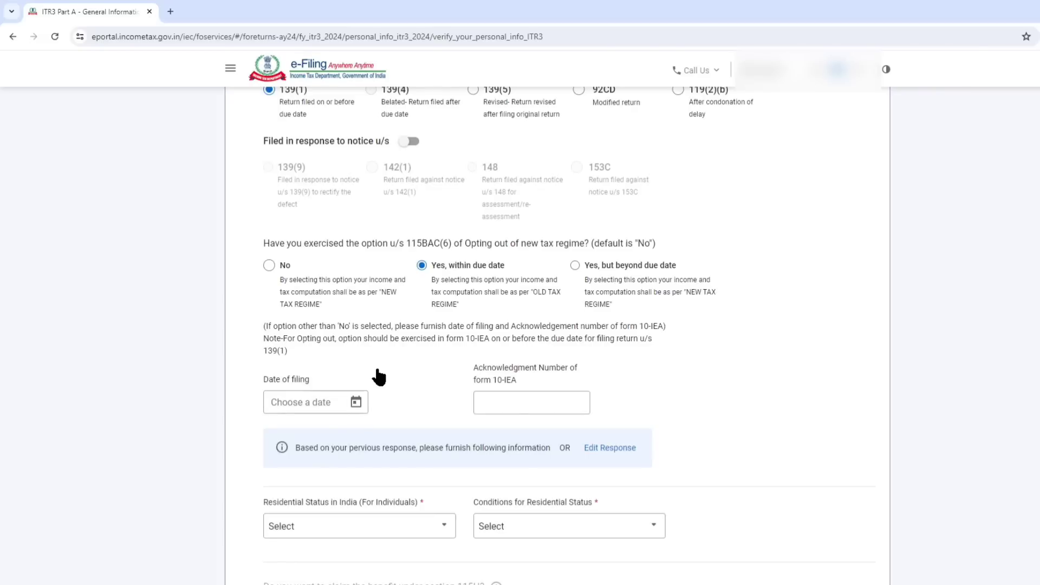
pyautogui.moveTo(640, 326); pyautogui.dragTo(673, 328)
pyautogui.click(287, 402)
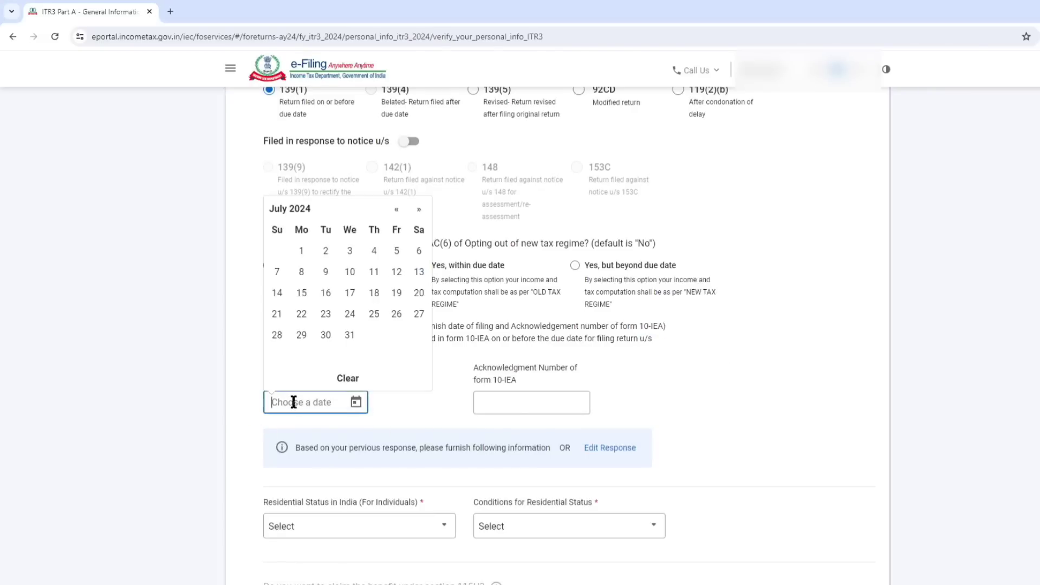
pyautogui.click(645, 405)
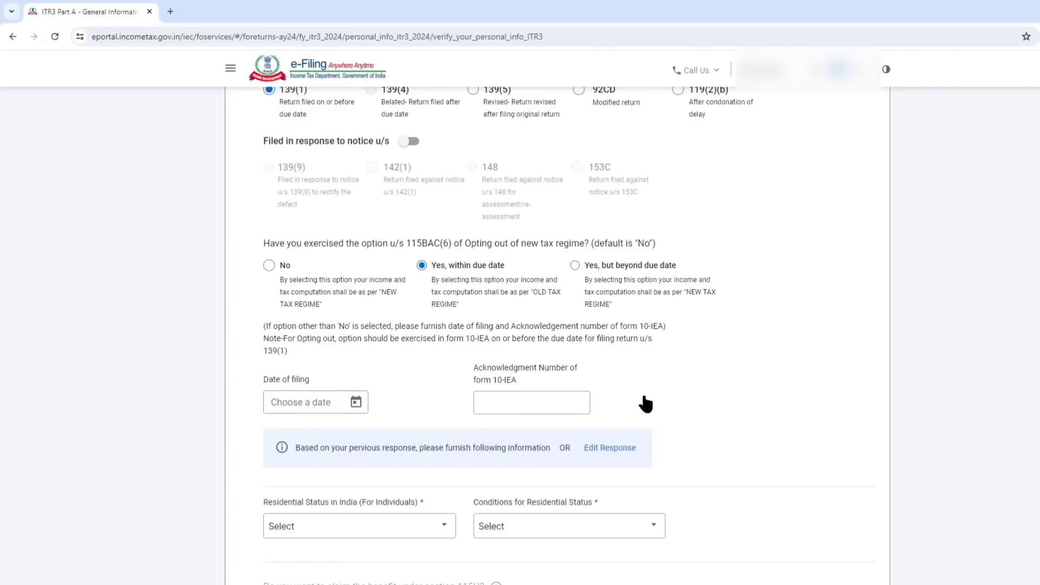
pyautogui.click(270, 266)
pyautogui.scroll(-5, 325, 294)
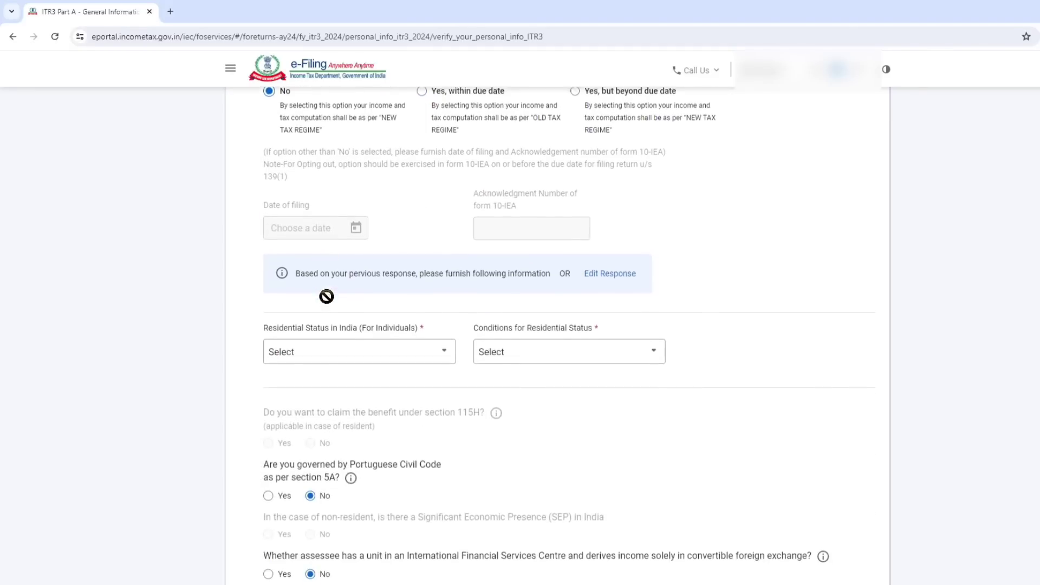
# Set the residential status to Resident with the condition of being in India for 182 days or more during the previous year.
pyautogui.click(359, 234)
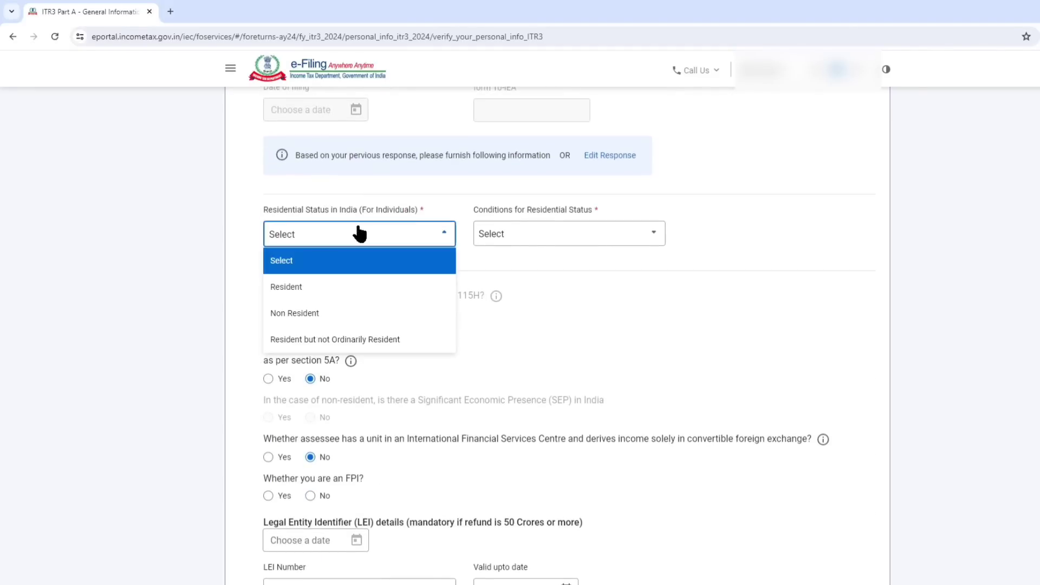
pyautogui.click(300, 290)
pyautogui.click(584, 237)
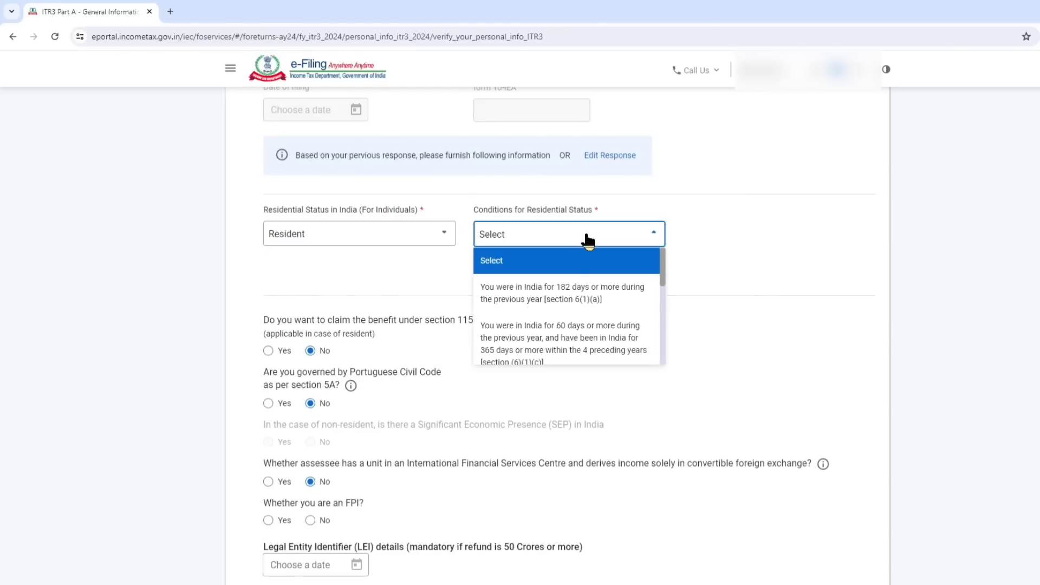
pyautogui.click(566, 294)
# Leave the pre-set answers for sections 115H and 5A and answer No to whether you are an FPI.
pyautogui.scroll(-3, 566, 294)
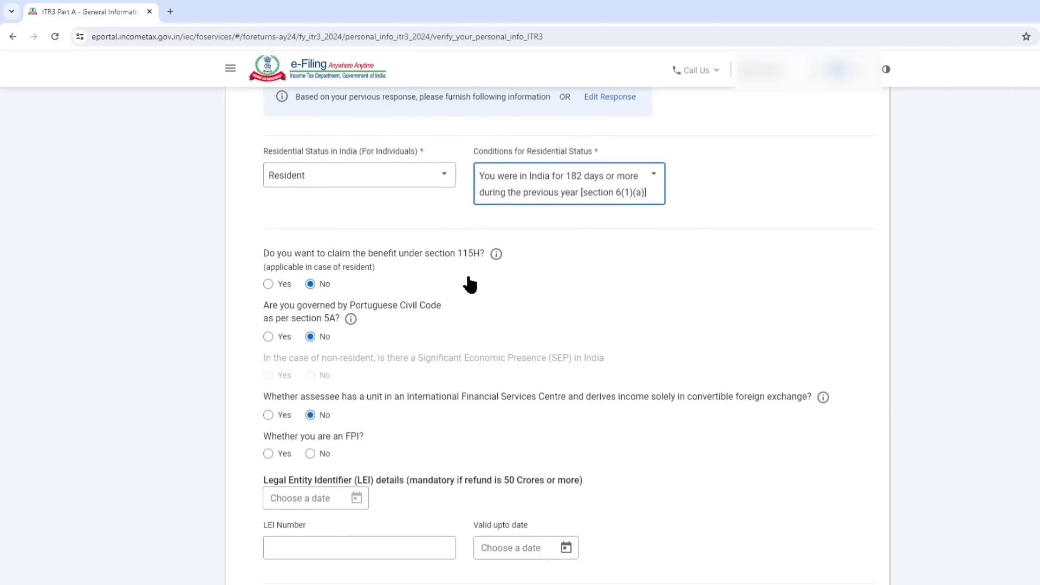
pyautogui.scroll(-1, 463, 236)
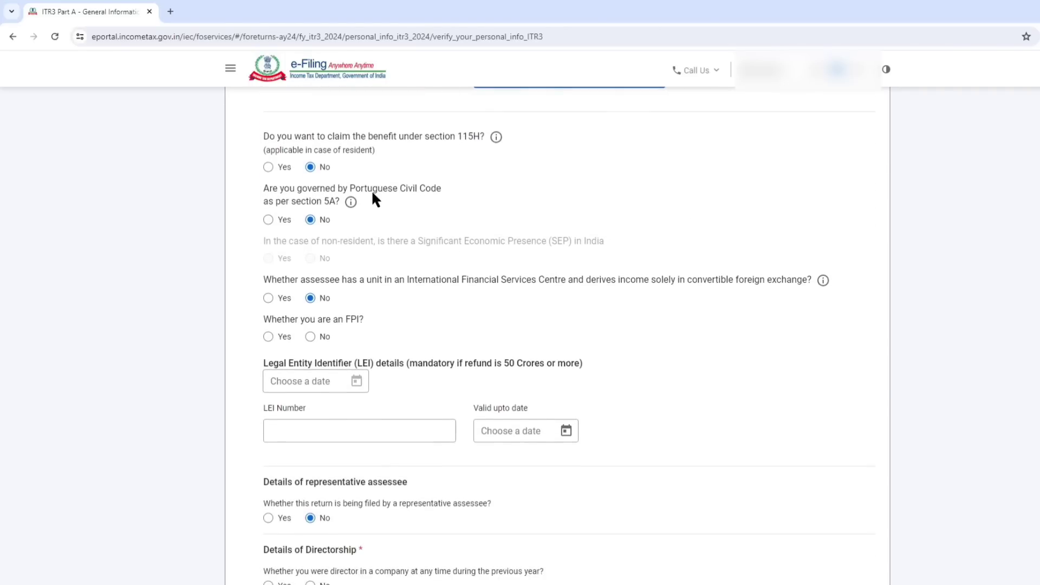
pyautogui.click(309, 336)
# Answer No to the company directorship, firm partnership and unlisted equity shares questions, and save the Filing Section.
pyautogui.scroll(-2, 427, 278)
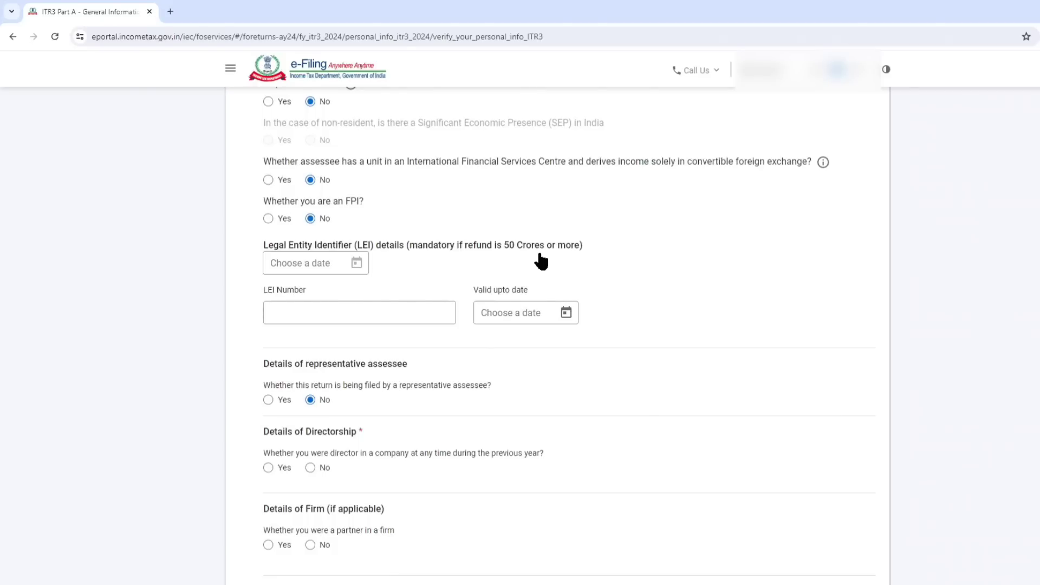
pyautogui.scroll(-3, 520, 267)
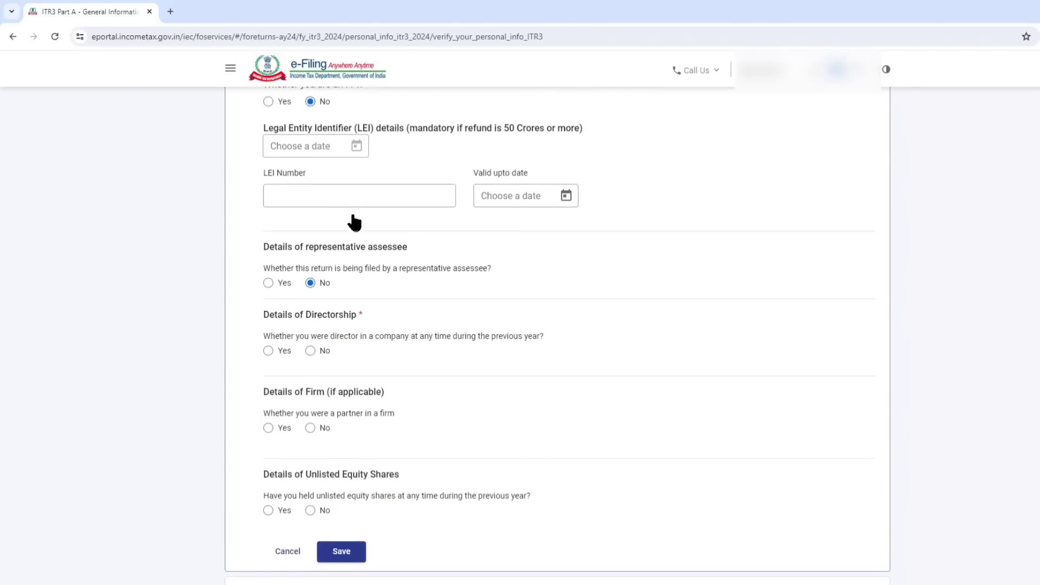
pyautogui.scroll(-1, 553, 189)
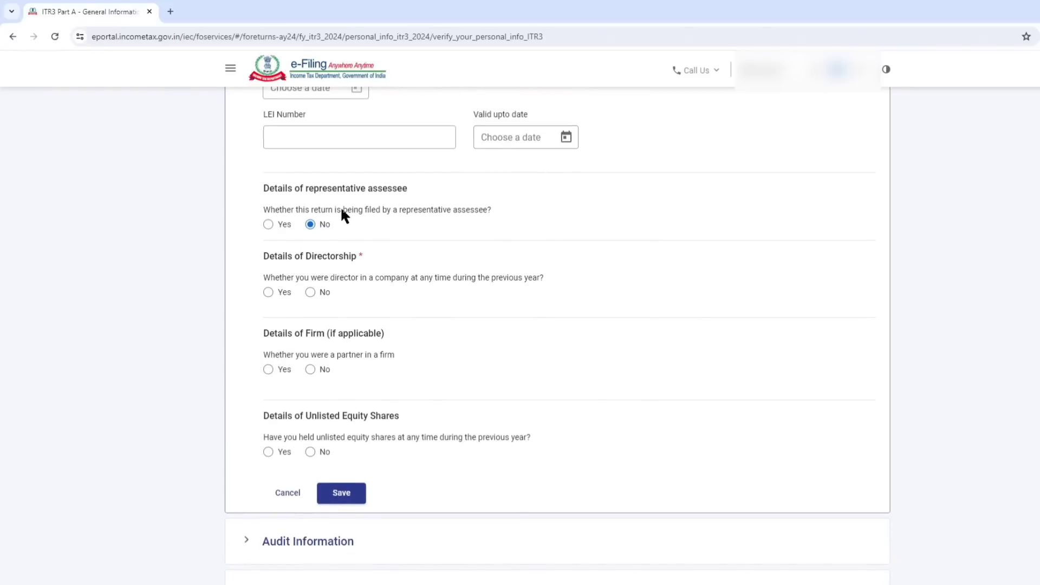
pyautogui.scroll(-1, 314, 230)
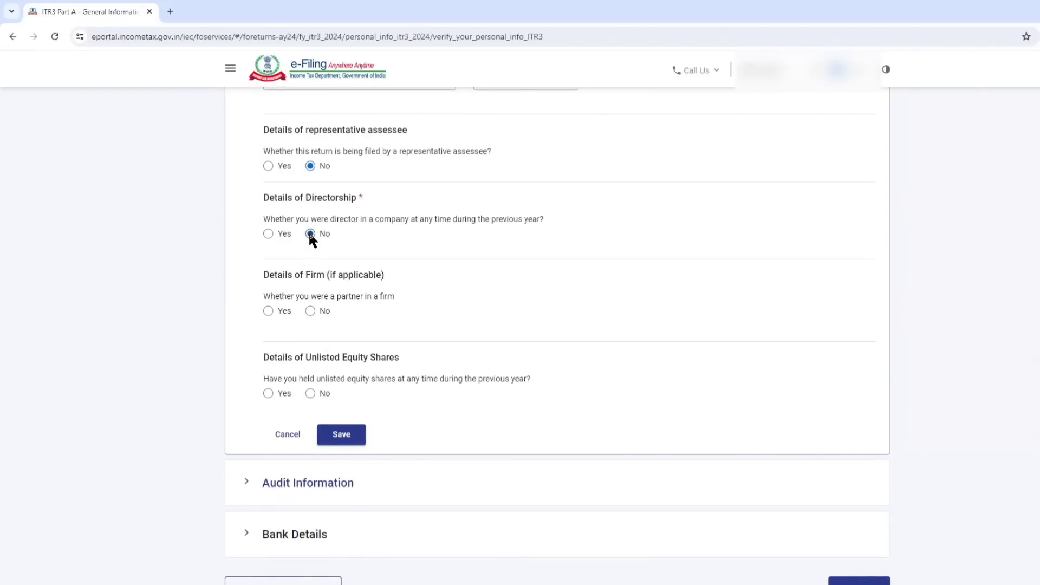
pyautogui.click(310, 234)
pyautogui.scroll(-2, 311, 232)
pyautogui.click(309, 205)
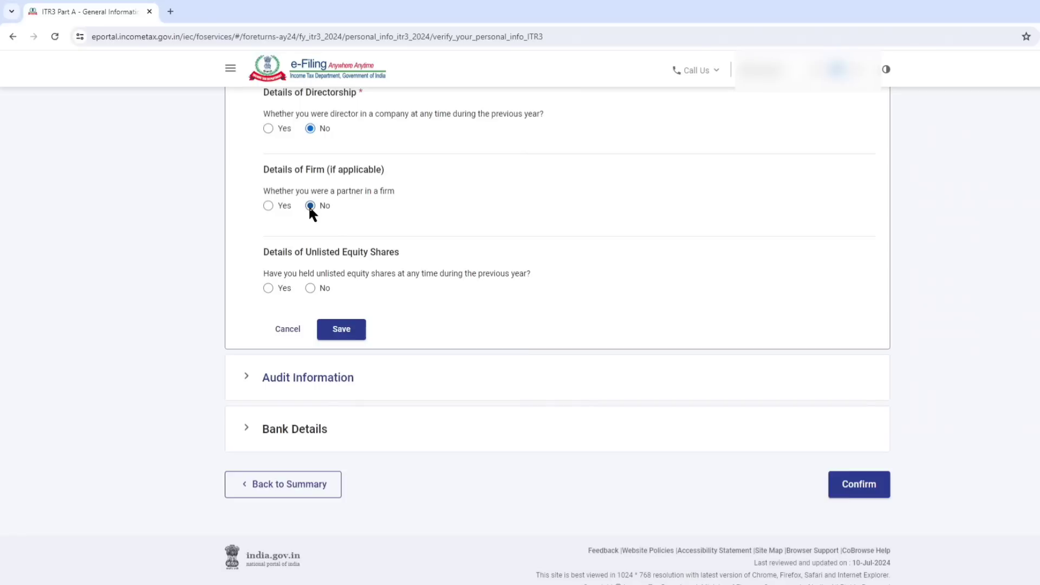
pyautogui.click(311, 288)
pyautogui.click(345, 332)
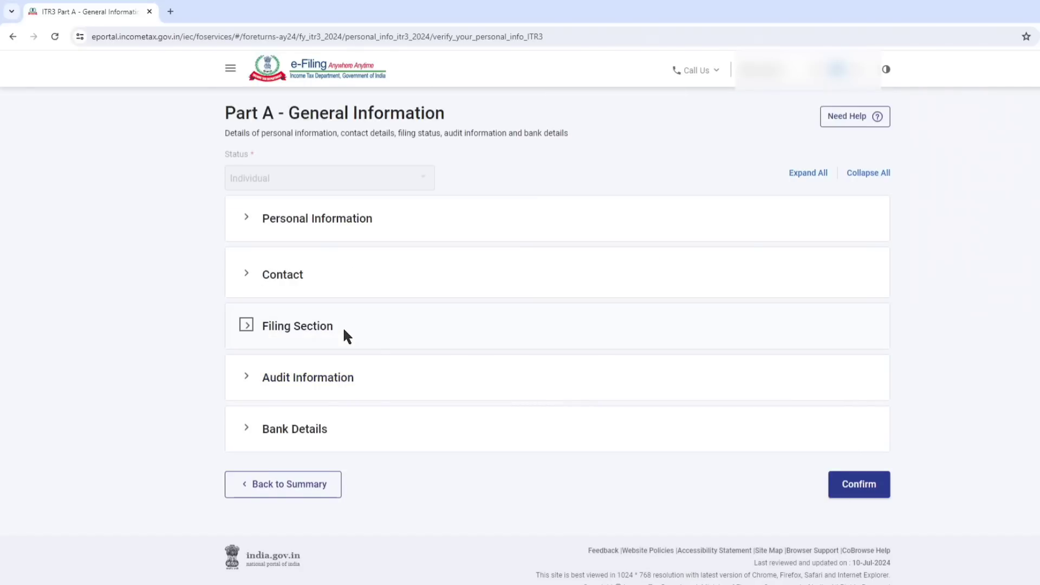
# Expand Audit Information and answer Yes to being liable to maintain accounts as per section 44AA.
pyautogui.click(308, 378)
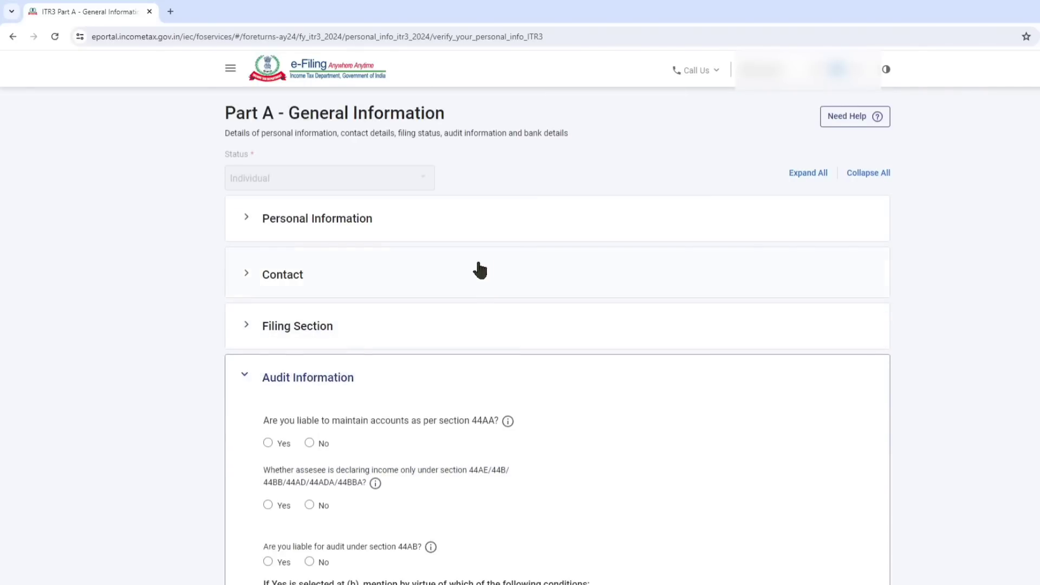
pyautogui.scroll(-5, 488, 263)
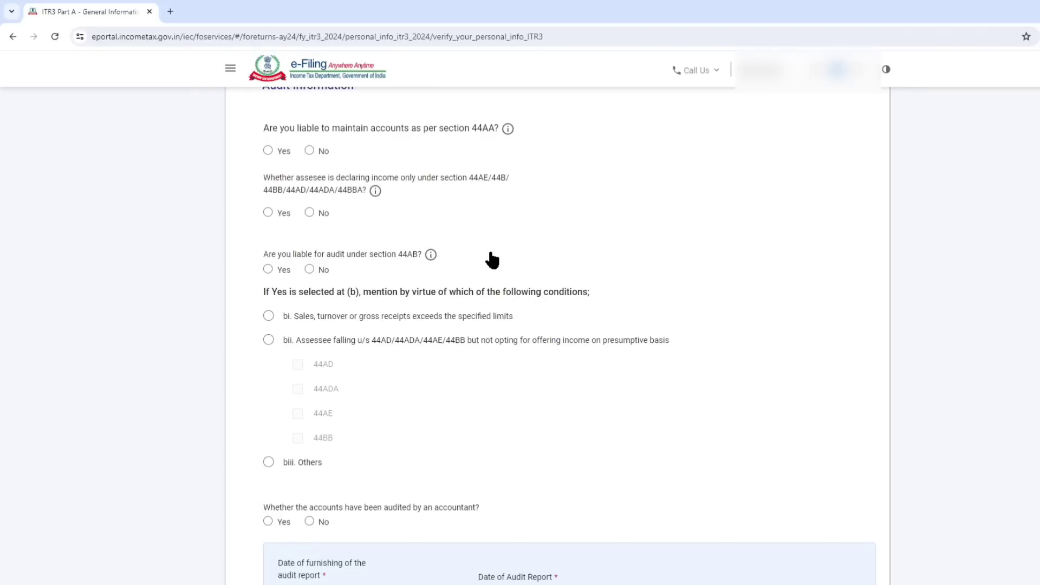
pyautogui.moveTo(510, 133)
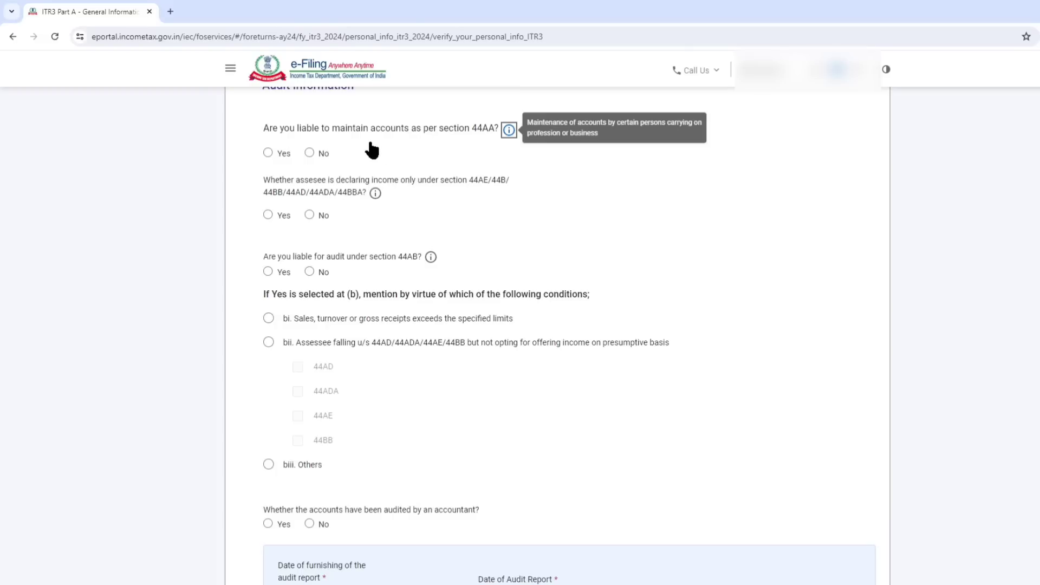
pyautogui.click(267, 152)
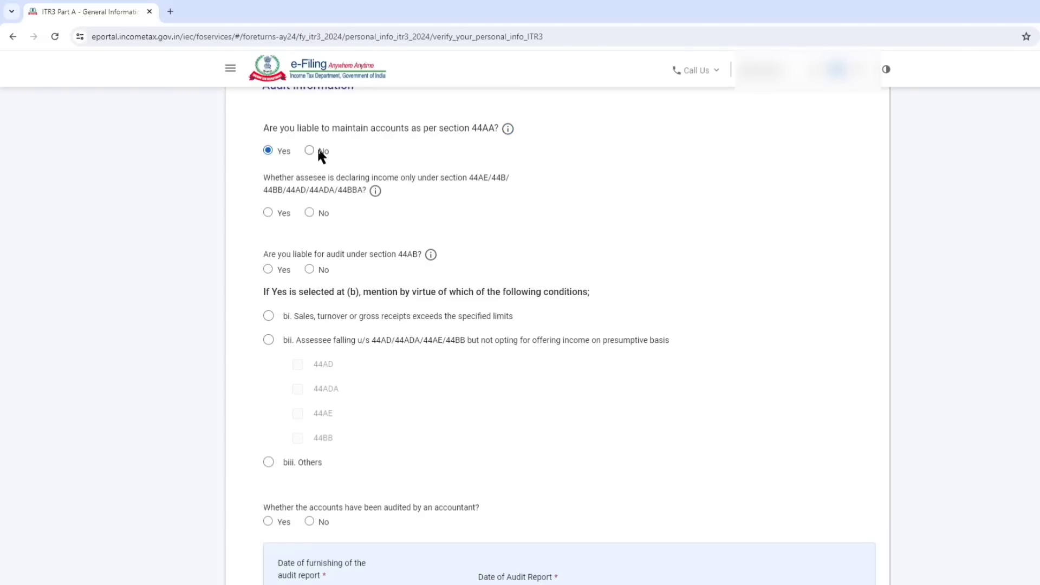
# Switch to the ITR-3 workbook in Excel and review the profit and loss account, capital account and balance sheet.
pyautogui.moveTo(147, 584)
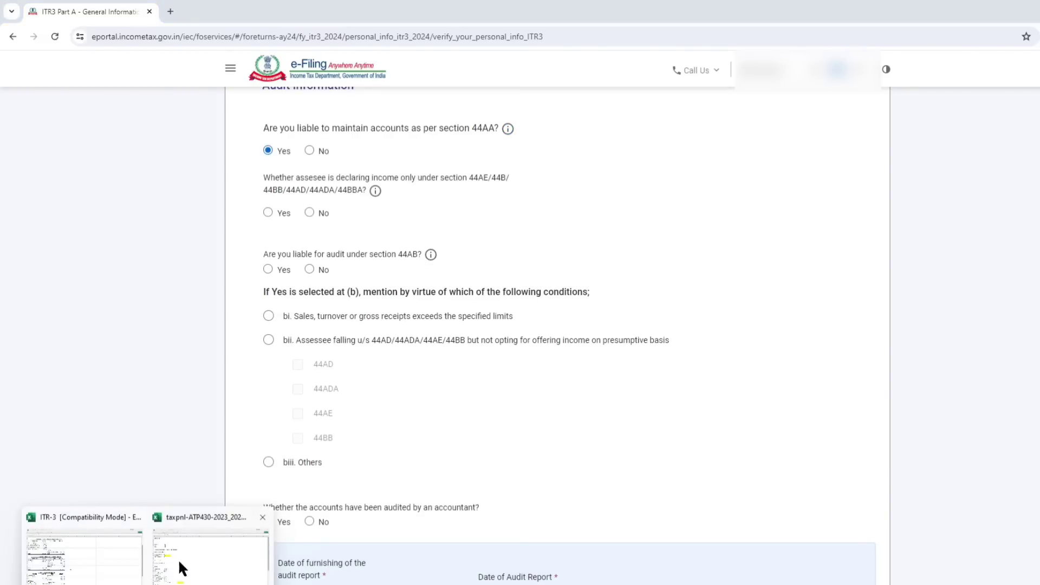
pyautogui.click(111, 547)
pyautogui.moveTo(217, 132); pyautogui.dragTo(211, 193)
pyautogui.moveTo(187, 238); pyautogui.dragTo(200, 374)
pyautogui.scroll(-3, 202, 325)
pyautogui.moveTo(225, 279); pyautogui.dragTo(228, 374)
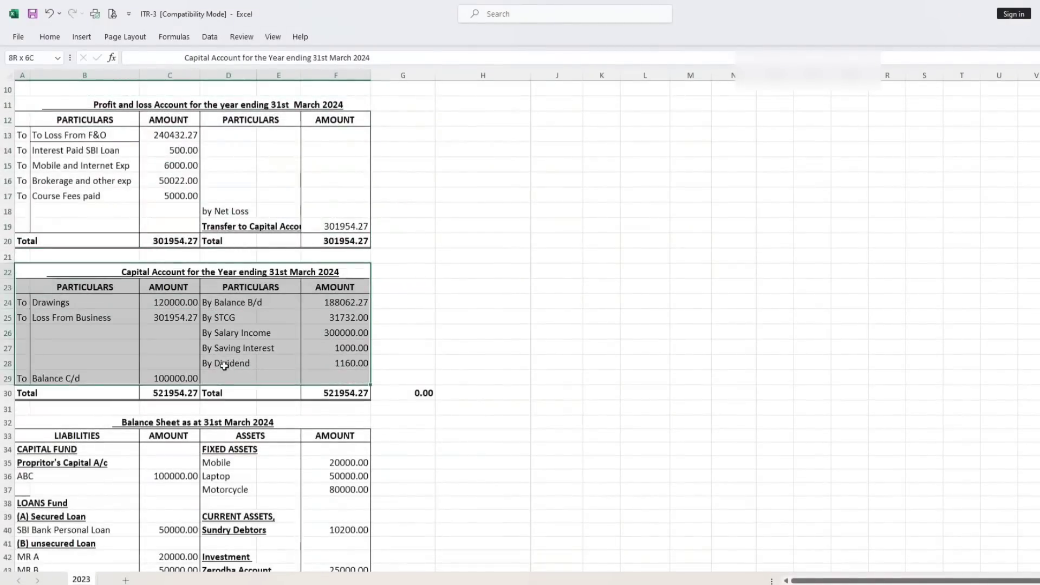
pyautogui.scroll(-3, 247, 334)
pyautogui.moveTo(247, 333); pyautogui.dragTo(227, 545)
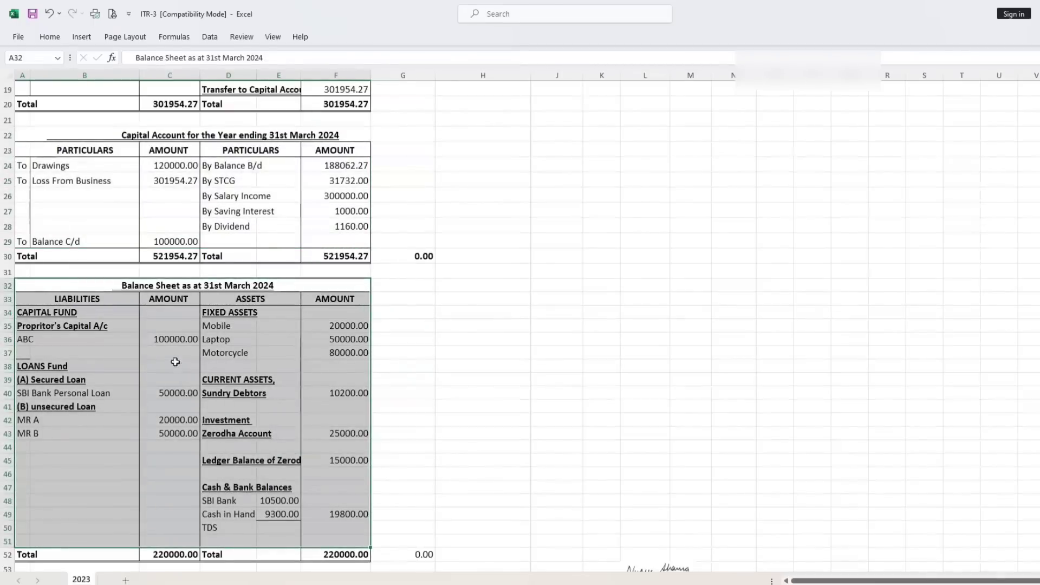
# Check the balance sheet's capital and the cash and bank balances, and return to the ITR-3 form in the browser.
pyautogui.scroll(-1, 169, 366)
pyautogui.click(287, 310)
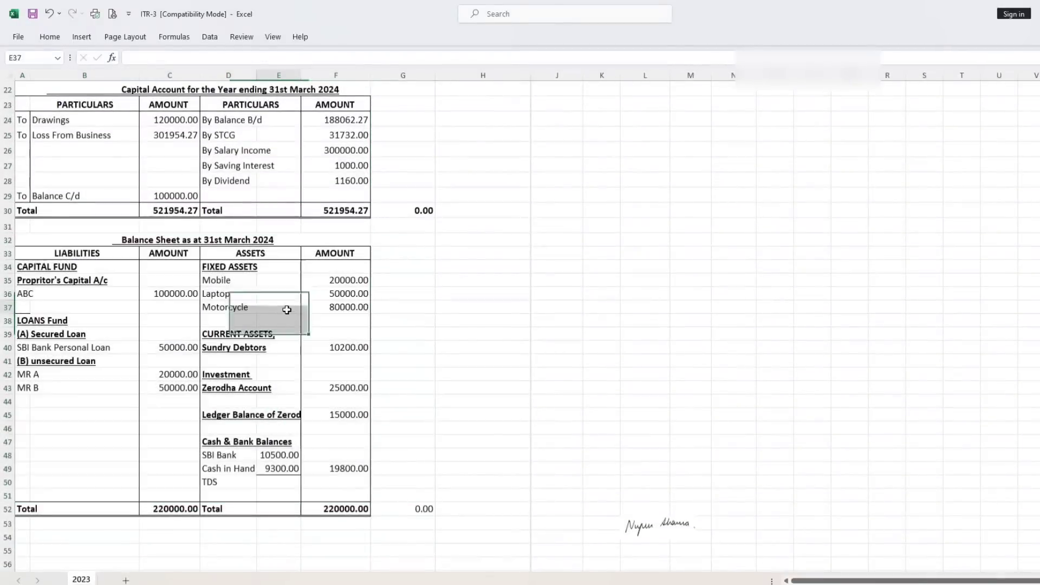
pyautogui.click(184, 292)
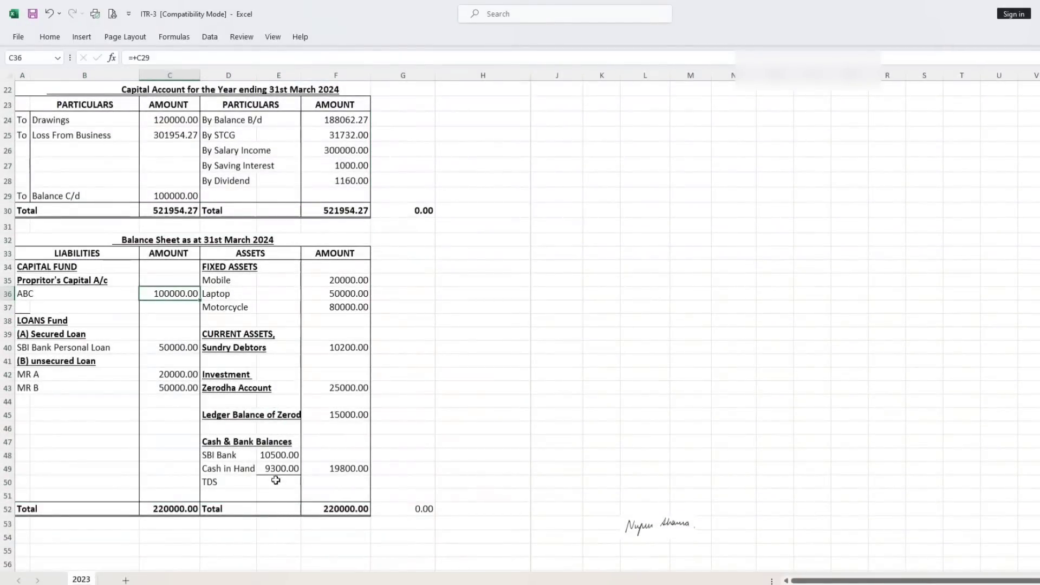
pyautogui.click(275, 456)
pyautogui.click(278, 482)
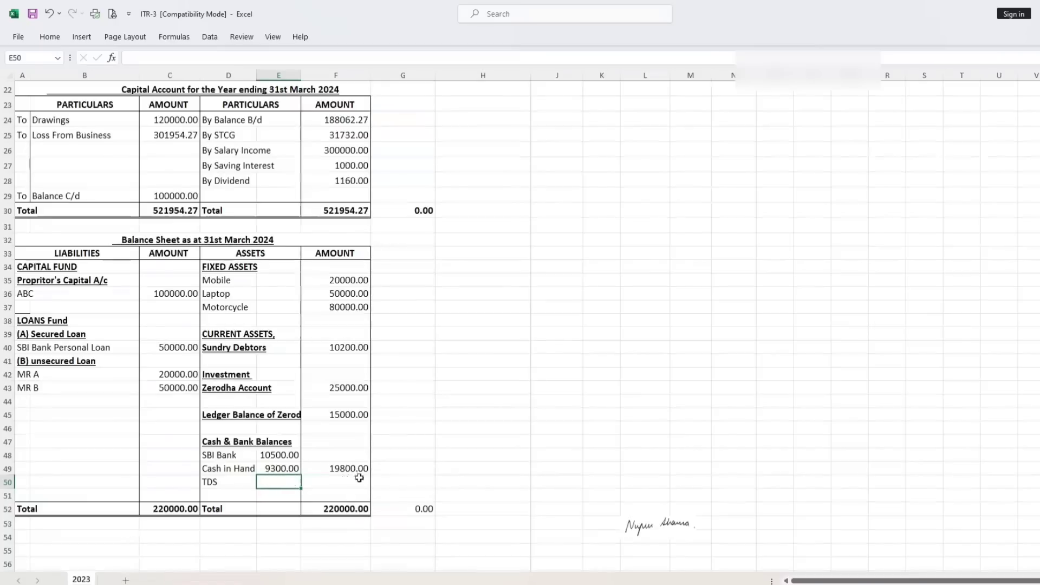
pyautogui.click(356, 468)
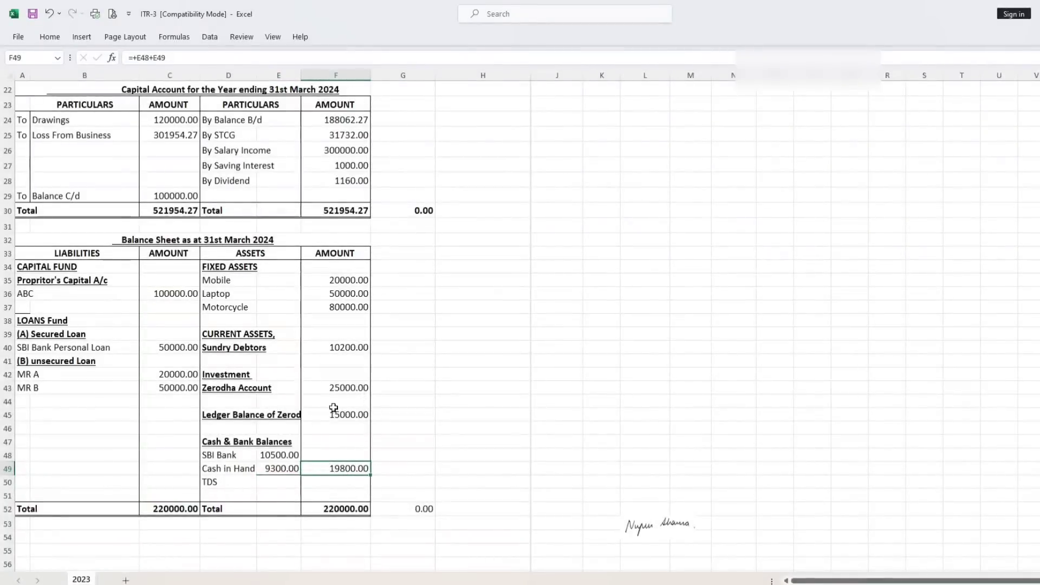
pyautogui.click(96, 584)
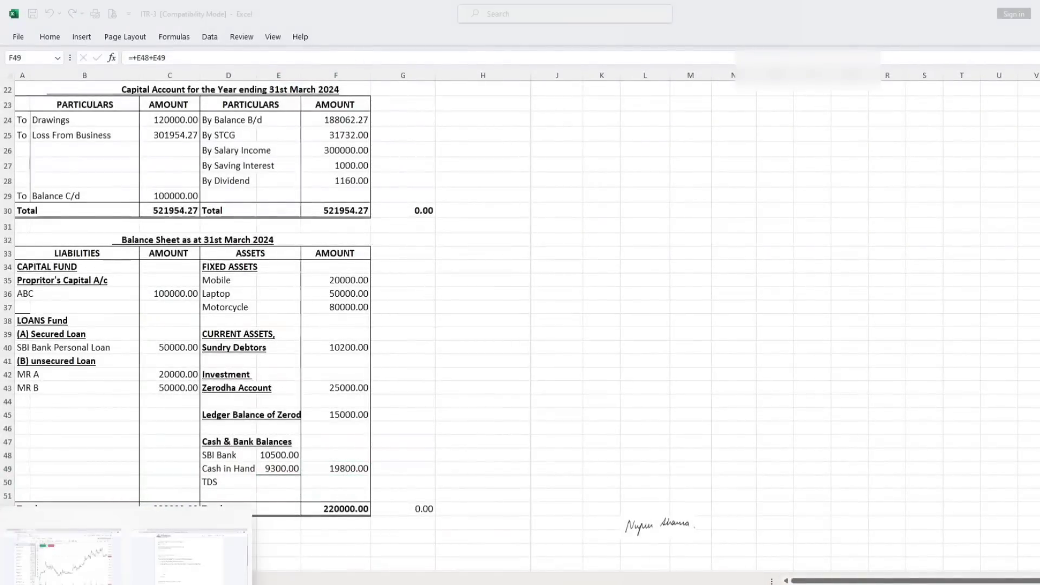
pyautogui.click(190, 553)
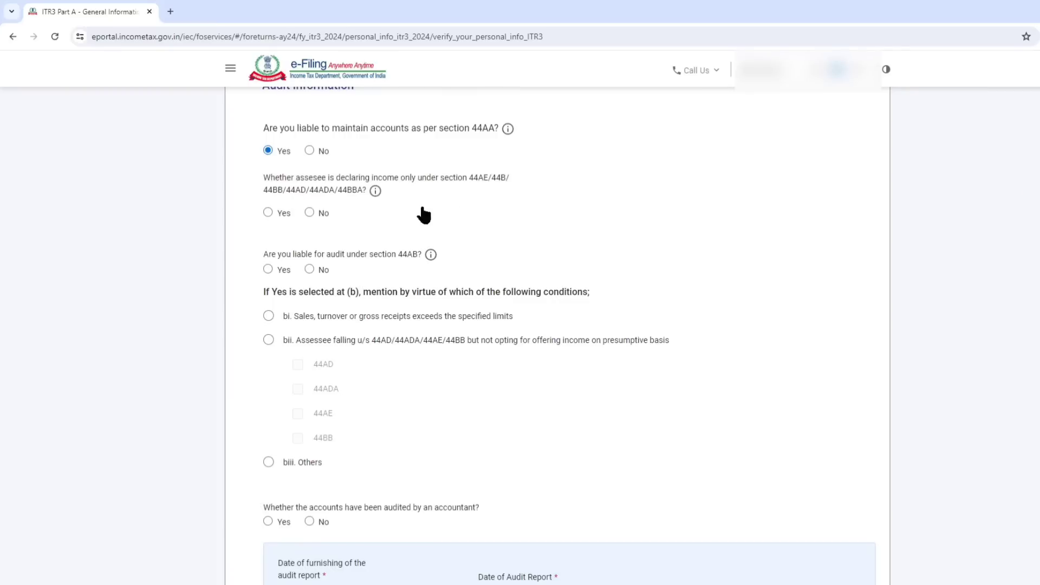
# Answer No to declaring income only under the presumptive sections and select "No, turnover does not exceed 1 crore".
pyautogui.click(309, 213)
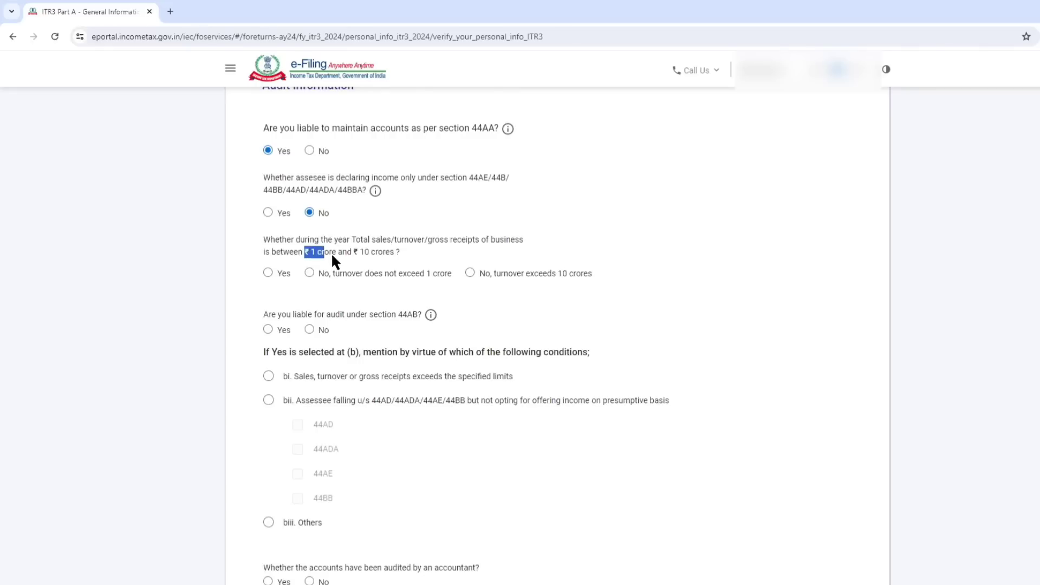
pyautogui.click(310, 274)
# Try Yes for the turnover question, look at the five per cent cash questions, and set it back to turnover not exceeding 1 crore.
pyautogui.click(268, 273)
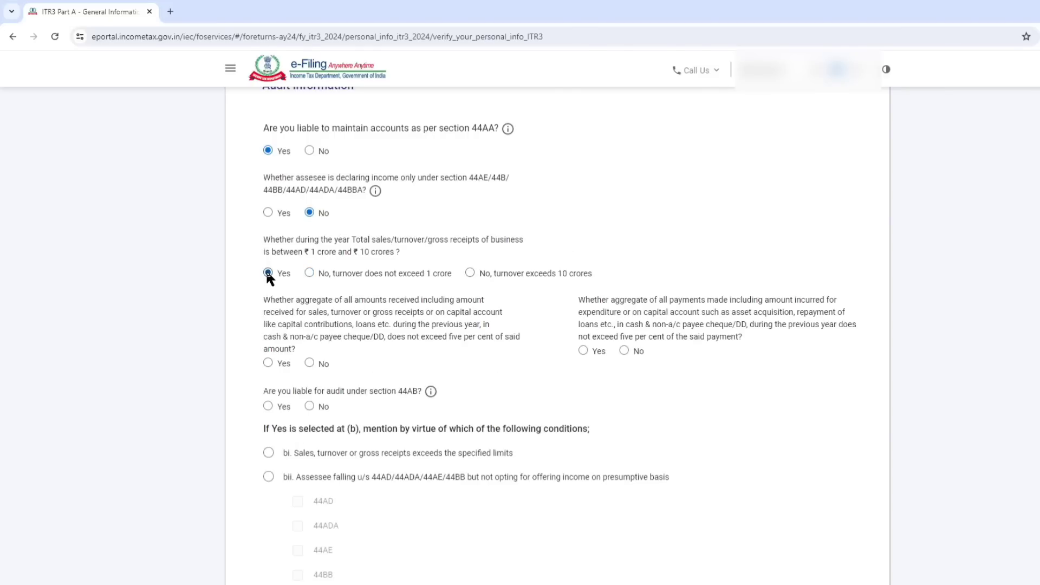
pyautogui.scroll(-2, 448, 239)
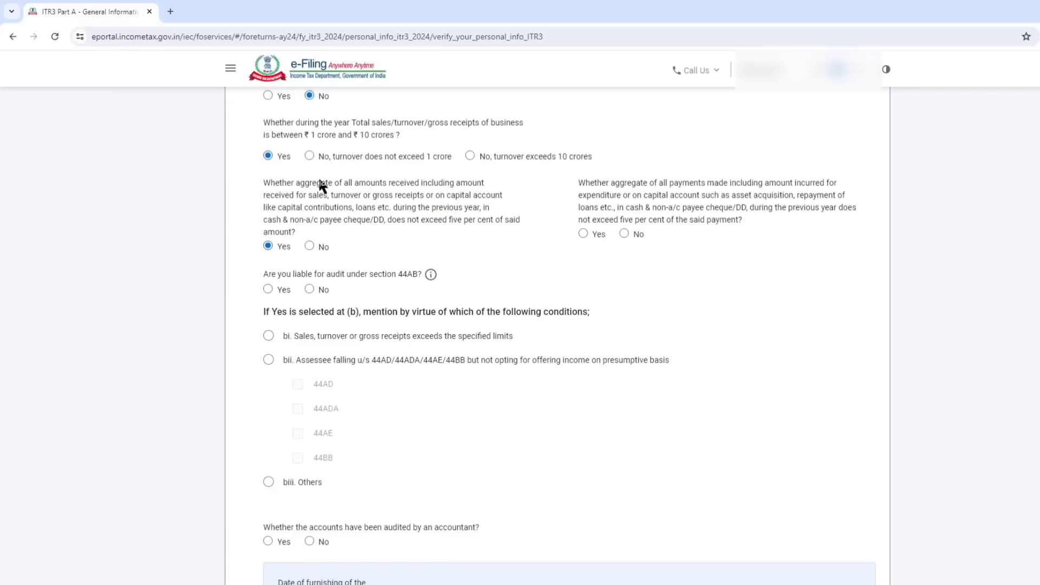
pyautogui.scroll(1, 320, 184)
pyautogui.click(309, 215)
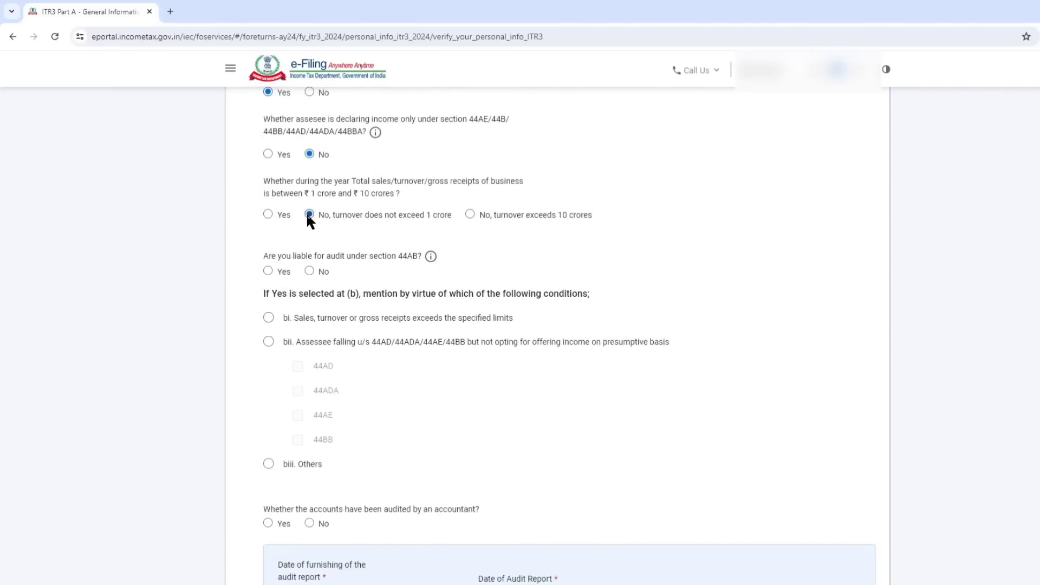
# Answer No to audit liability under section 44AB and to furnishing another audit report, and save Audit Information.
pyautogui.scroll(-1, 382, 209)
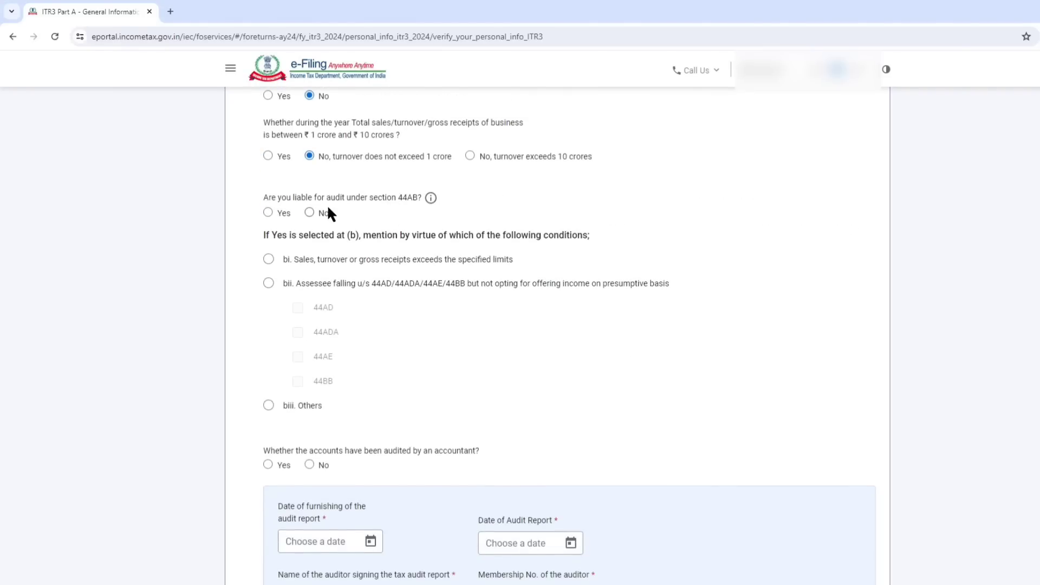
pyautogui.moveTo(324, 197); pyautogui.dragTo(435, 208)
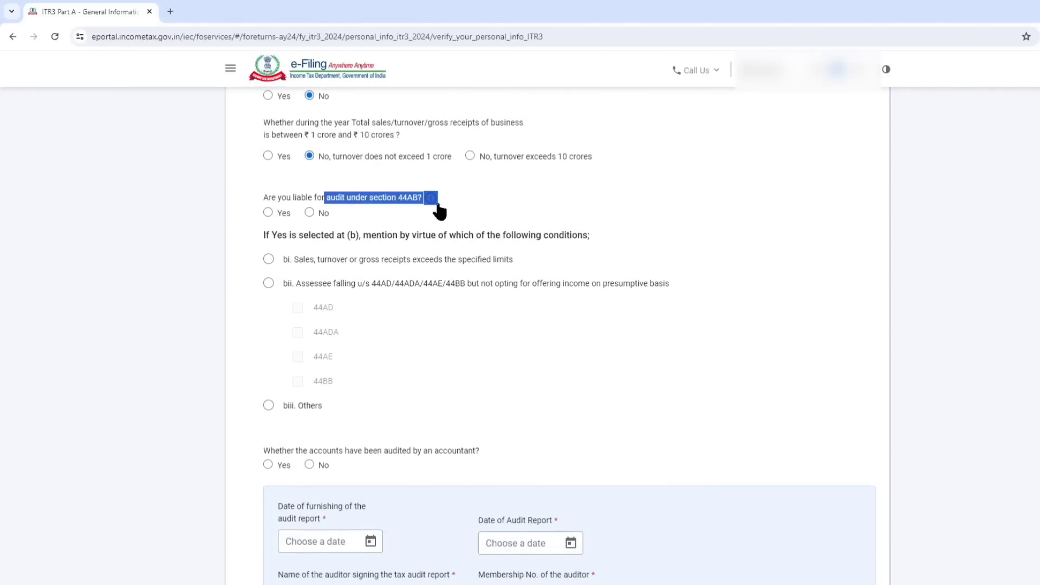
pyautogui.click(309, 213)
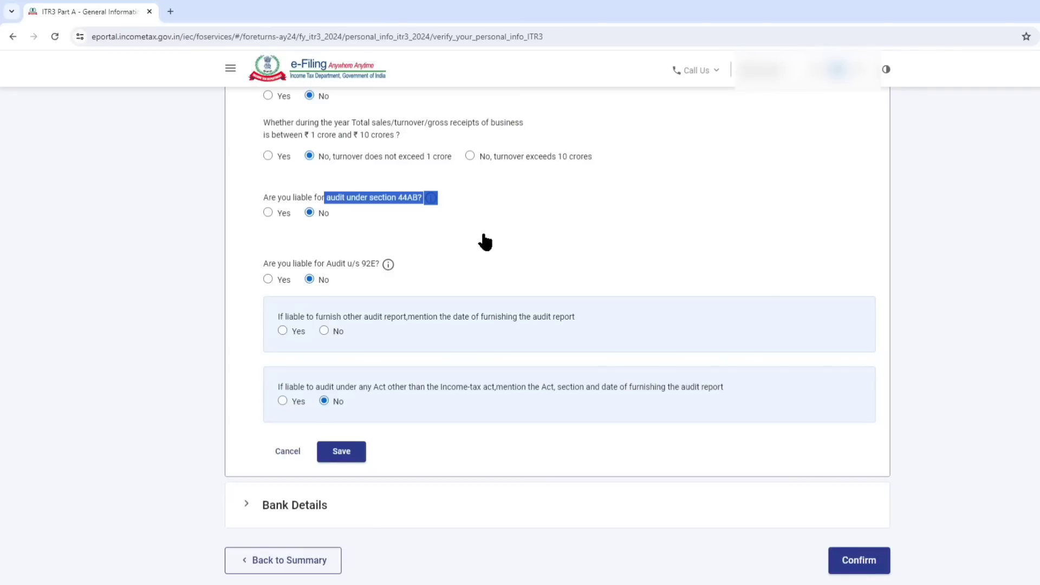
pyautogui.click(509, 227)
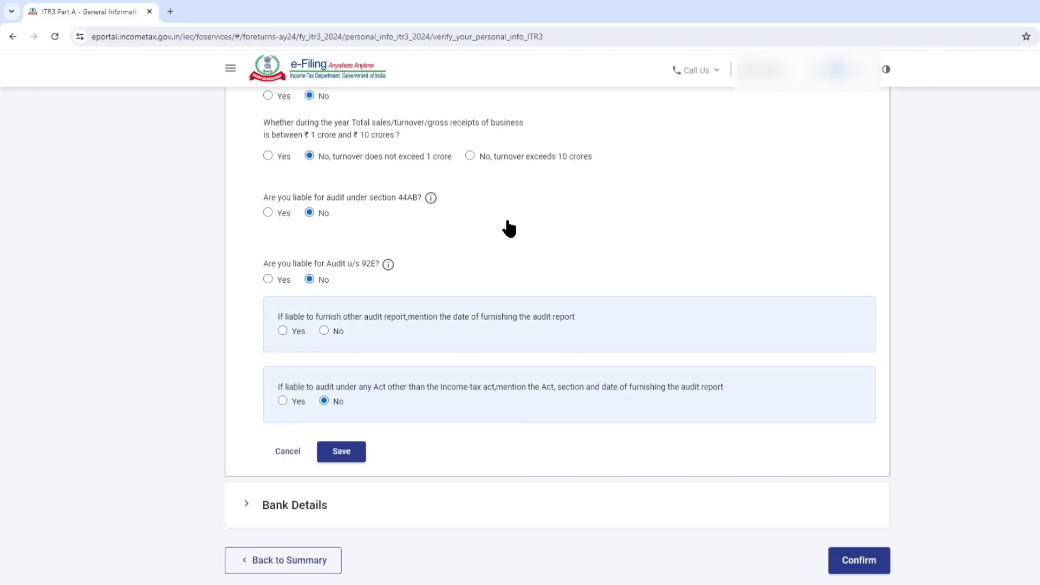
pyautogui.click(324, 331)
pyautogui.click(336, 454)
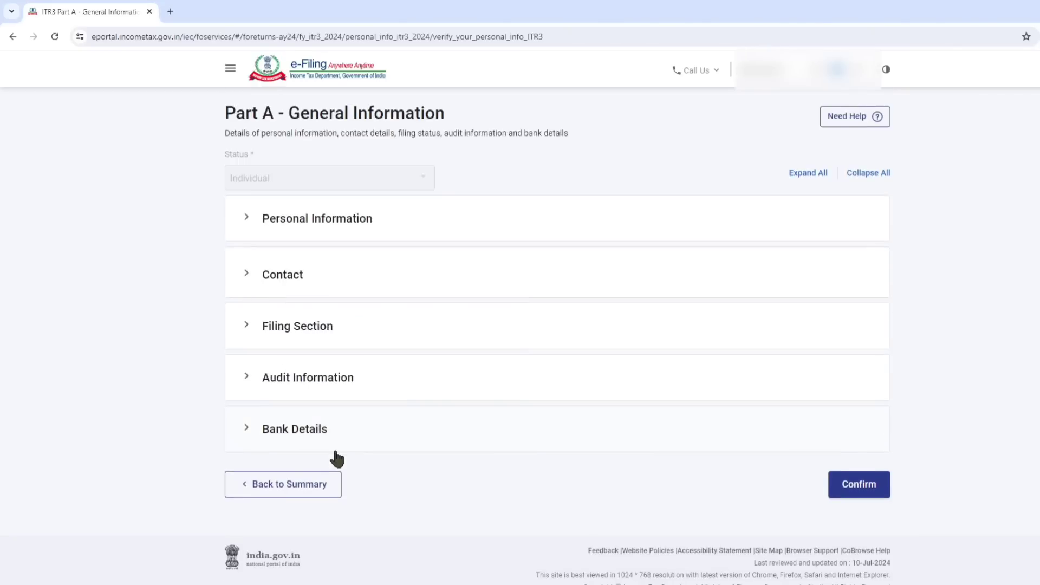
# Confirm Part A - General Information after checking the accounts in Bank Details, and open the Nature of Business schedule.
pyautogui.click(339, 433)
pyautogui.scroll(-5, 487, 377)
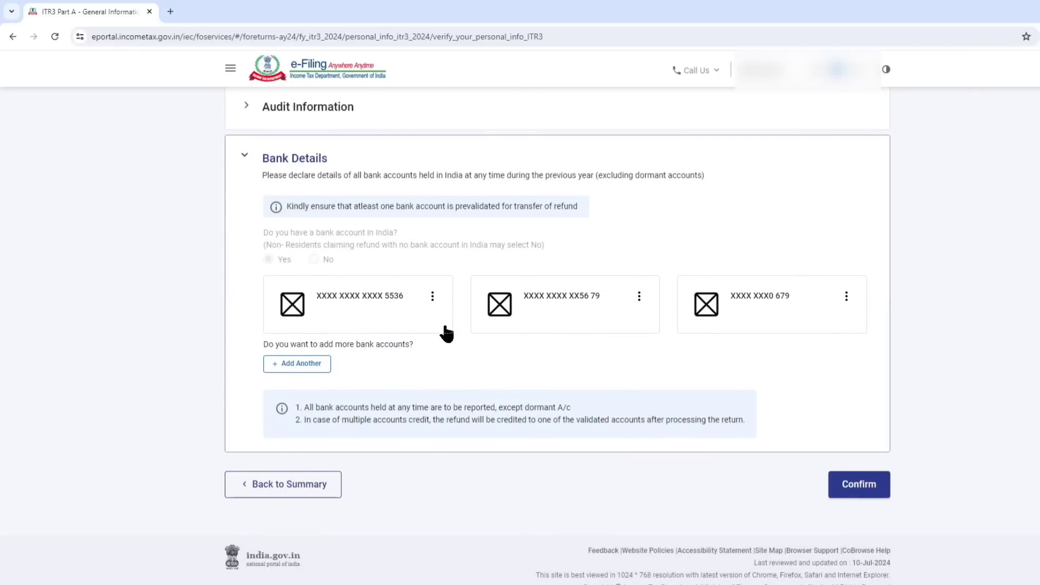
pyautogui.click(868, 490)
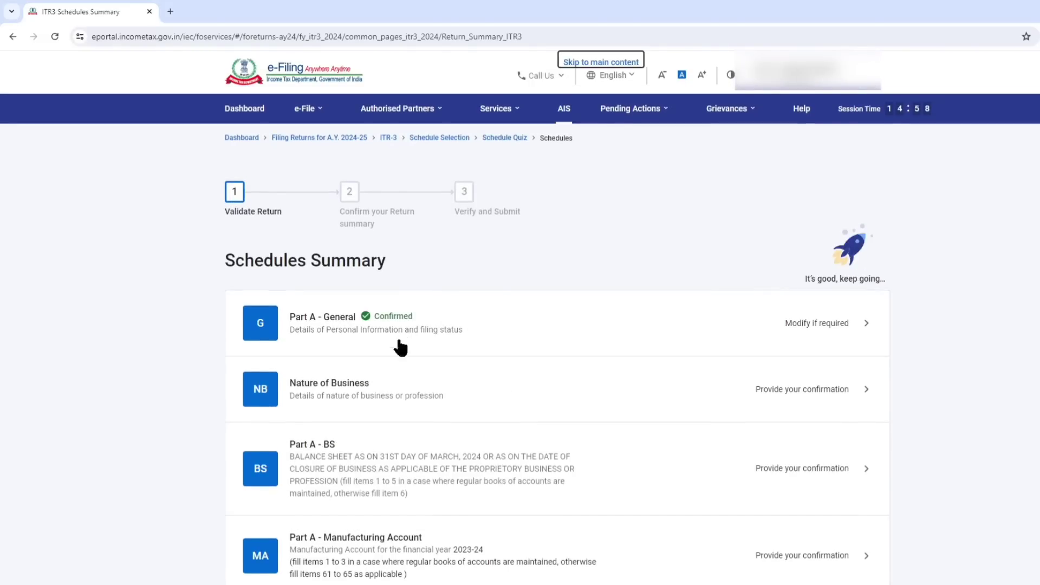
pyautogui.click(360, 383)
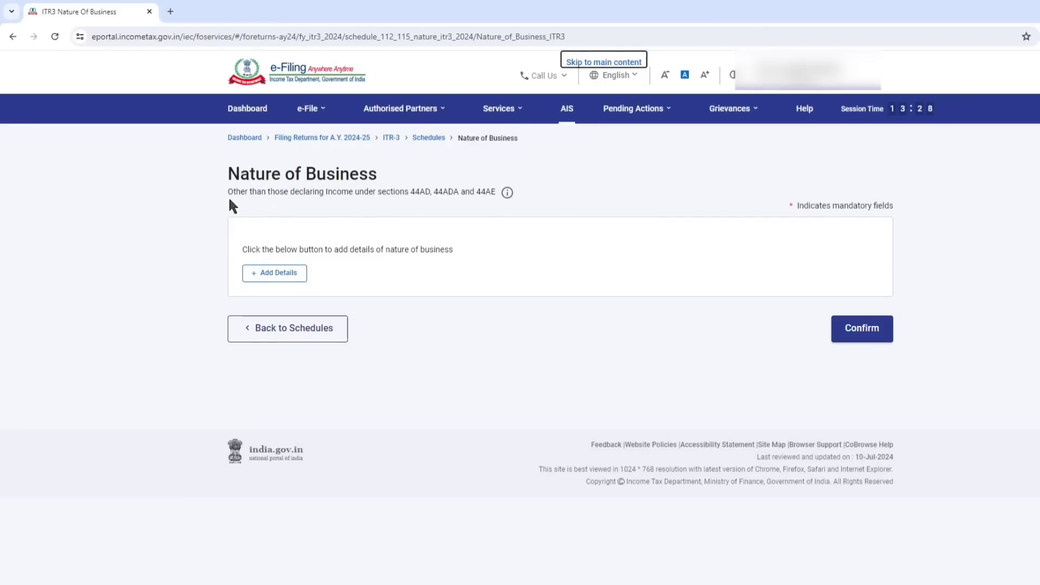
# Add a nature of business entry and set its code to "13018 - Other financial intermediation services n.e.c.".
pyautogui.moveTo(230, 199); pyautogui.dragTo(302, 203)
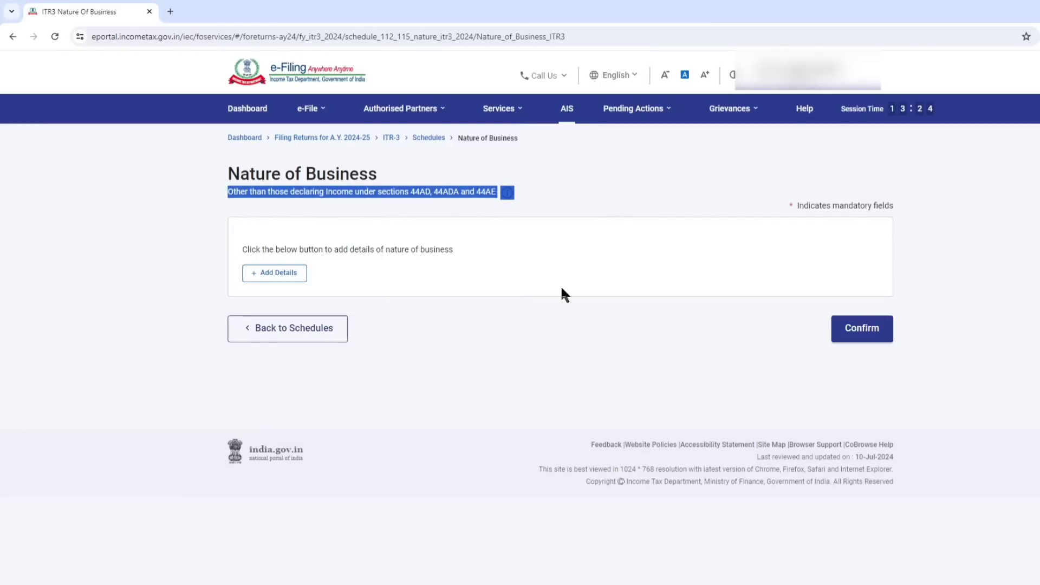
pyautogui.click(550, 327)
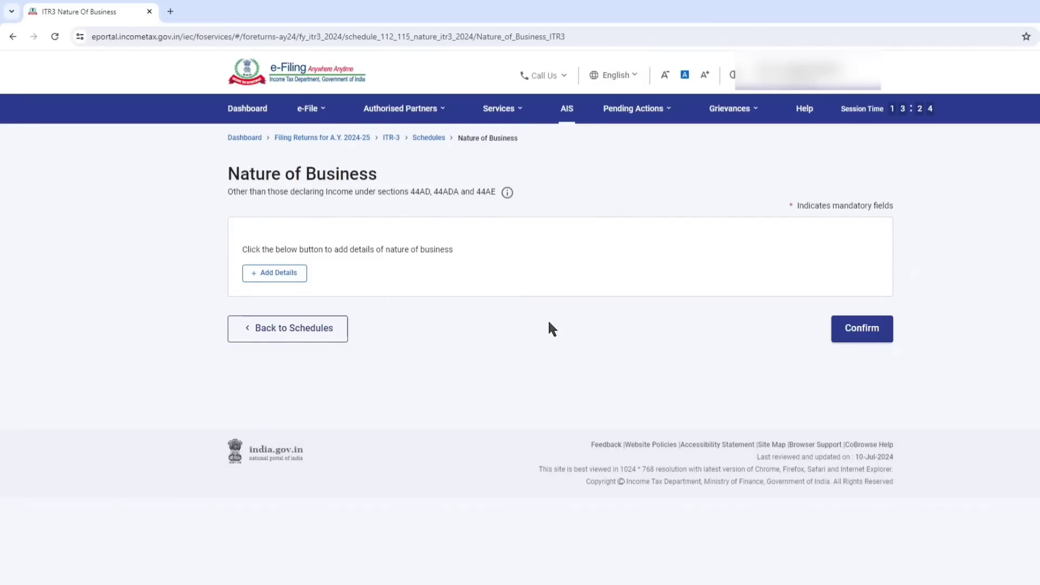
pyautogui.click(279, 273)
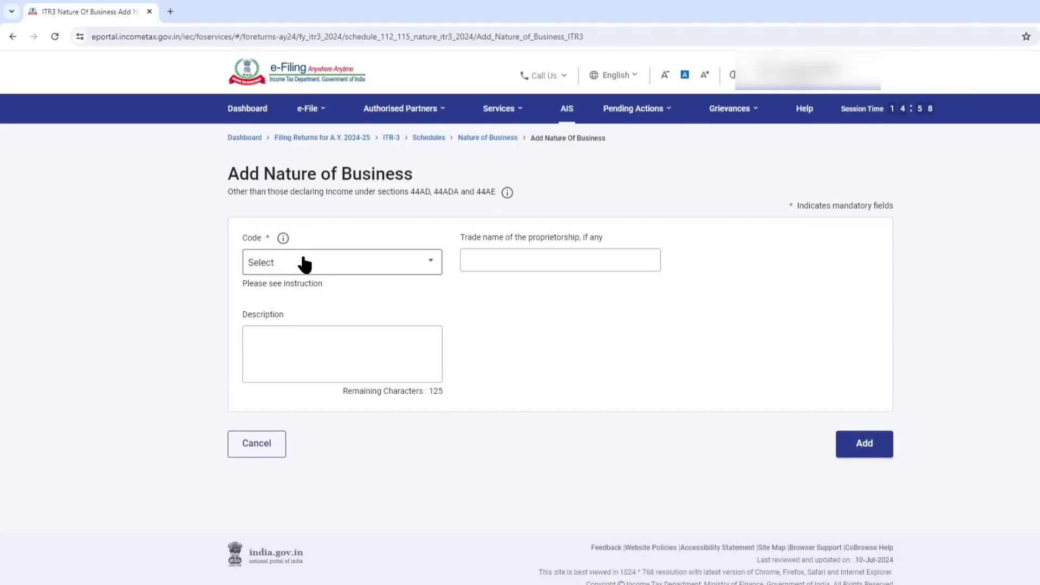
pyautogui.click(305, 265)
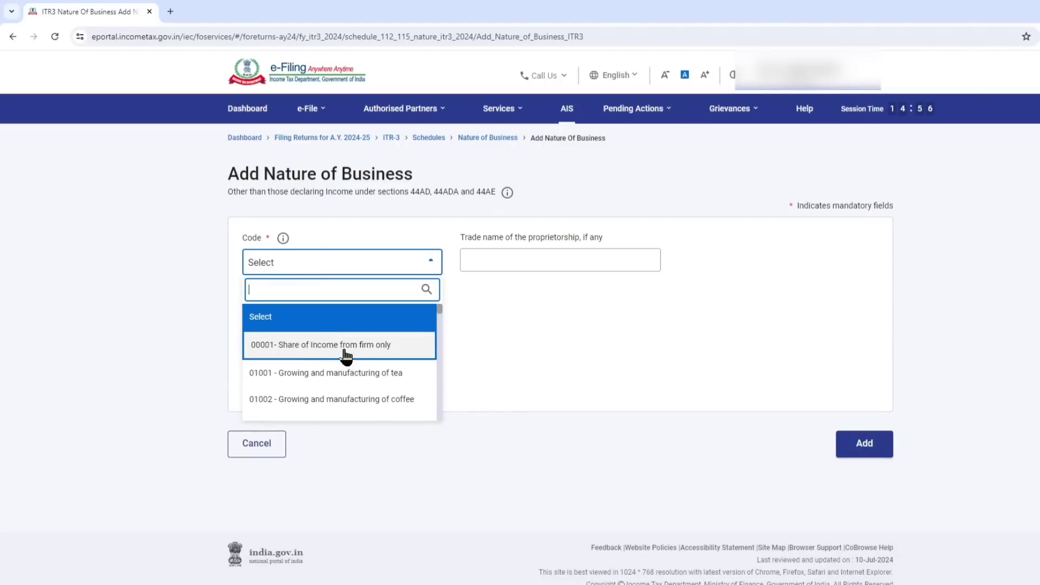
pyautogui.scroll(-15, 346, 356)
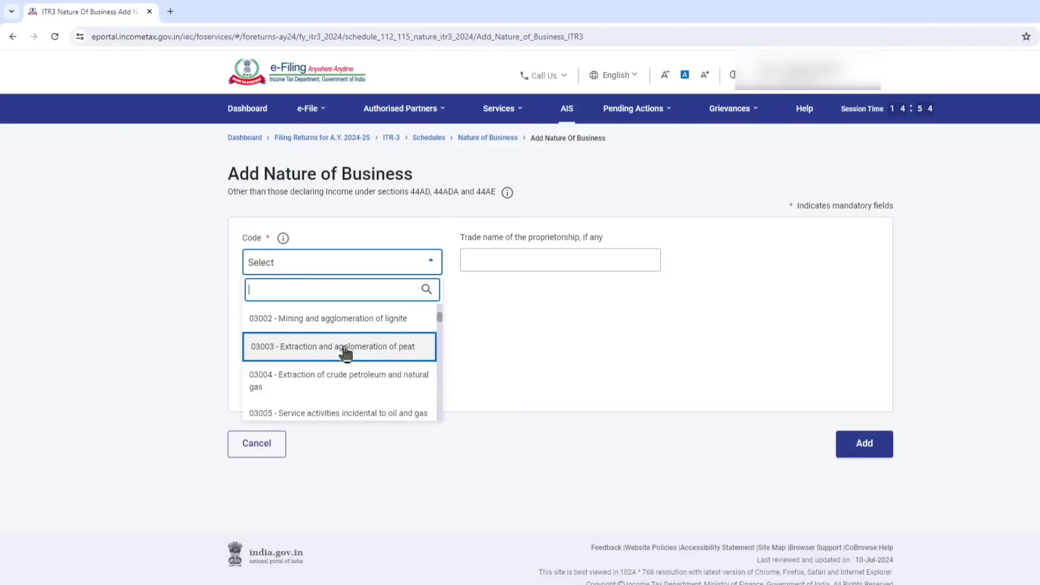
pyautogui.scroll(-6, 345, 353)
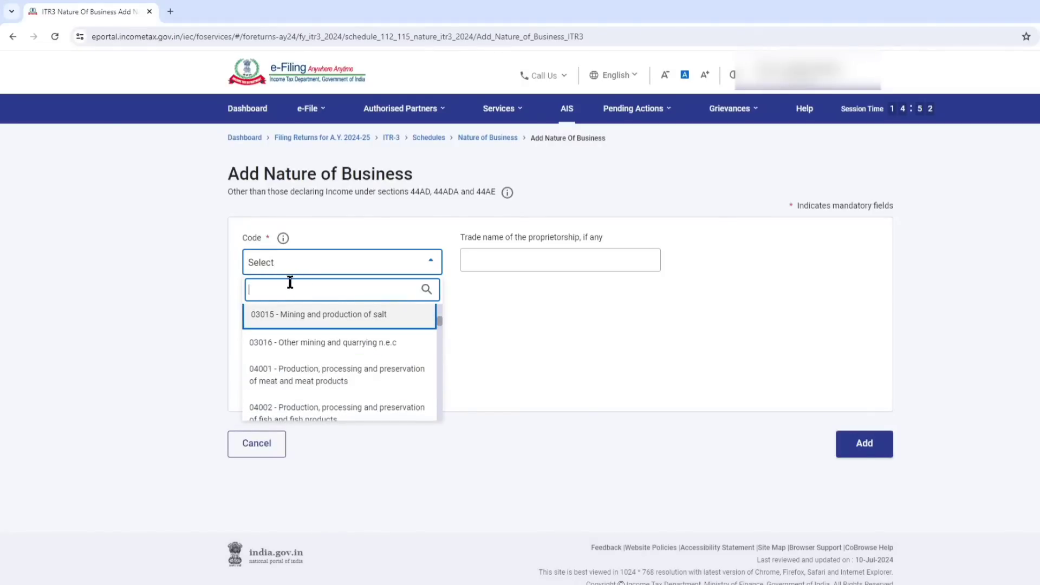
pyautogui.write('f')
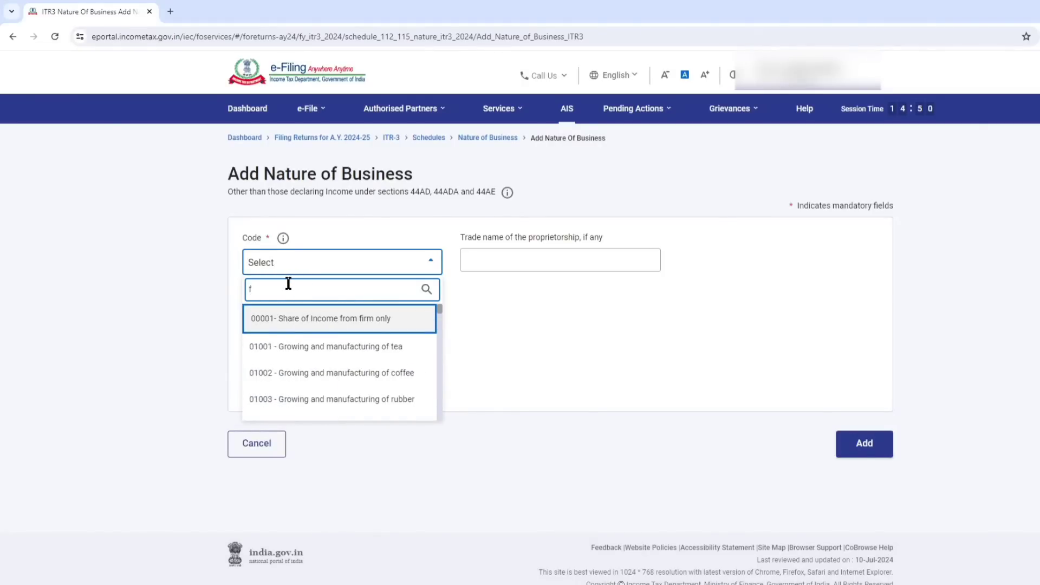
pyautogui.write('in')
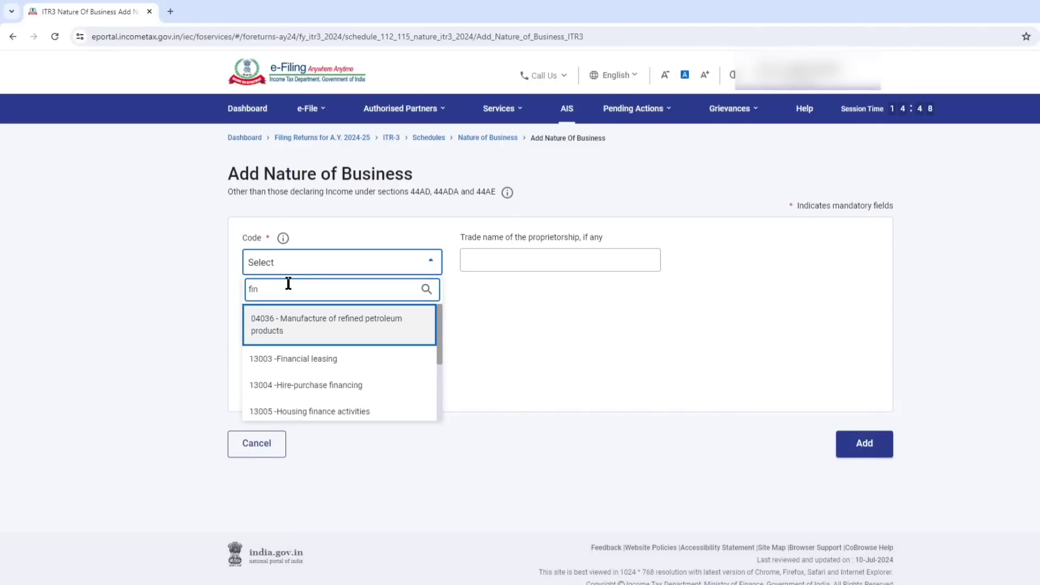
pyautogui.scroll(-3, 395, 356)
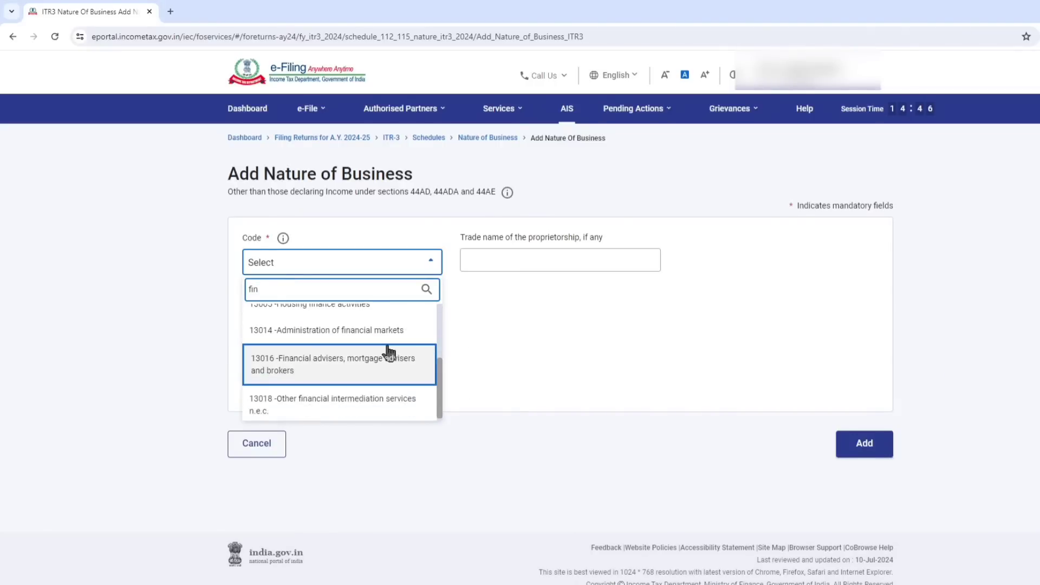
pyautogui.click(347, 403)
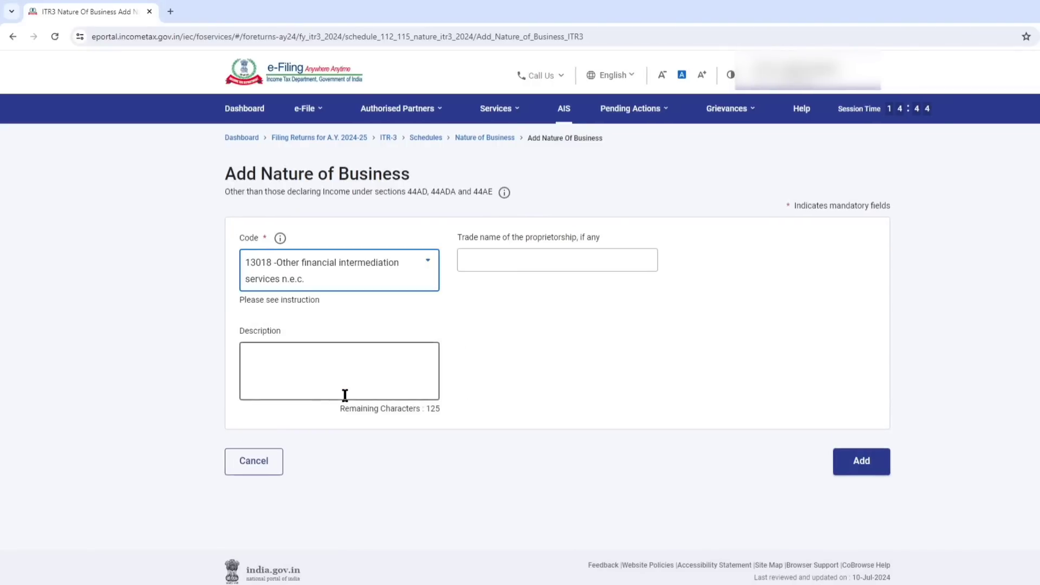
# Enter ABC as the trade name of the proprietorship and begin editing the business description.
pyautogui.click(516, 256)
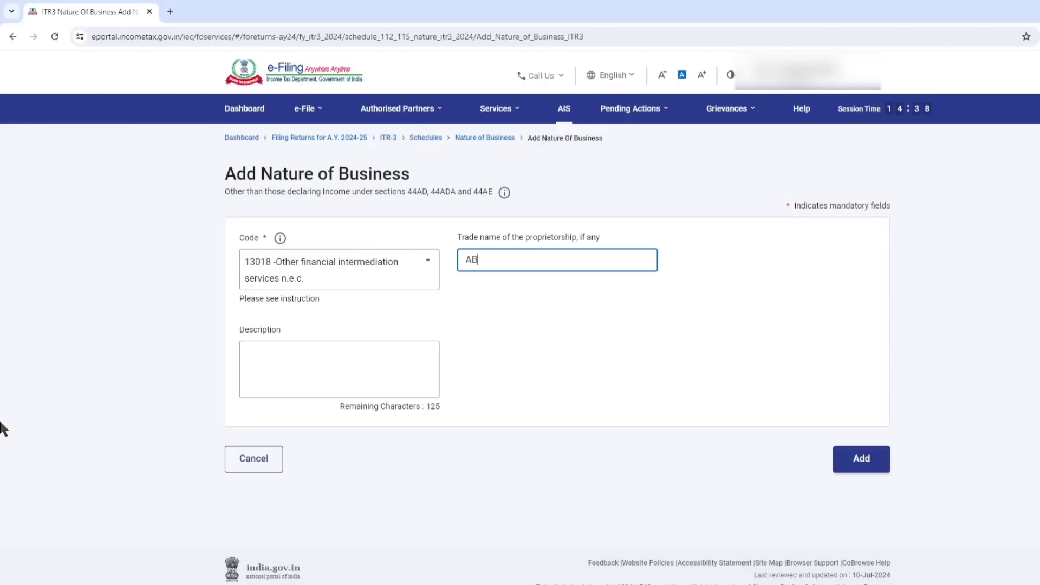
pyautogui.click(292, 363)
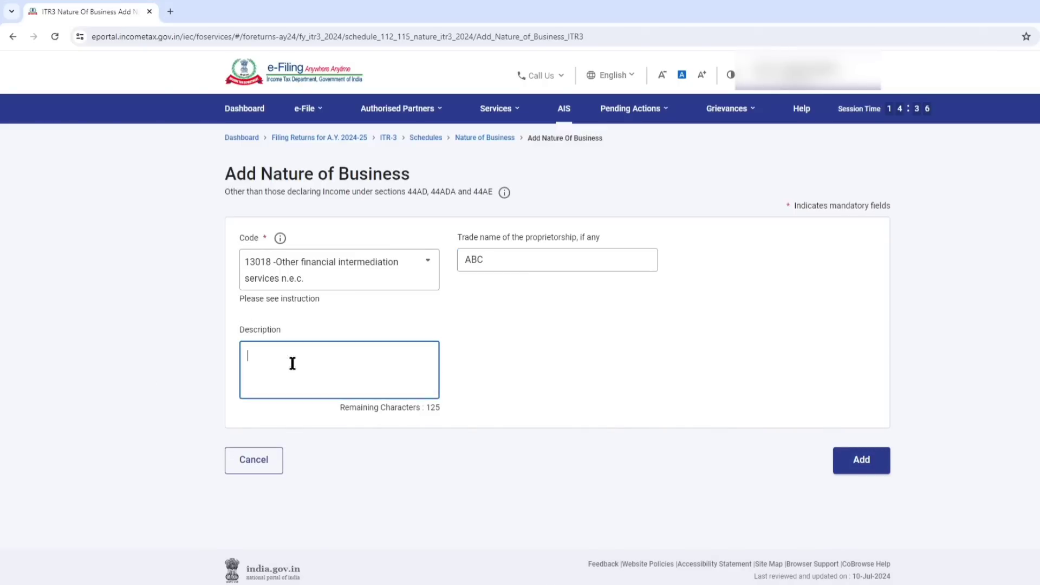
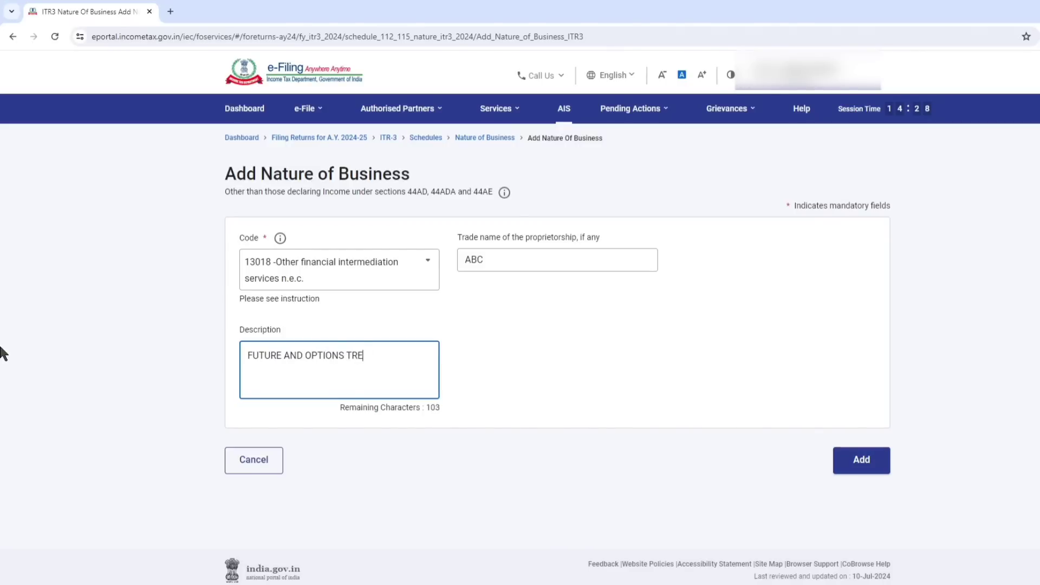
# Complete the business description as FUTURE AND OPTIONS TRADING and add the nature of business entry.
pyautogui.write('ADING')
pyautogui.press('BackSpace')
pyautogui.press('BackSpace')
pyautogui.press('BackSpace')
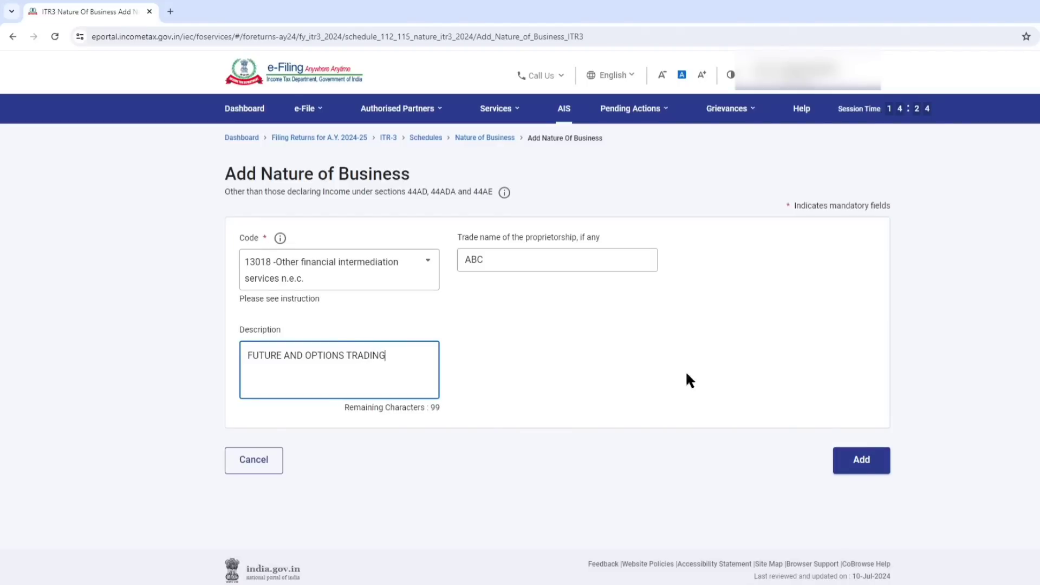
pyautogui.click(860, 460)
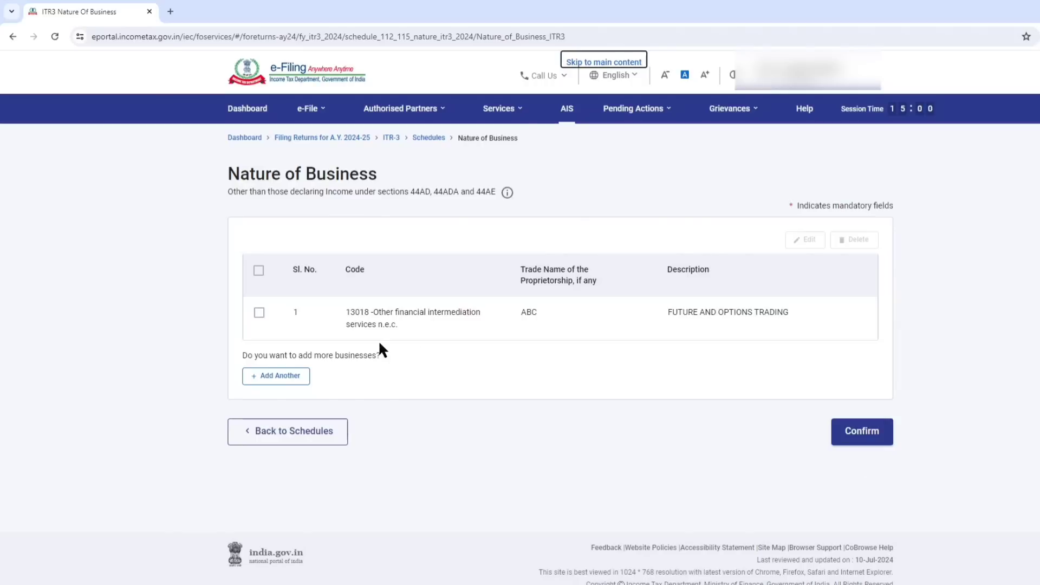
# Select the added business entry and confirm the Nature of Business schedule.
pyautogui.click(259, 312)
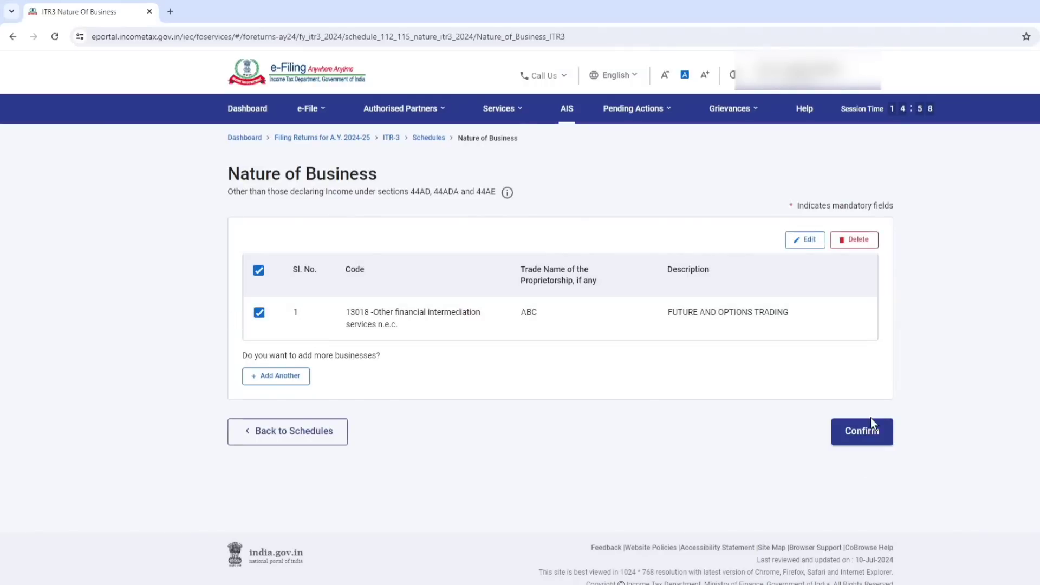
pyautogui.click(873, 439)
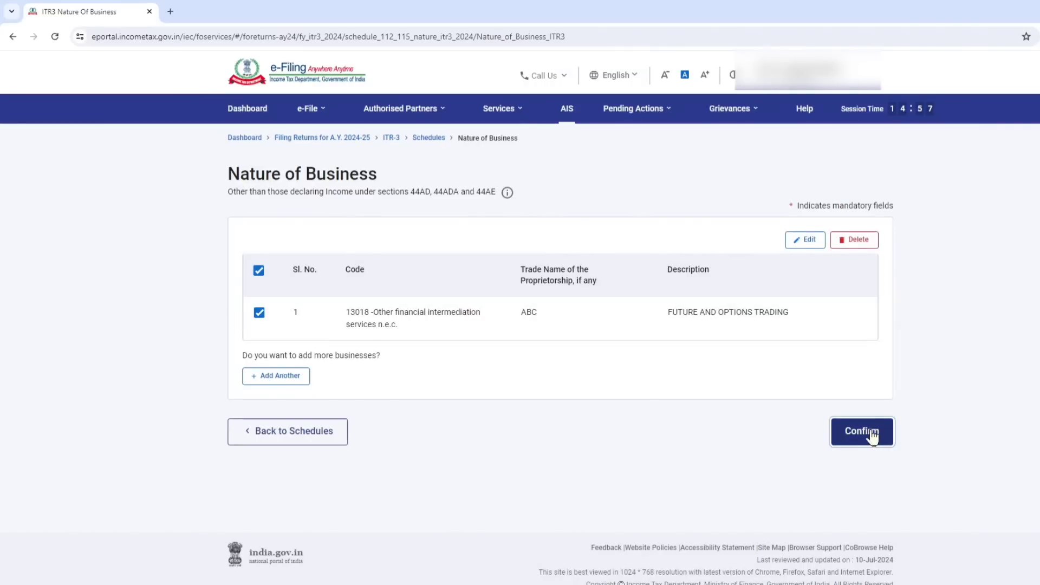
pyautogui.rightClick(864, 417)
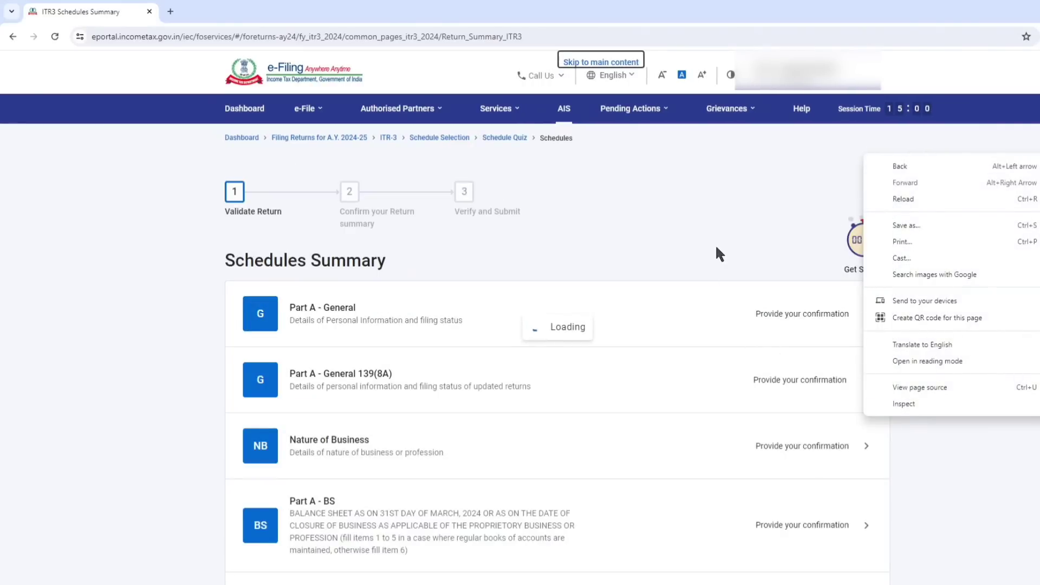
pyautogui.click(716, 247)
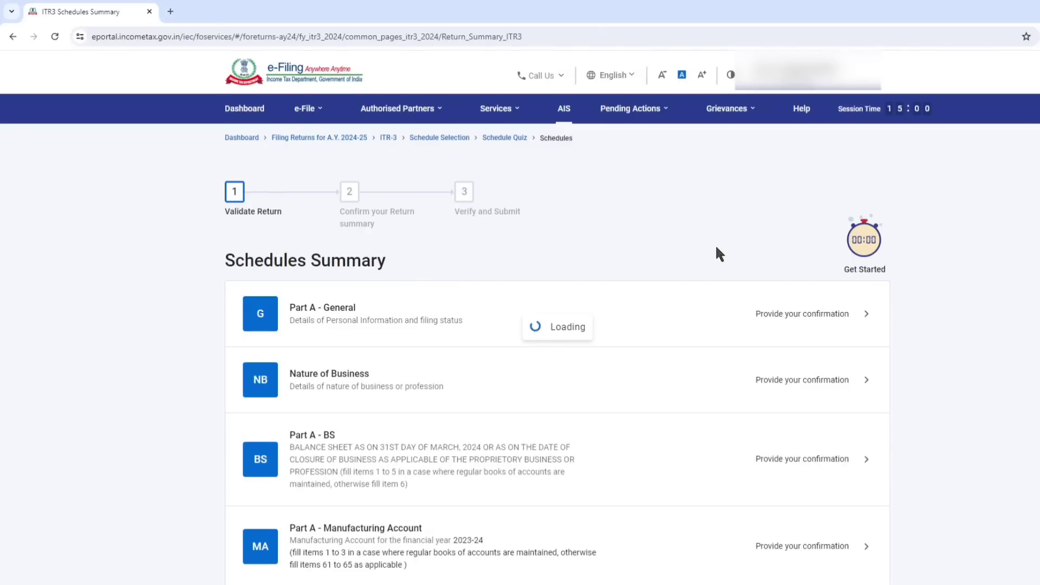
# Open the Part A - BS schedule and start adding details under Sources of Funds.
pyautogui.scroll(-1, 387, 394)
pyautogui.scroll(-2, 387, 394)
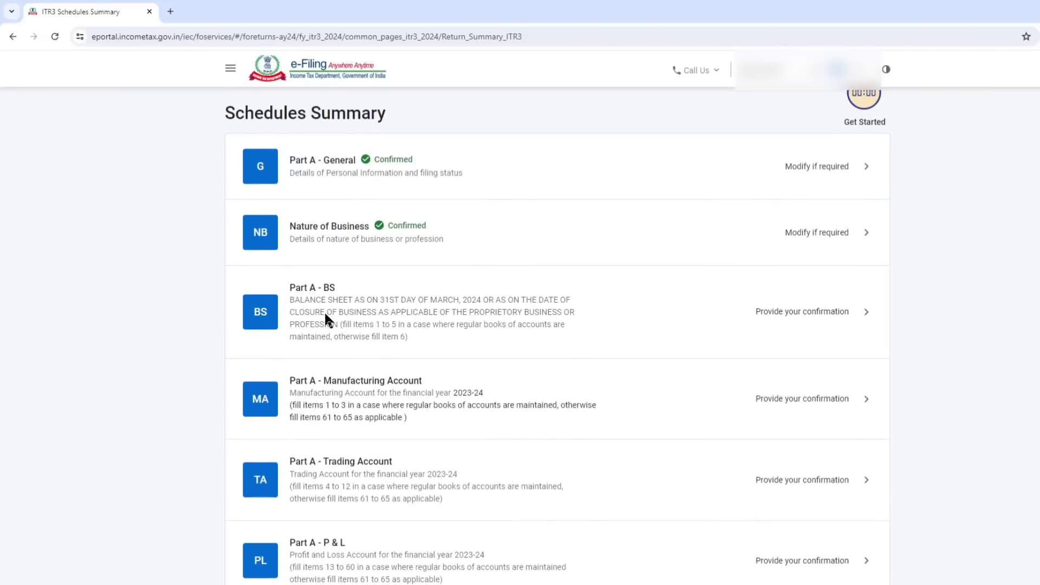
pyautogui.click(480, 305)
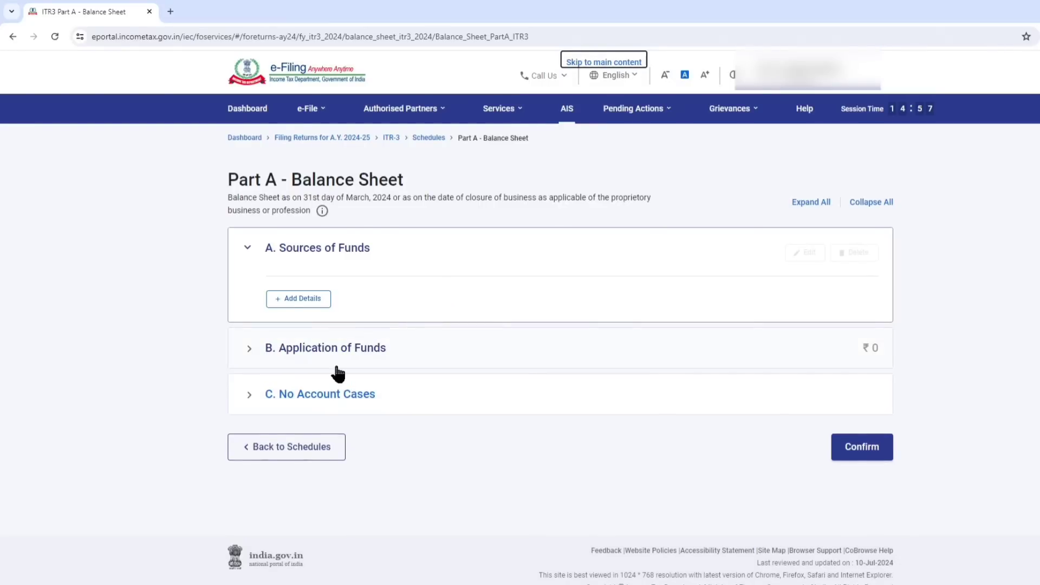
pyautogui.moveTo(281, 255); pyautogui.dragTo(379, 254)
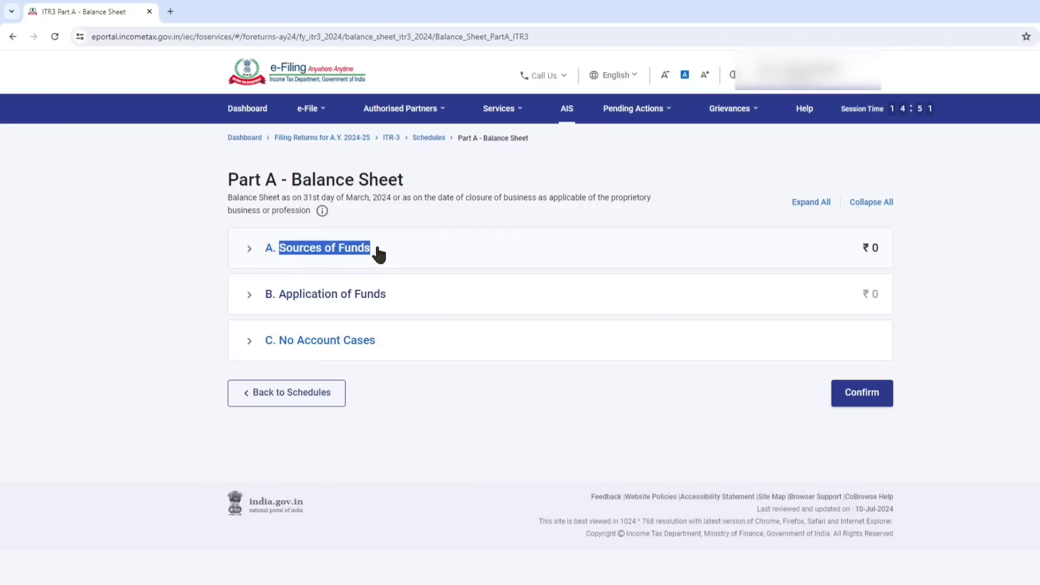
pyautogui.click(367, 259)
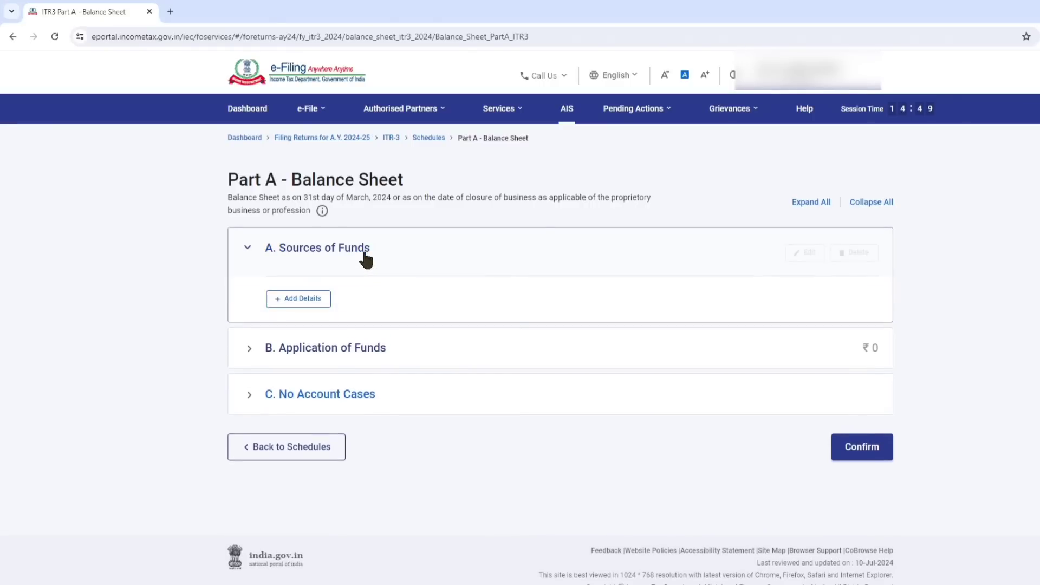
pyautogui.click(299, 299)
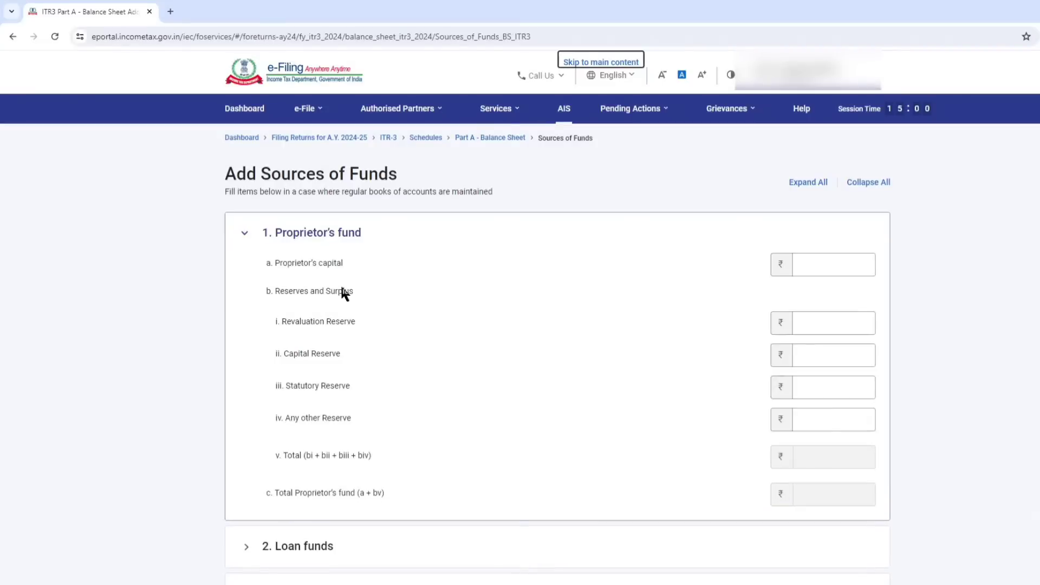
# Look up the proprietor's capital in the ITR-3 workbook and enter 1,00,000 as Proprietor's capital.
pyautogui.moveTo(277, 261); pyautogui.dragTo(364, 271)
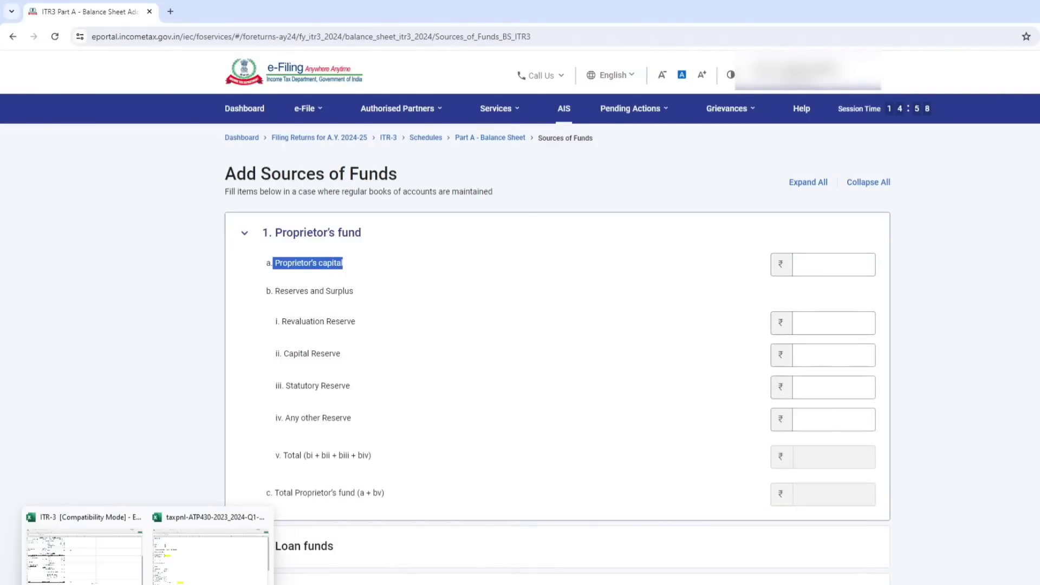
pyautogui.click(120, 568)
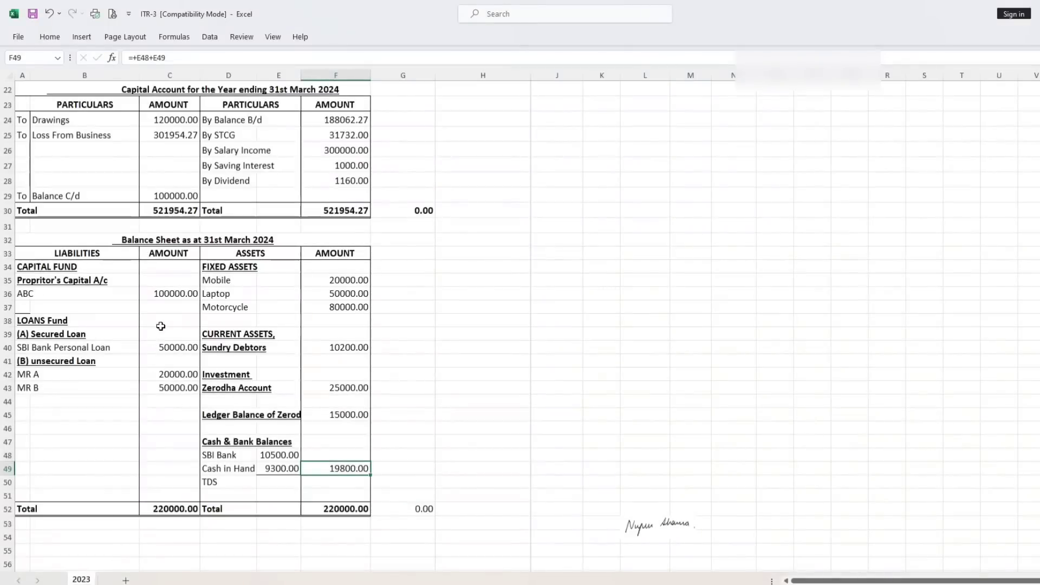
pyautogui.click(173, 293)
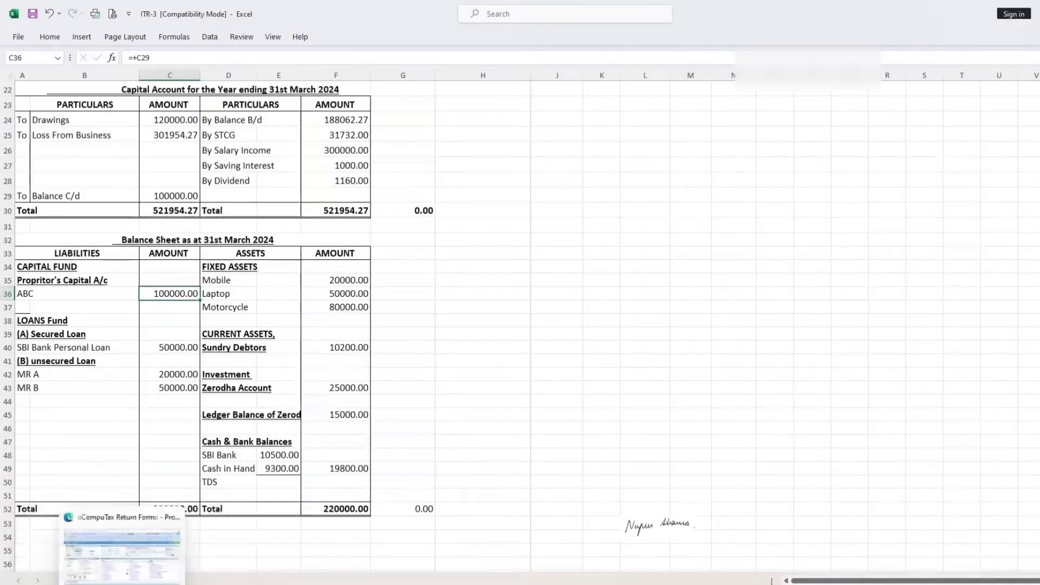
pyautogui.click(170, 562)
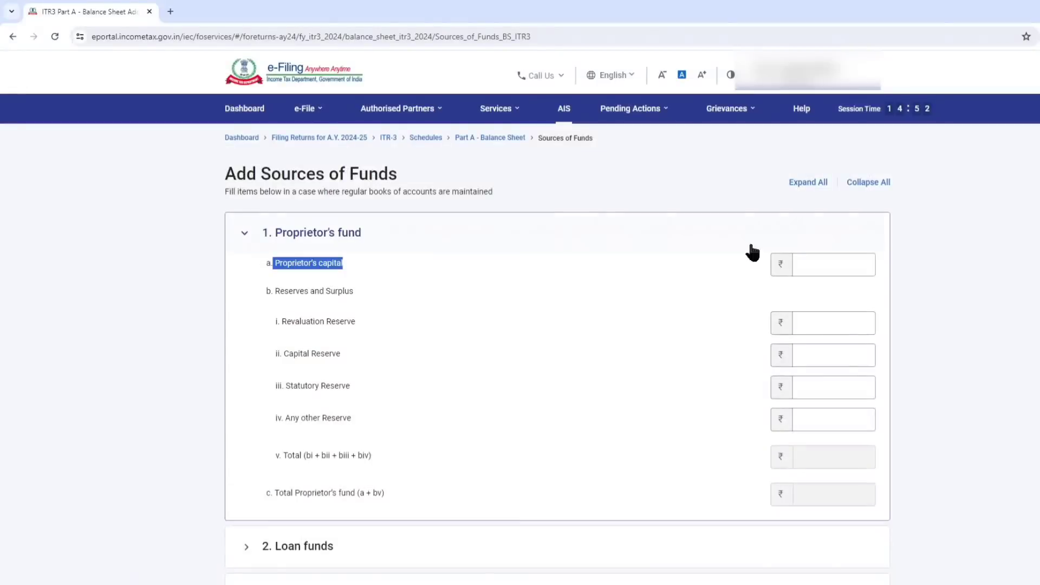
pyautogui.click(808, 259)
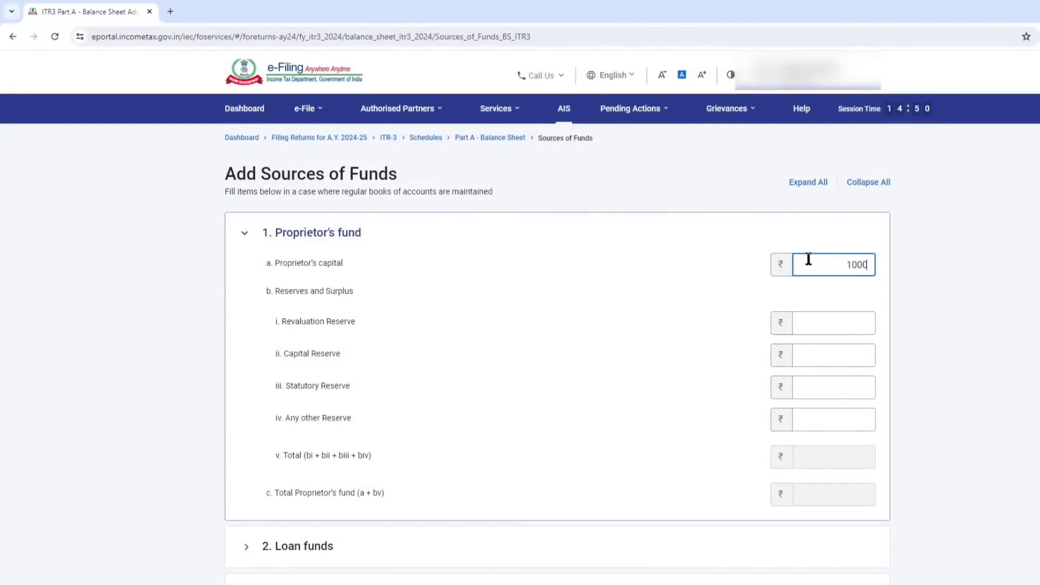
pyautogui.click(415, 351)
# Expand Loan funds, look up the loans in the ITR-3 workbook and enter 50,000 as secured rupee loans from banks.
pyautogui.scroll(-5, 406, 374)
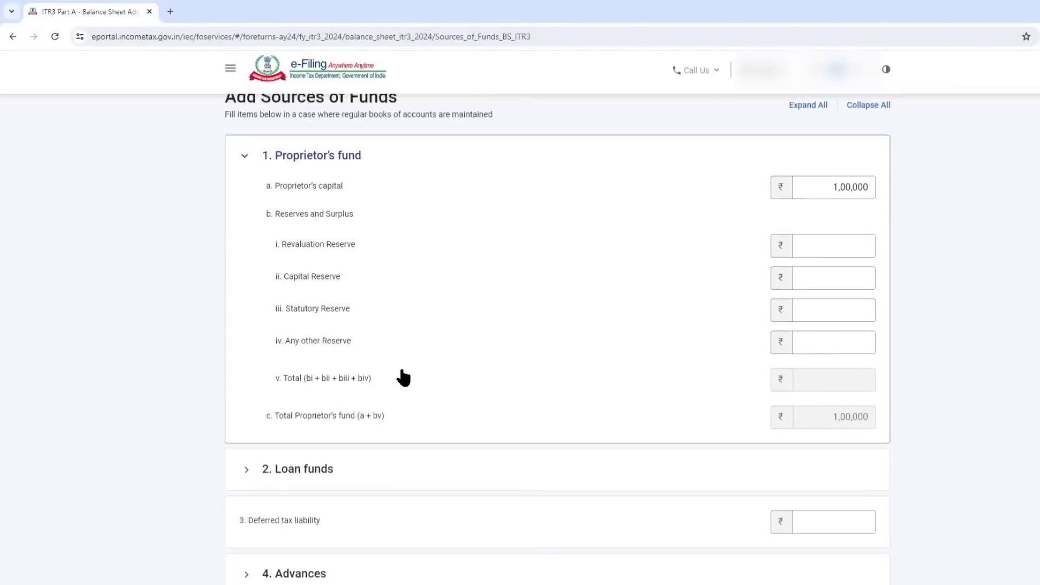
pyautogui.click(283, 284)
pyautogui.scroll(-4, 287, 255)
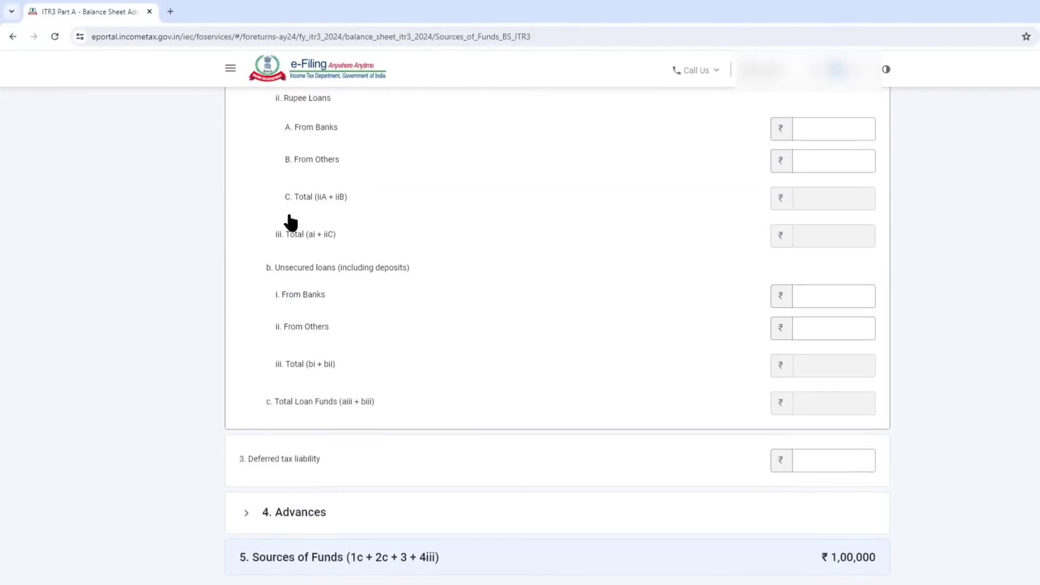
pyautogui.scroll(2, 309, 249)
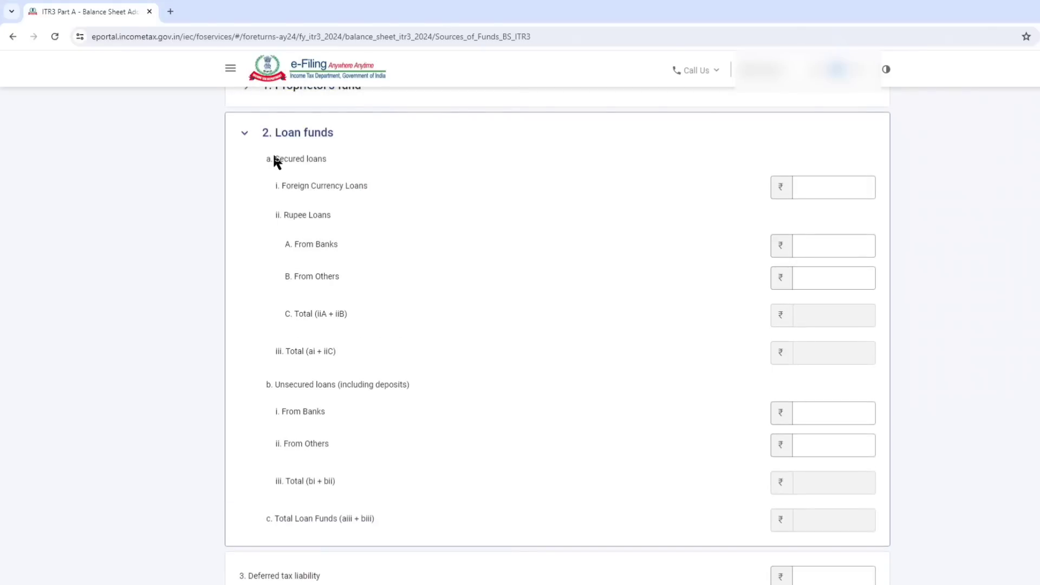
pyautogui.moveTo(275, 158); pyautogui.dragTo(318, 169)
pyautogui.click(844, 247)
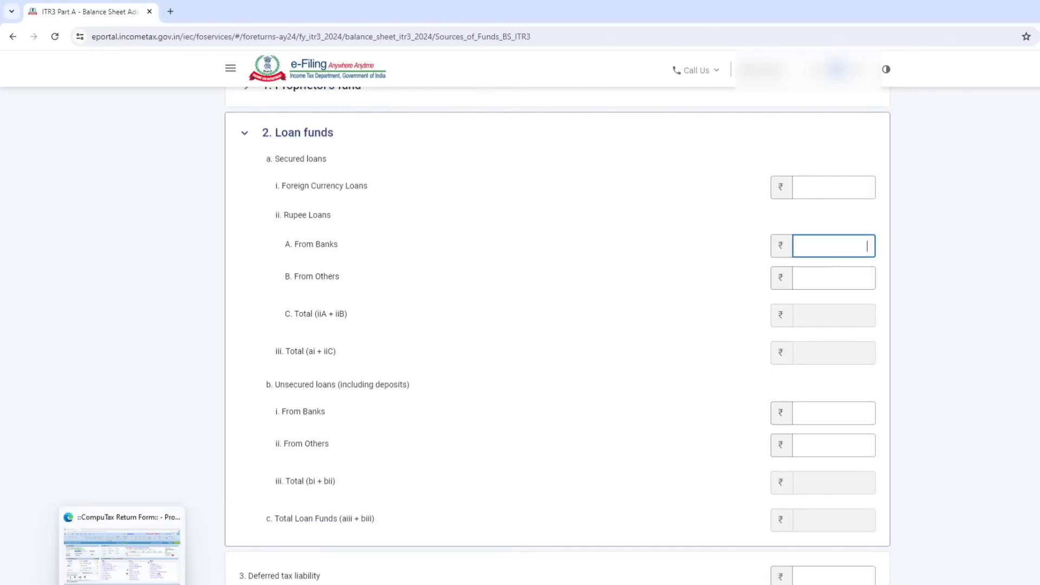
pyautogui.click(108, 555)
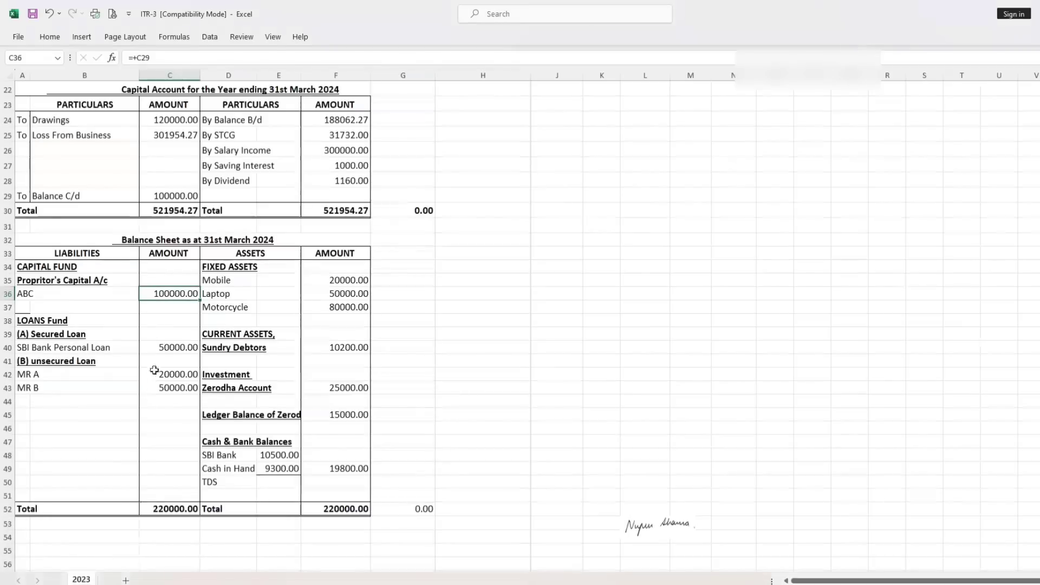
pyautogui.click(170, 347)
pyautogui.moveTo(163, 387); pyautogui.dragTo(163, 401)
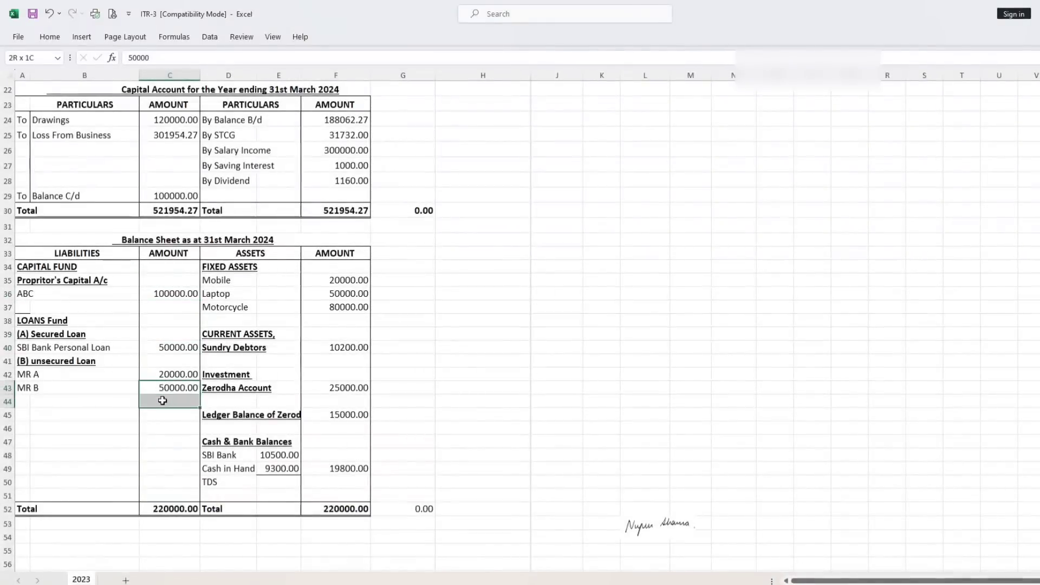
pyautogui.click(121, 429)
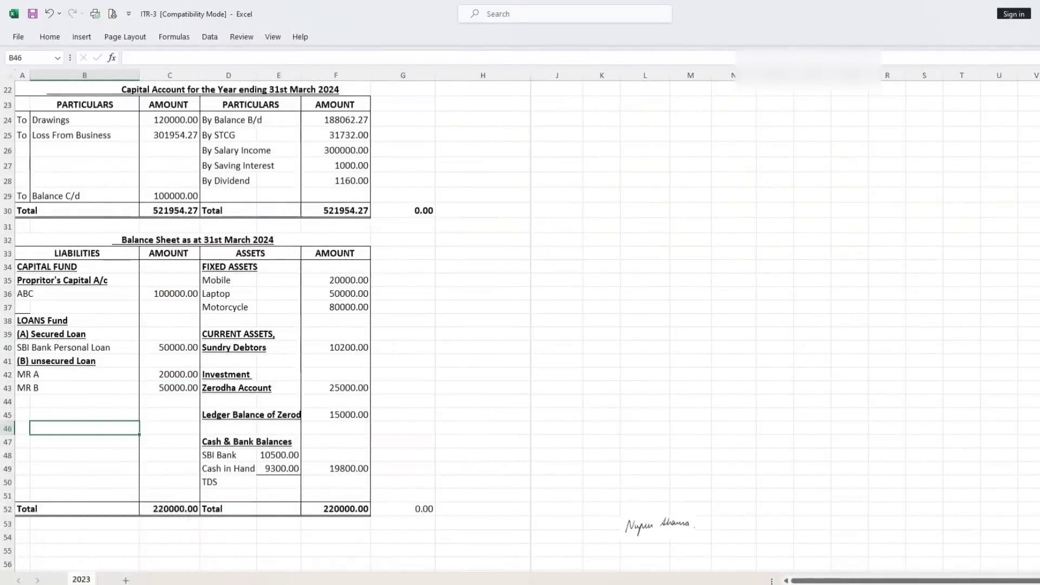
pyautogui.click(198, 574)
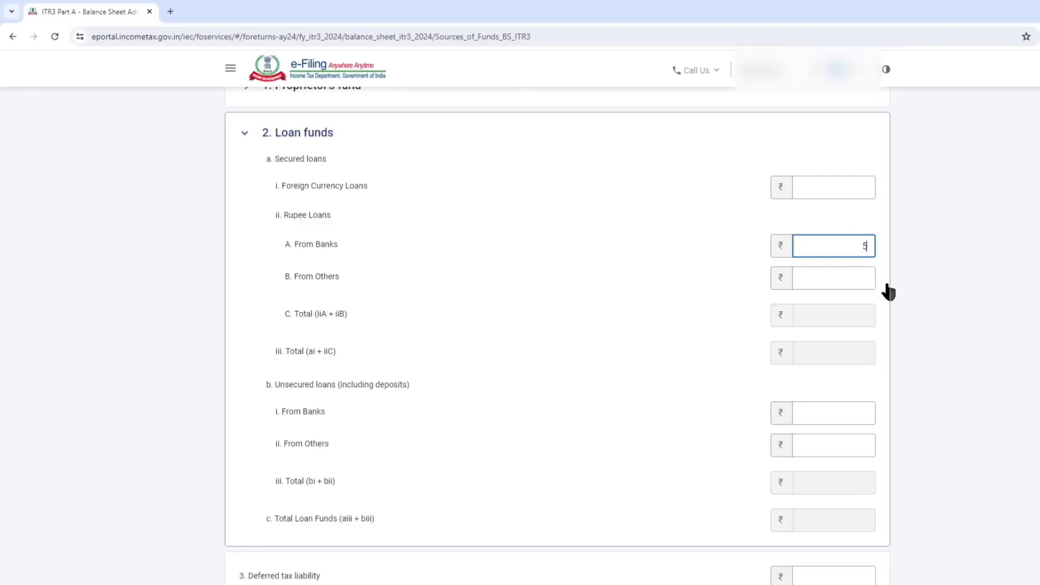
pyautogui.click(450, 306)
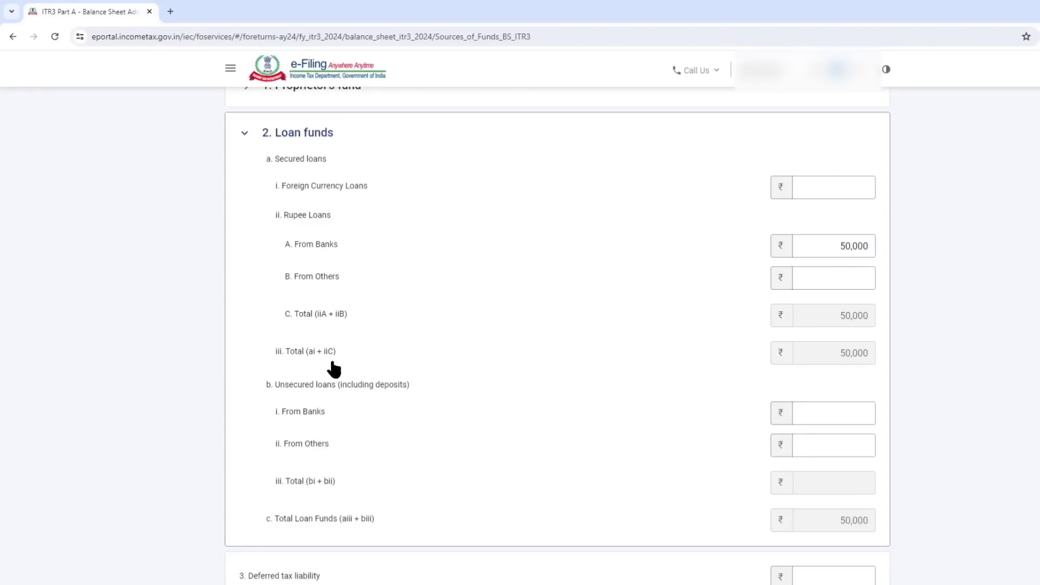
# Enter 70,000 as unsecured loans from others under Loan funds.
pyautogui.click(797, 440)
pyautogui.write('70000')
pyautogui.click(769, 443)
# Compare the Sources of Funds total with the liabilities total in the ITR-3 workbook and add the Sources of Funds details.
pyautogui.scroll(-4, 668, 439)
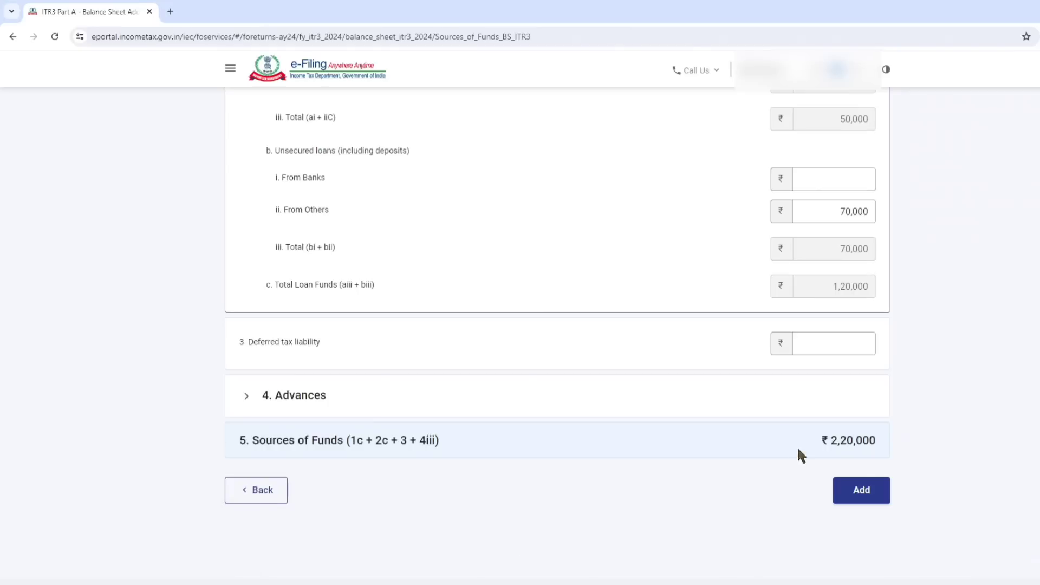
pyautogui.moveTo(817, 441); pyautogui.dragTo(881, 441)
pyautogui.moveTo(82, 582)
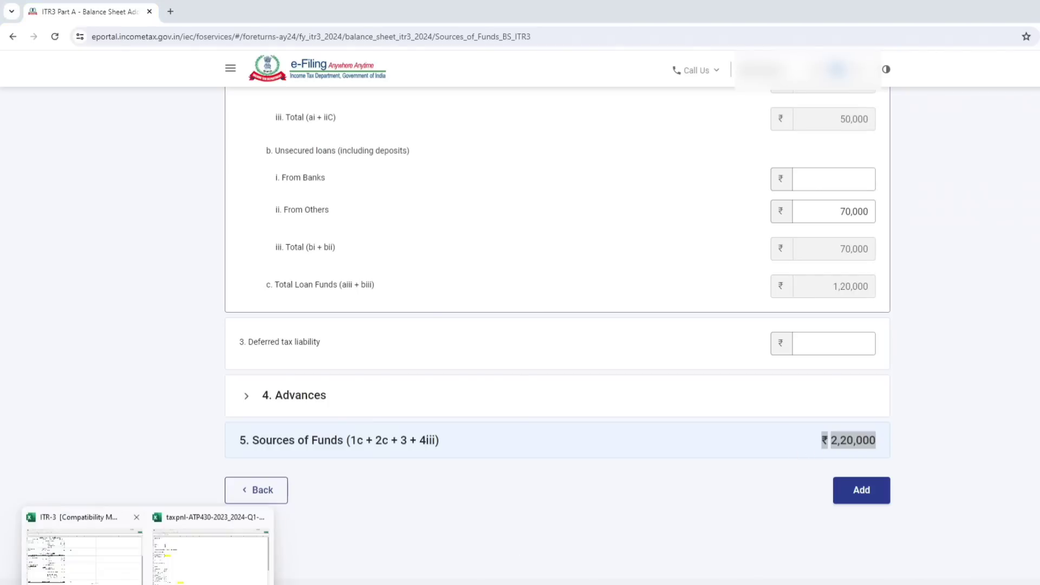
pyautogui.click(81, 541)
pyautogui.scroll(-3, 151, 487)
pyautogui.click(166, 422)
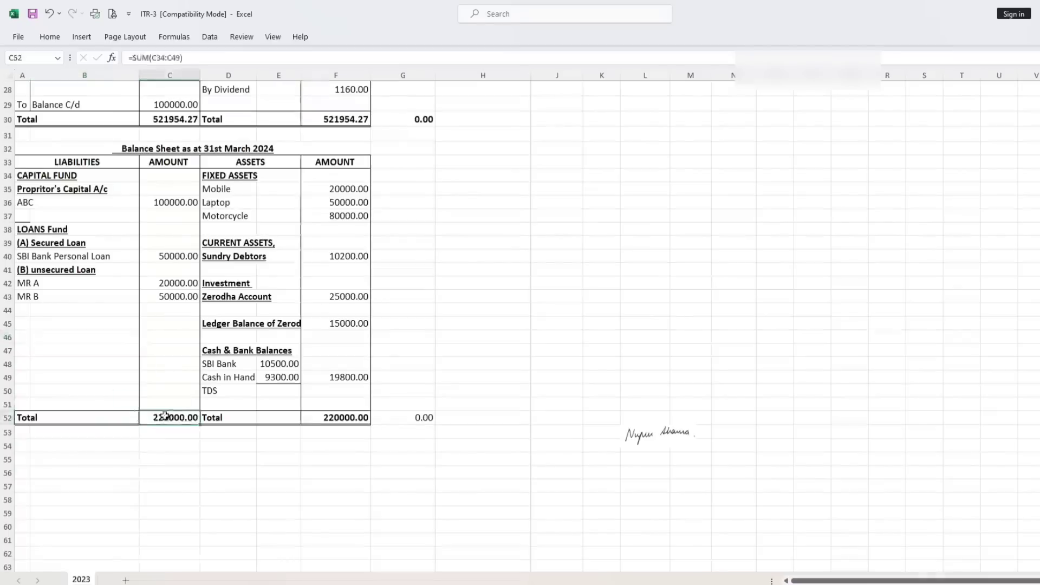
pyautogui.scroll(1, 168, 428)
pyautogui.moveTo(122, 583)
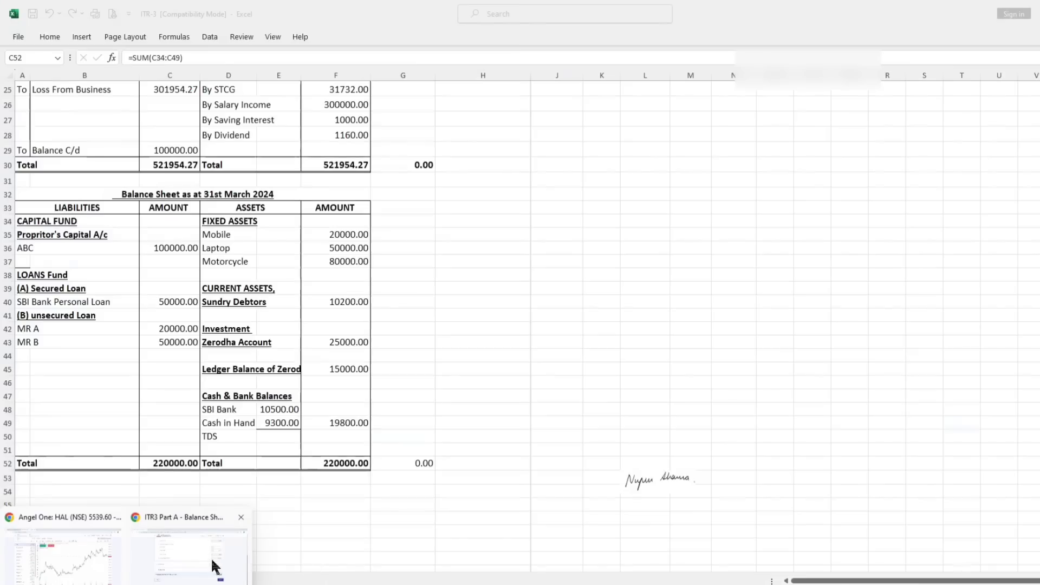
pyautogui.click(213, 564)
pyautogui.click(862, 491)
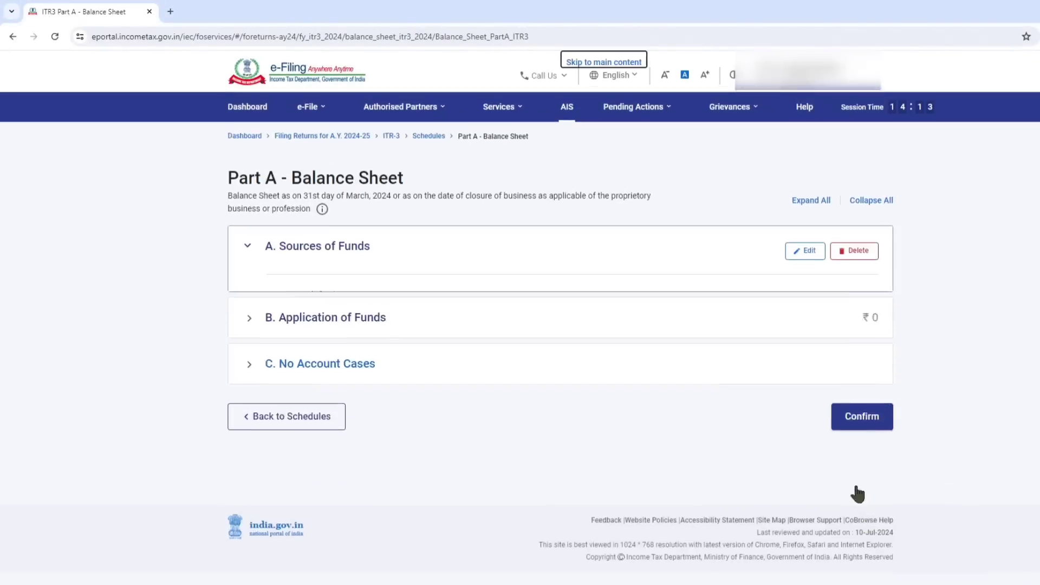
# Expand Application of Funds in the balance sheet and start adding its details.
pyautogui.scroll(-3, 712, 383)
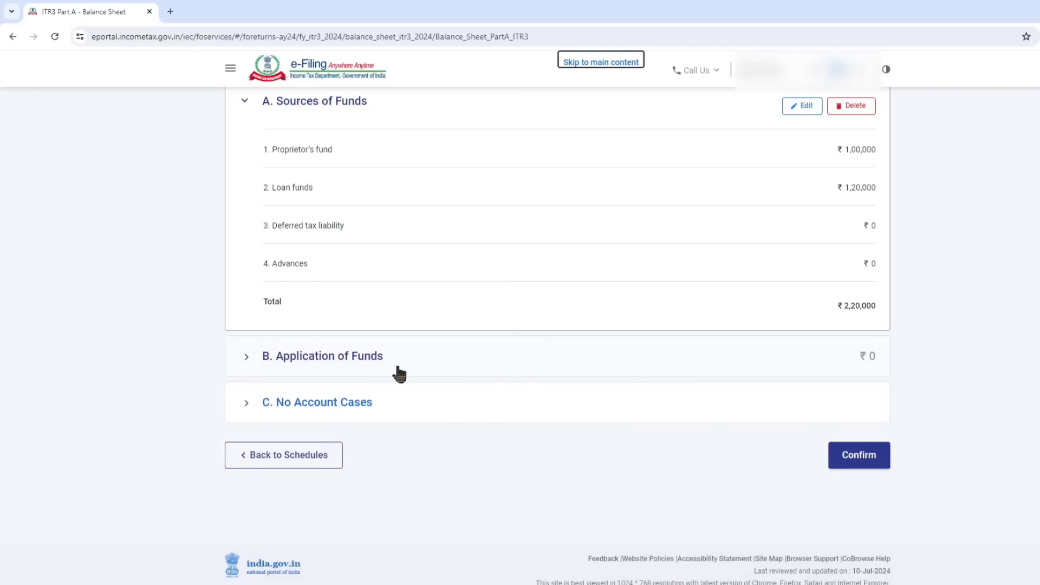
pyautogui.click(364, 357)
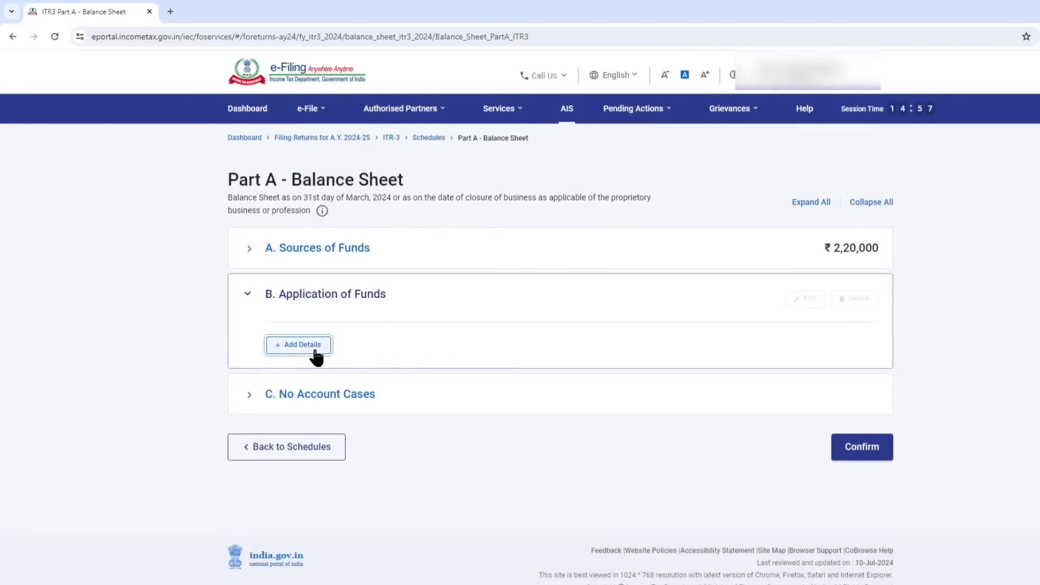
pyautogui.click(316, 347)
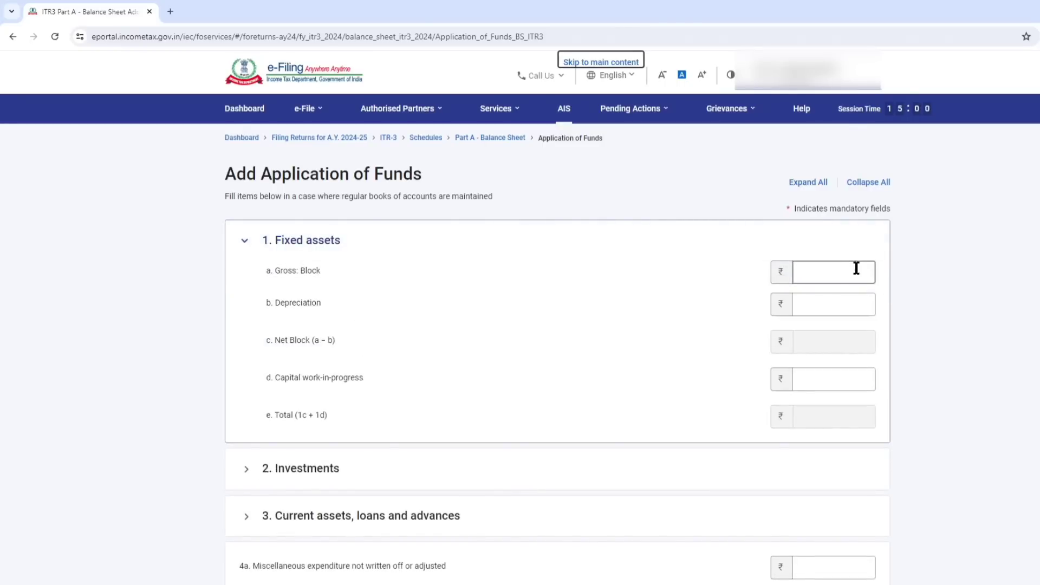
# Look up the mobile, laptop and motorcycle values in the ITR-3 workbook and enter 1,50,000 as Gross Block under Fixed assets.
pyautogui.click(856, 269)
pyautogui.moveTo(148, 584)
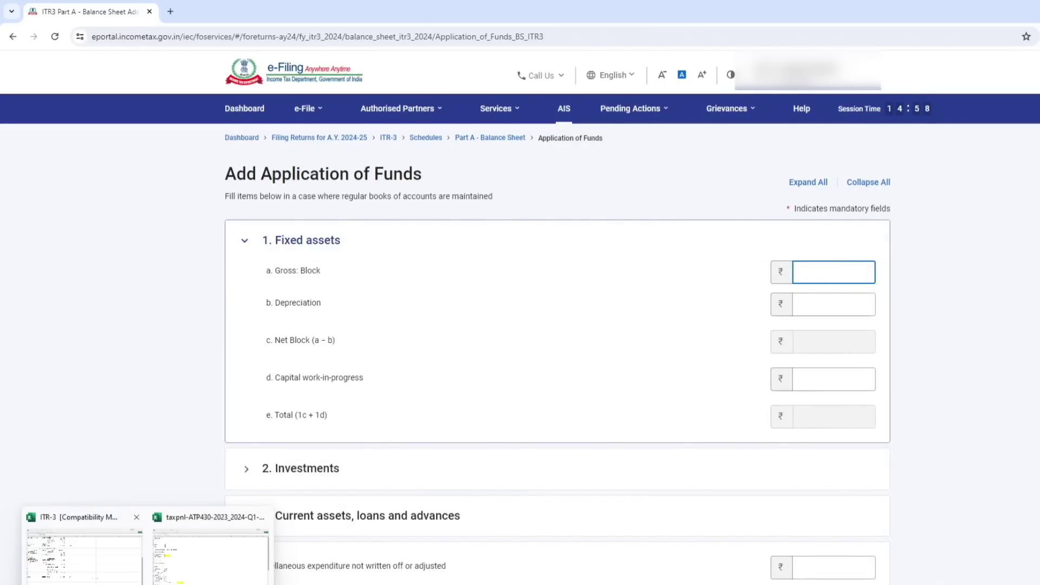
pyautogui.click(130, 554)
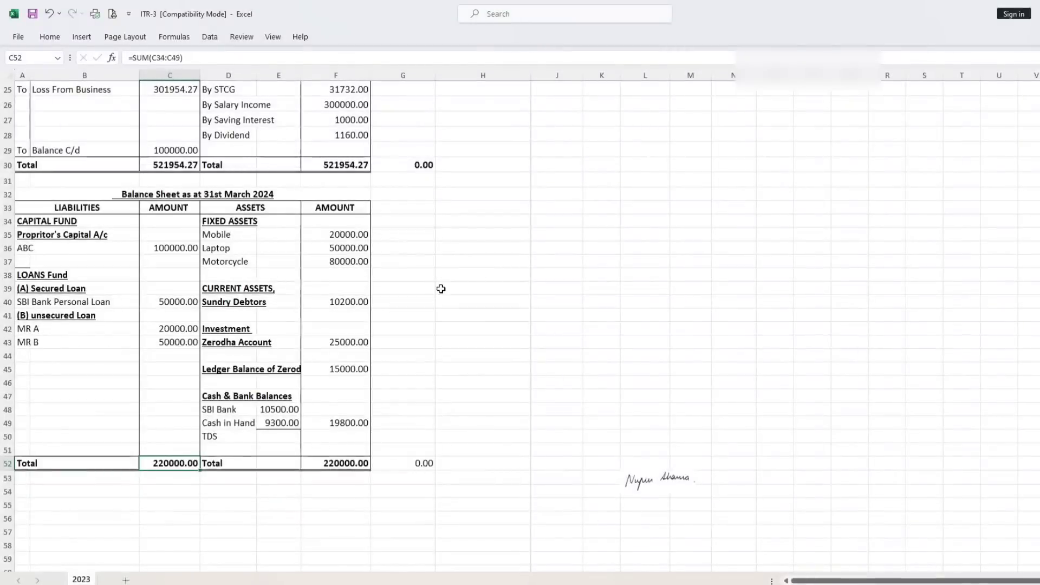
pyautogui.click(345, 258)
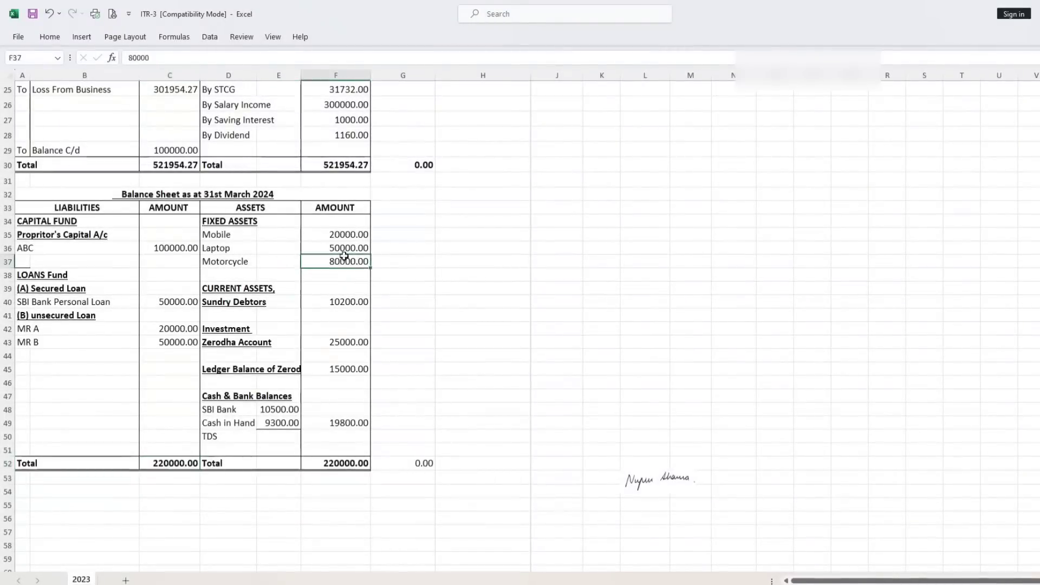
pyautogui.click(506, 249)
pyautogui.moveTo(331, 235); pyautogui.dragTo(349, 263)
pyautogui.moveTo(130, 582)
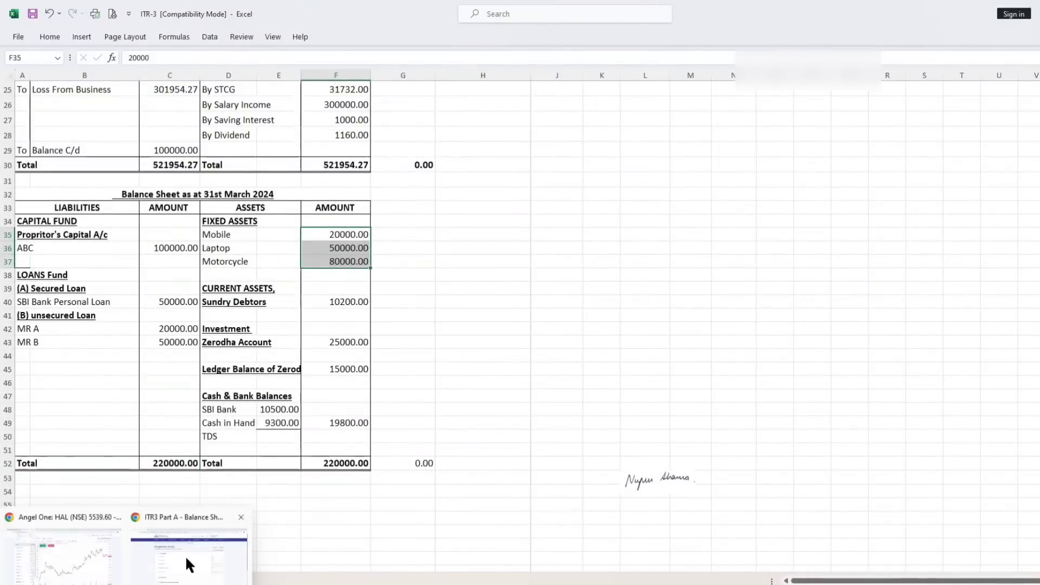
pyautogui.click(188, 566)
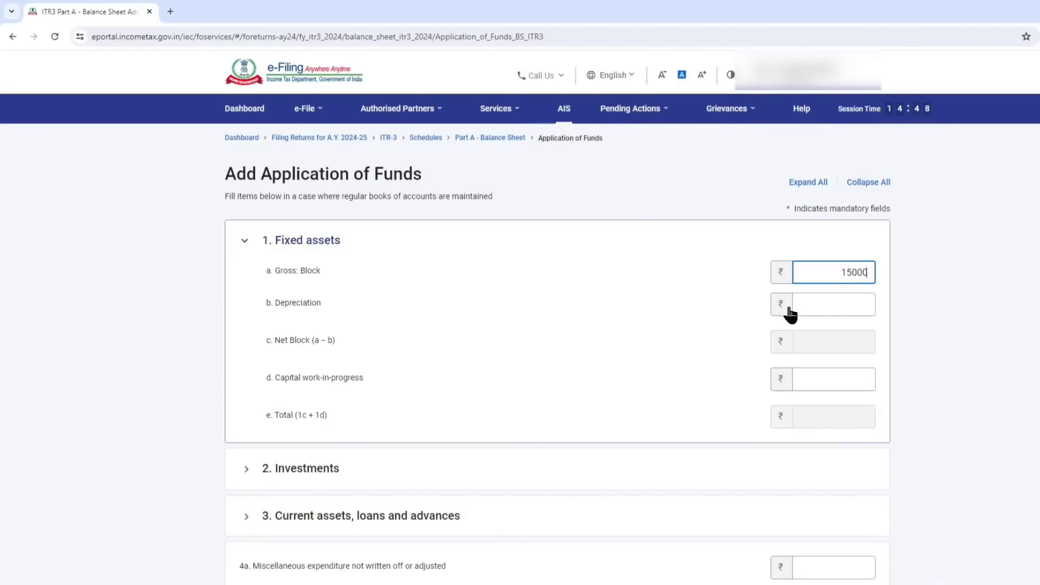
pyautogui.click(720, 319)
pyautogui.click(818, 312)
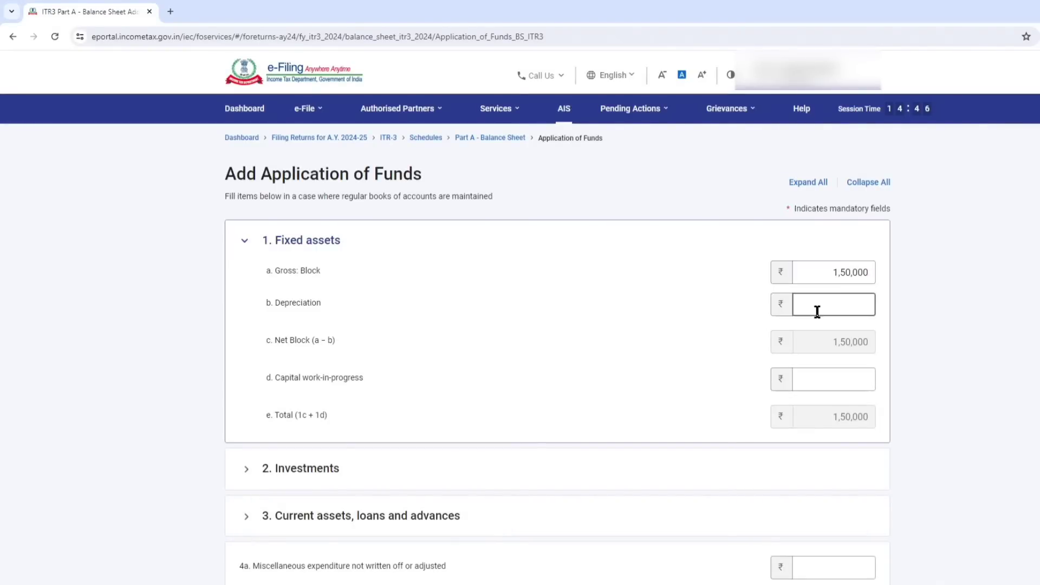
# Expand Current assets, loans and advances, look up the cash in hand in the ITR-3 workbook and enter 9,300 as Cash-in-hand.
pyautogui.scroll(-5, 810, 323)
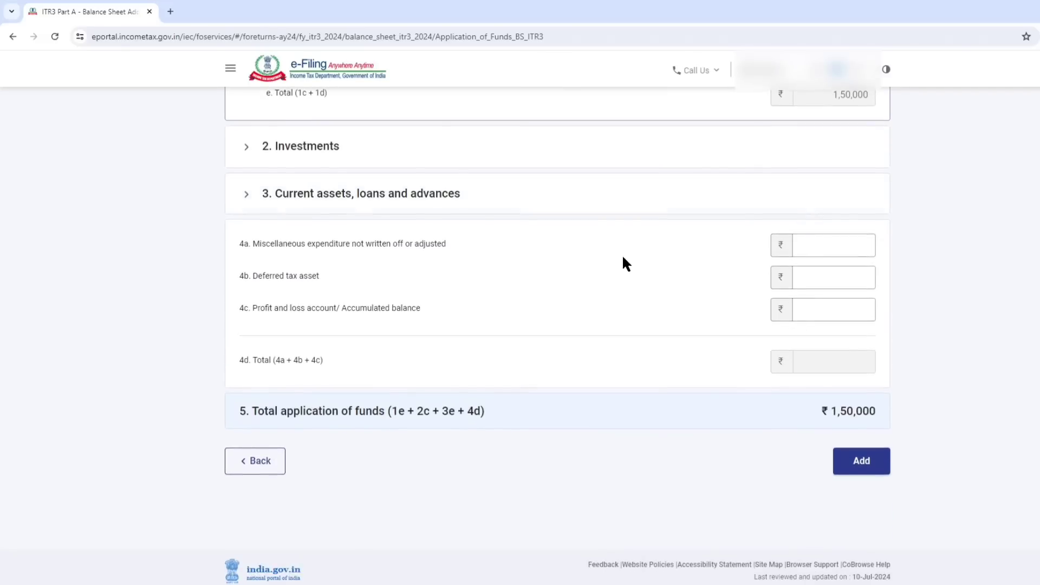
pyautogui.click(344, 244)
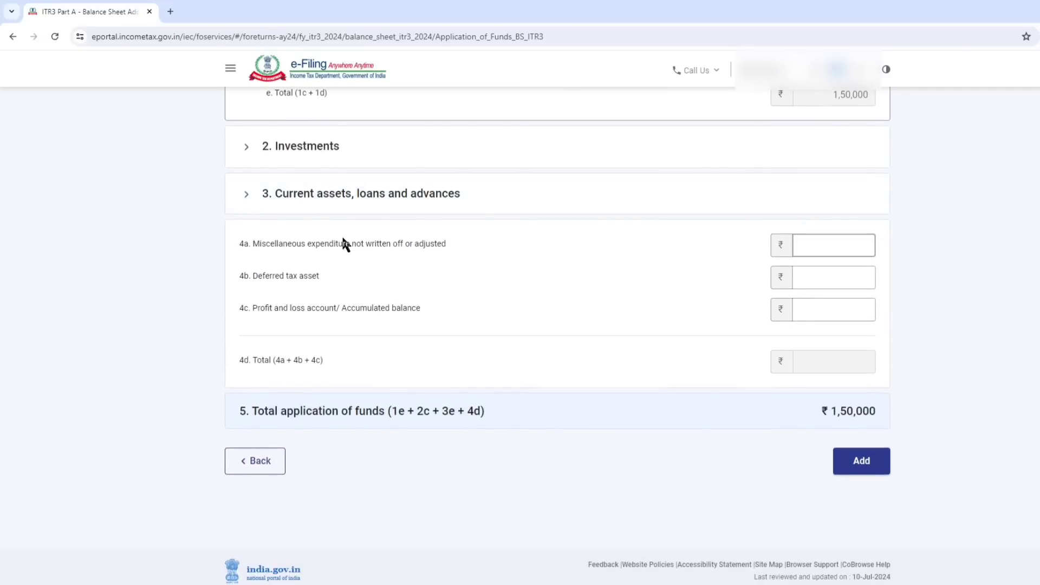
pyautogui.click(309, 193)
pyautogui.scroll(-3, 336, 222)
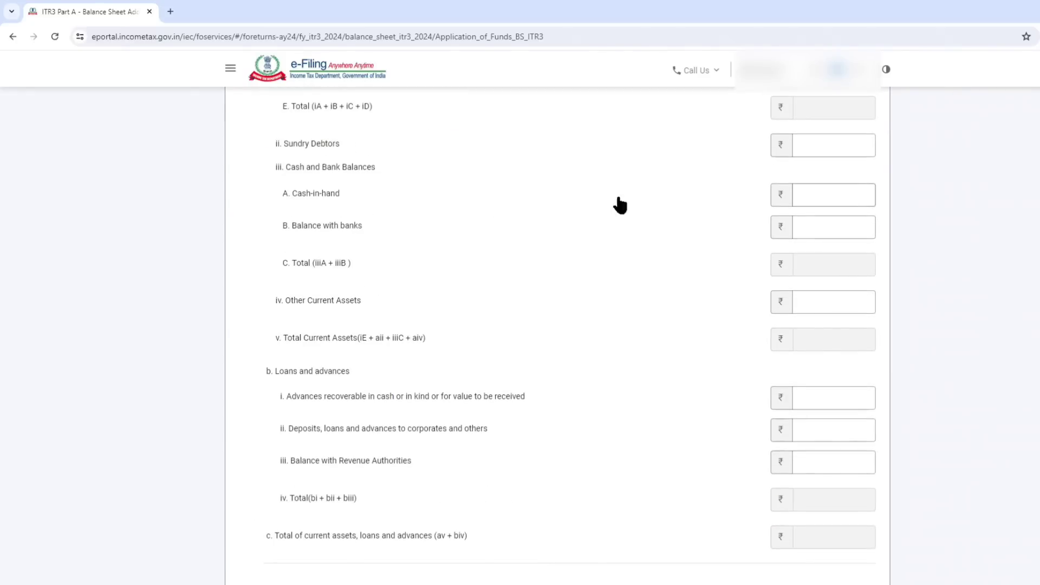
pyautogui.click(841, 199)
pyautogui.moveTo(162, 583)
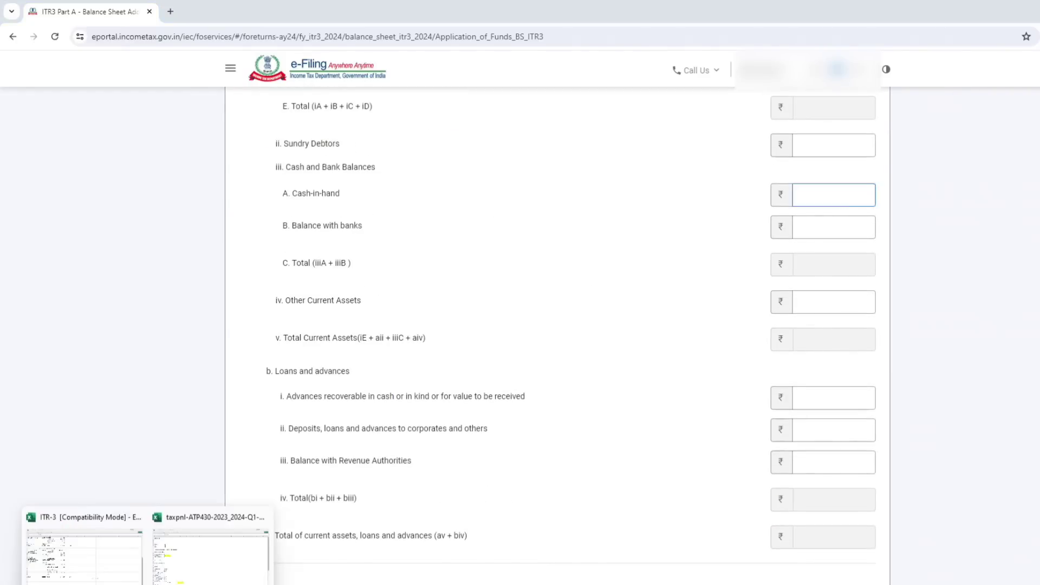
pyautogui.click(124, 545)
pyautogui.click(261, 425)
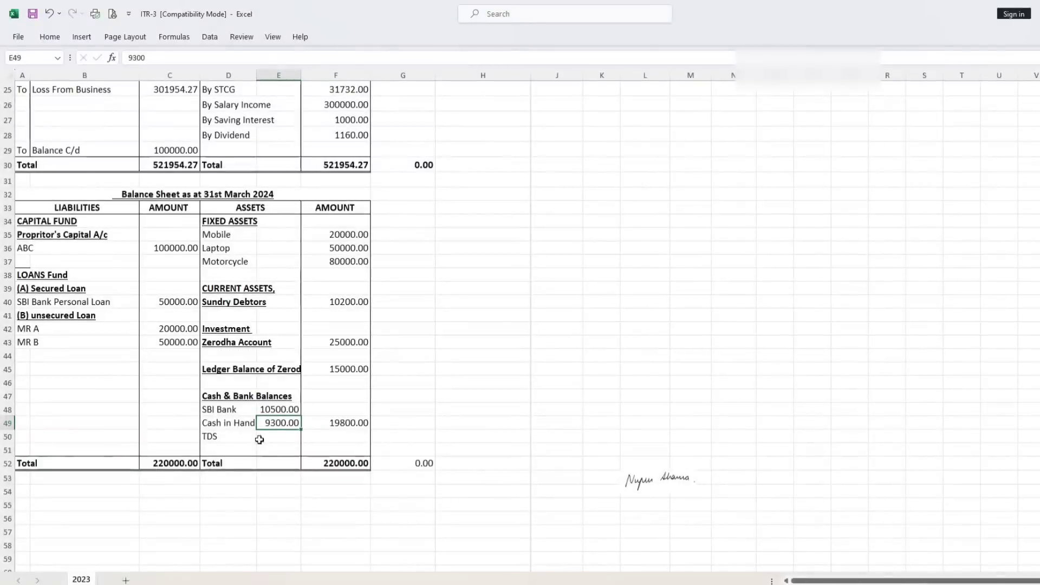
pyautogui.moveTo(162, 583)
pyautogui.moveTo(127, 583)
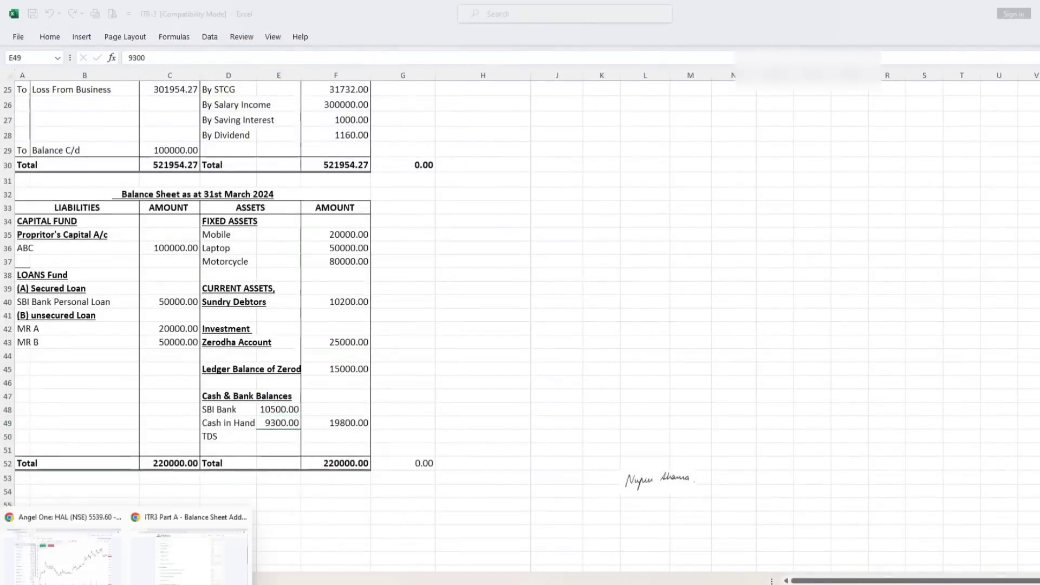
pyautogui.click(187, 555)
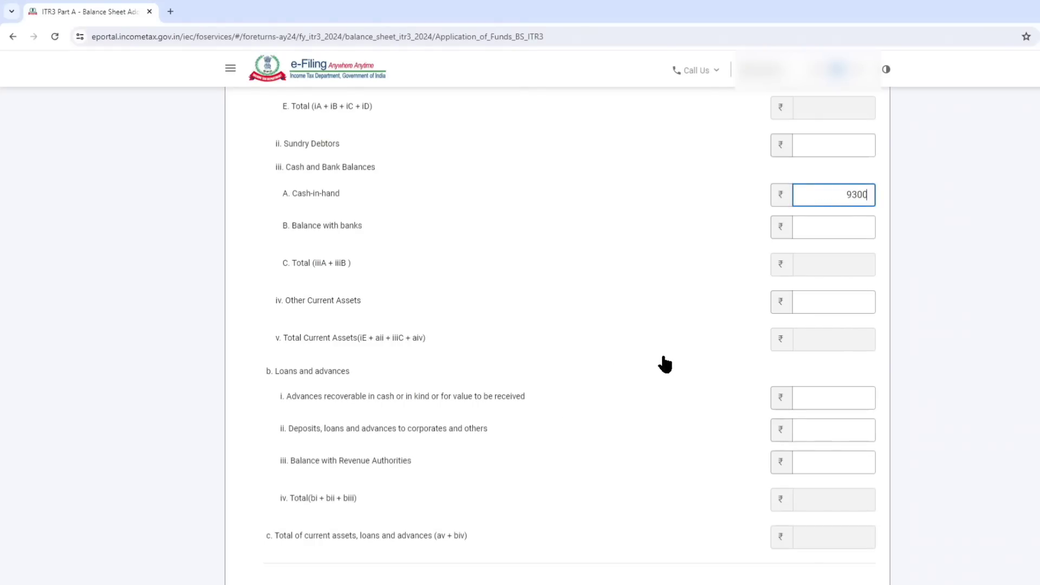
# Enter 10,500 as Balance with banks under Cash and Bank Balances.
pyautogui.click(848, 229)
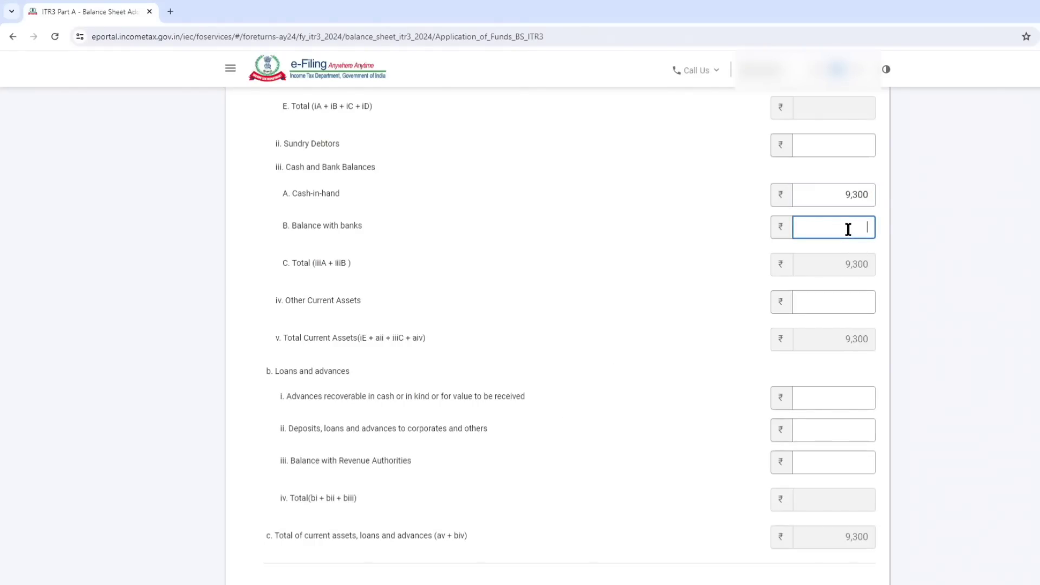
pyautogui.write('10500')
pyautogui.click(658, 194)
# Review the fixed assets, sundry debtors, Zerodha account investment and Zerodha ledger balance in the ITR-3 workbook's balance sheet.
pyautogui.scroll(1, 576, 353)
pyautogui.scroll(5, 575, 354)
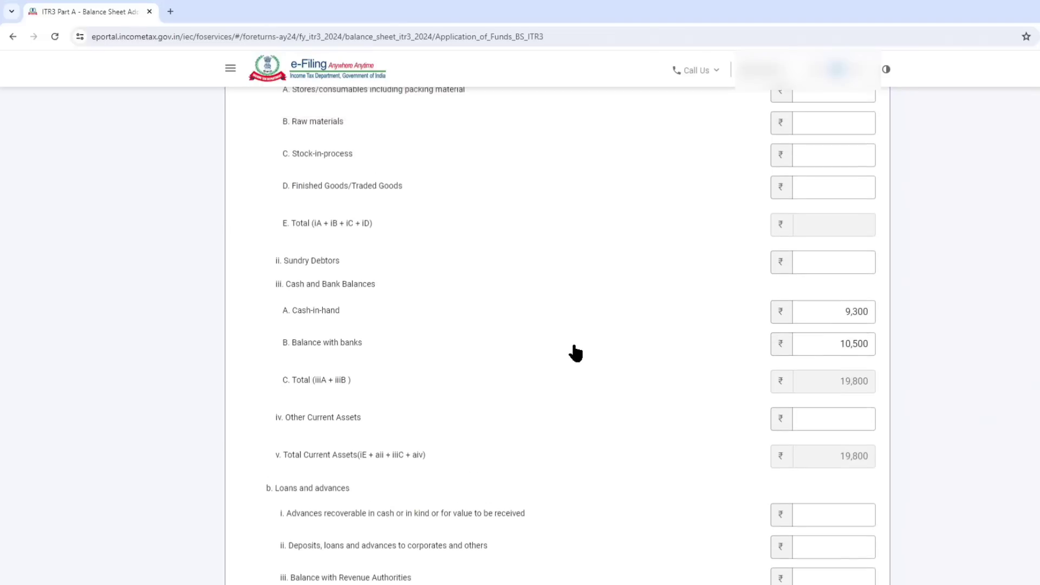
pyautogui.moveTo(173, 584)
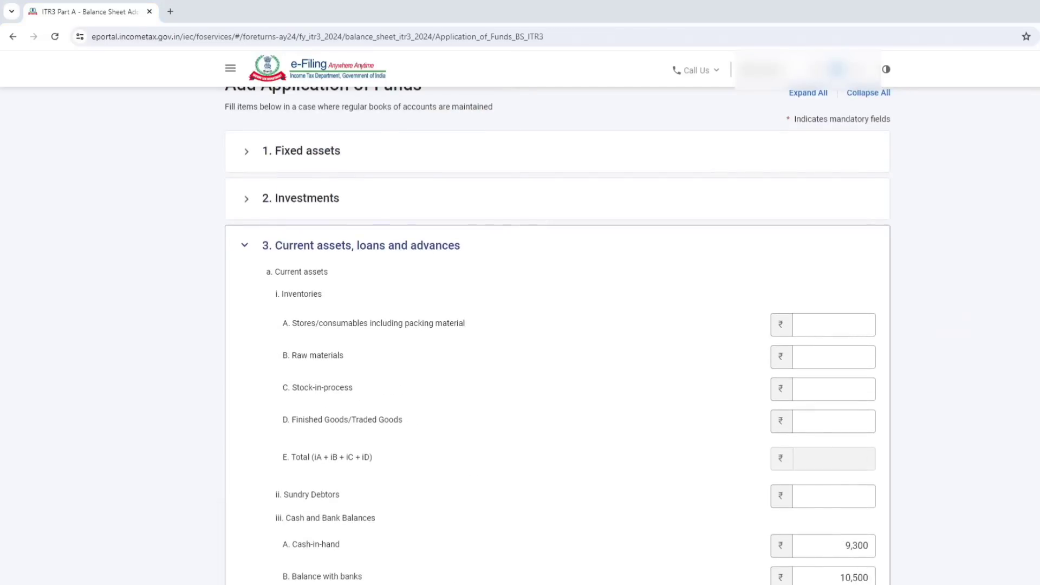
pyautogui.click(107, 542)
pyautogui.click(356, 236)
pyautogui.moveTo(356, 237); pyautogui.dragTo(353, 270)
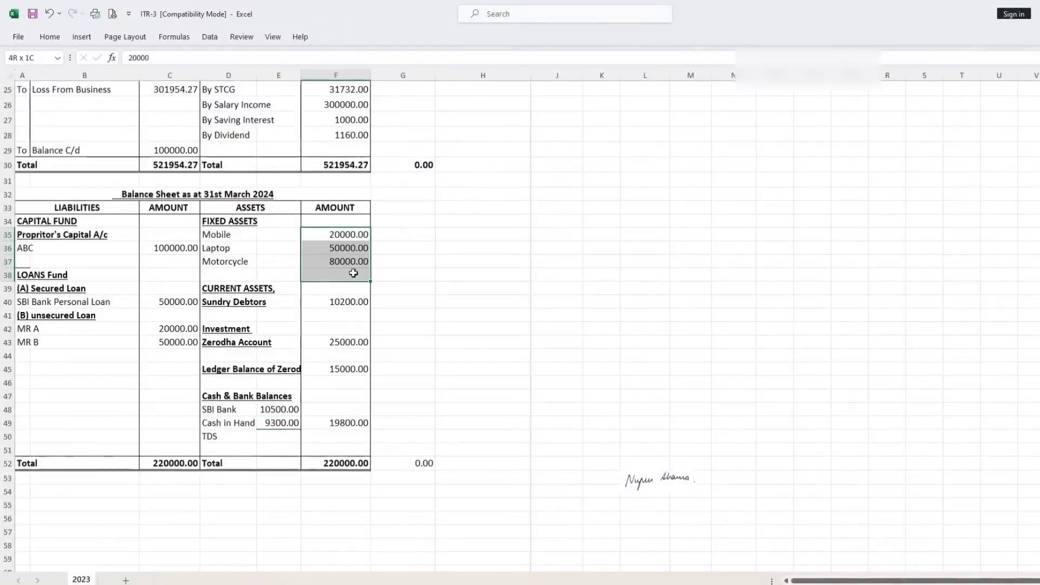
pyautogui.click(339, 301)
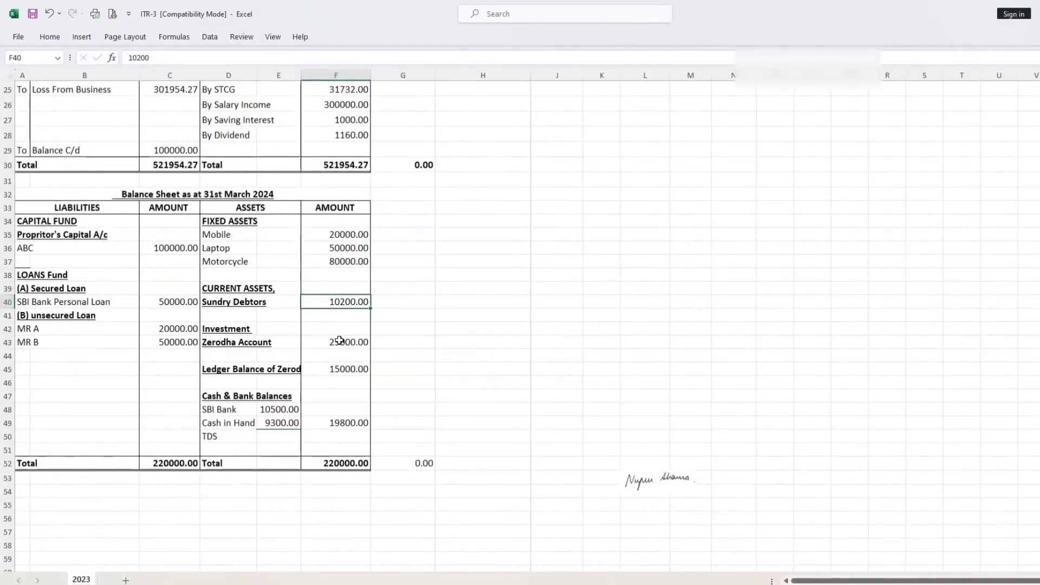
pyautogui.moveTo(347, 342); pyautogui.dragTo(348, 367)
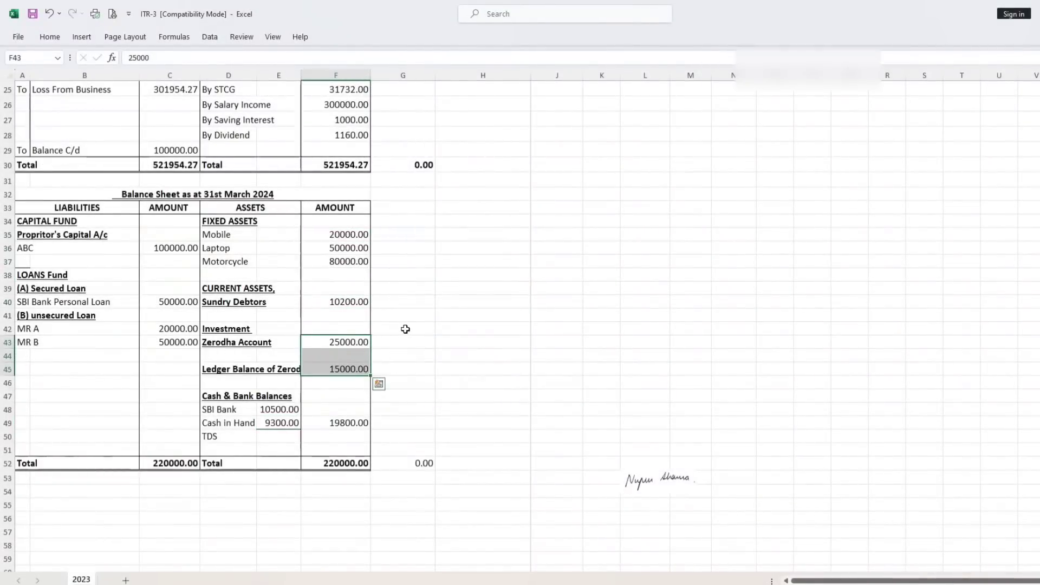
pyautogui.click(349, 340)
pyautogui.click(344, 371)
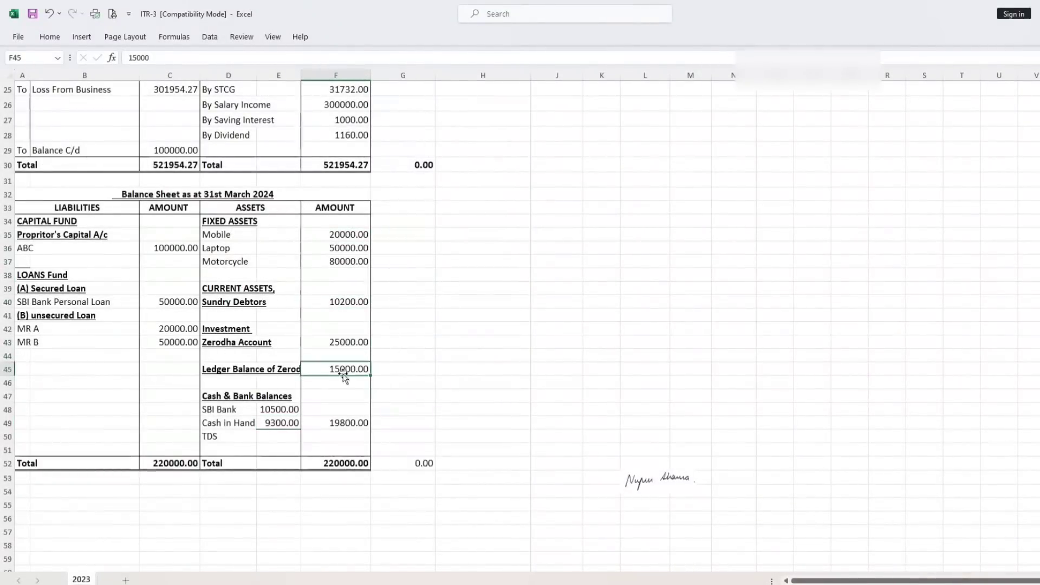
pyautogui.click(348, 342)
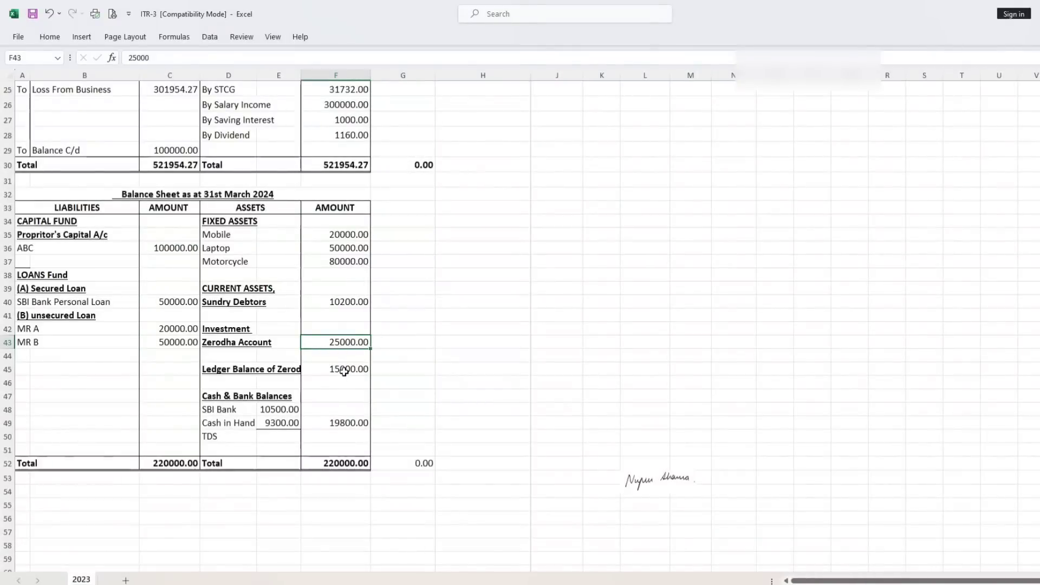
pyautogui.click(347, 302)
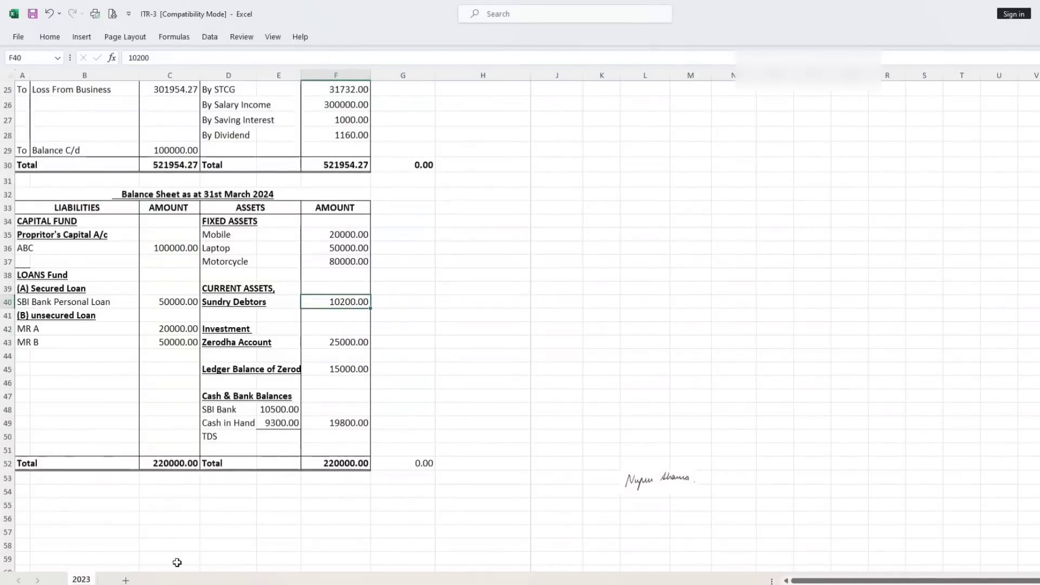
pyautogui.click(207, 545)
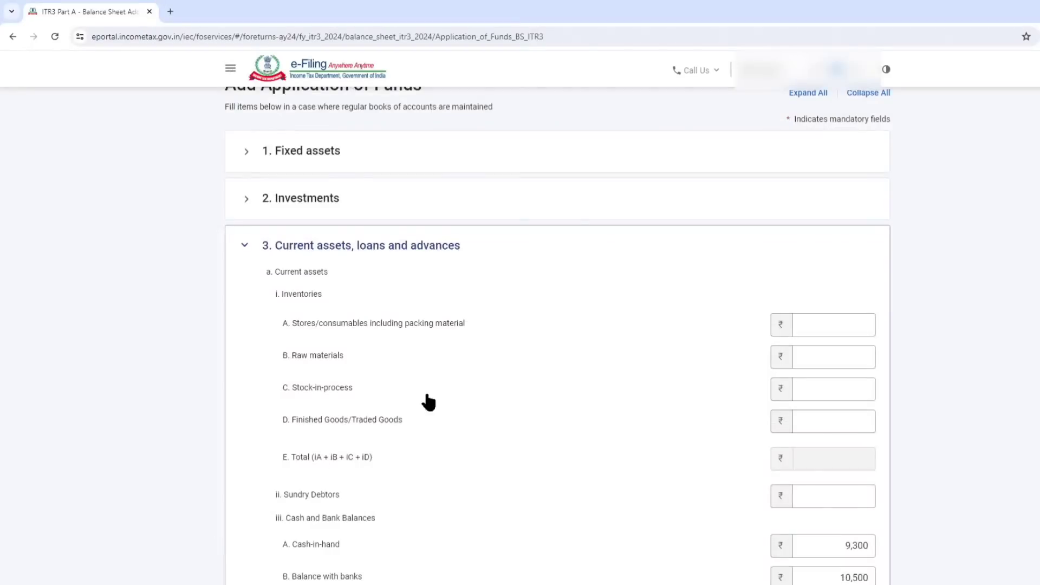
# Enter 10,200 as Sundry Debtors and 40,000 as Other Current Assets under Current assets.
pyautogui.scroll(-8, 440, 391)
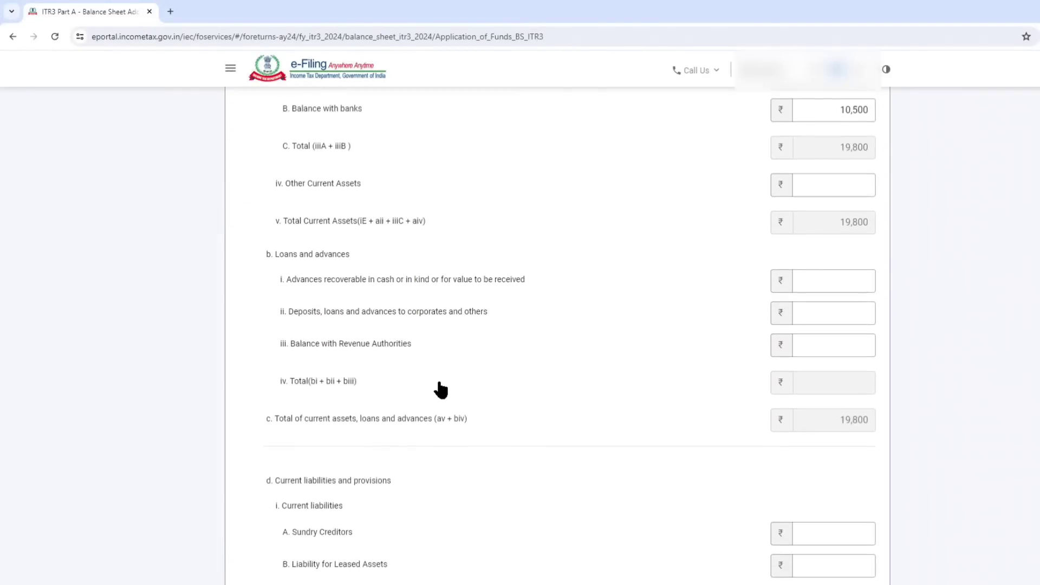
pyautogui.scroll(-5, 406, 386)
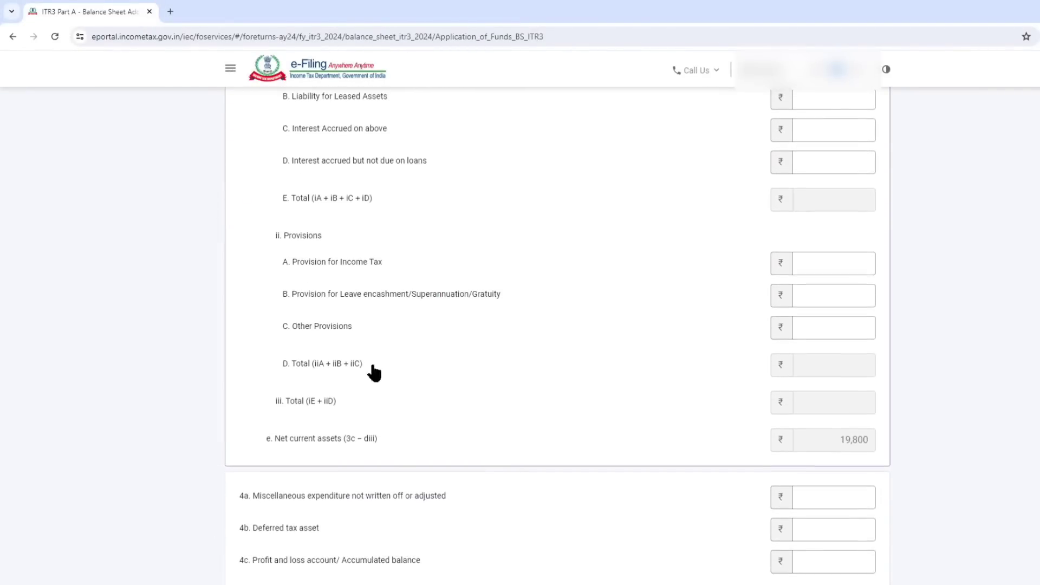
pyautogui.click(320, 332)
pyautogui.scroll(-3, 331, 327)
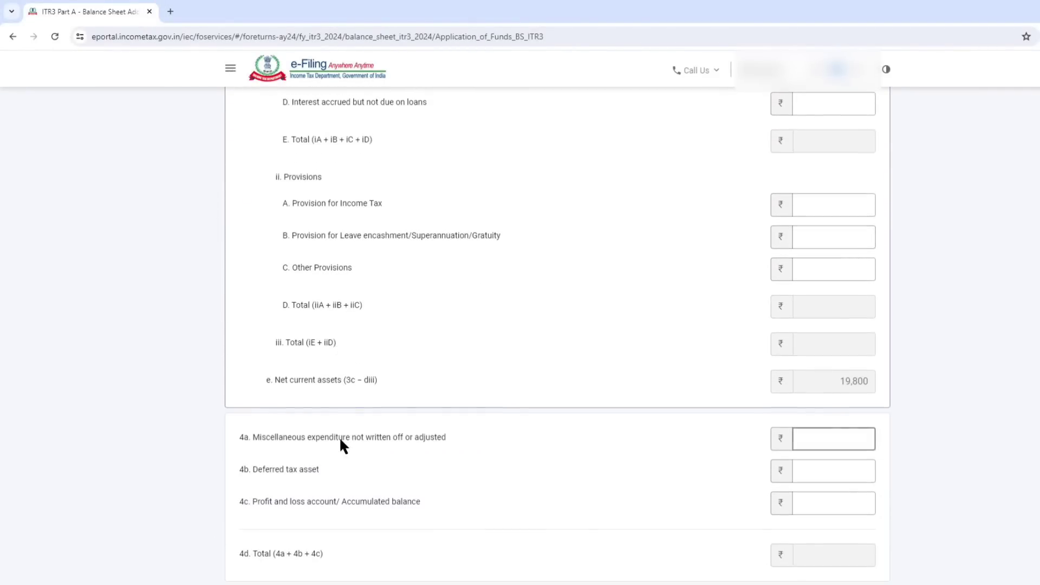
pyautogui.scroll(16, 351, 438)
pyautogui.click(853, 263)
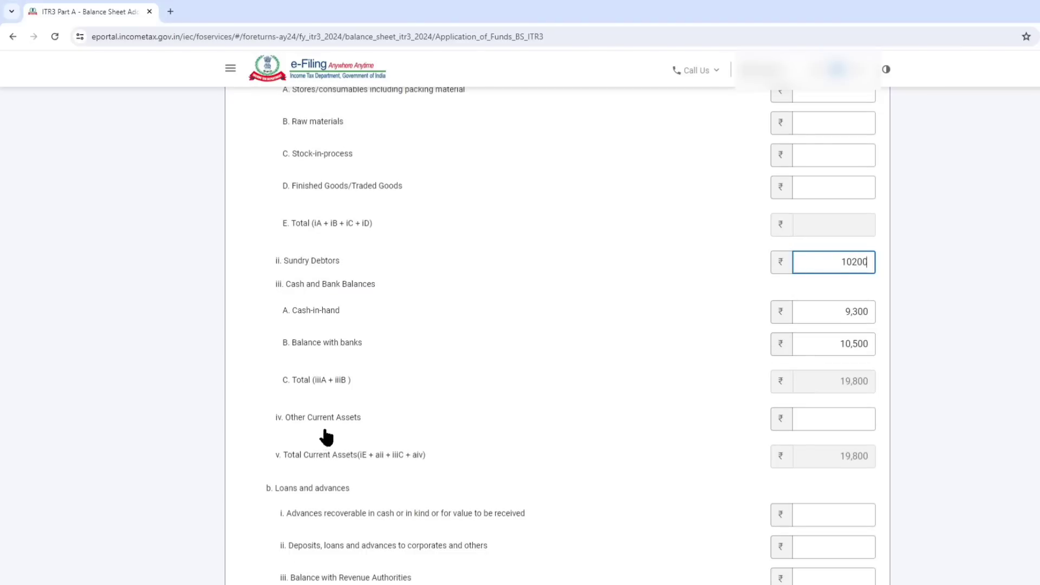
pyautogui.click(812, 421)
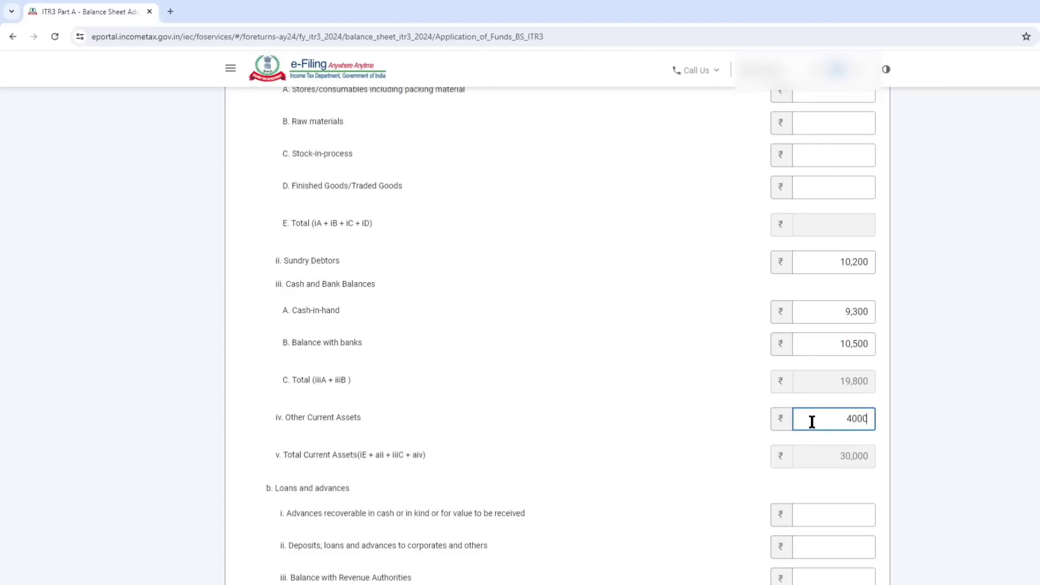
pyautogui.click(713, 374)
# Check the total application of funds and add the Application of Funds details to the balance sheet.
pyautogui.scroll(-5, 715, 374)
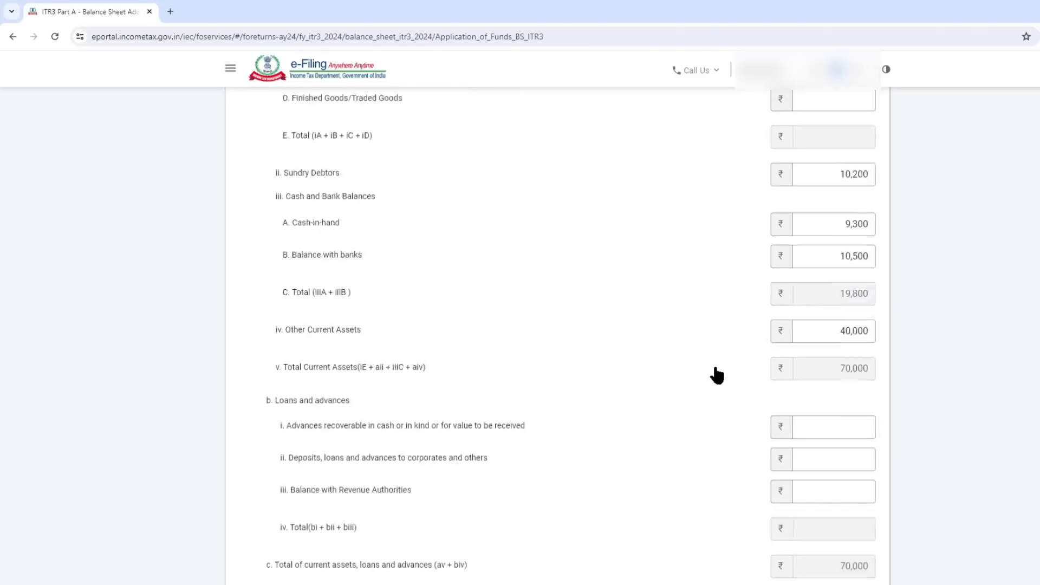
pyautogui.scroll(-10, 721, 358)
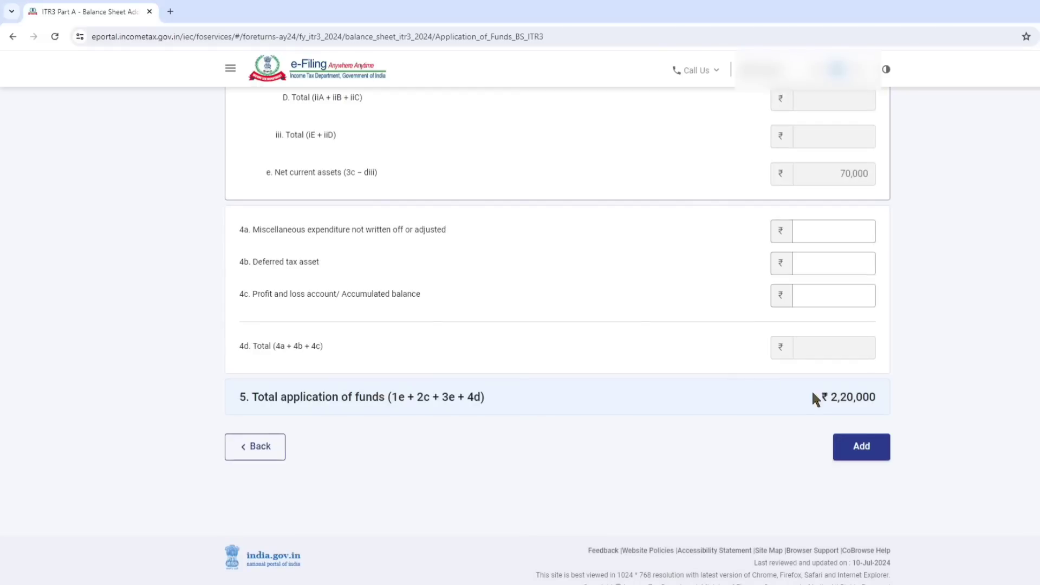
pyautogui.click(865, 454)
# Compare the Sources of Funds and Application of Funds totals and expand No Account Cases.
pyautogui.click(548, 263)
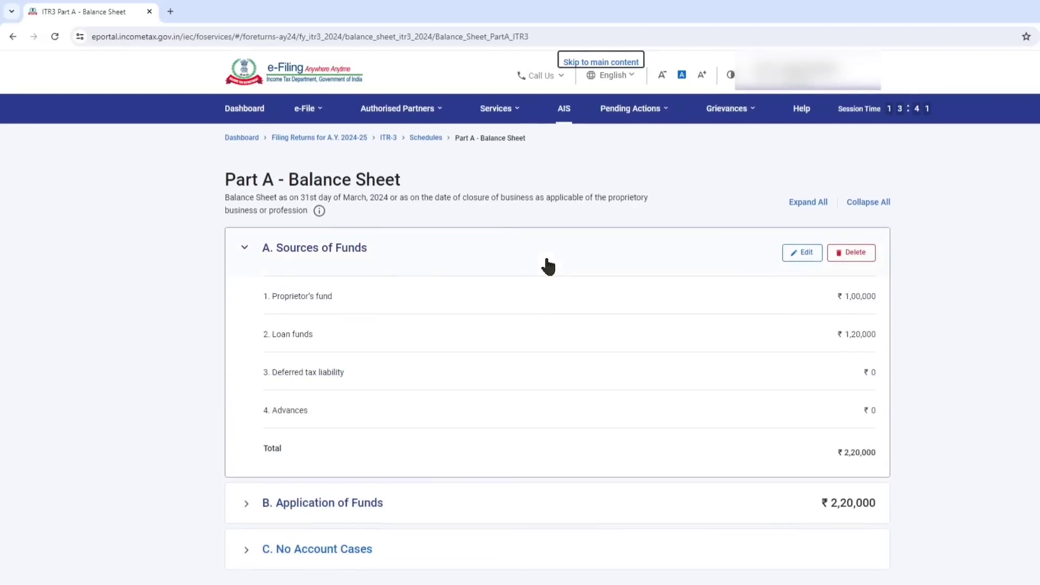
pyautogui.scroll(-3, 837, 460)
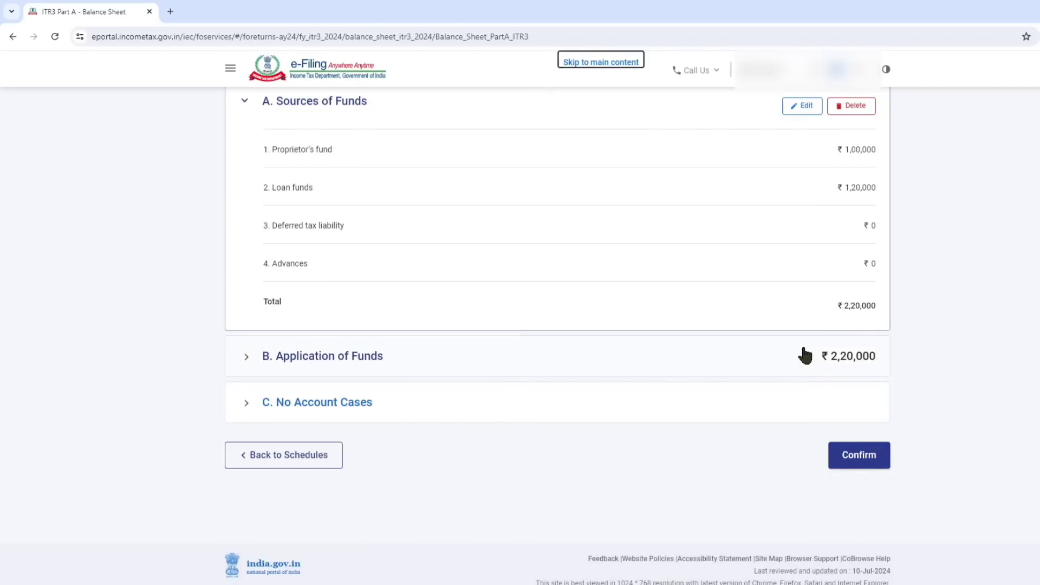
pyautogui.click(315, 403)
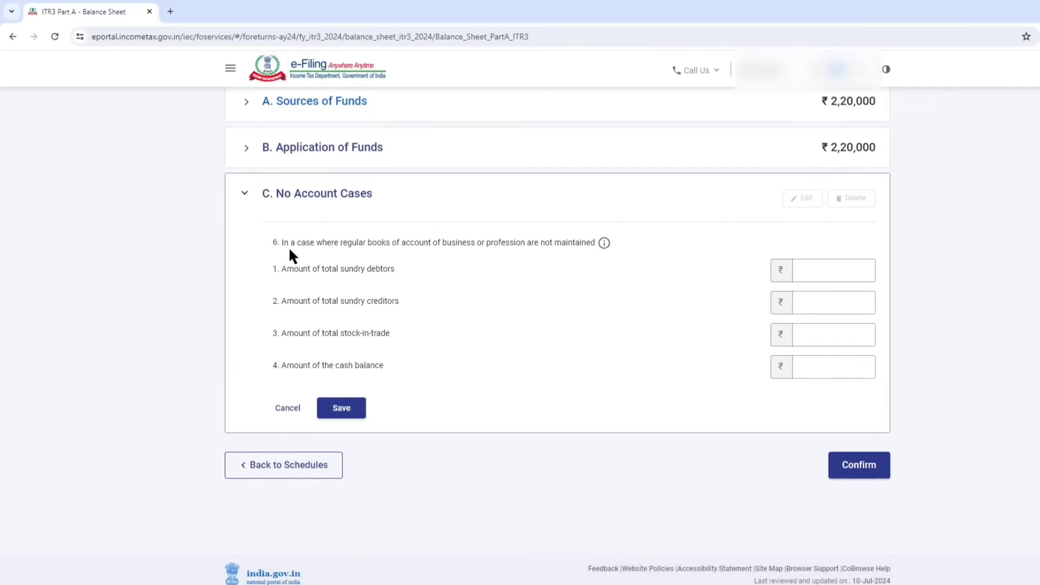
# Read the No Account Cases items, leave their amounts blank, confirm the balance sheet schedule and acknowledge the Sec 44AA notice.
pyautogui.moveTo(322, 254); pyautogui.dragTo(368, 286)
pyautogui.click(390, 301)
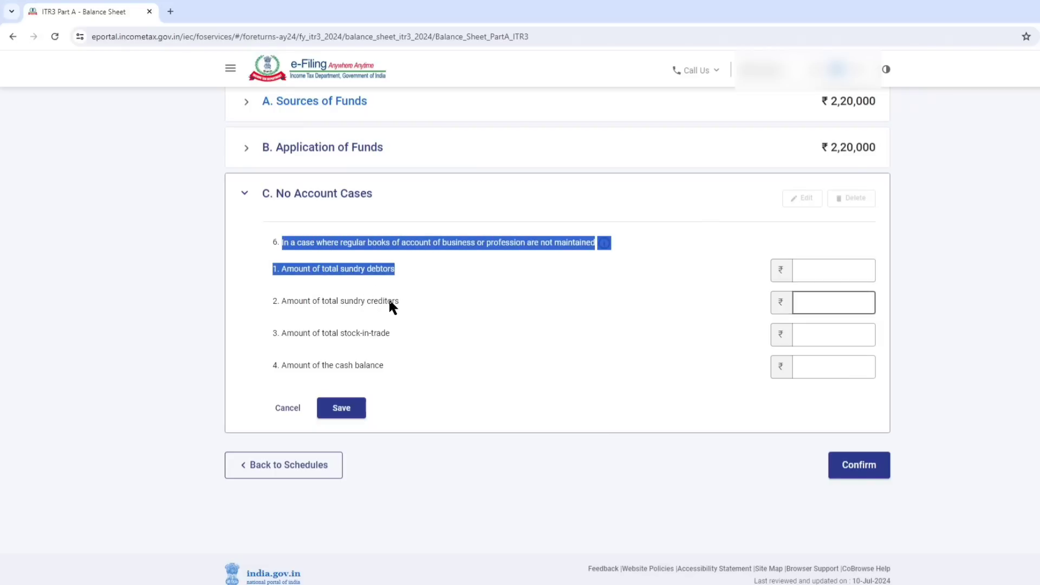
pyautogui.click(379, 333)
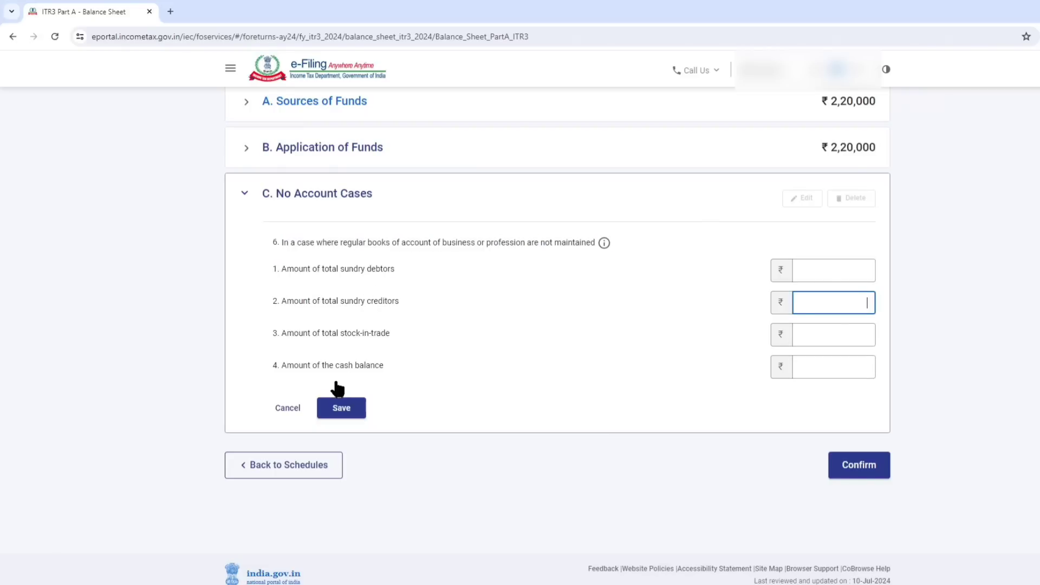
pyautogui.click(879, 463)
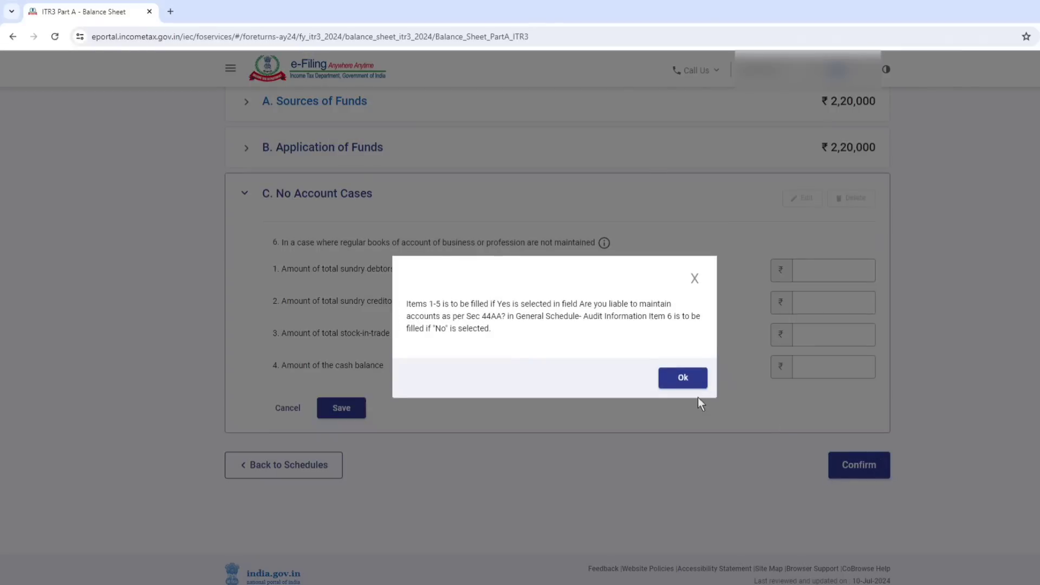
pyautogui.click(702, 384)
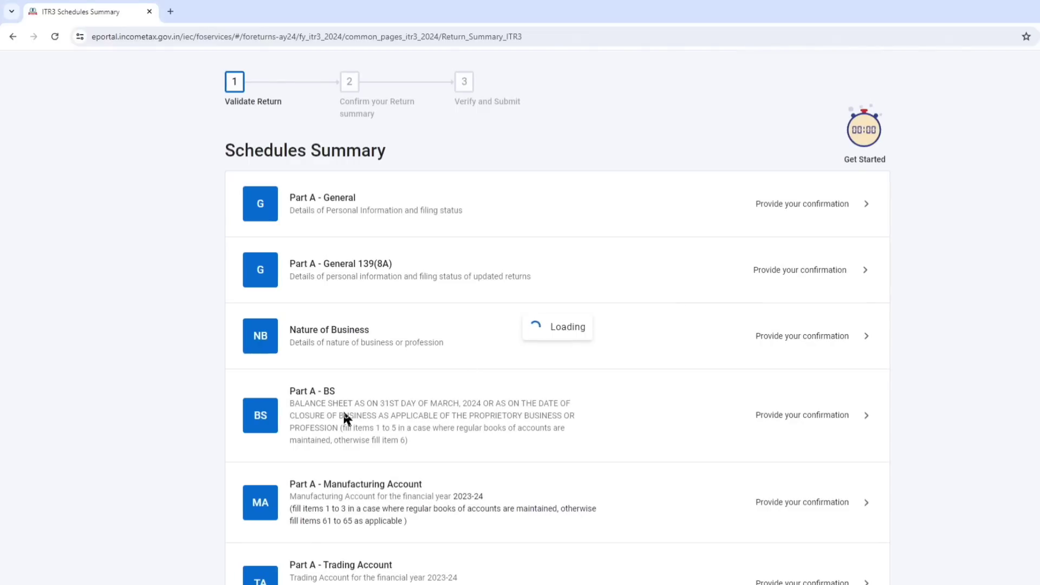
# Open the Part A - Trading Account schedule, look over the revenue from operations details and cancel without adding amounts.
pyautogui.scroll(-4, 401, 401)
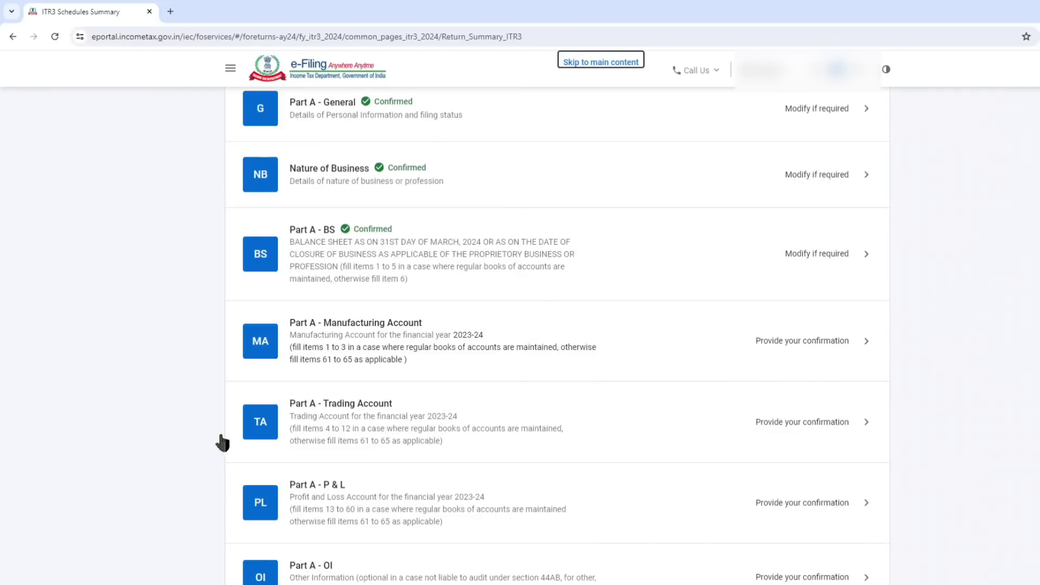
pyautogui.click(316, 417)
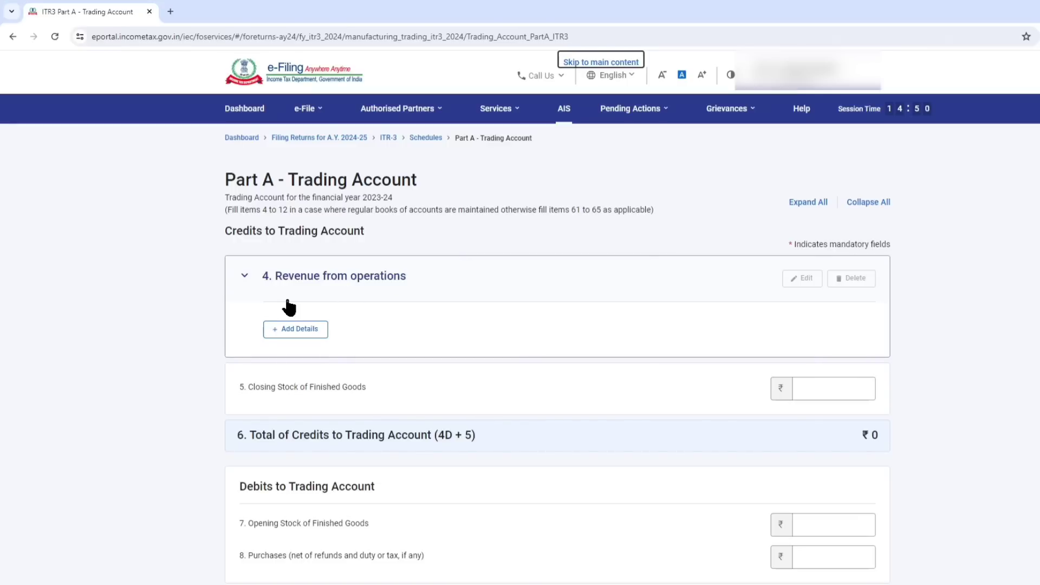
pyautogui.click(314, 331)
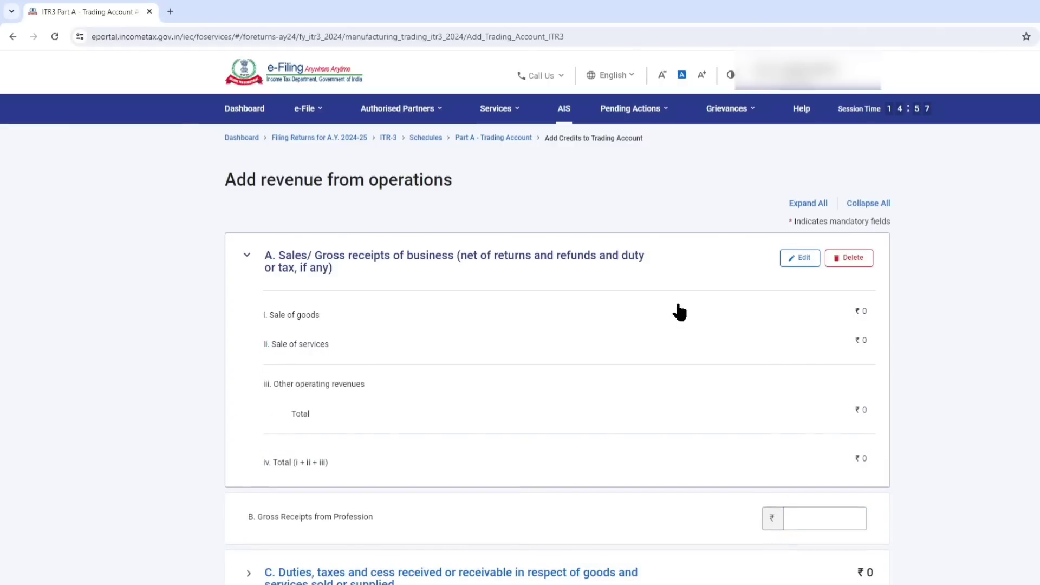
pyautogui.scroll(-4, 699, 287)
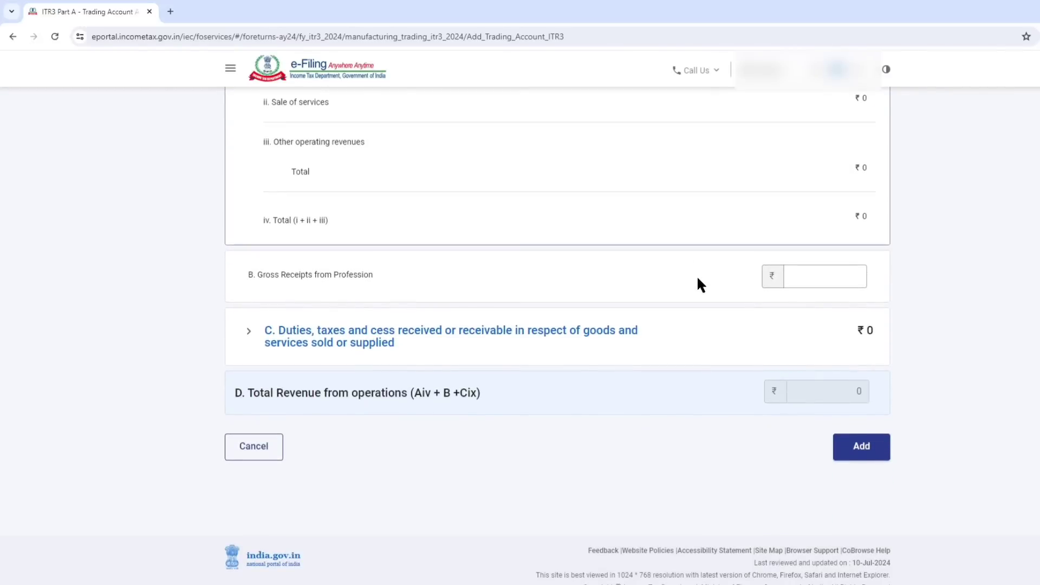
pyautogui.click(265, 447)
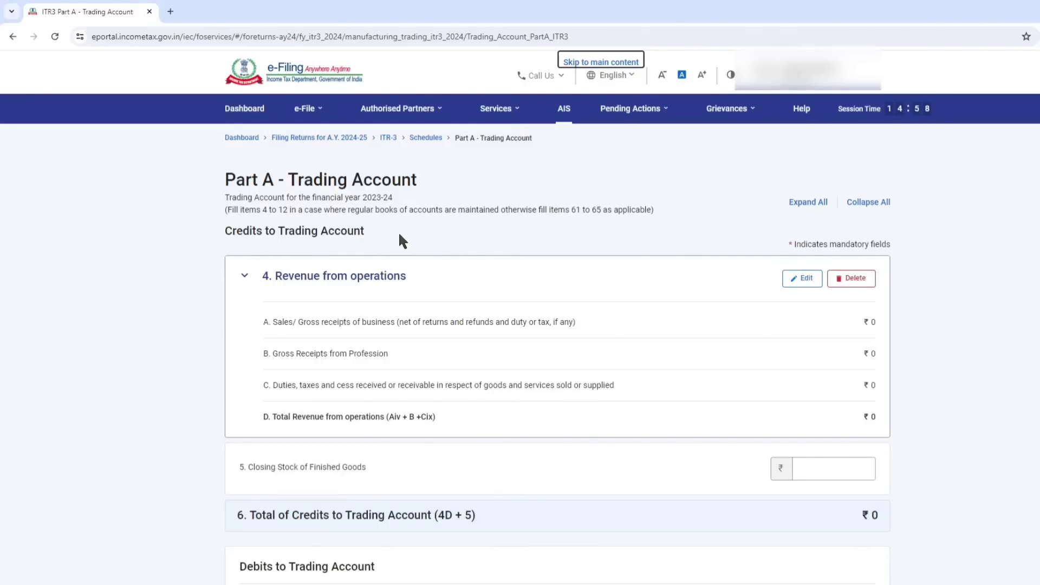
# Check the intraday turnover and income fields under item 12, leave them blank, and confirm the Trading Account schedule.
pyautogui.scroll(-3, 585, 330)
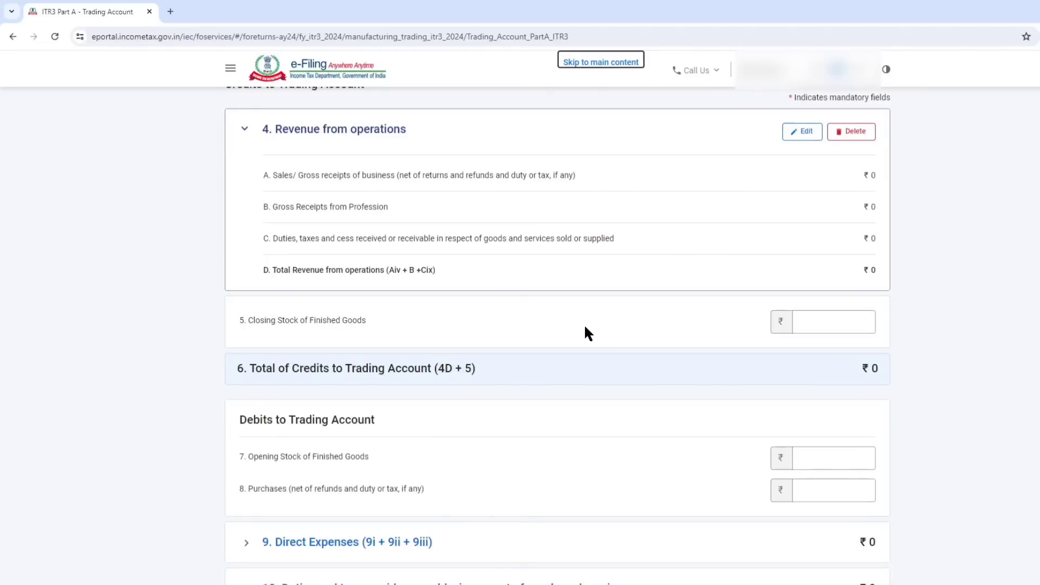
pyautogui.scroll(-6, 552, 287)
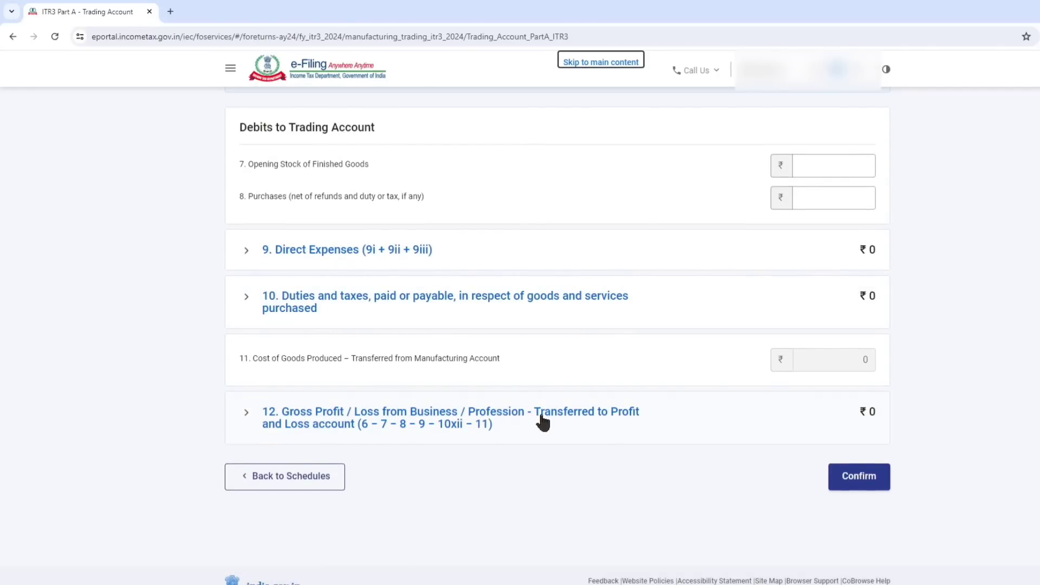
pyautogui.click(473, 424)
pyautogui.scroll(-2, 473, 423)
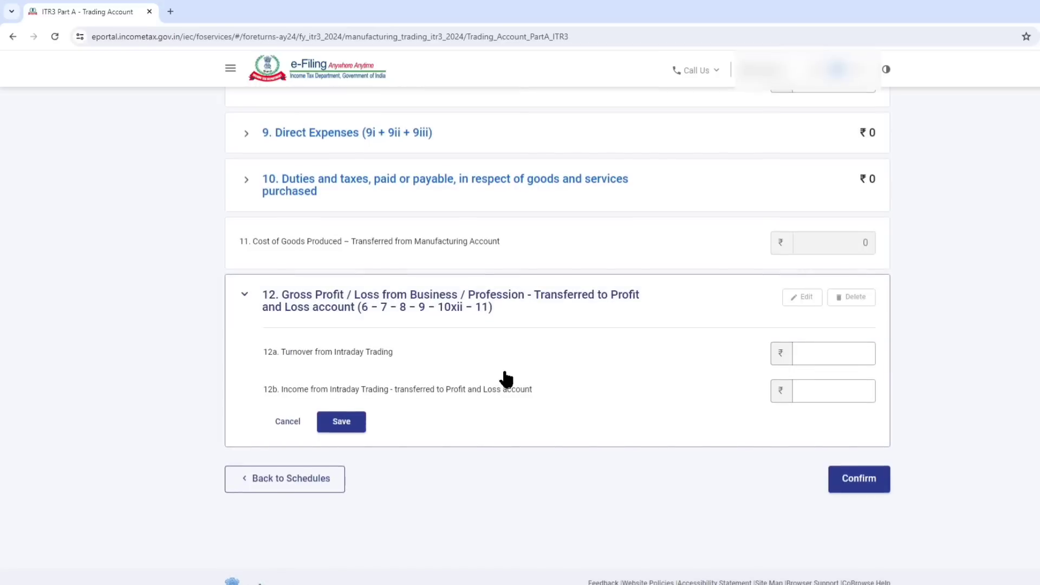
pyautogui.click(275, 351)
pyautogui.moveTo(274, 351); pyautogui.dragTo(418, 355)
pyautogui.click(417, 357)
pyautogui.click(831, 351)
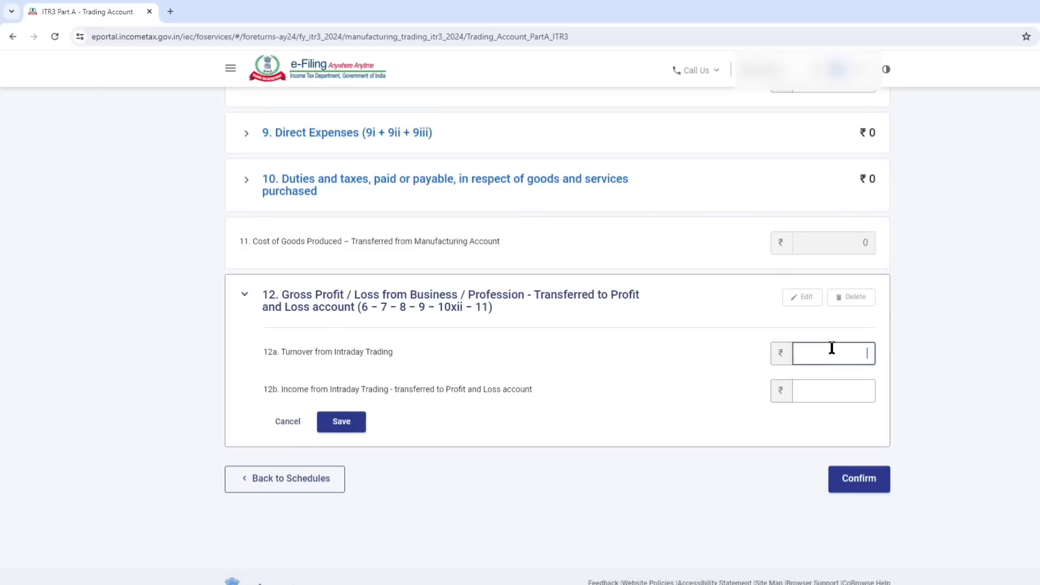
pyautogui.click(833, 386)
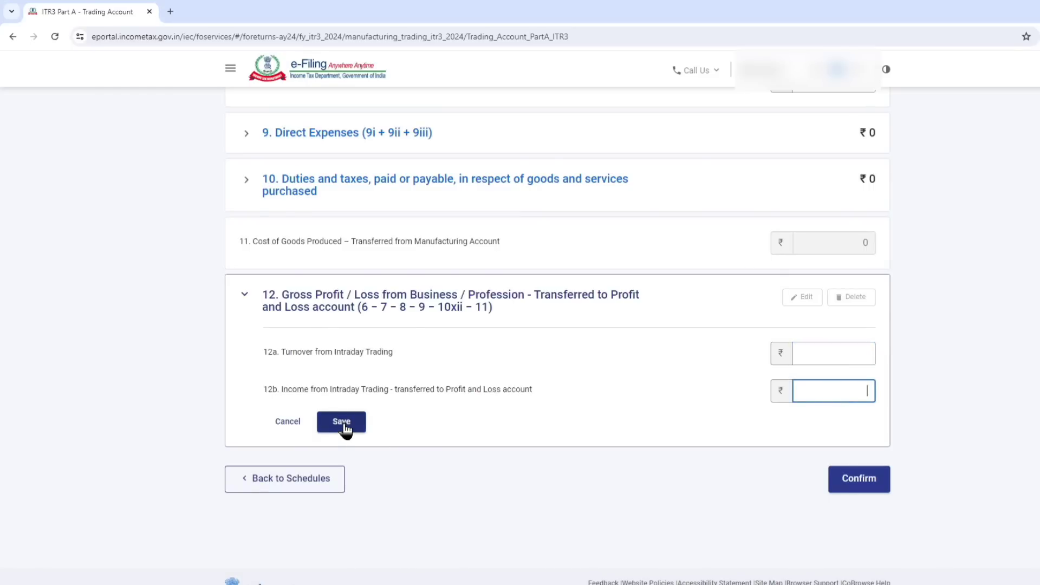
pyautogui.click(848, 479)
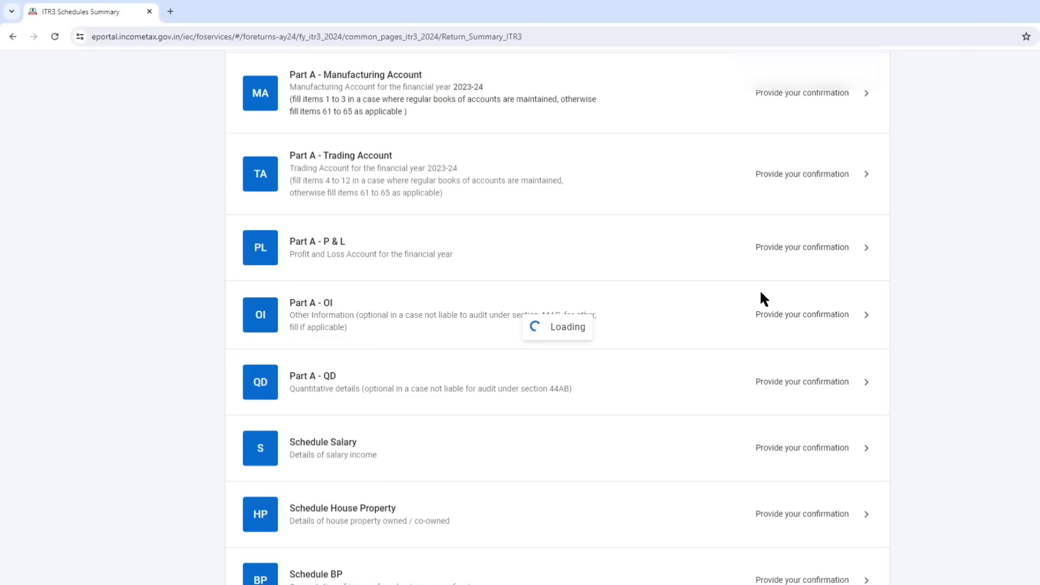
# Open the Part A - P & L schedule and collapse the Credits to Profit and Loss Account section.
pyautogui.scroll(-4, 685, 260)
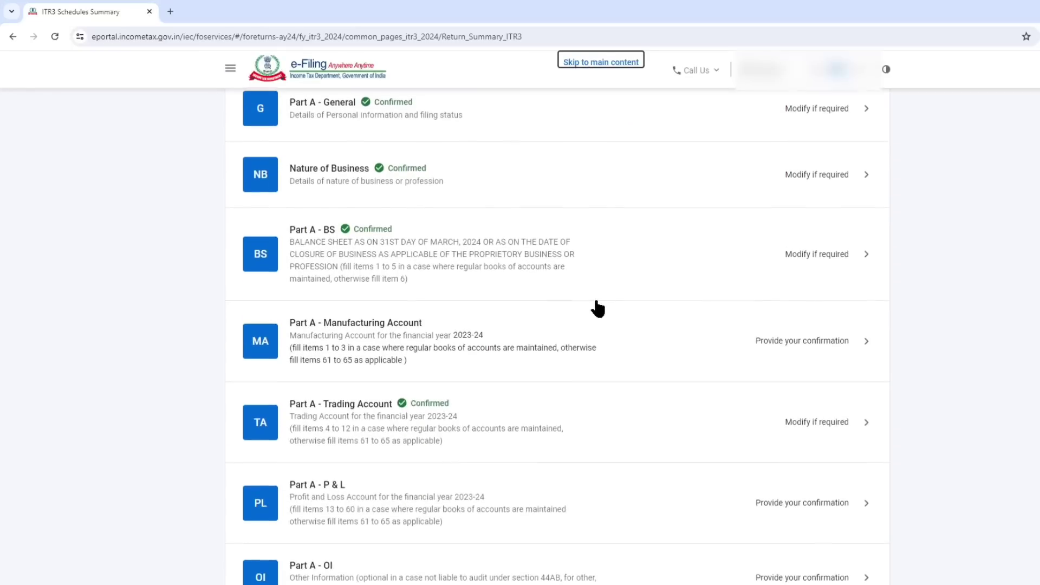
pyautogui.scroll(-4, 598, 309)
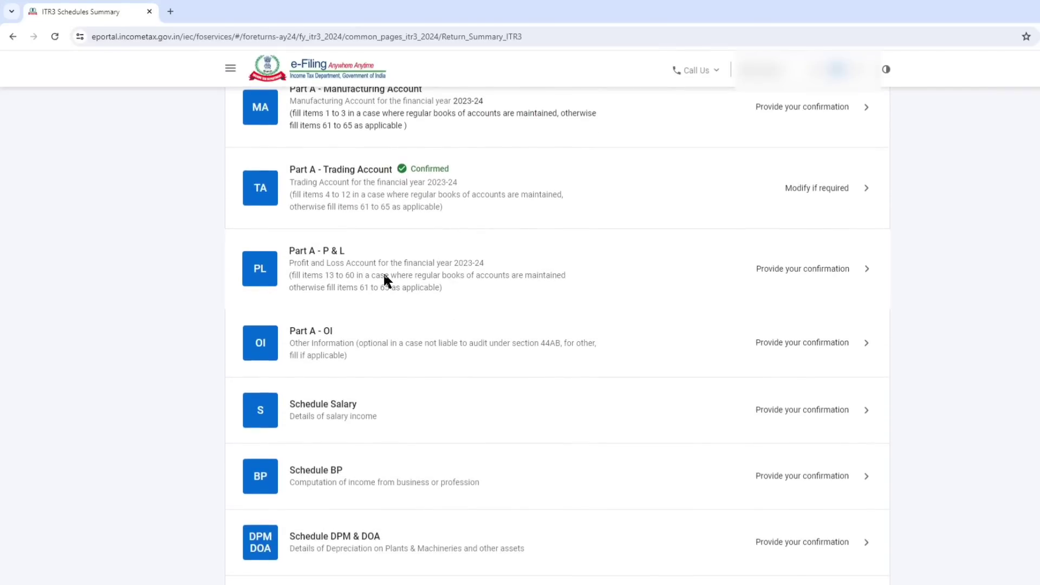
pyautogui.click(385, 275)
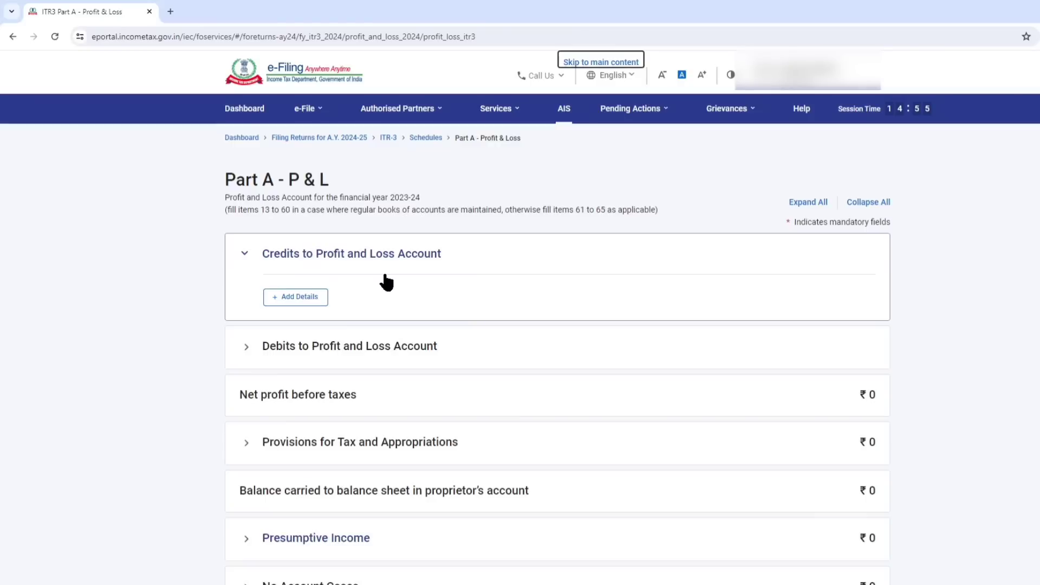
pyautogui.moveTo(261, 254); pyautogui.dragTo(425, 259)
# Switch to the ITR-3 workbook in Excel and check the credit side of the Profit and loss Account.
pyautogui.moveTo(133, 581)
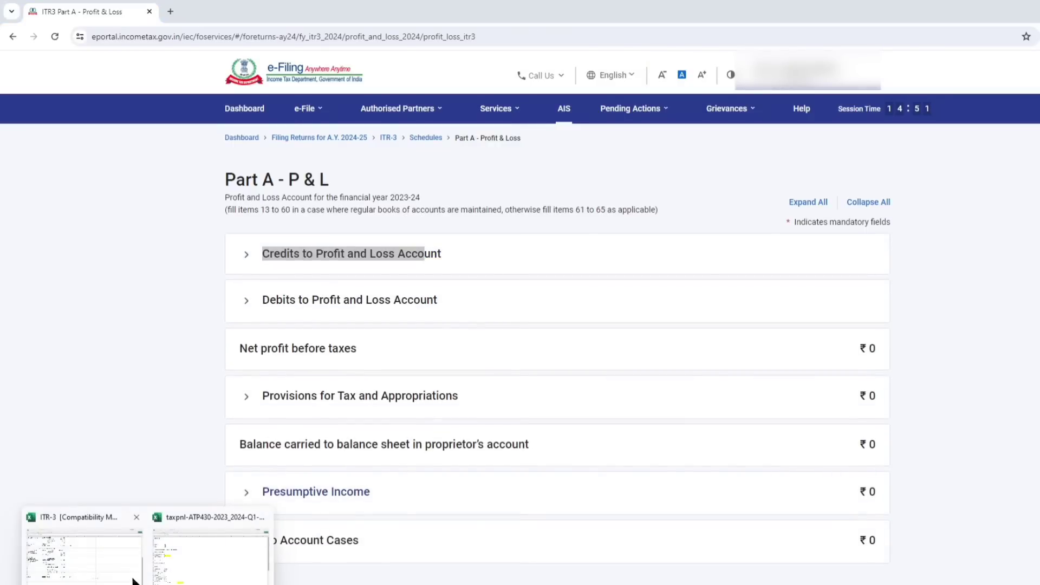
pyautogui.click(193, 572)
pyautogui.click(103, 564)
pyautogui.scroll(7, 371, 280)
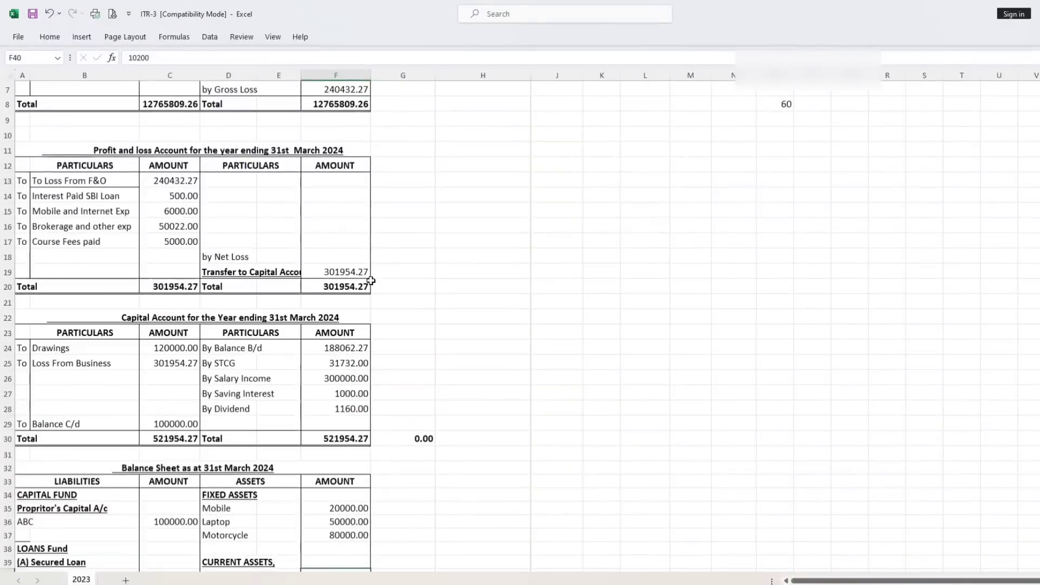
pyautogui.moveTo(216, 165); pyautogui.dragTo(339, 255)
pyautogui.click(516, 196)
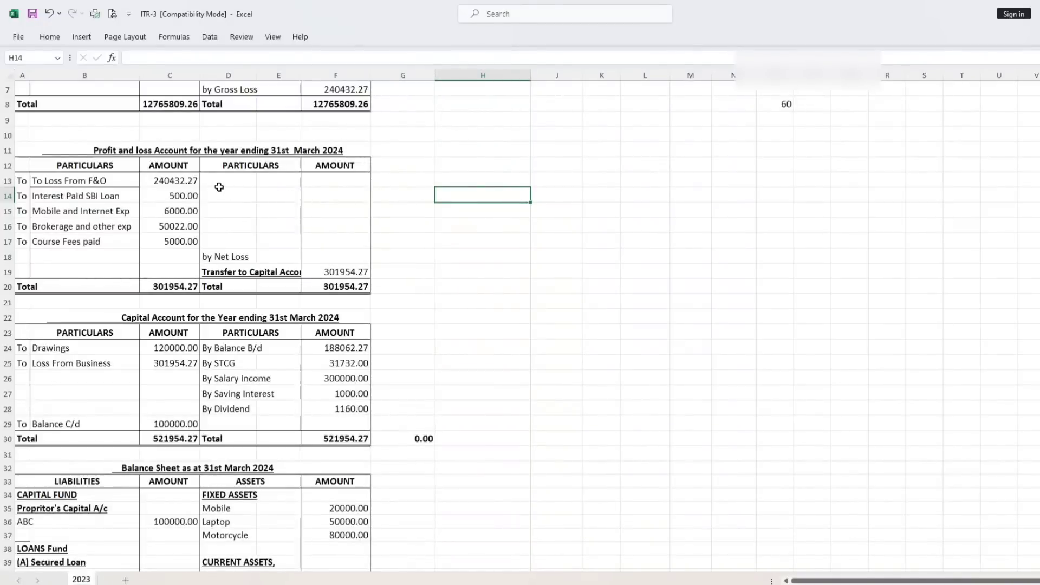
pyautogui.click(220, 188)
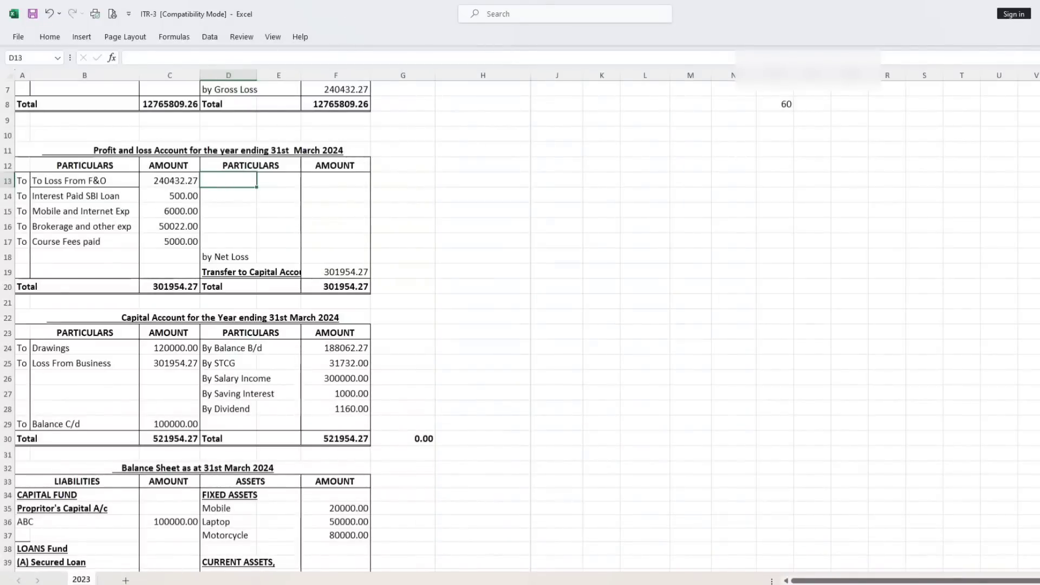
# Switch back to the e-Filing portal in the browser and start adding details for Debits to Profit and Loss Account.
pyautogui.click(123, 584)
pyautogui.click(144, 569)
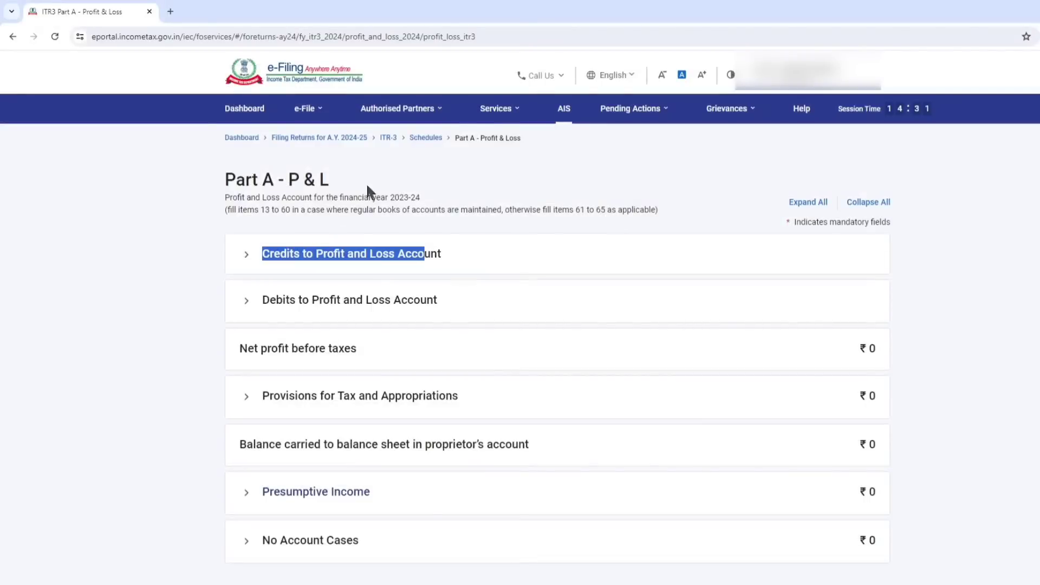
pyautogui.scroll(-3, 442, 260)
pyautogui.click(325, 156)
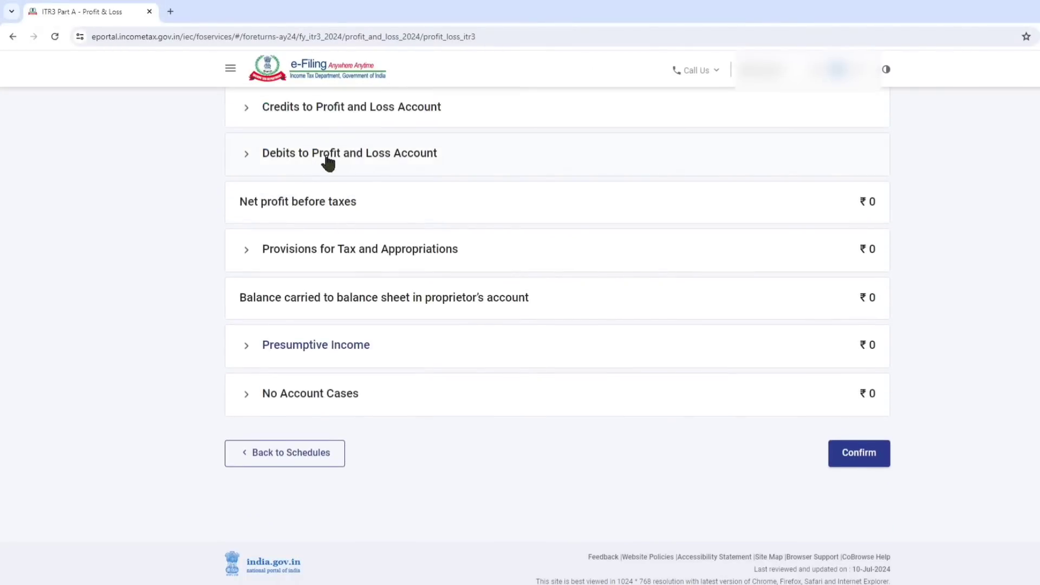
pyautogui.click(303, 197)
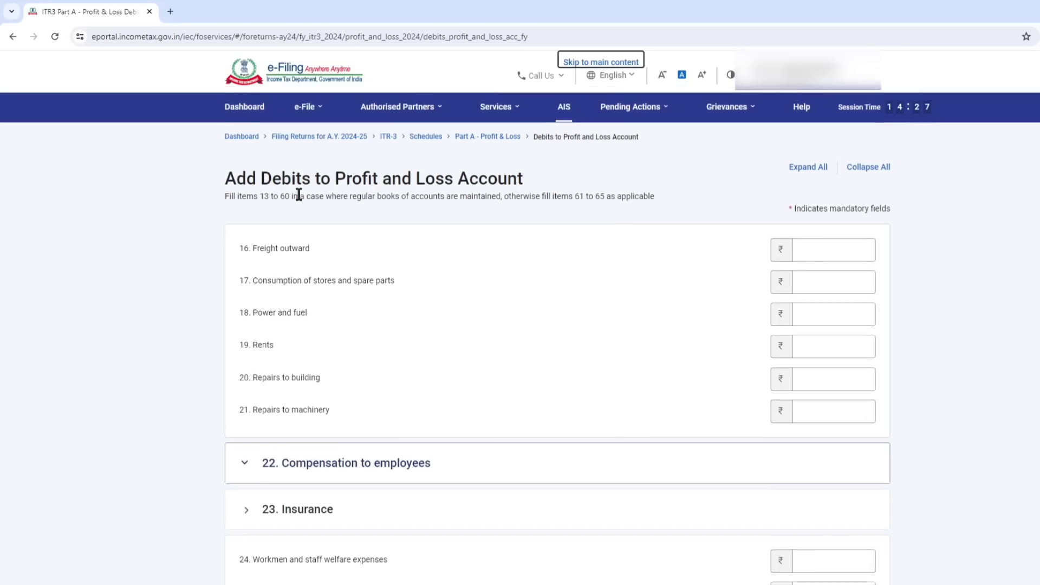
# Look through expense items 16 to 30, leave them blank, and continue to the second page of debits.
pyautogui.scroll(-4, 315, 251)
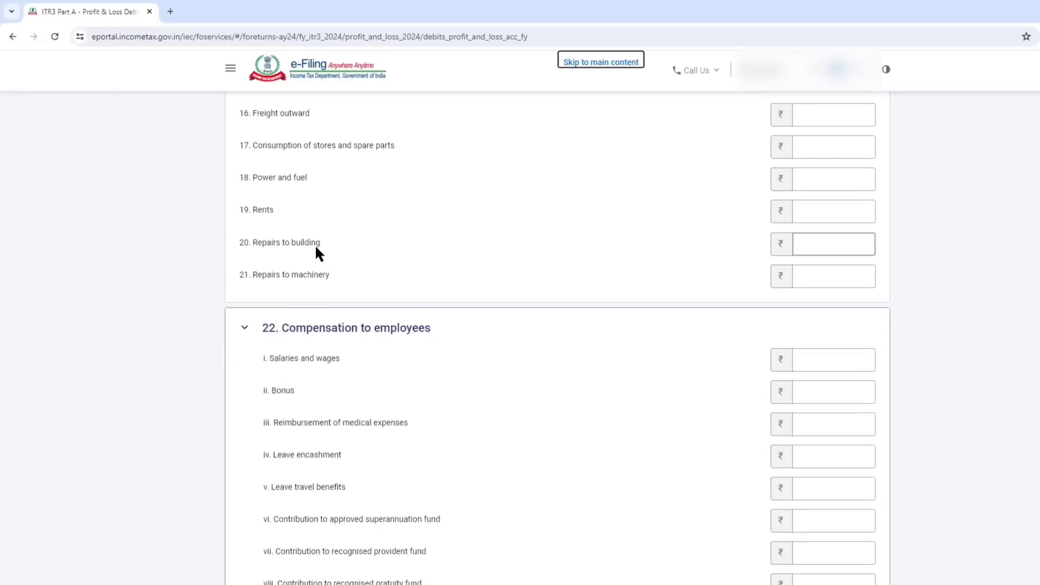
pyautogui.scroll(-4, 315, 306)
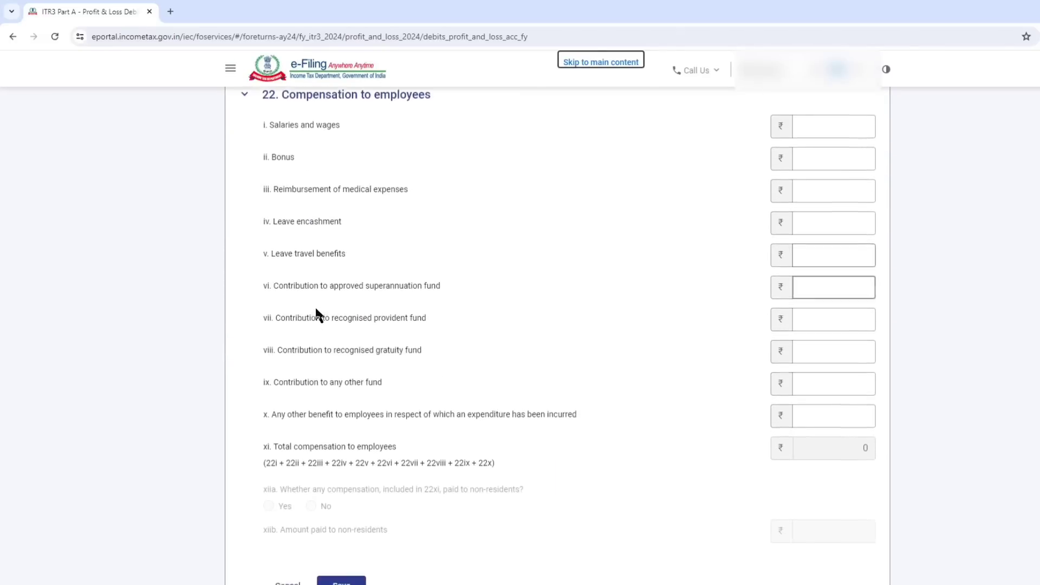
pyautogui.scroll(-5, 327, 349)
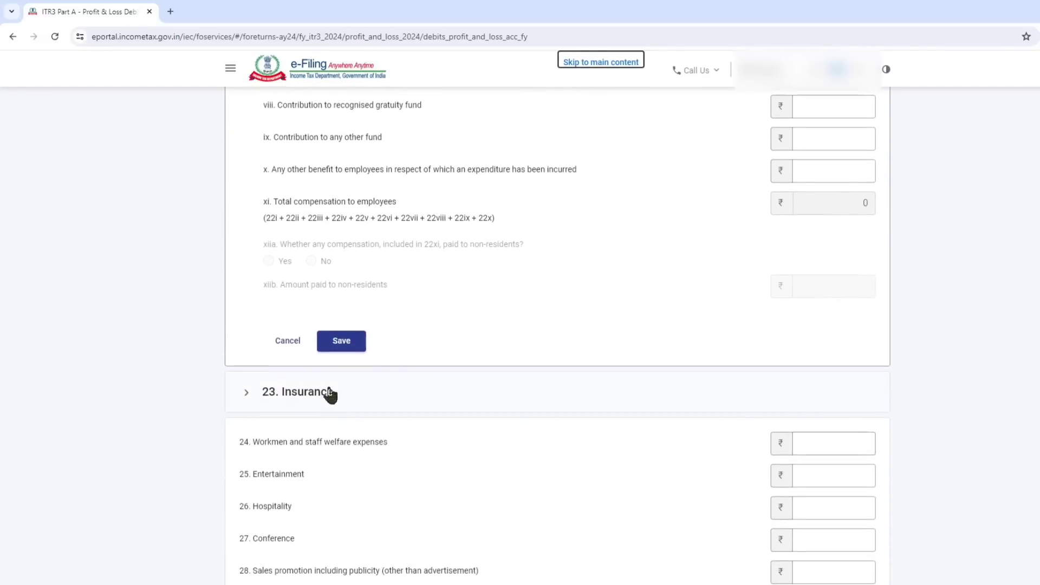
pyautogui.scroll(-2, 331, 333)
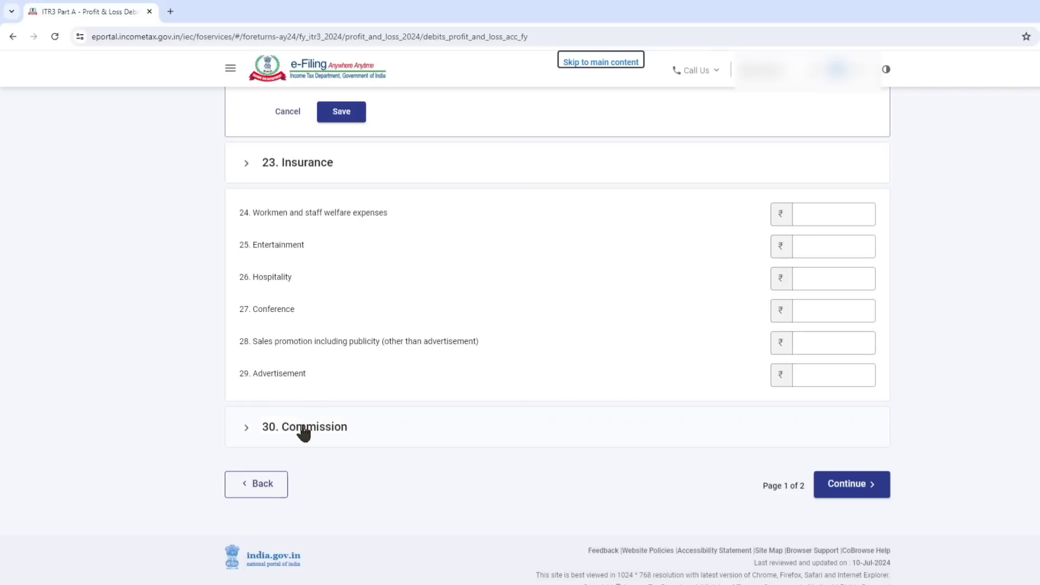
pyautogui.click(828, 490)
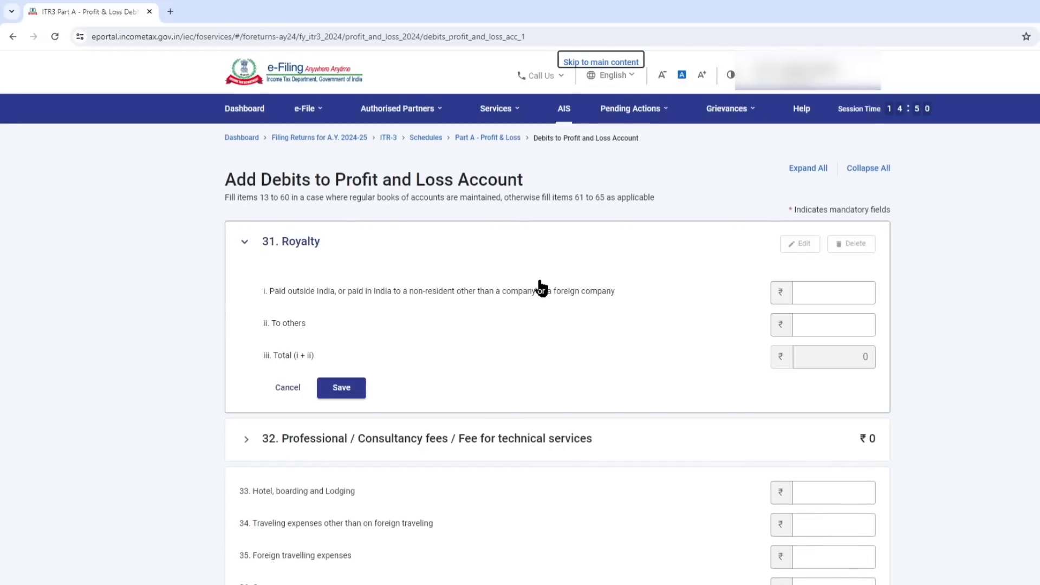
# Expand item 46, Other expenses, and enter LOSS FROM OPTIONS as the nature of the first expense.
pyautogui.scroll(-3, 487, 300)
pyautogui.scroll(-9, 473, 270)
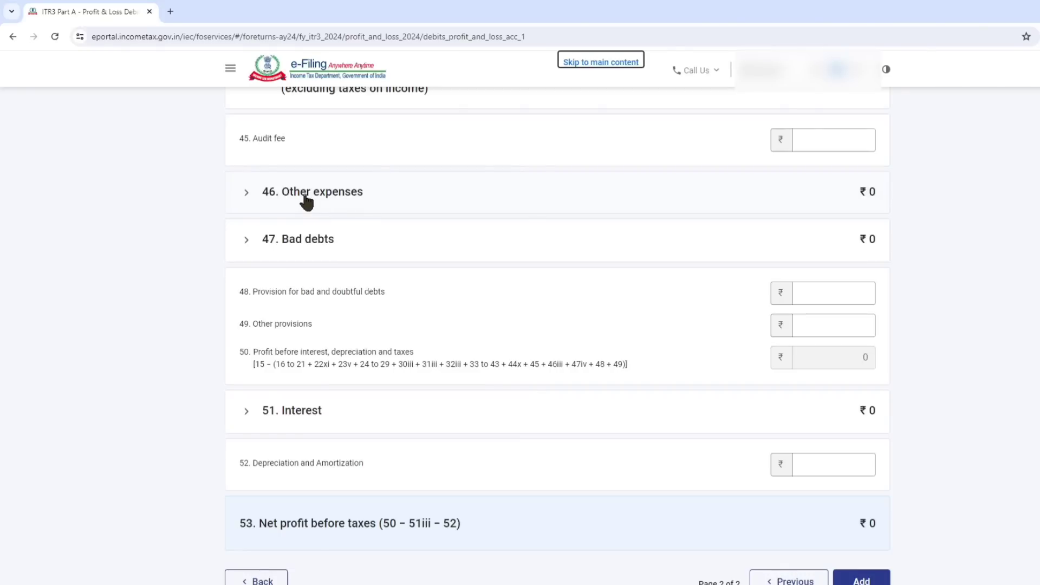
pyautogui.click(306, 197)
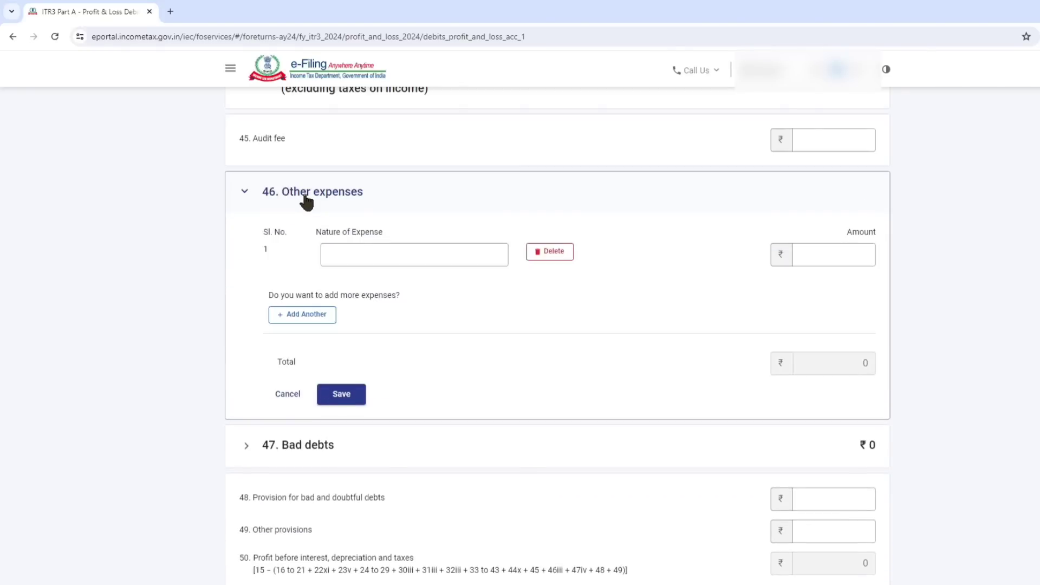
pyautogui.click(364, 252)
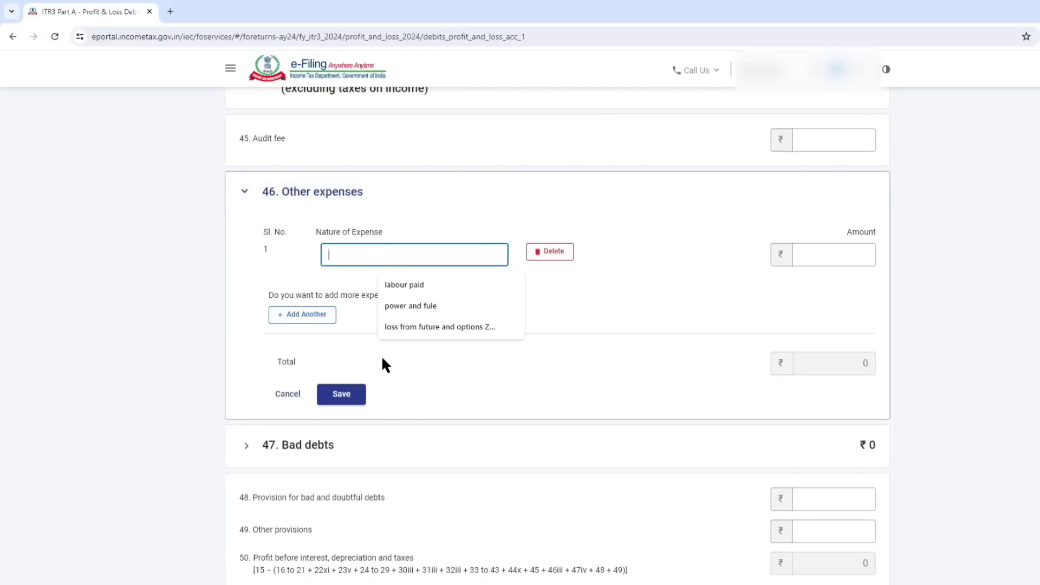
pyautogui.write('LOSS')
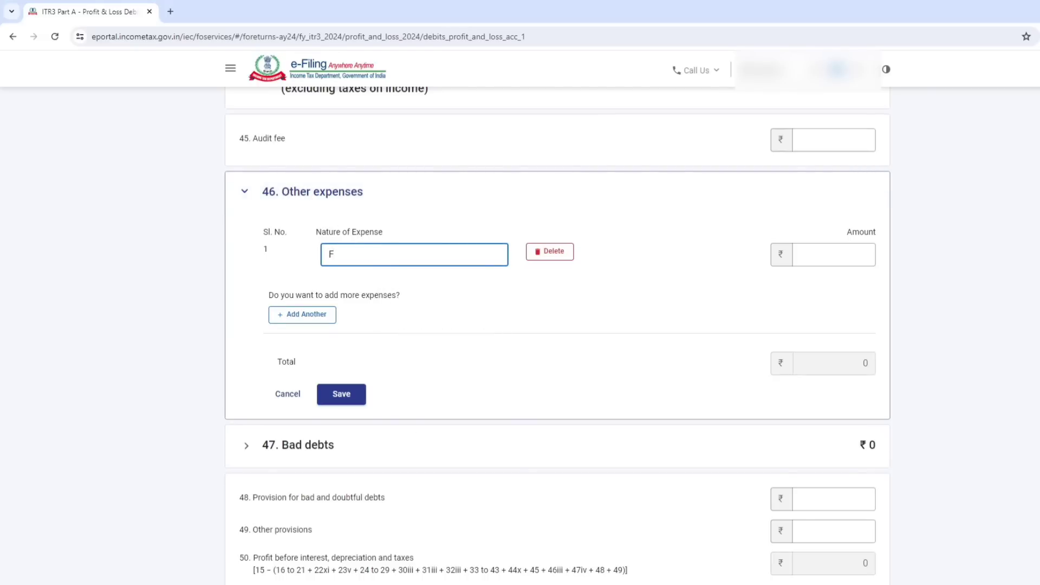
pyautogui.write(' FROM OPTIONS')
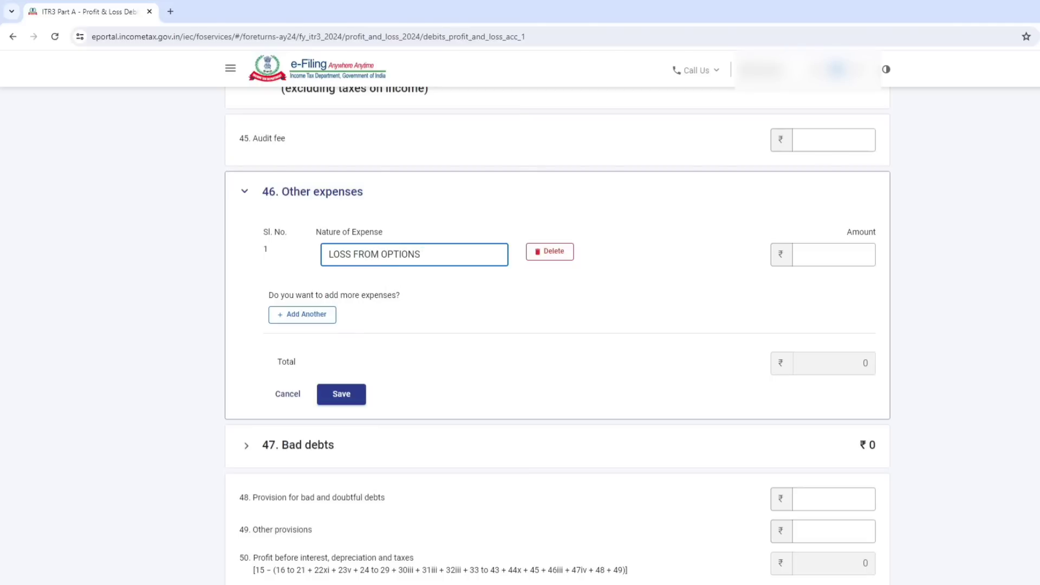
# Look up the F&O loss in the ITR-3 Excel workbook and enter 2,40,432 on the portal as the first expense's amount.
pyautogui.click(814, 257)
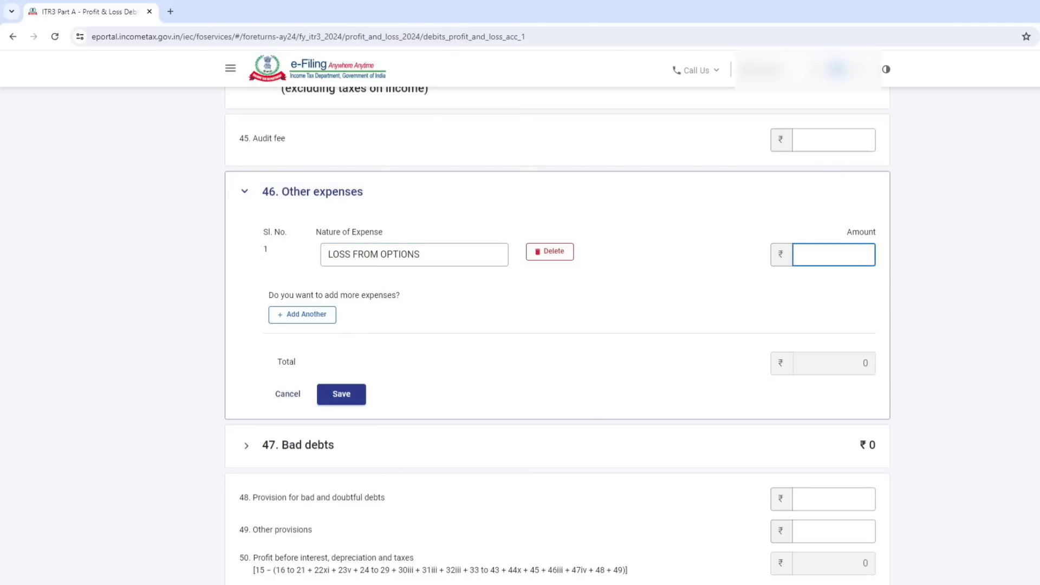
pyautogui.click(218, 584)
pyautogui.scroll(1, 190, 358)
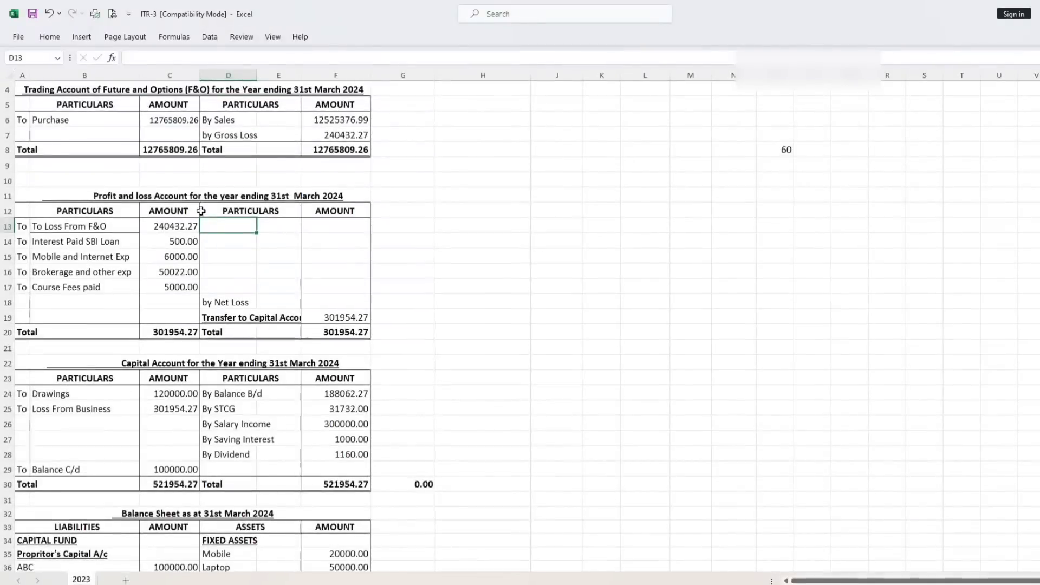
pyautogui.click(173, 226)
pyautogui.moveTo(114, 583)
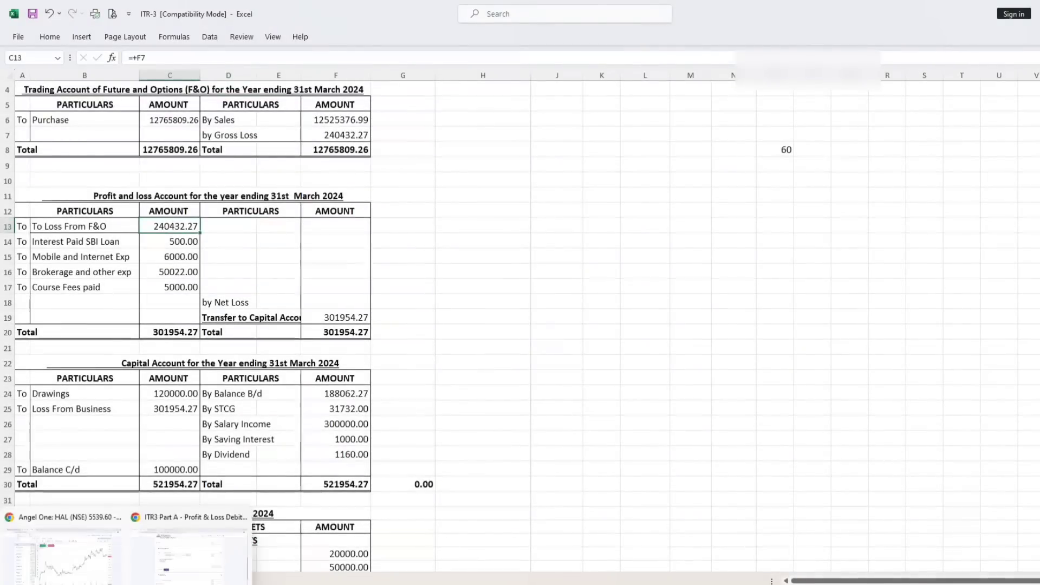
pyautogui.click(214, 574)
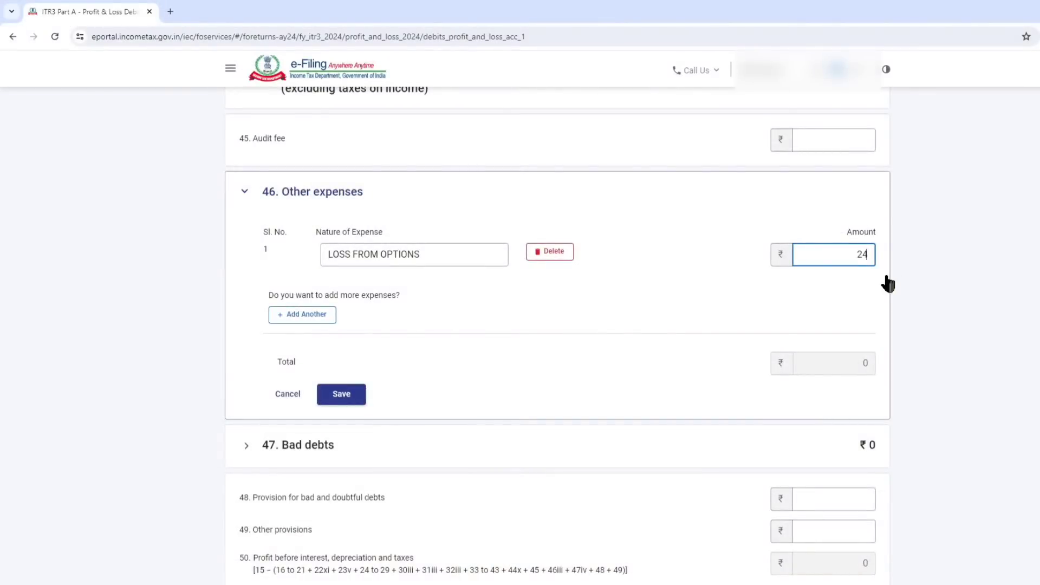
pyautogui.write('32')
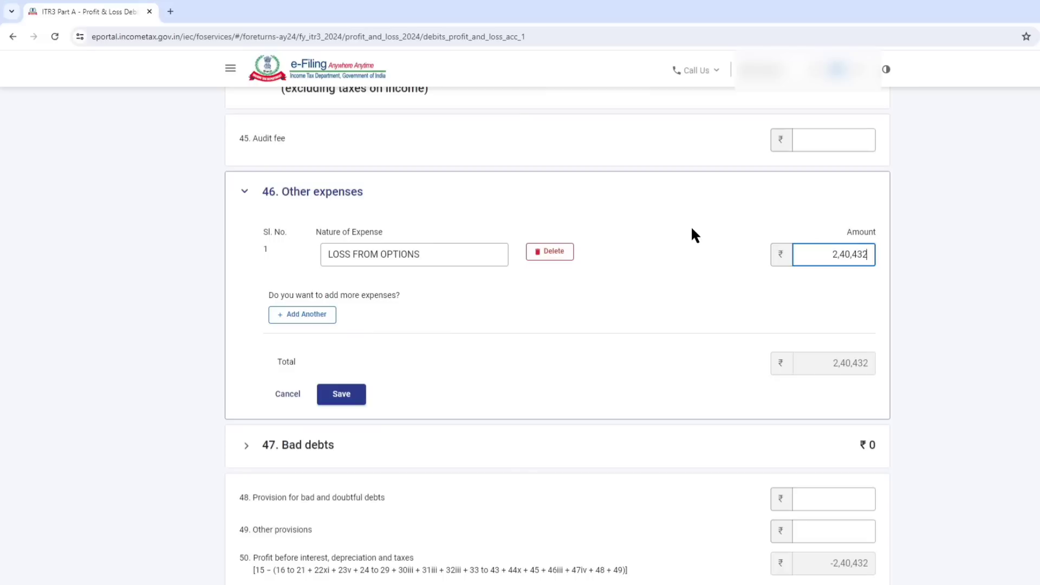
# Add a second expense row and switch to the ITR-3 workbook in Excel to check the remaining expense amounts.
pyautogui.click(310, 319)
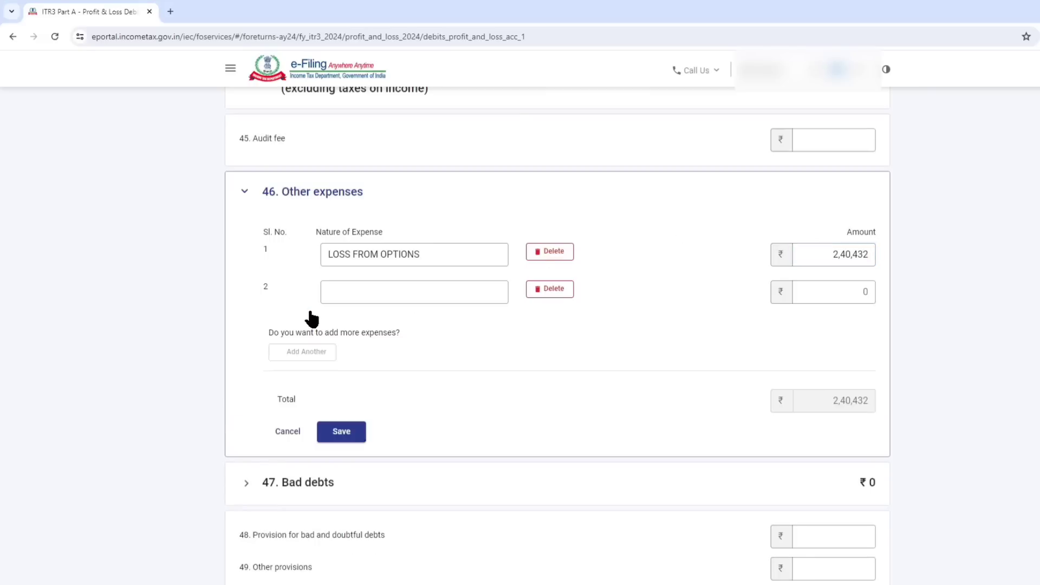
pyautogui.click(379, 292)
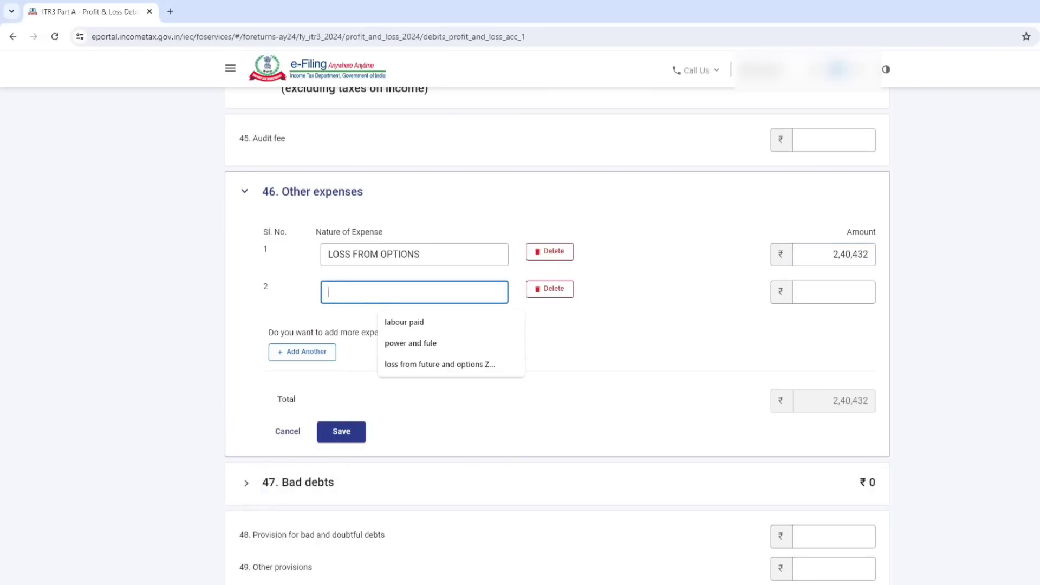
pyautogui.click(148, 584)
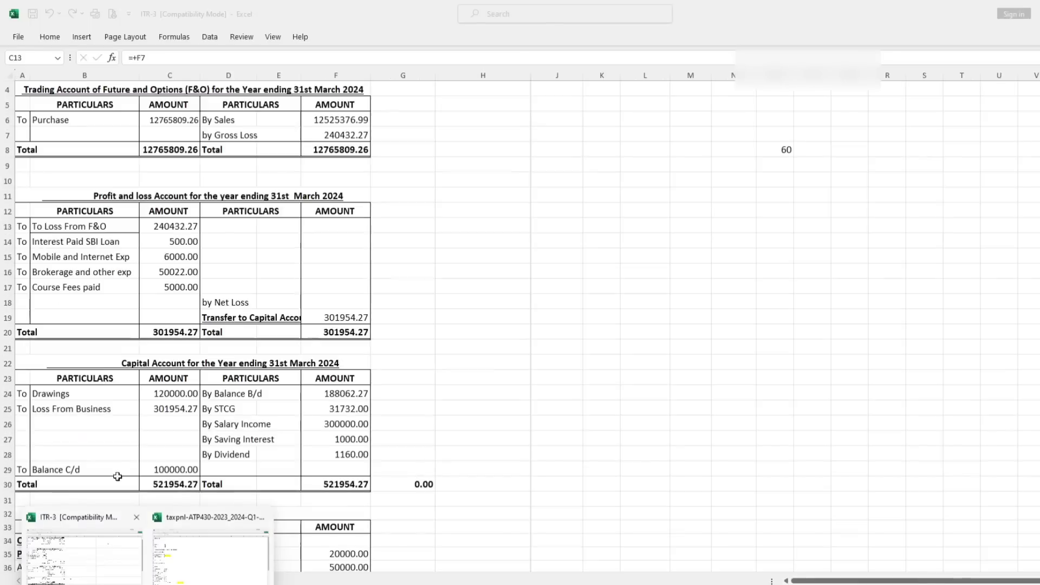
pyautogui.click(97, 564)
pyautogui.click(178, 241)
pyautogui.moveTo(179, 255); pyautogui.dragTo(180, 286)
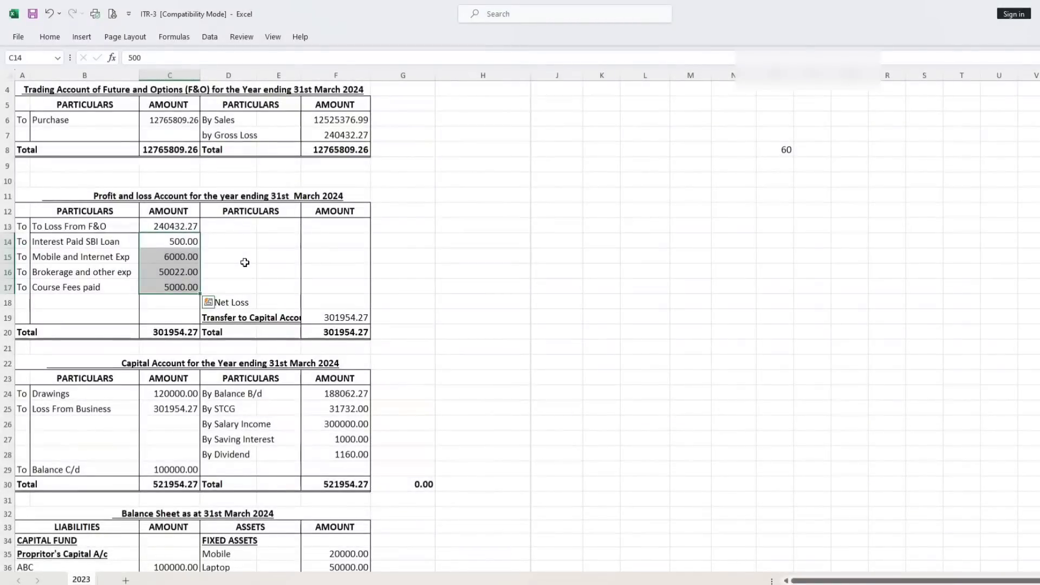
# Copy Interest Paid SBI Loan from the workbook into the portal's second expense row and set its amount to 500.
pyautogui.click(63, 242)
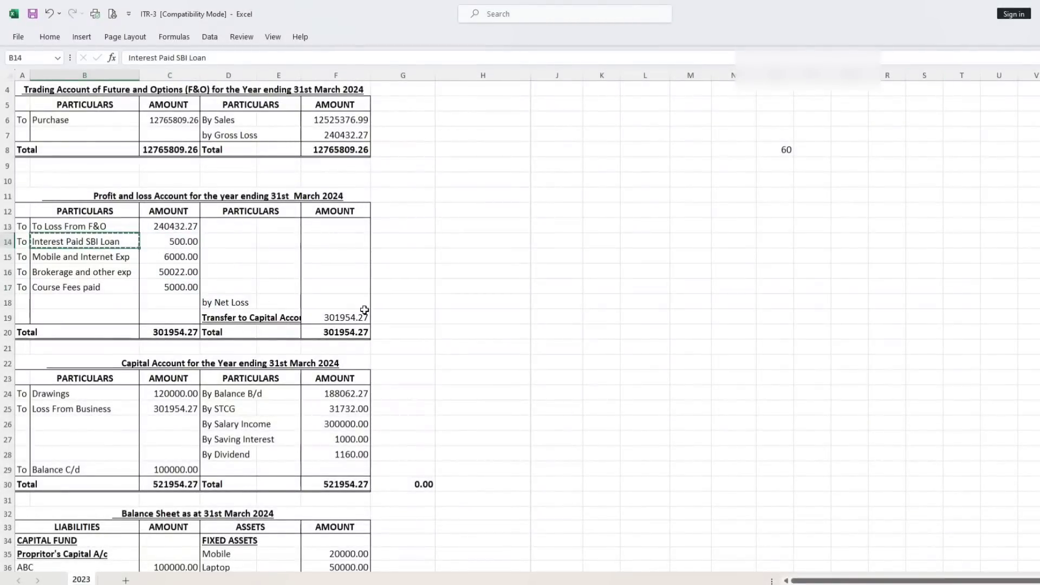
pyautogui.hotkey('ctrl', 'c')
pyautogui.moveTo(124, 582)
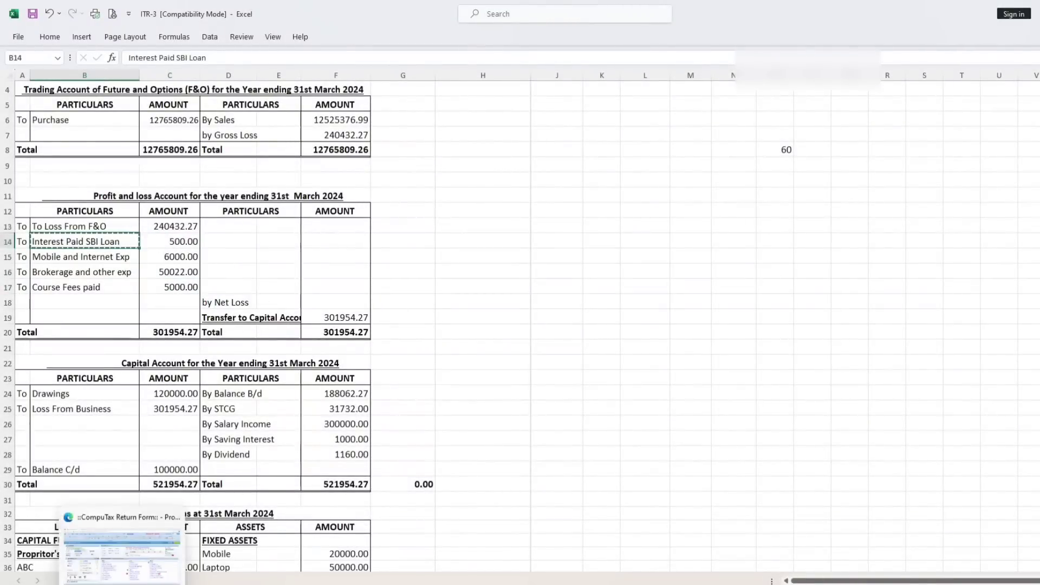
pyautogui.click(225, 564)
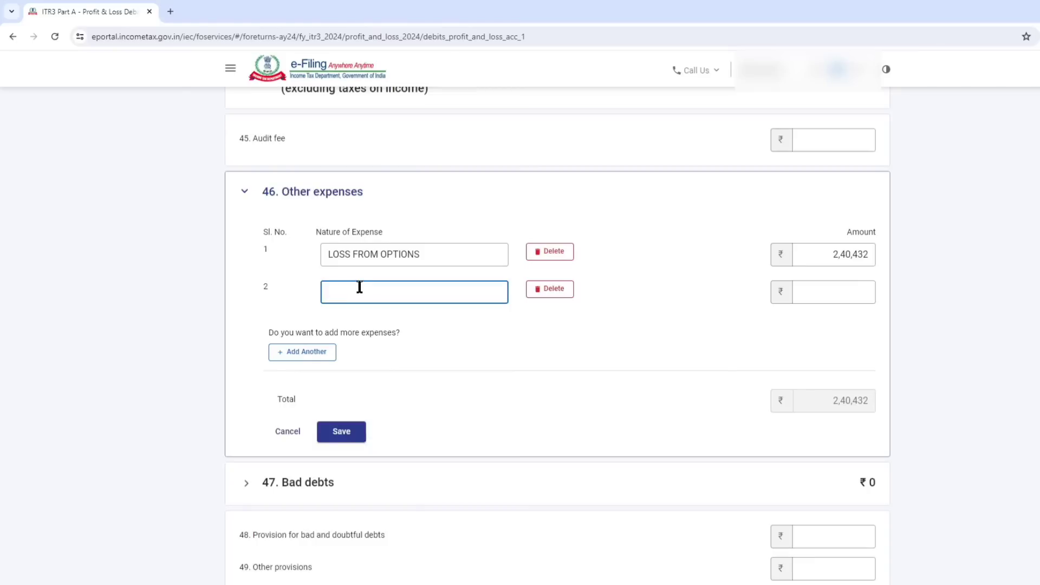
pyautogui.hotkey('ctrl', 'v')
pyautogui.click(849, 291)
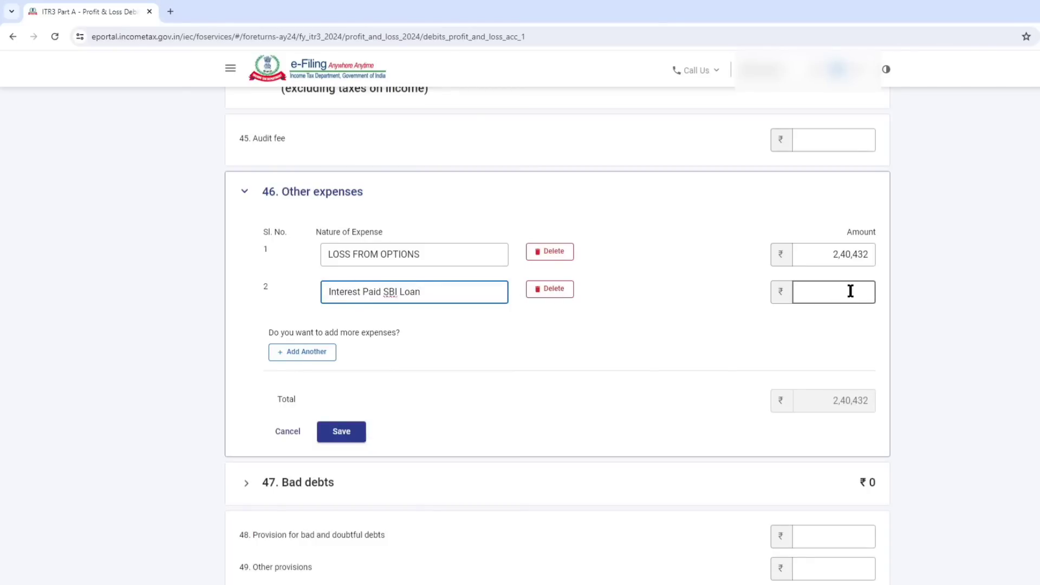
pyautogui.click(604, 290)
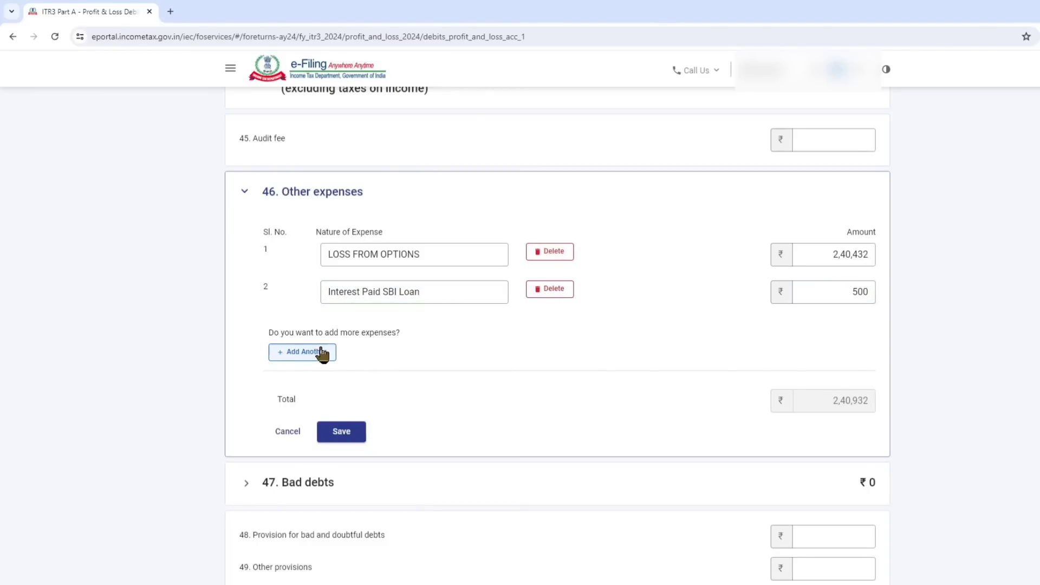
# Add Mobile and Internet Exp 6,000, Brokerage and other exp 50,022 and Course Fees paid 5,000, and check the net loss in the workbook.
pyautogui.hotkey('alt', 'Tab')
pyautogui.click(345, 316)
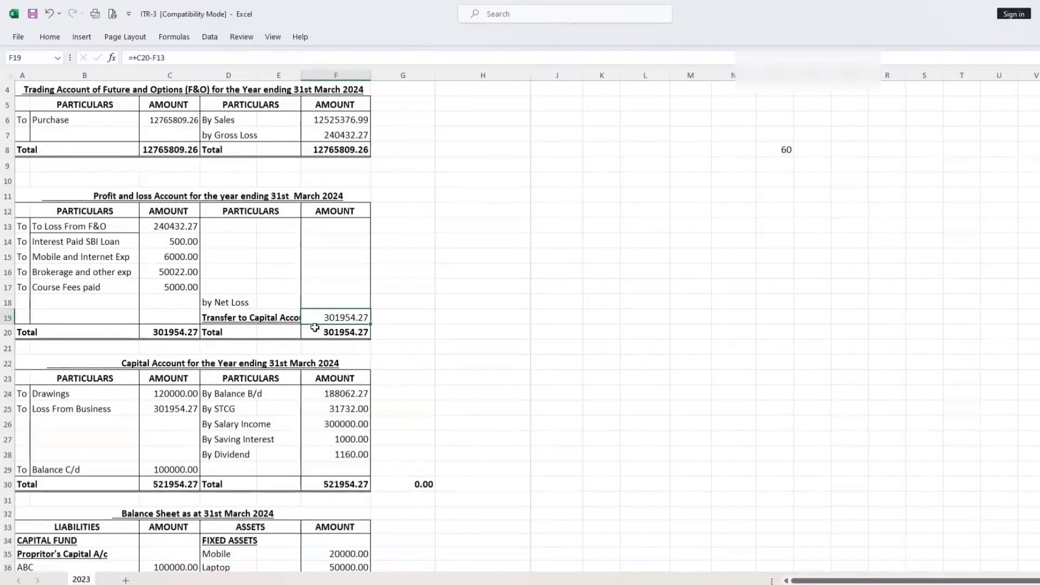
pyautogui.click(156, 566)
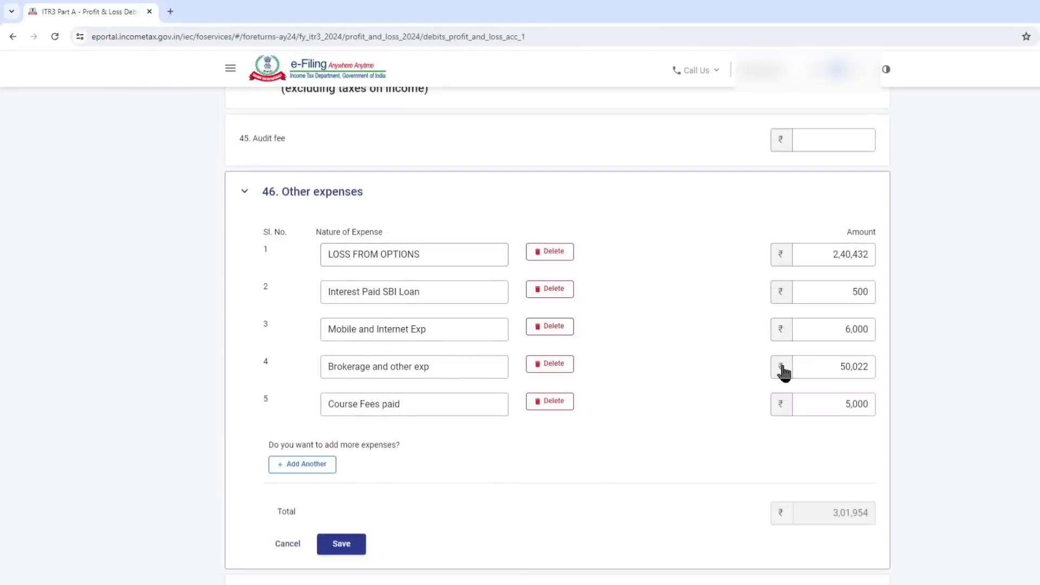
# Check the total of the Other expenses section on the portal and save the section.
pyautogui.scroll(-3, 764, 368)
pyautogui.moveTo(833, 338); pyautogui.dragTo(863, 341)
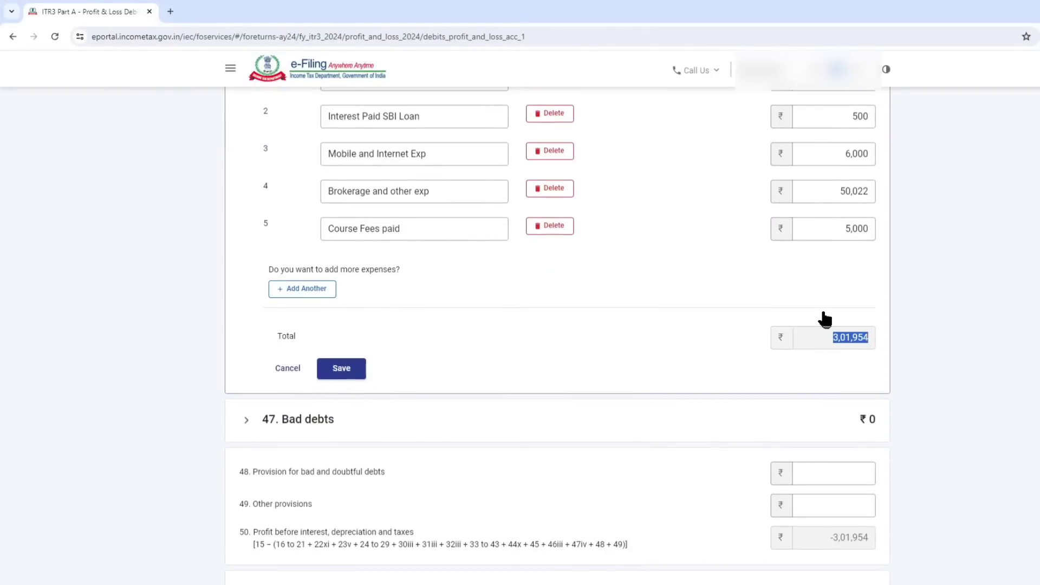
pyautogui.click(717, 286)
pyautogui.click(342, 369)
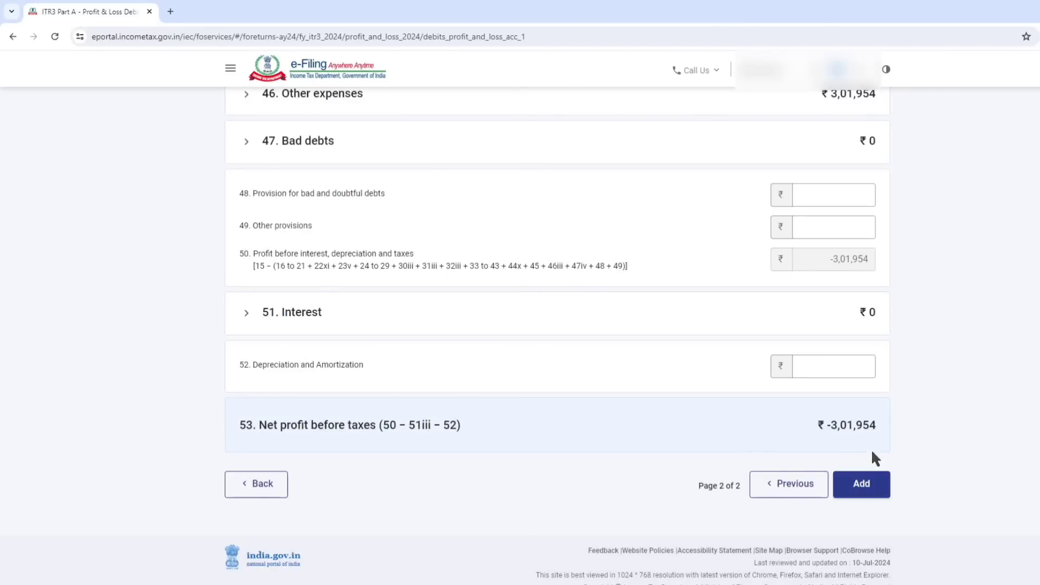
# Add the completed debits to the Profit and Loss Account and confirm the Part A - P & L schedule.
pyautogui.click(862, 484)
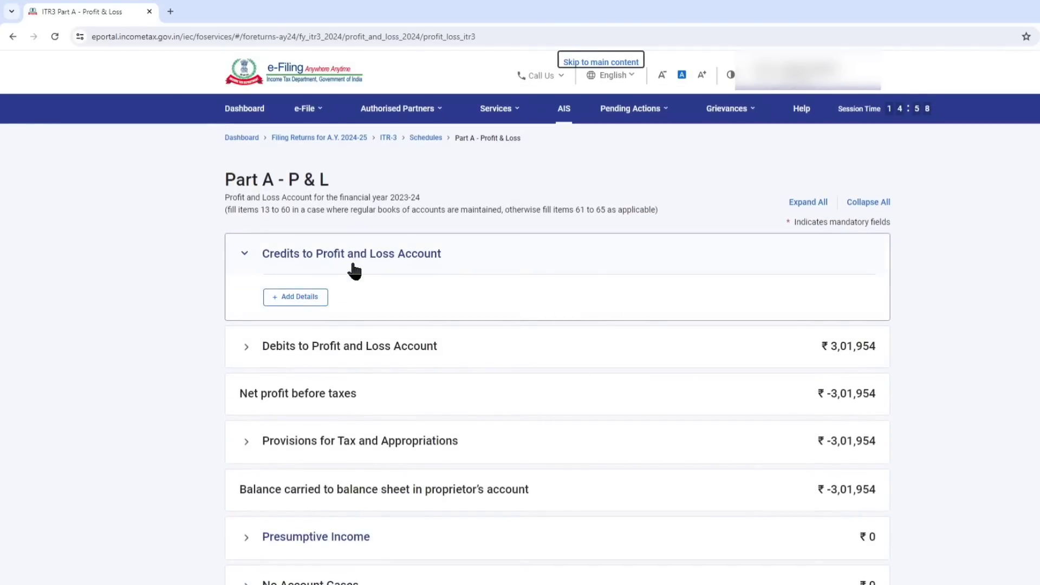
pyautogui.scroll(-4, 747, 255)
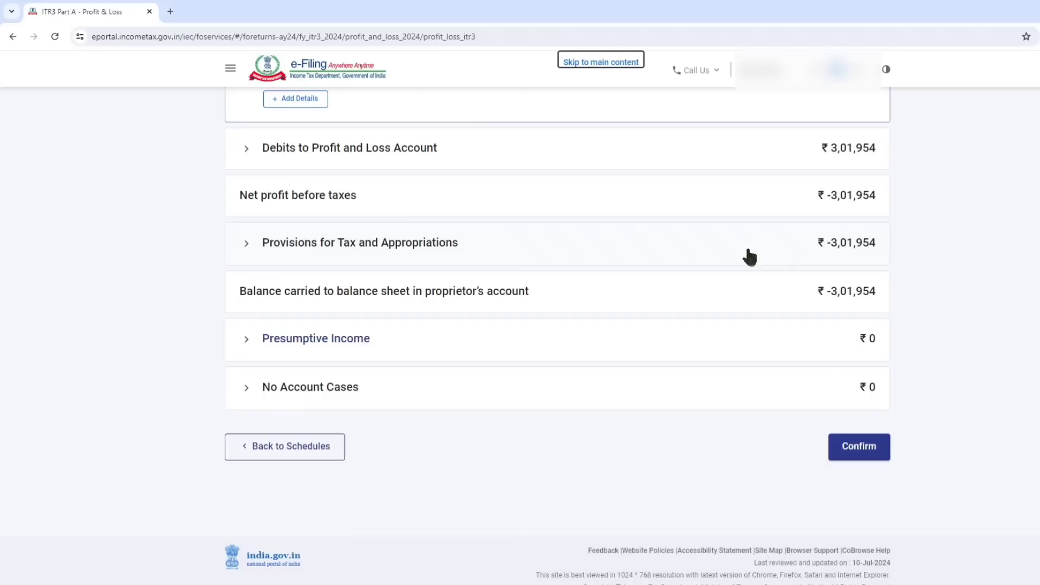
pyautogui.click(858, 452)
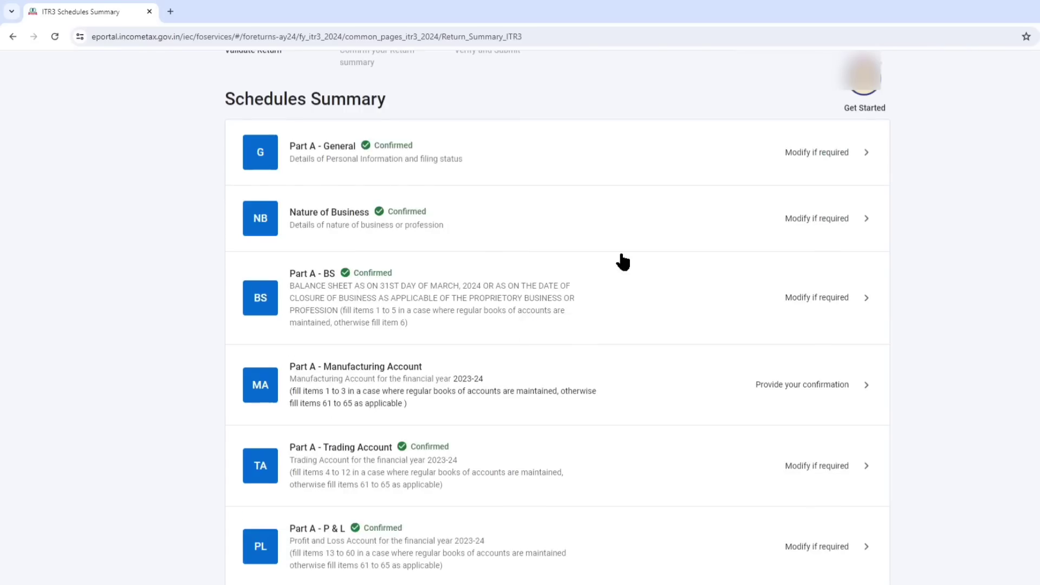
# Open the Part A - OI schedule from the schedules summary and confirm it without changing any item.
pyautogui.scroll(-7, 623, 262)
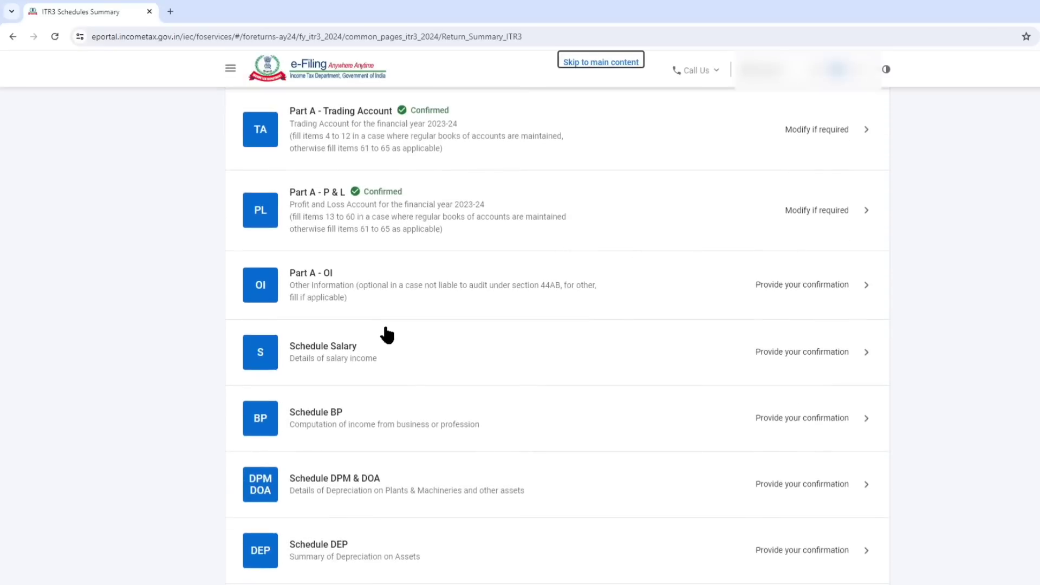
pyautogui.click(325, 293)
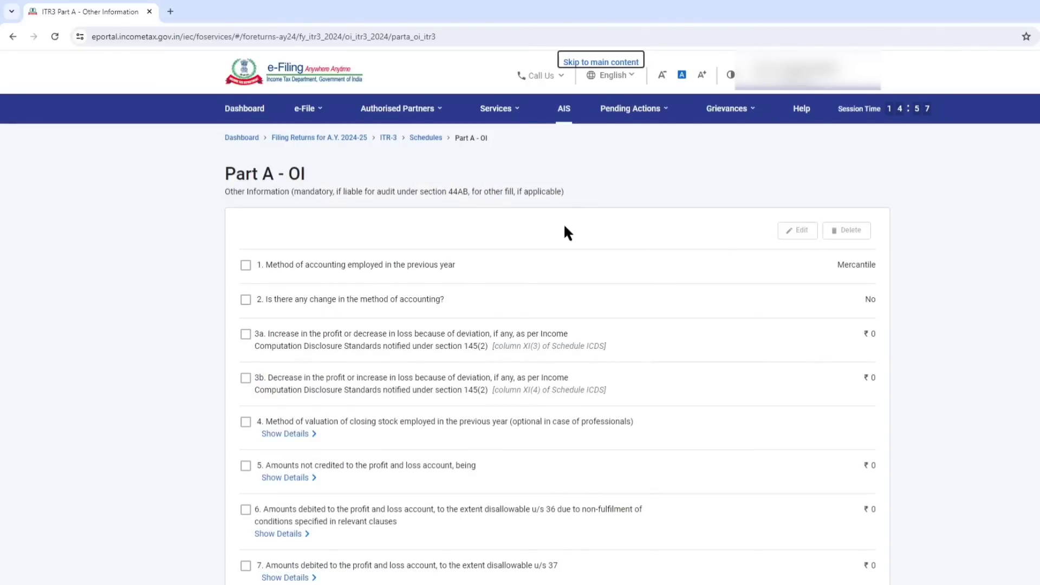
pyautogui.scroll(-10, 784, 264)
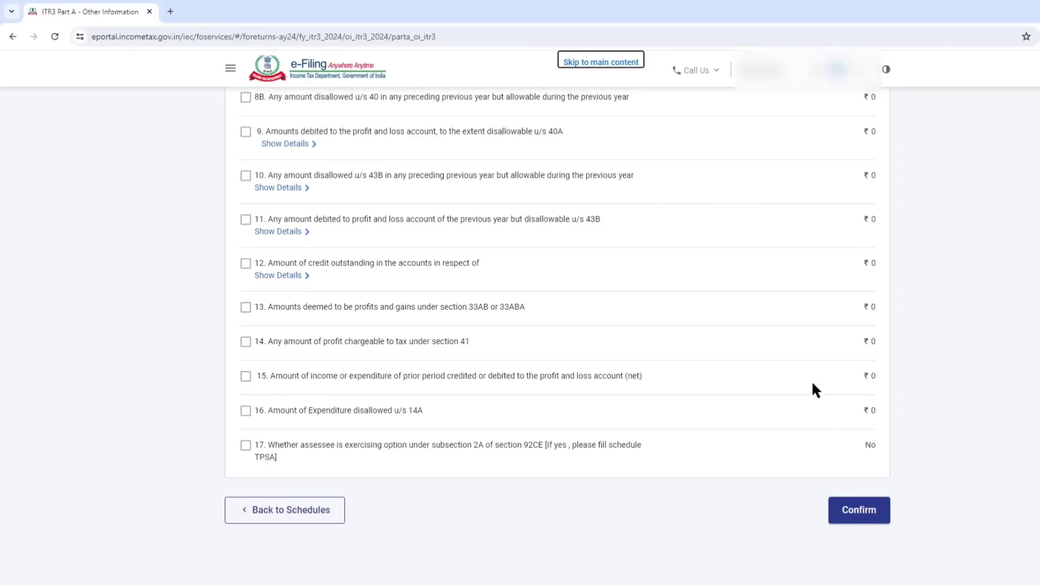
pyautogui.click(859, 512)
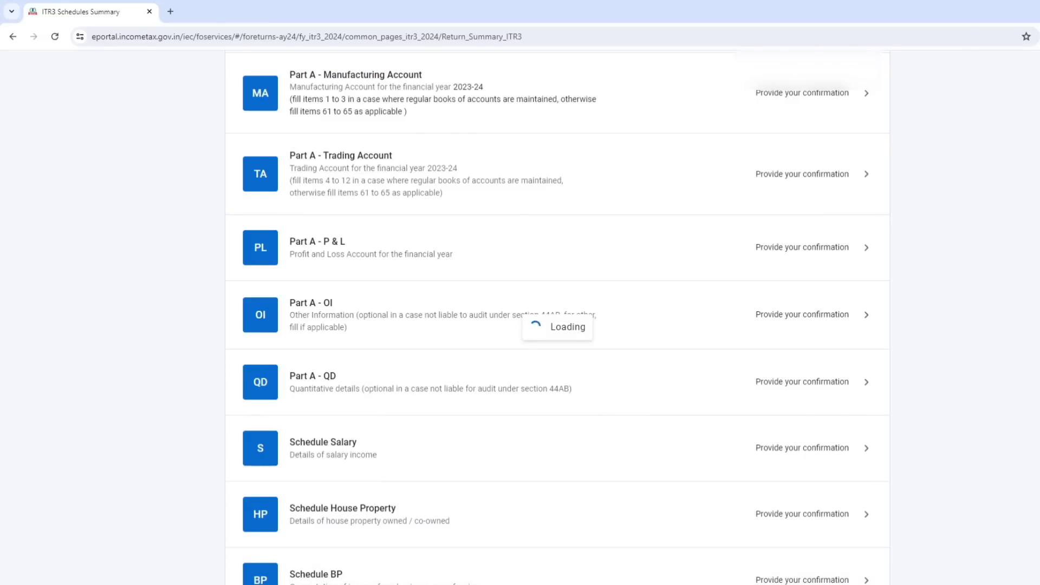
# Open Schedule Salary from the schedules summary and start adding an employer under Gross Salary.
pyautogui.scroll(-3, 509, 230)
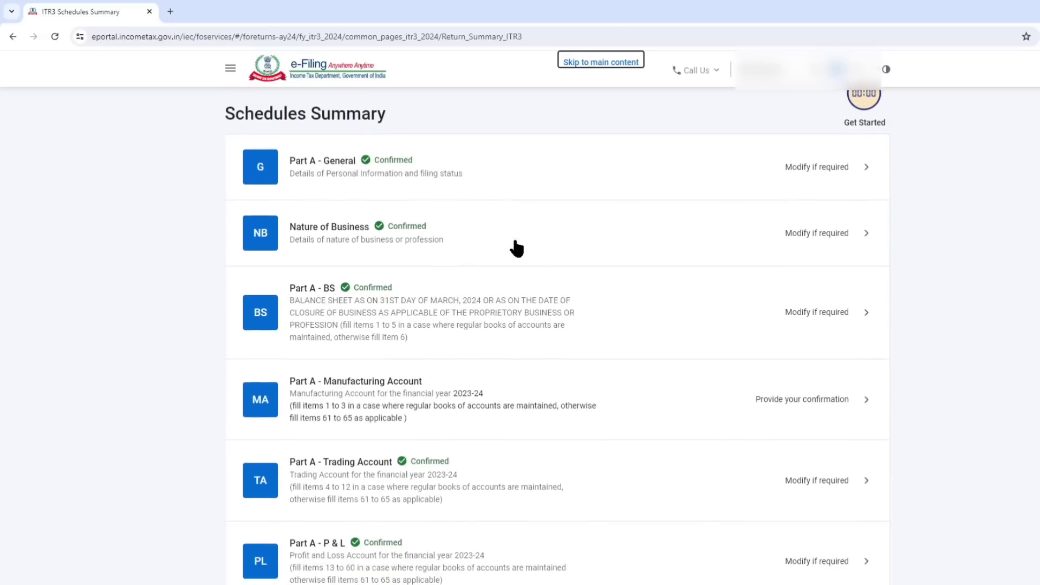
pyautogui.scroll(-7, 517, 248)
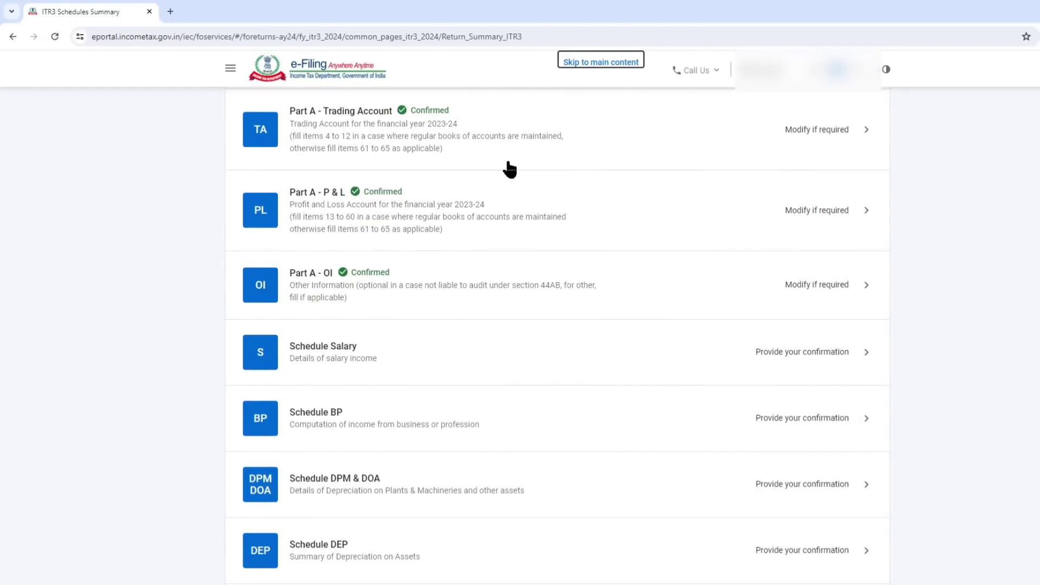
pyautogui.scroll(-3, 494, 290)
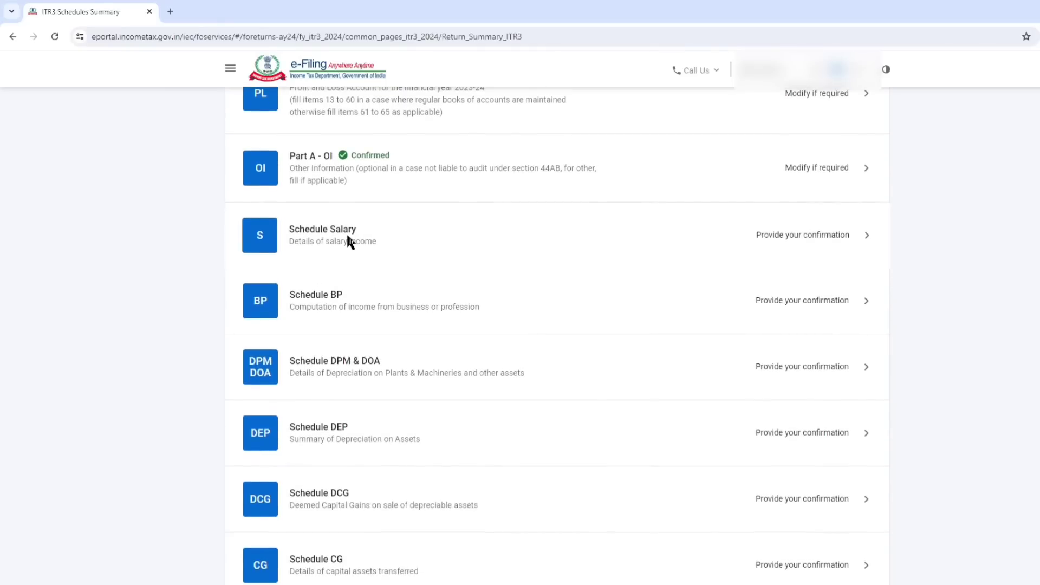
pyautogui.click(347, 237)
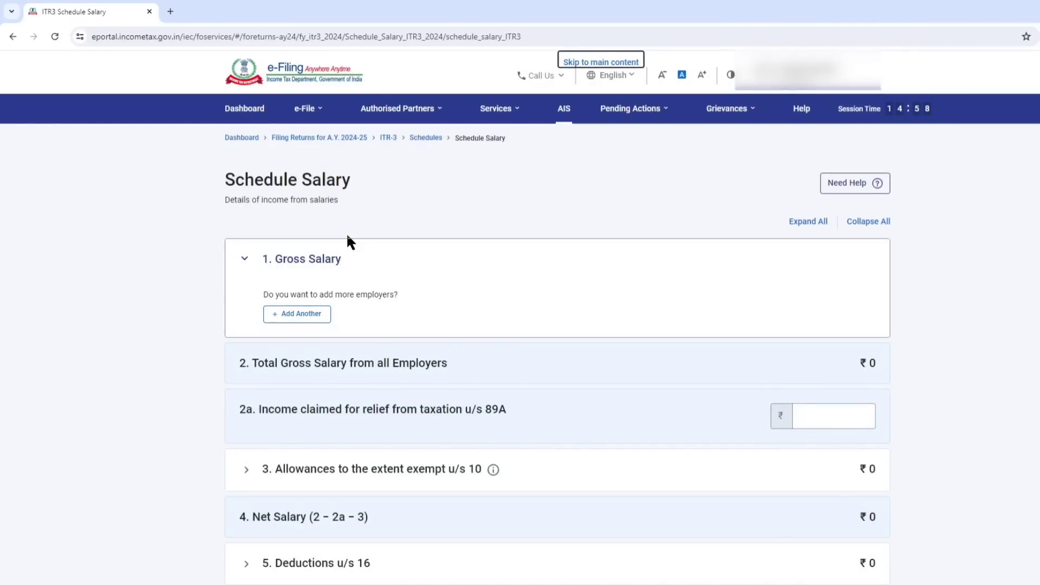
pyautogui.click(305, 317)
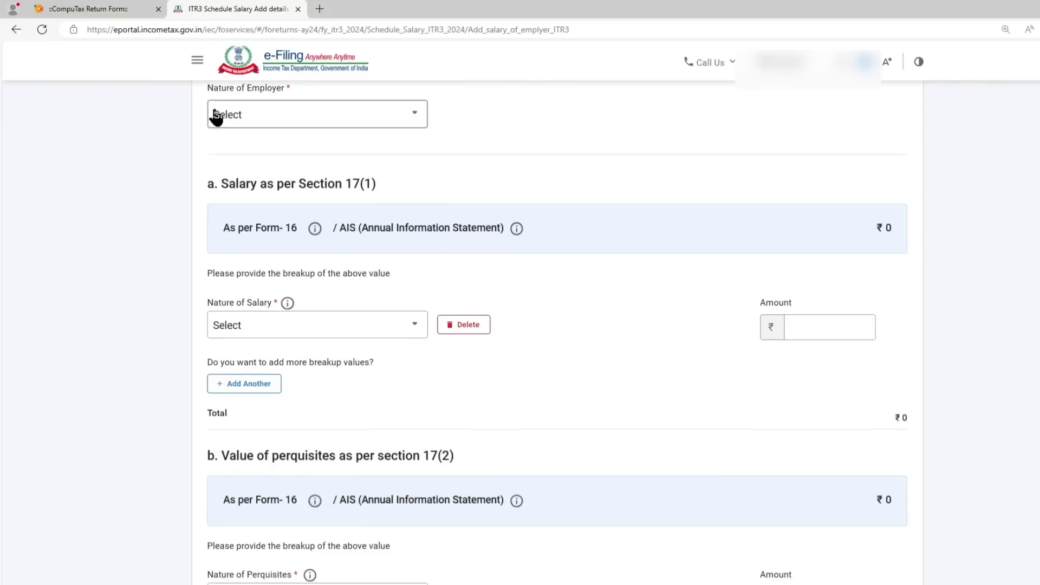
# Set the nature of employer to Others for the new salary entry.
pyautogui.click(247, 125)
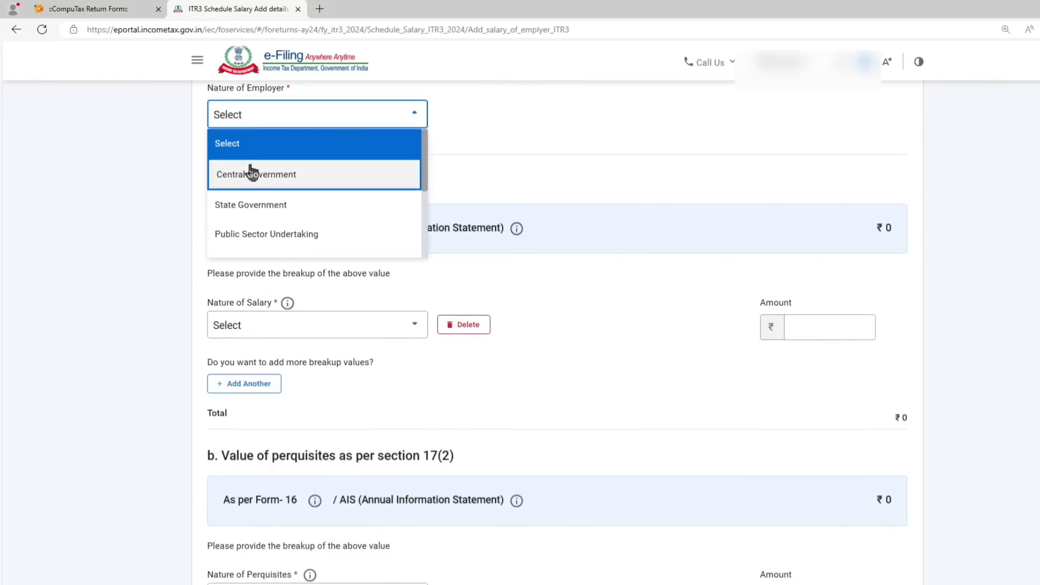
pyautogui.scroll(-5, 280, 169)
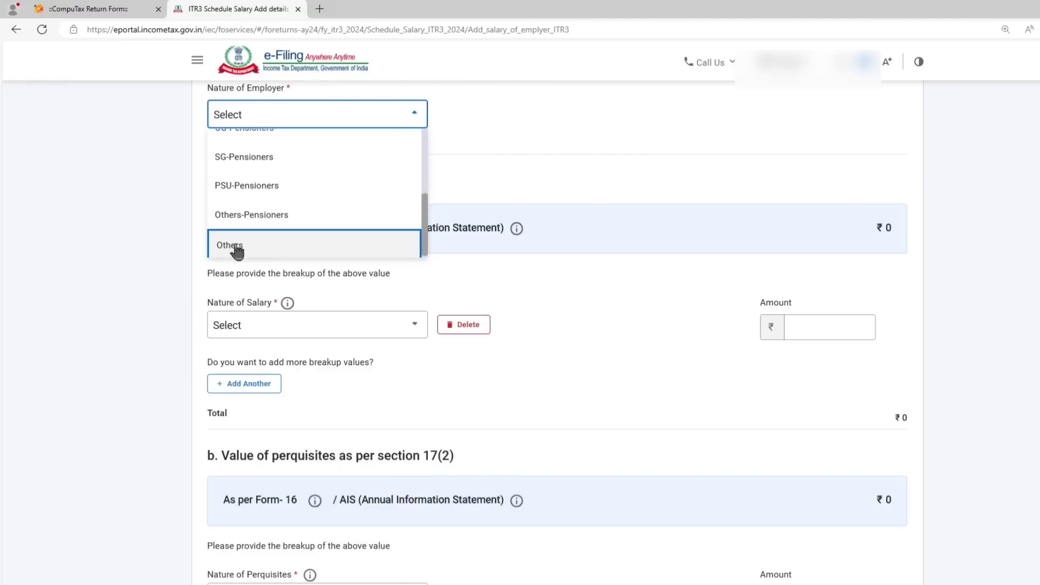
pyautogui.click(237, 249)
# Record a basic salary of 300000 in the breakup of salary as per Section 17(1).
pyautogui.scroll(-3, 512, 165)
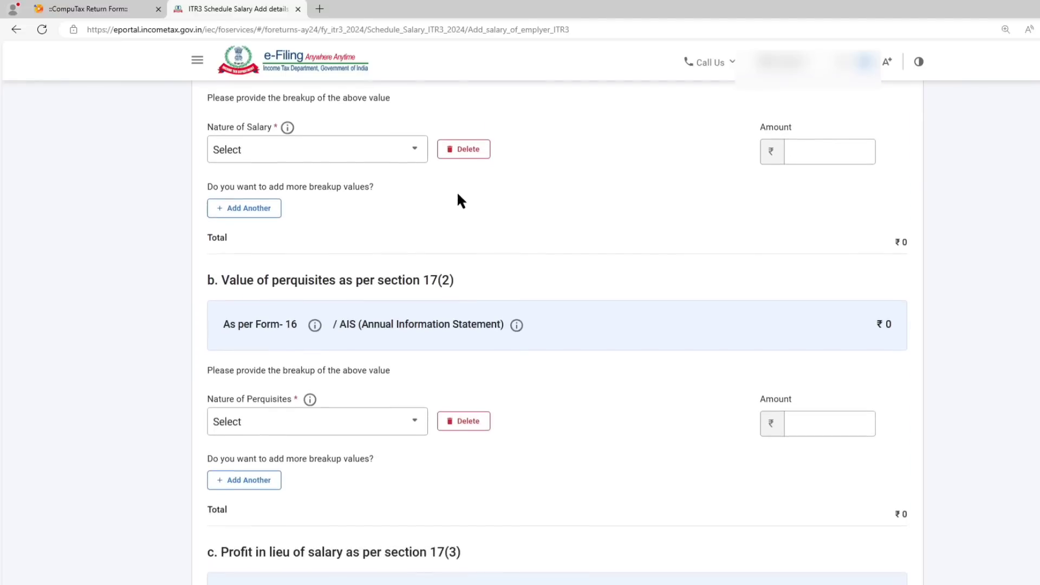
pyautogui.click(322, 152)
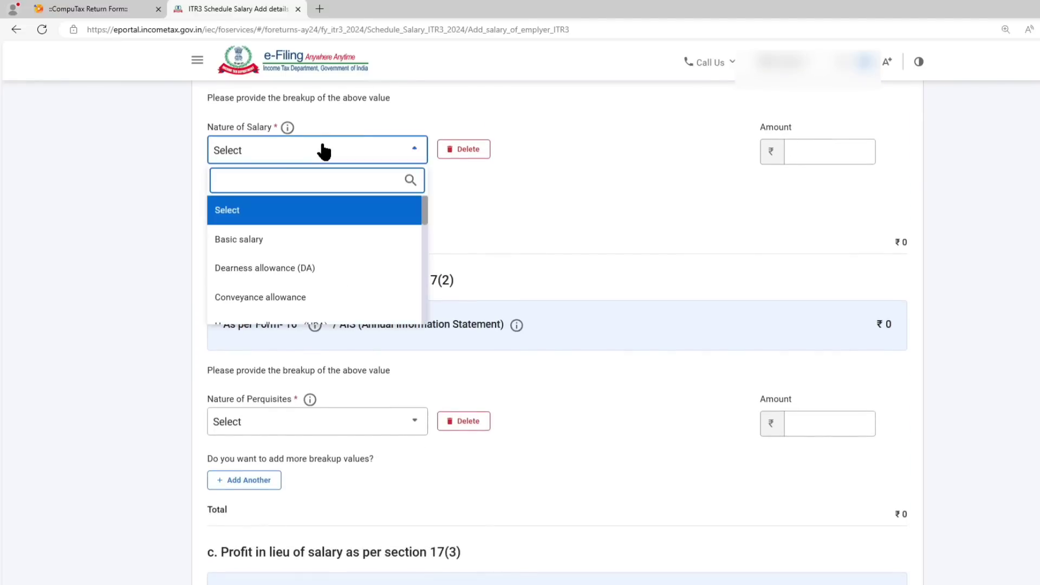
pyautogui.click(274, 246)
pyautogui.click(788, 152)
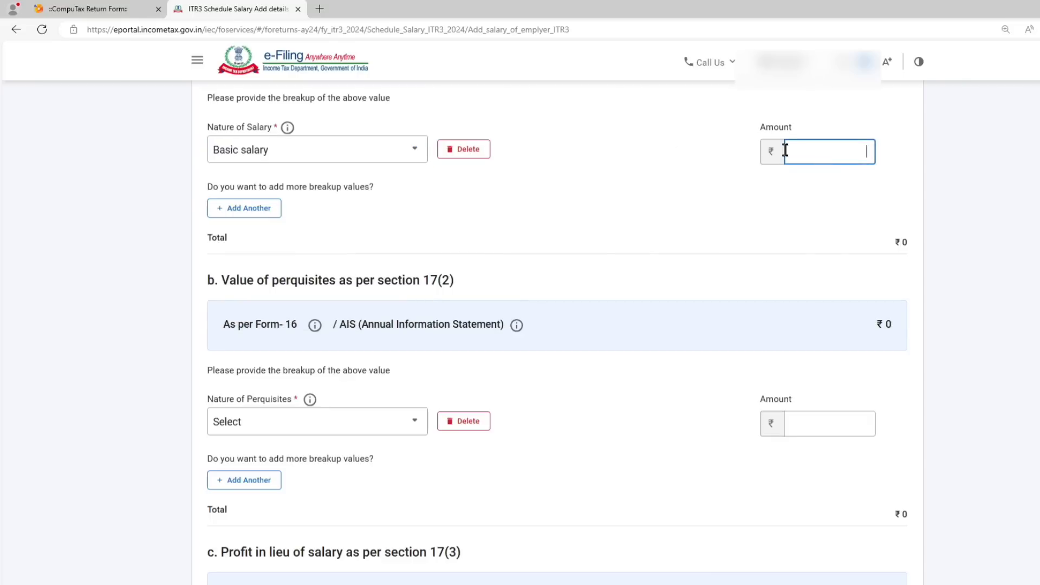
pyautogui.write('300000')
pyautogui.click(581, 171)
# Add the employer's salary entry without perquisites or profit in lieu of salary, and confirm Schedule Salary.
pyautogui.scroll(-3, 580, 177)
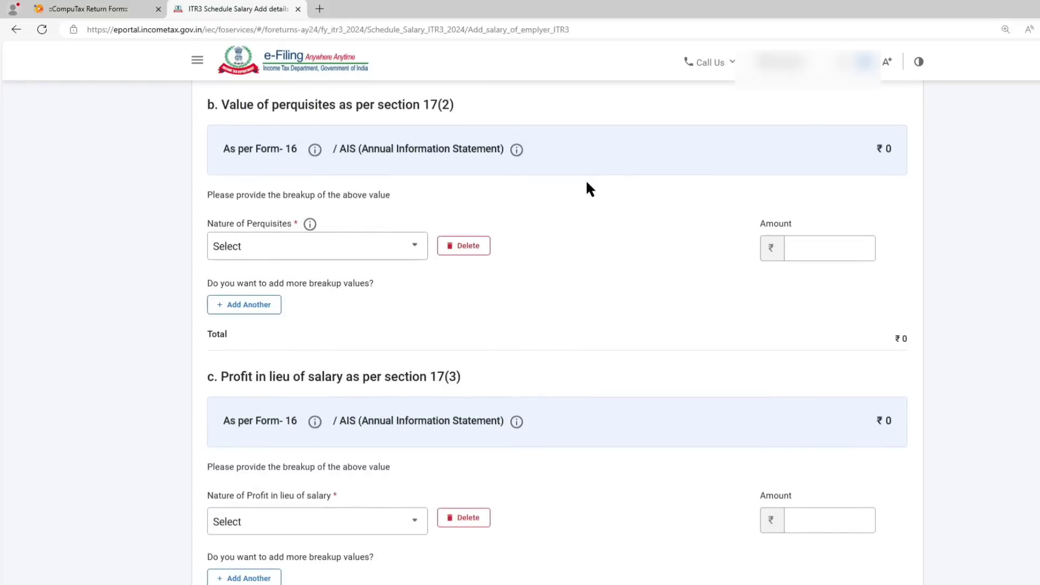
pyautogui.scroll(-4, 371, 252)
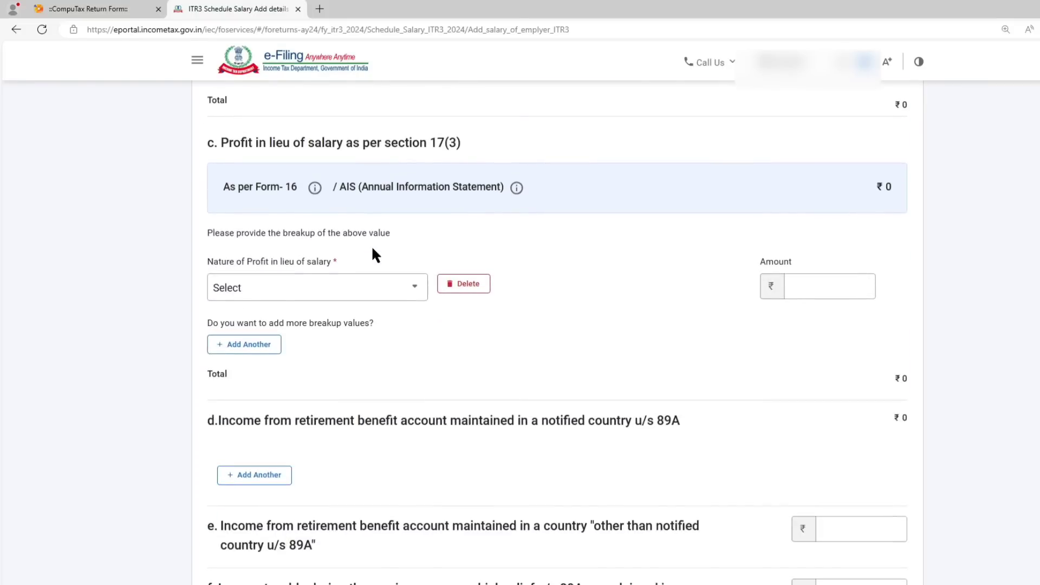
pyautogui.scroll(-5, 344, 259)
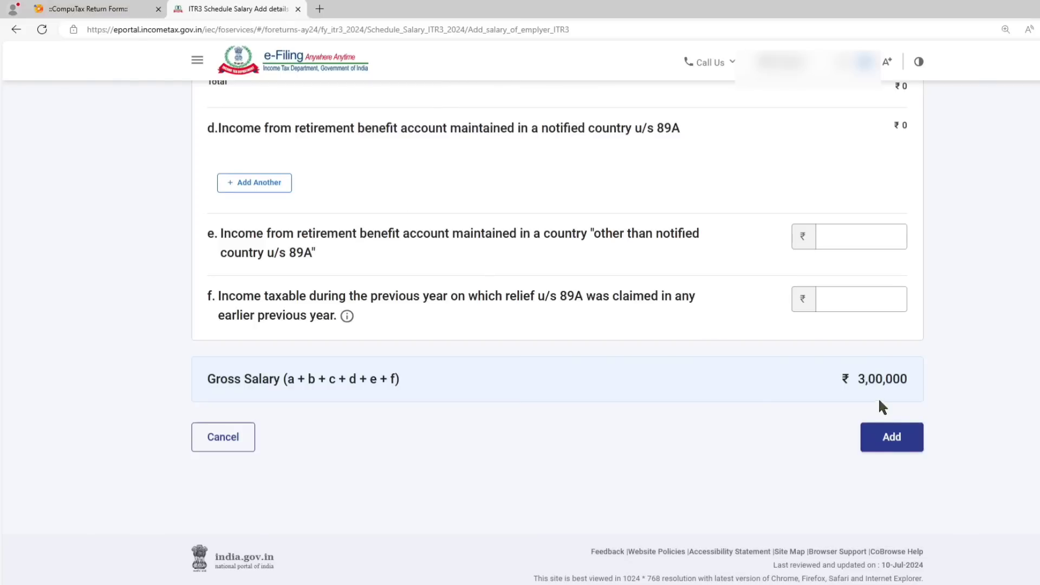
pyautogui.click(891, 436)
pyautogui.click(770, 263)
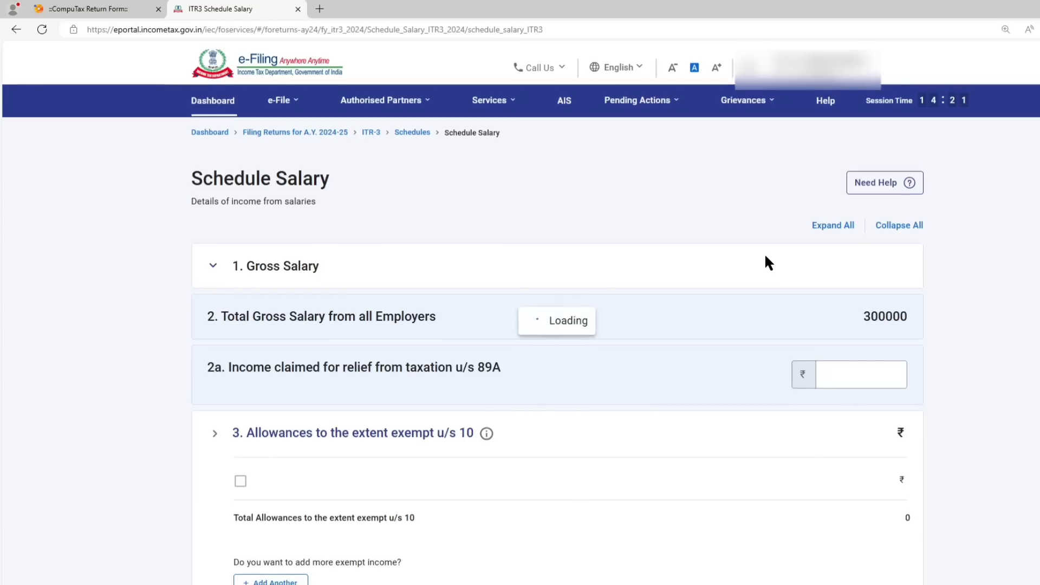
pyautogui.scroll(-5, 708, 314)
pyautogui.scroll(-10, 710, 317)
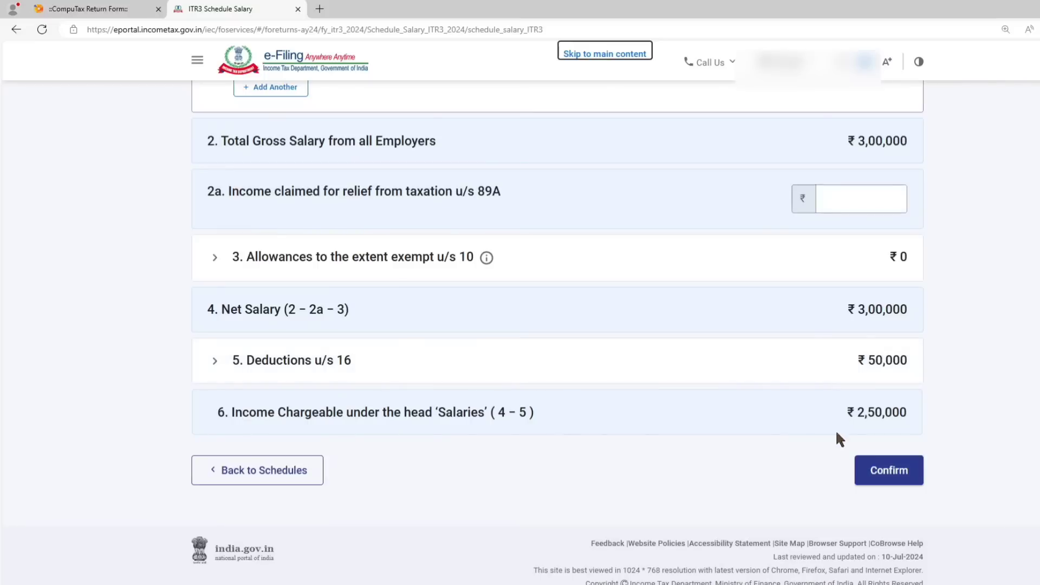
pyautogui.click(897, 473)
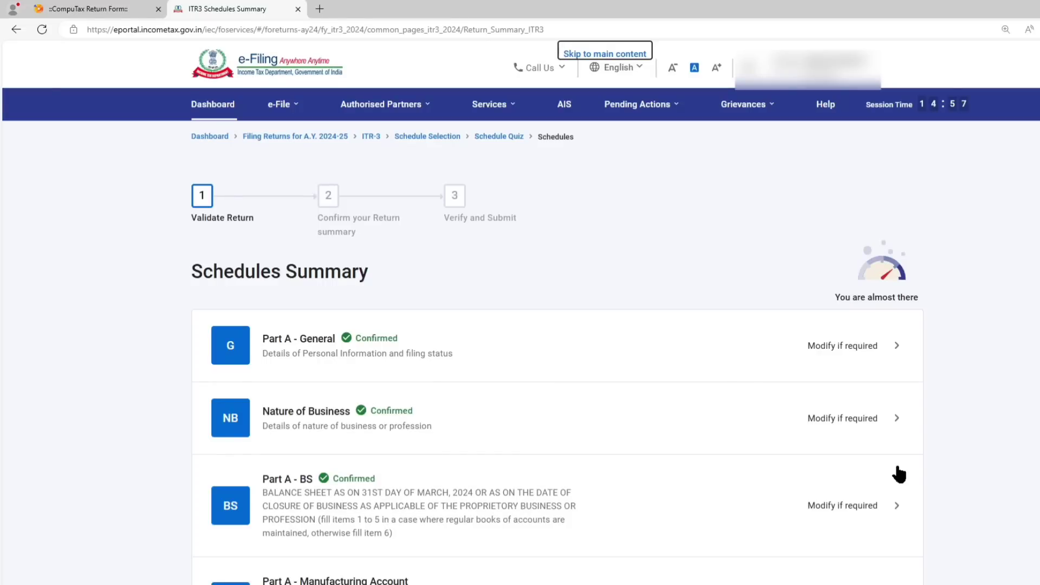
# Open Schedule BP from the schedules summary and confirm the business income computation without changing it.
pyautogui.scroll(-12, 612, 295)
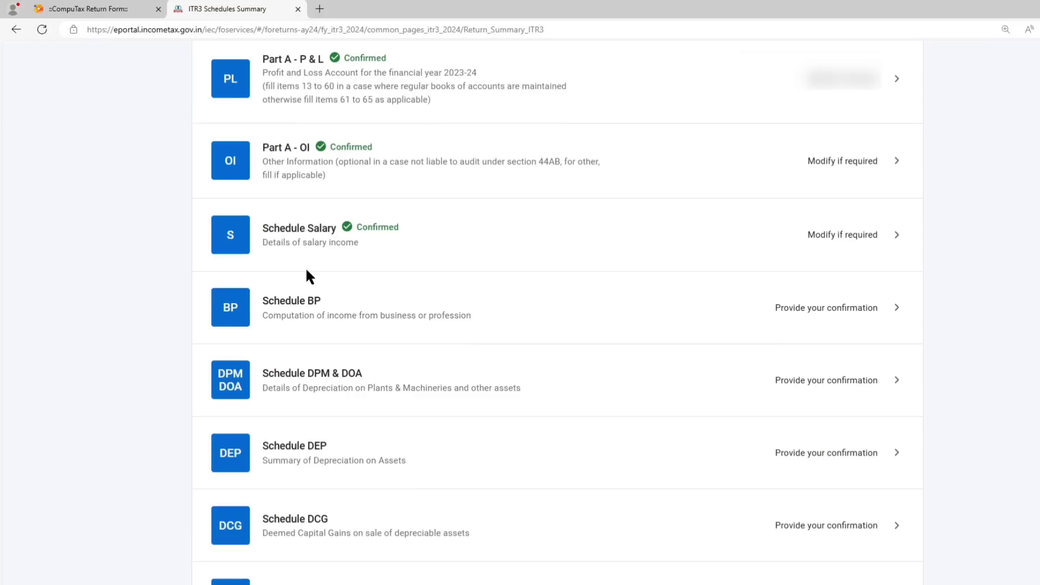
pyautogui.click(306, 273)
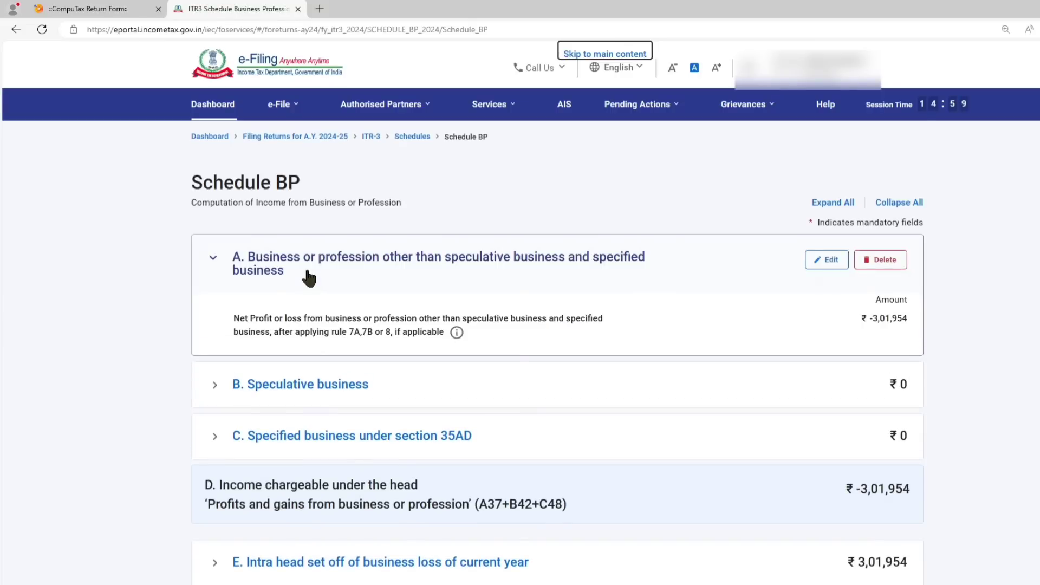
pyautogui.scroll(-3, 455, 266)
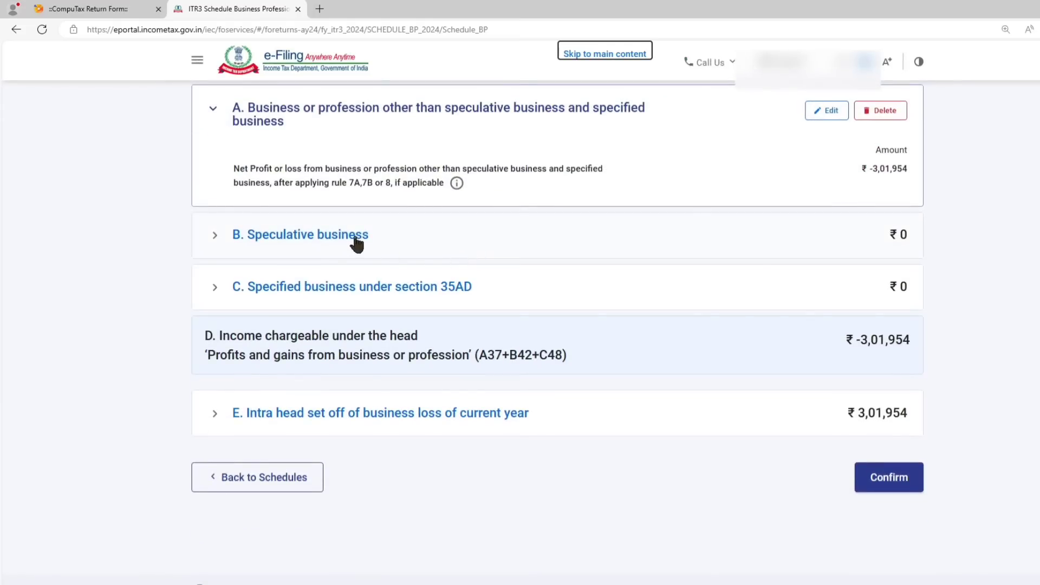
pyautogui.click(912, 479)
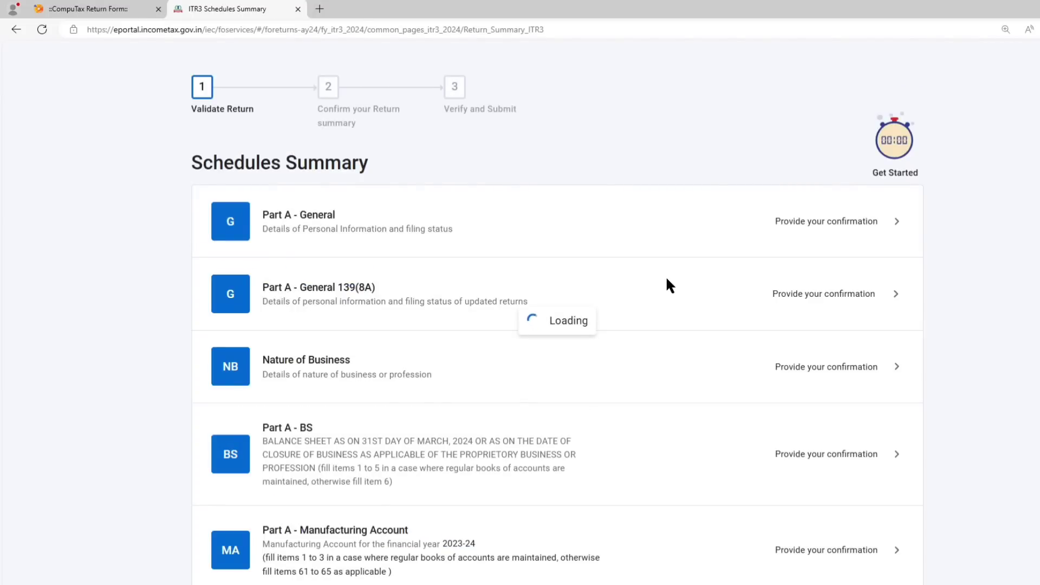
# Open Schedule CG from the schedules summary, leaving the depreciation and deemed capital gains schedules untouched.
pyautogui.scroll(-3, 609, 292)
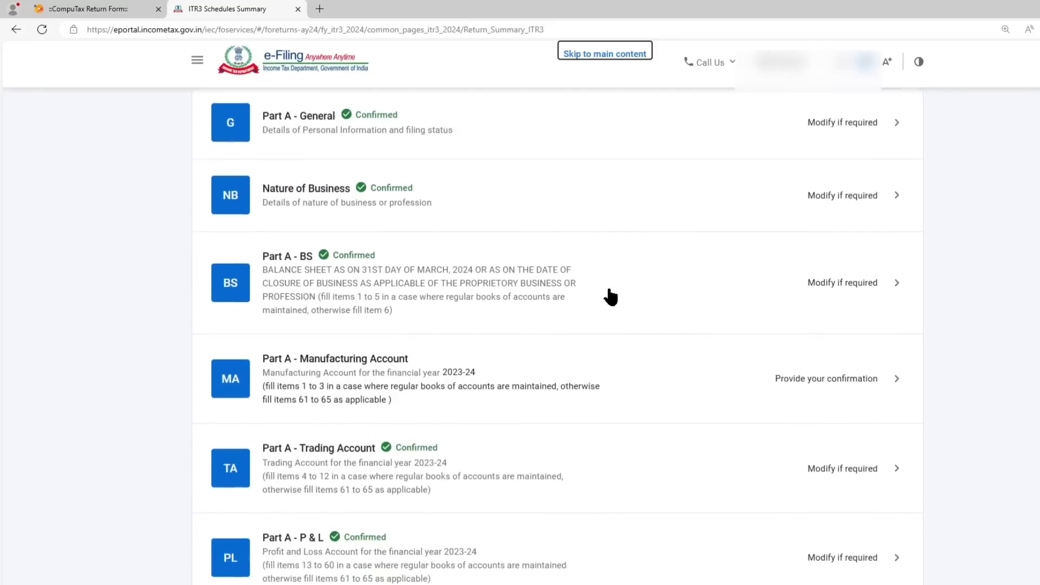
pyautogui.scroll(-8, 611, 297)
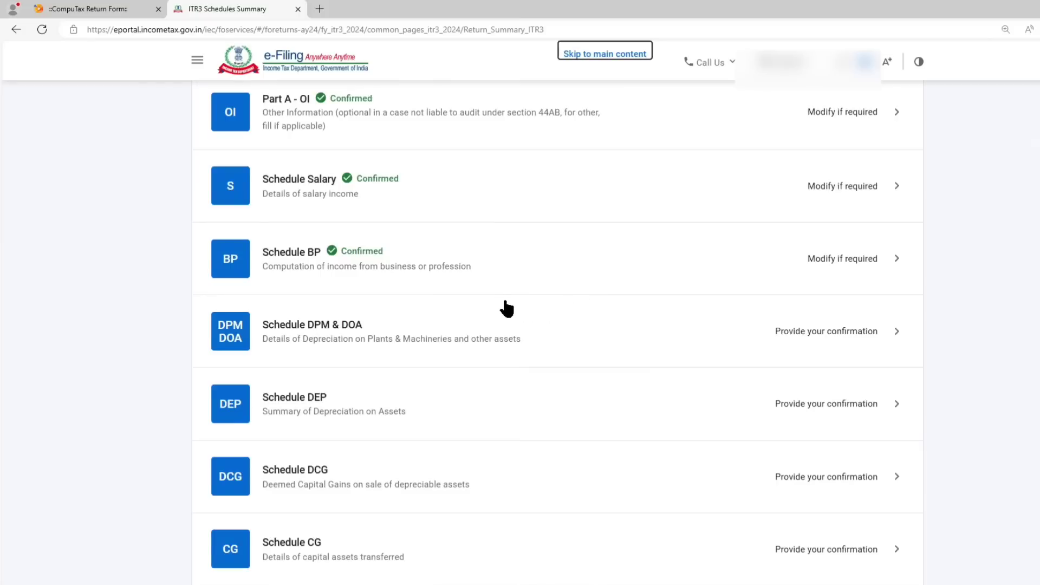
pyautogui.scroll(-2, 488, 298)
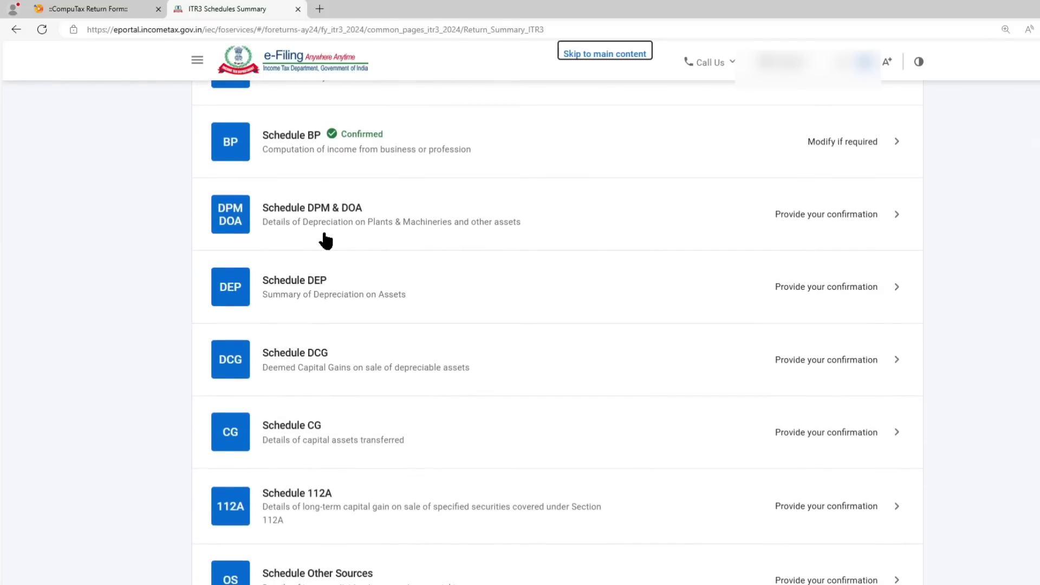
pyautogui.scroll(-2, 324, 240)
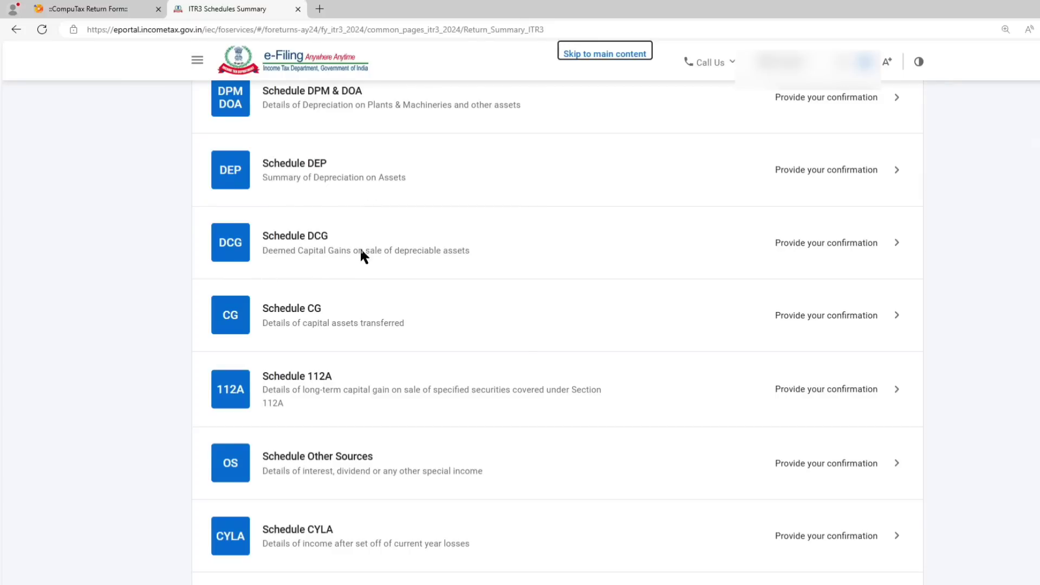
pyautogui.scroll(-2, 362, 255)
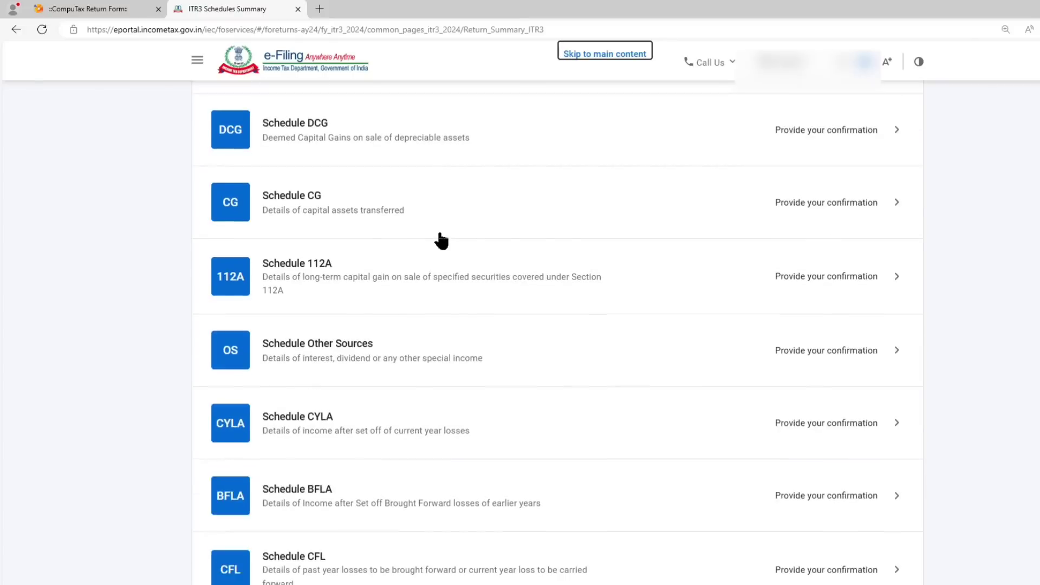
pyautogui.click(307, 203)
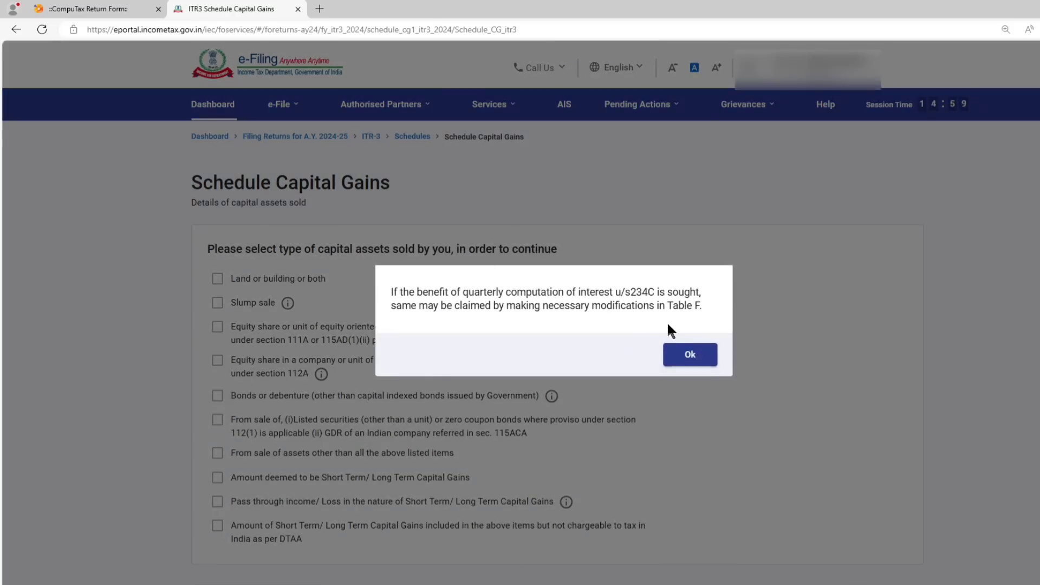
# Choose equity shares or equity oriented mutual fund units with STT paid under section 111A as the capital assets sold, and continue.
pyautogui.click(689, 353)
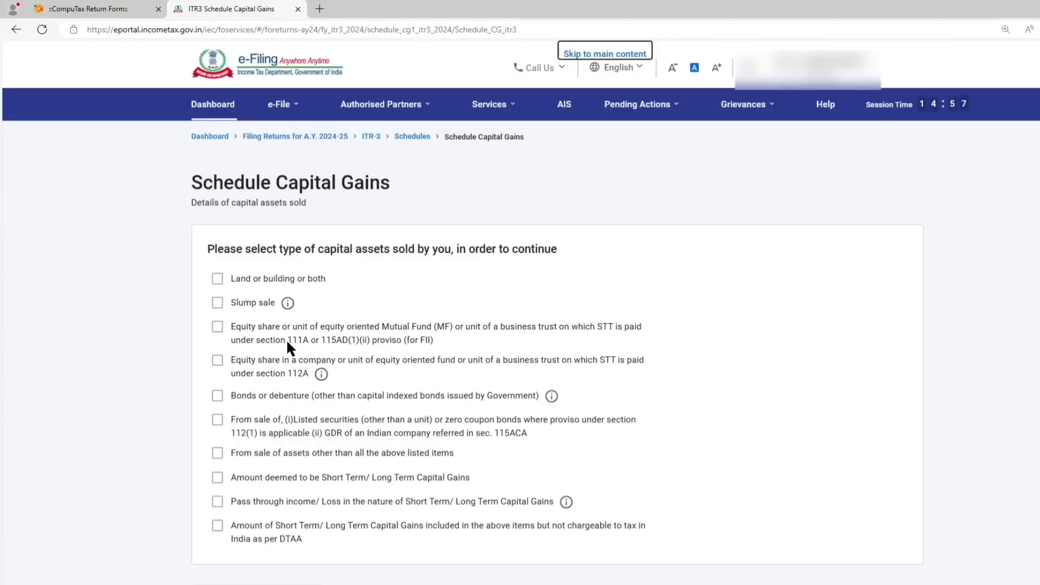
pyautogui.moveTo(288, 340); pyautogui.dragTo(295, 339)
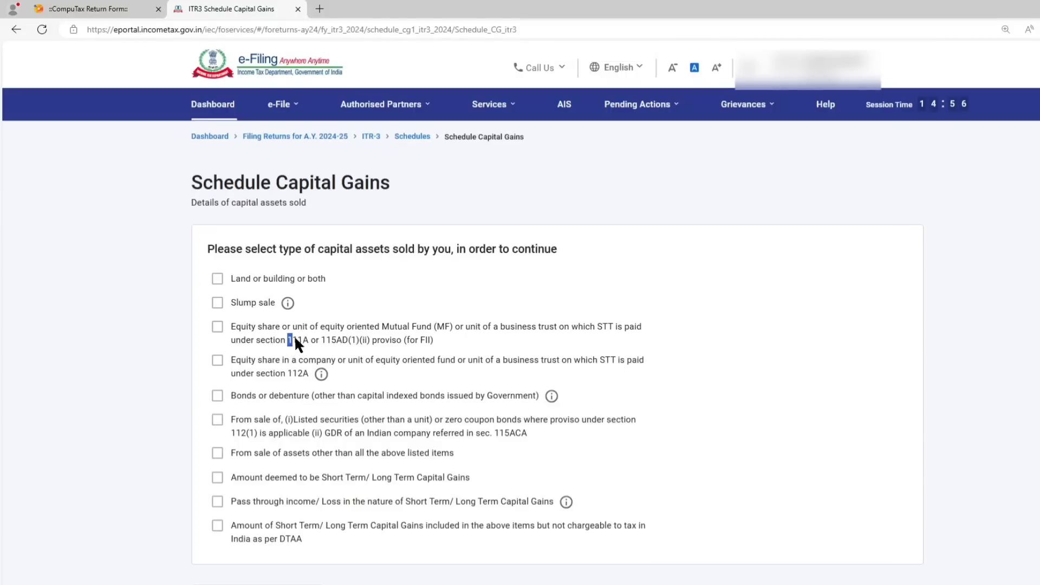
pyautogui.click(219, 327)
pyautogui.moveTo(291, 373); pyautogui.dragTo(308, 374)
pyautogui.scroll(-1, 771, 445)
pyautogui.scroll(-3, 771, 450)
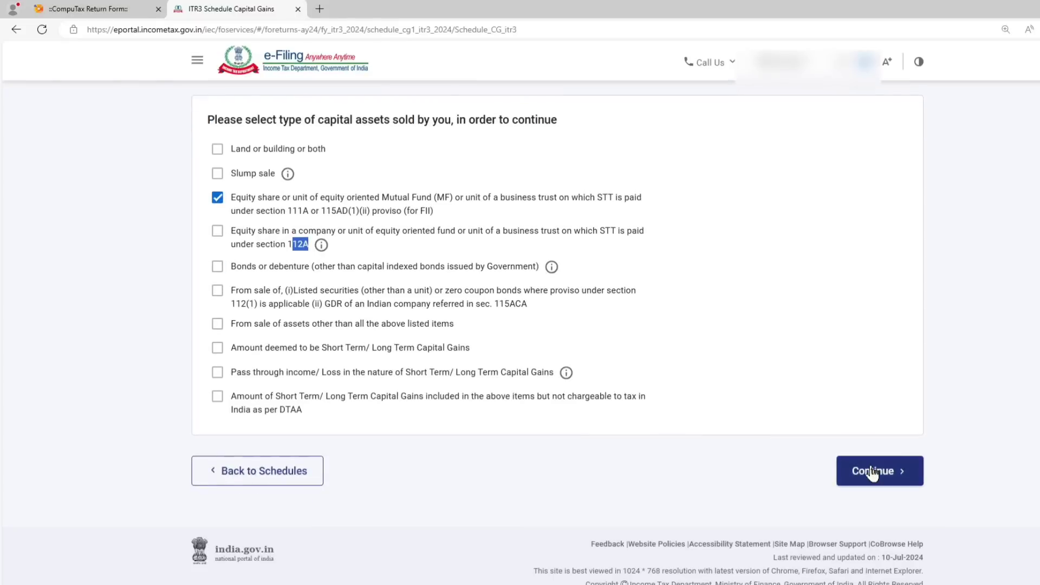
pyautogui.click(867, 469)
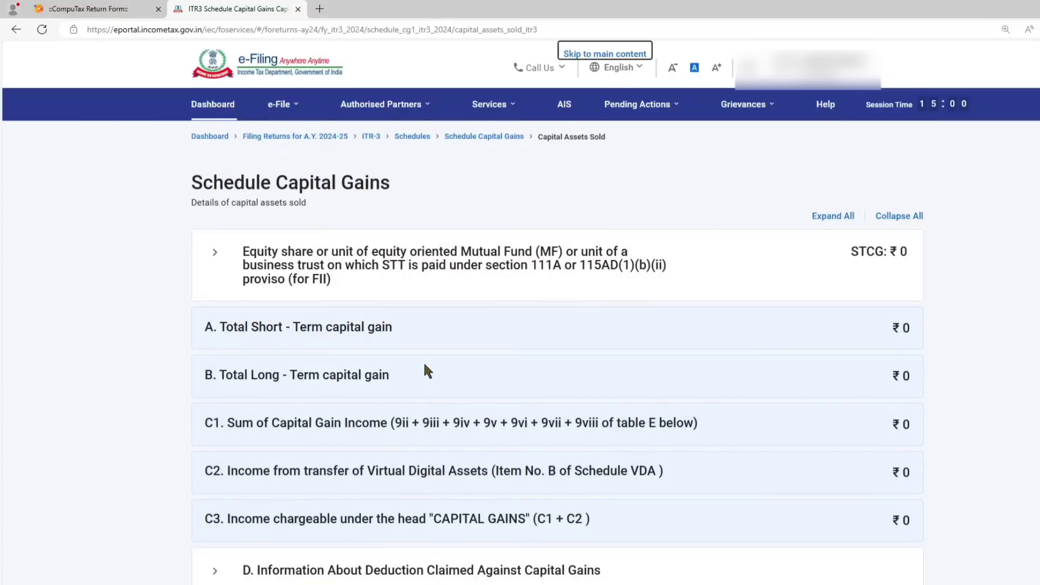
# Start adding sale details for the STT-paid equity shares and select Section 111A.
pyautogui.click(321, 277)
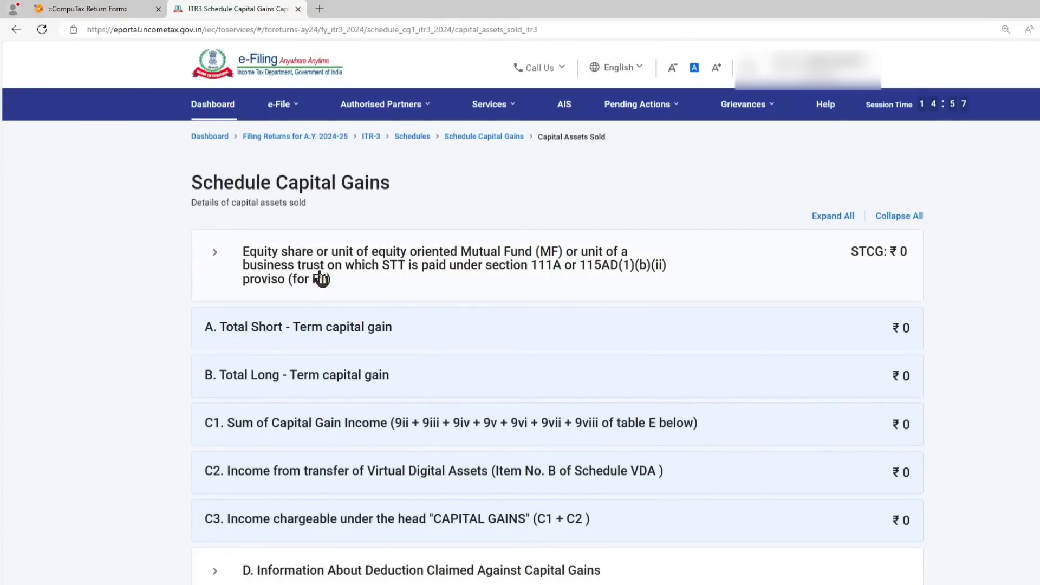
pyautogui.click(287, 353)
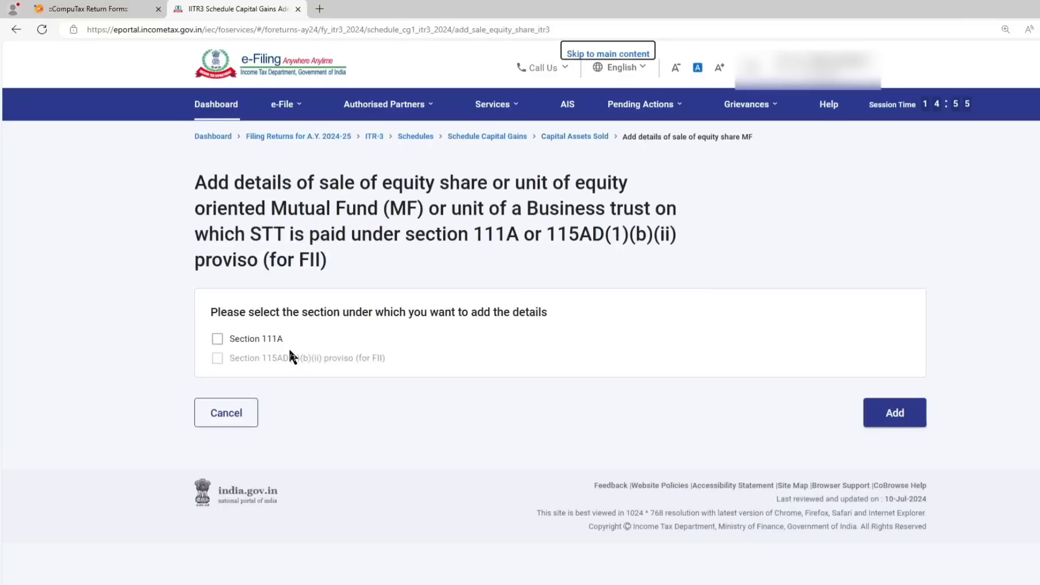
pyautogui.click(216, 339)
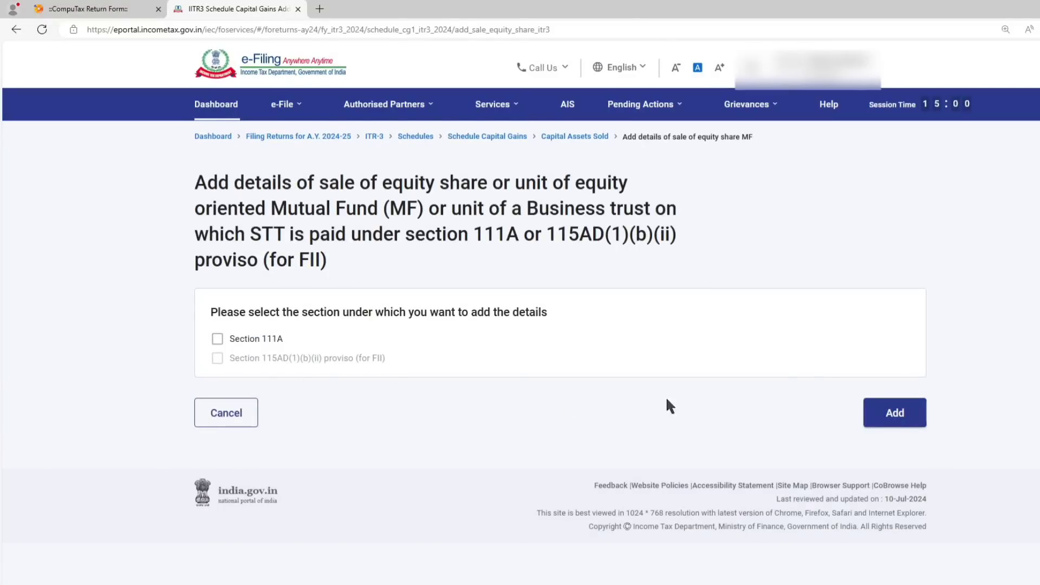
pyautogui.scroll(-4, 746, 366)
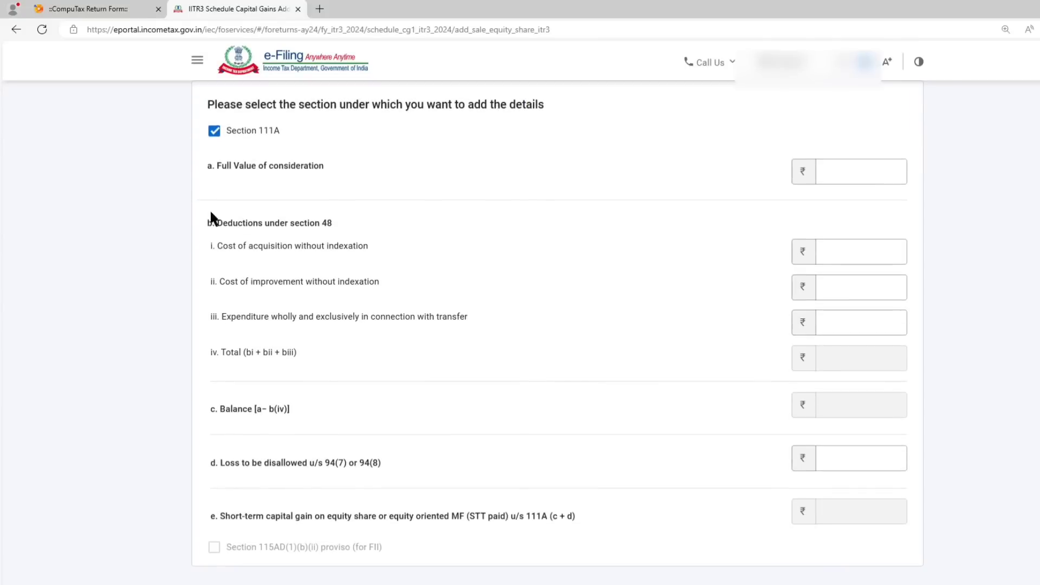
# Examine the Full Value of consideration and Cost of acquisition without indexation fields under Section 111A.
pyautogui.moveTo(233, 167); pyautogui.dragTo(308, 173)
pyautogui.click(458, 170)
pyautogui.click(845, 169)
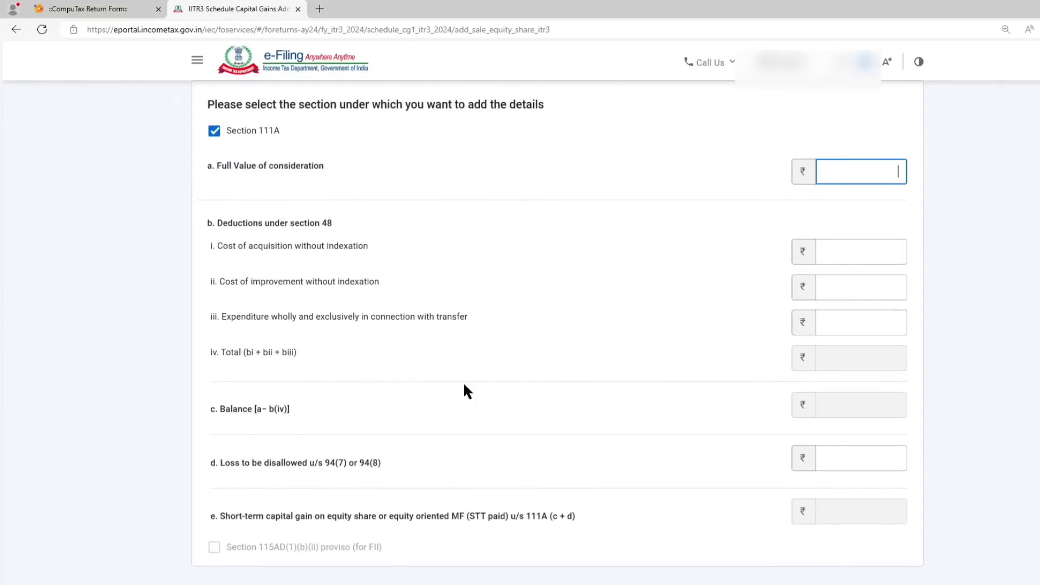
pyautogui.moveTo(219, 247); pyautogui.dragTo(369, 248)
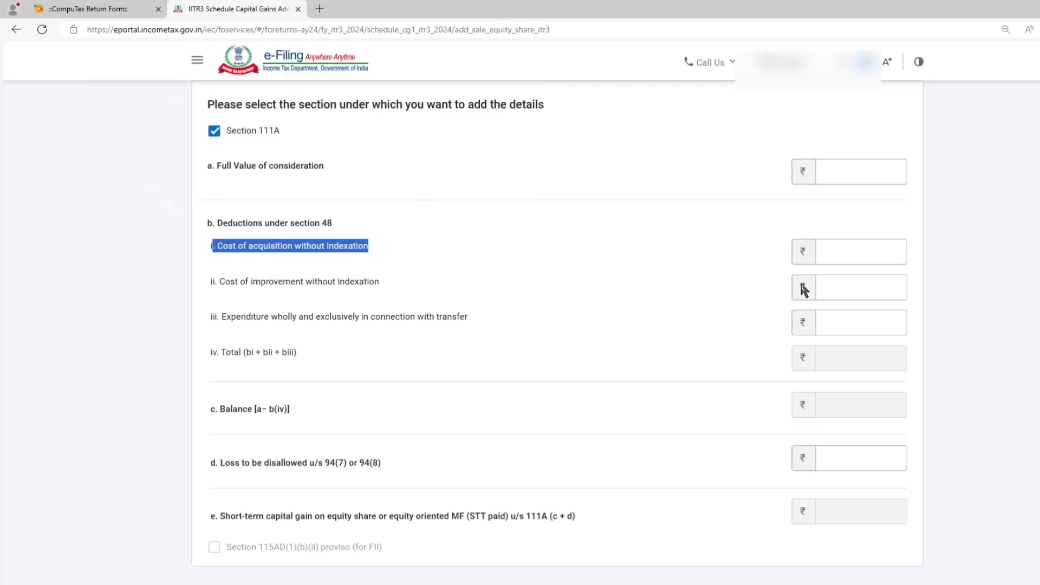
pyautogui.click(843, 255)
# Switch to the Zerodha tax P&L workbook in Excel and locate the Buy Value total of the Short Term Trades on the Equity sheet.
pyautogui.click(155, 584)
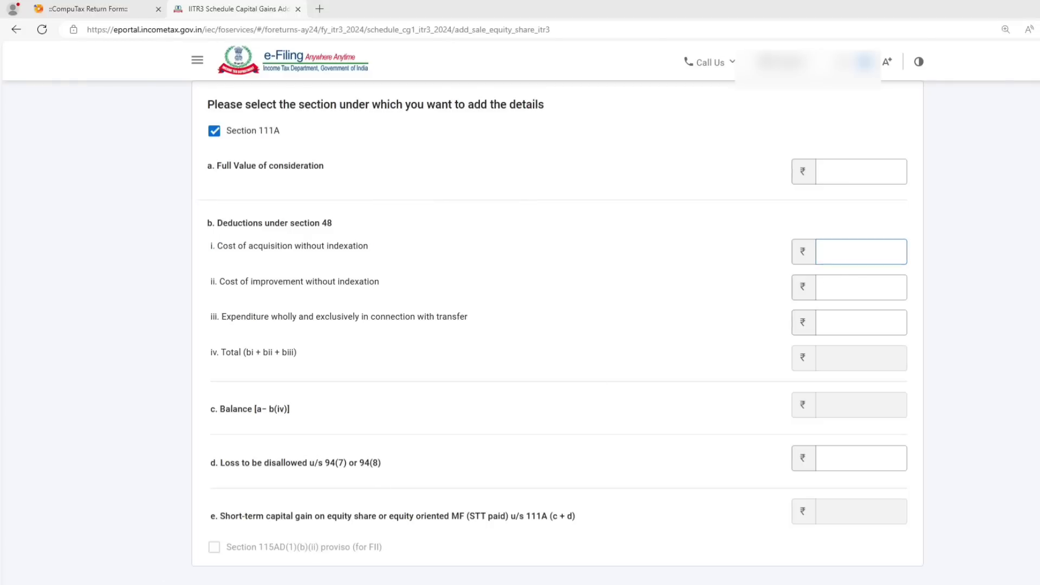
pyautogui.click(220, 577)
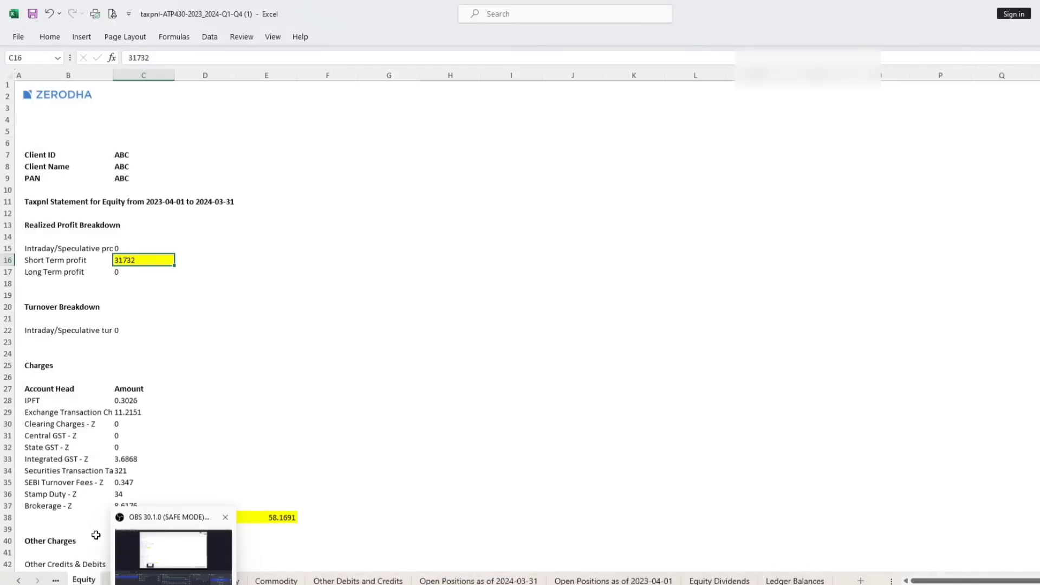
pyautogui.scroll(-7, 219, 364)
pyautogui.scroll(-4, 219, 364)
pyautogui.click(36, 217)
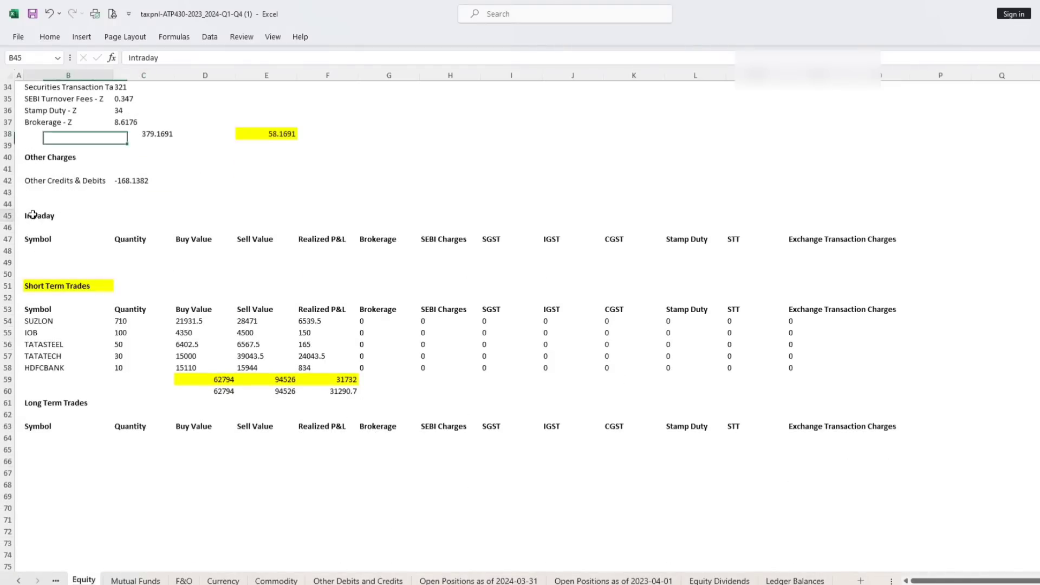
pyautogui.click(35, 283)
pyautogui.click(178, 312)
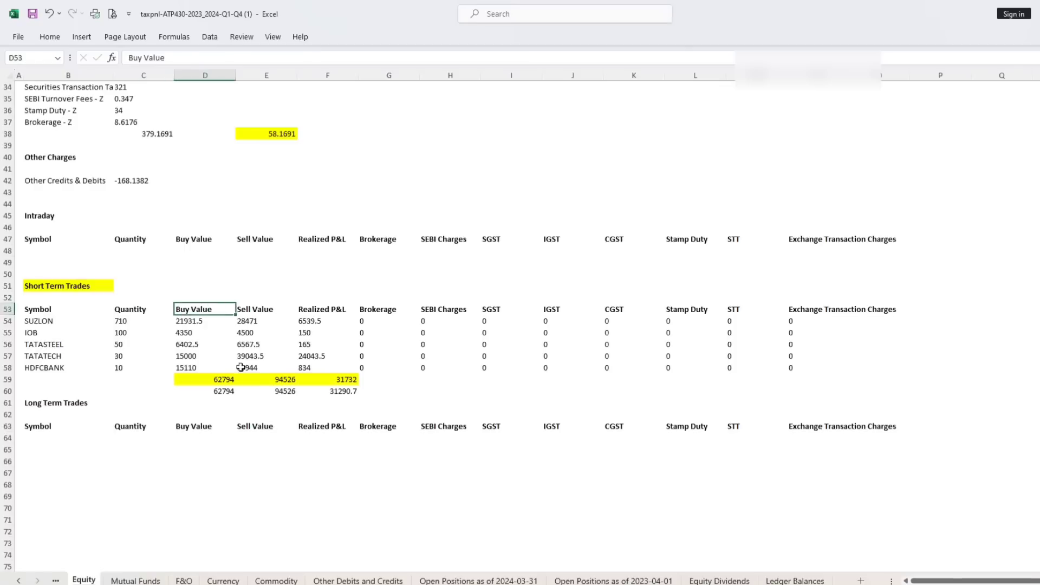
pyautogui.click(217, 384)
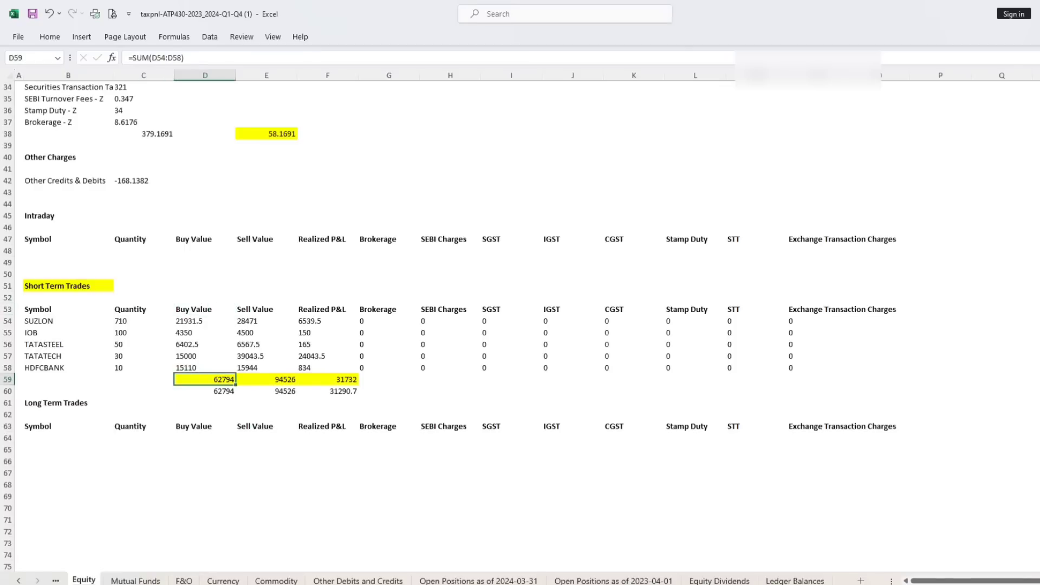
# Return to the e-Filing portal and set the Section 111A cost of acquisition without indexation to 62,794.
pyautogui.click(157, 584)
pyautogui.click(122, 584)
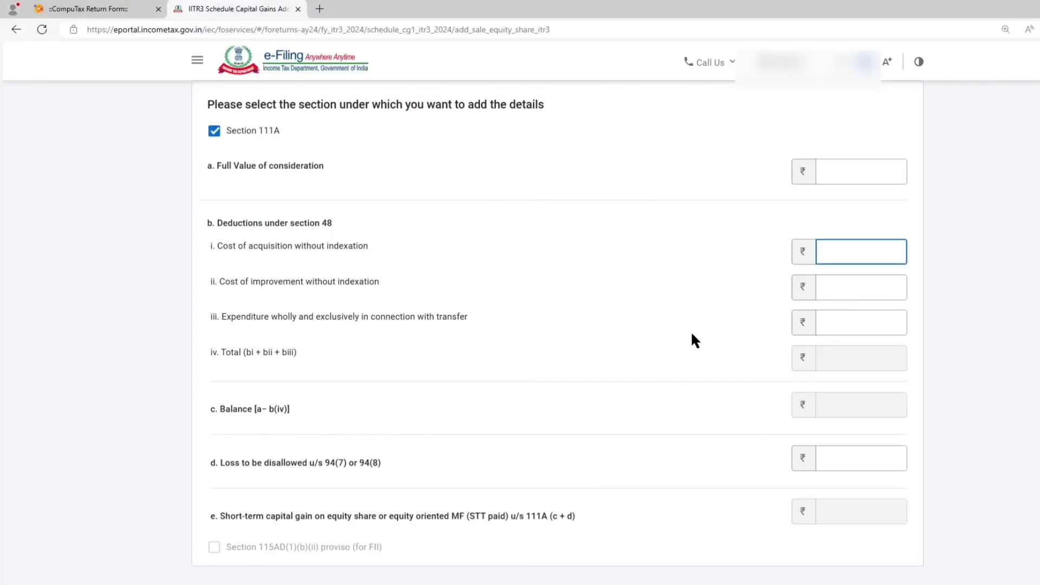
pyautogui.write('62794')
# Look up the Short Term Trades Sell Value total in the Excel workbook and enter 94526 as the portal's Full Value of consideration.
pyautogui.click(866, 172)
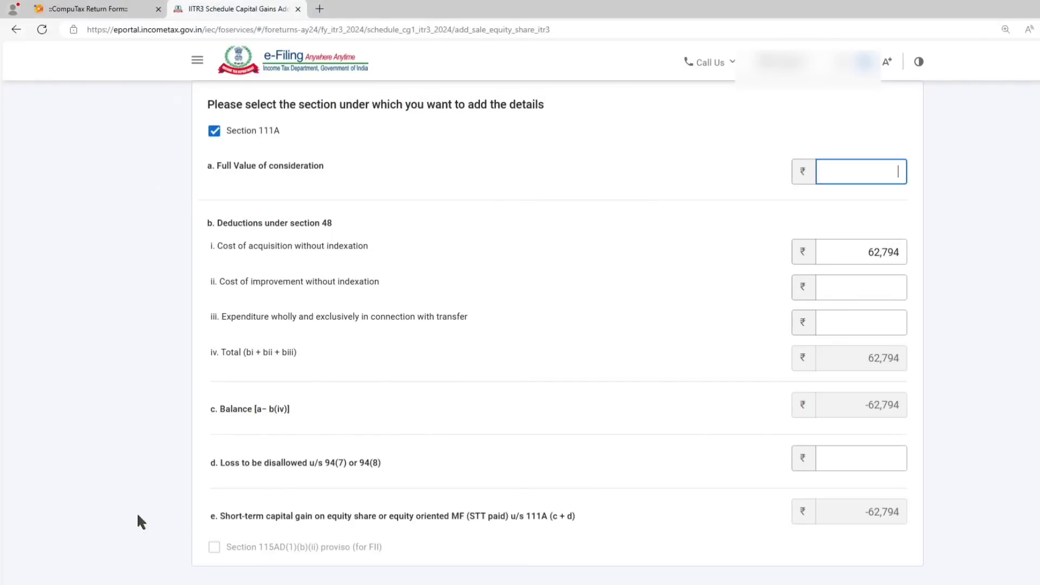
pyautogui.moveTo(168, 581)
pyautogui.click(188, 564)
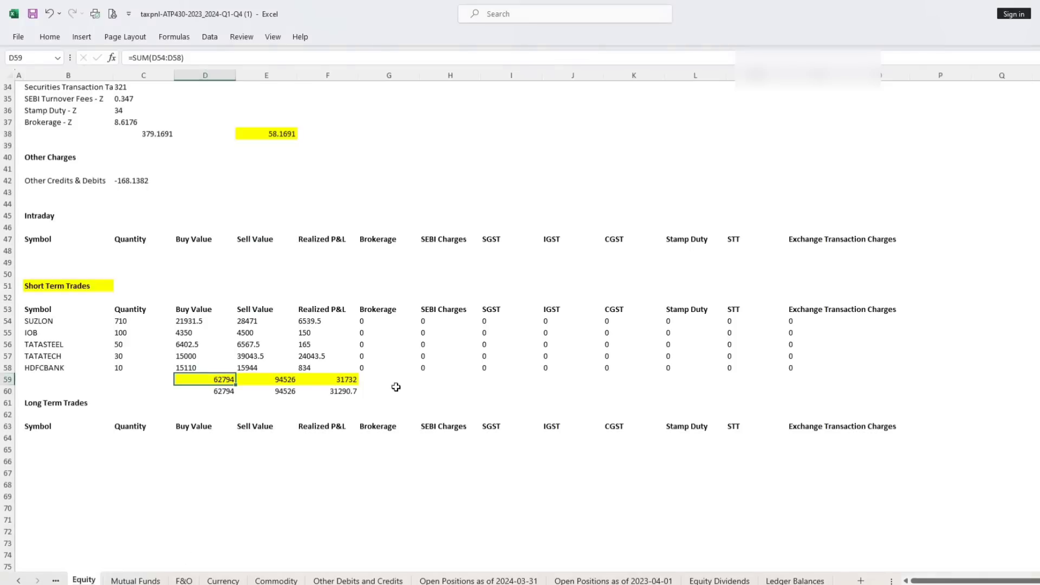
pyautogui.moveTo(278, 380); pyautogui.dragTo(273, 402)
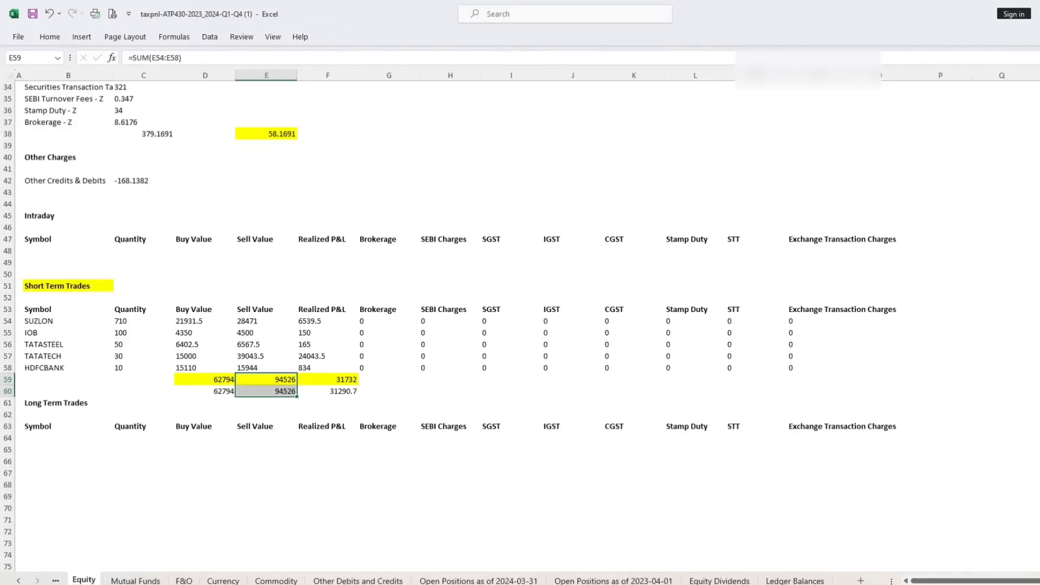
pyautogui.moveTo(122, 583)
pyautogui.click(122, 545)
pyautogui.write('9')
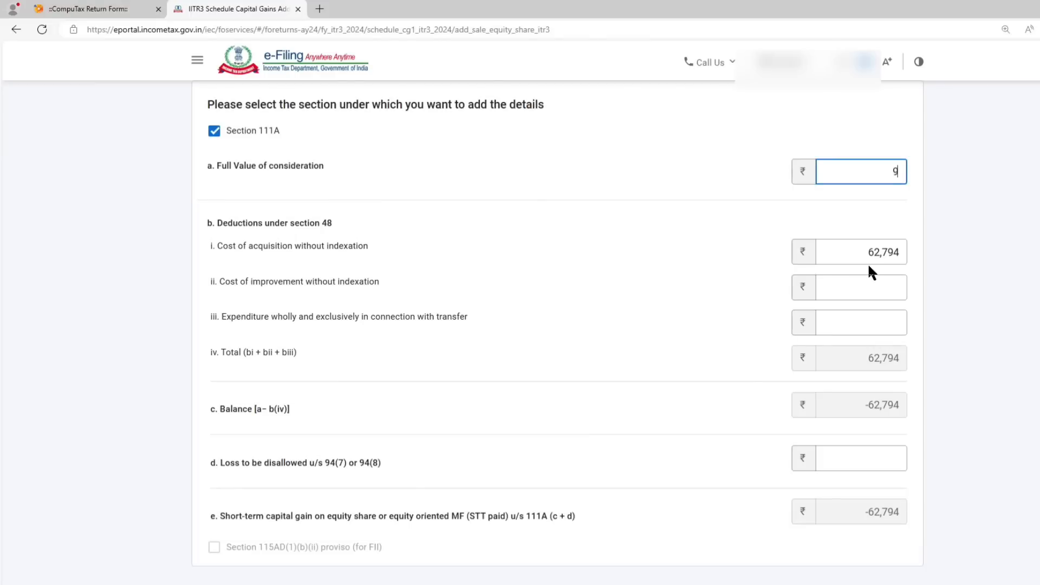
pyautogui.write('4526')
# Check the computed short-term gain, add the Section 111A sale details and confirm Schedule Capital Gains.
pyautogui.scroll(-3, 682, 297)
pyautogui.moveTo(854, 385); pyautogui.dragTo(907, 384)
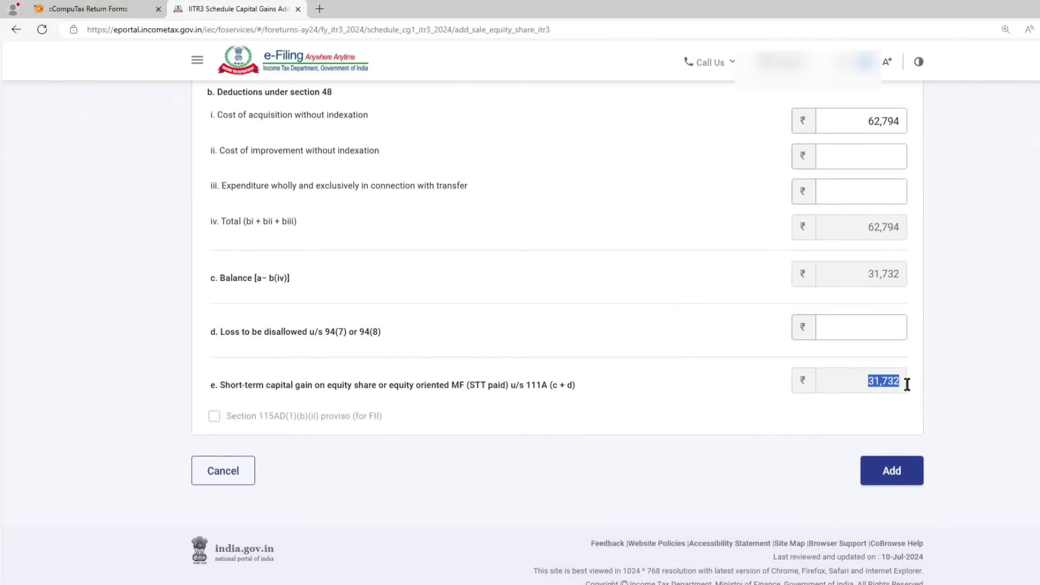
pyautogui.click(892, 471)
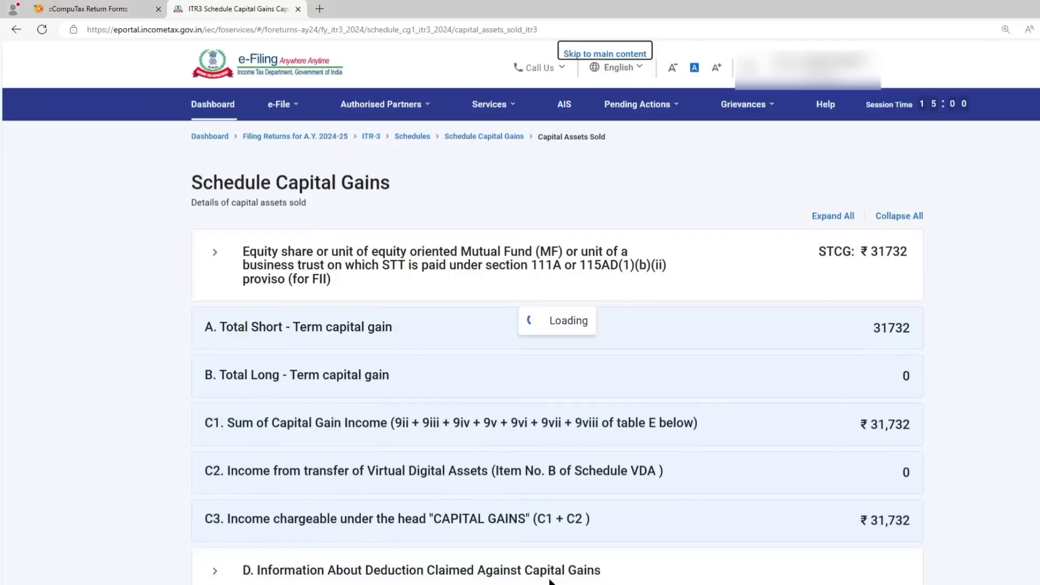
pyautogui.scroll(-5, 652, 473)
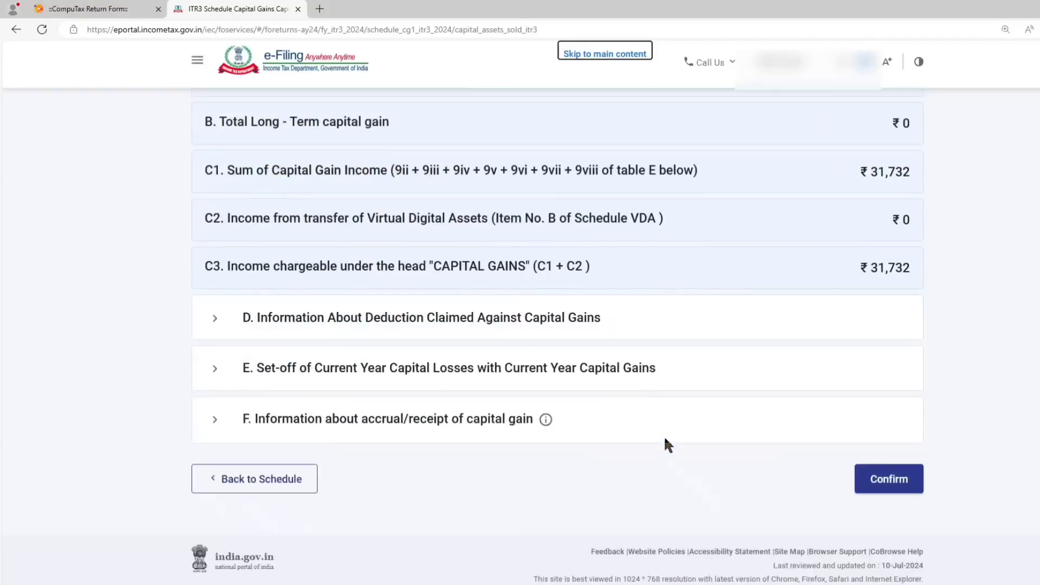
pyautogui.click(893, 478)
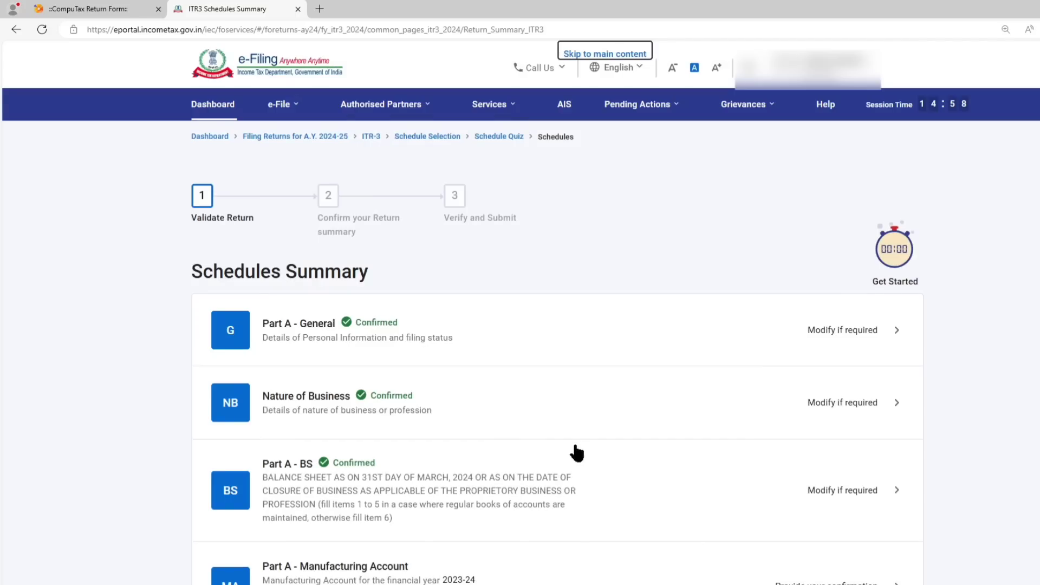
# Open Schedule Other Sources from the Schedules Summary.
pyautogui.scroll(-15, 515, 383)
pyautogui.scroll(-6, 518, 383)
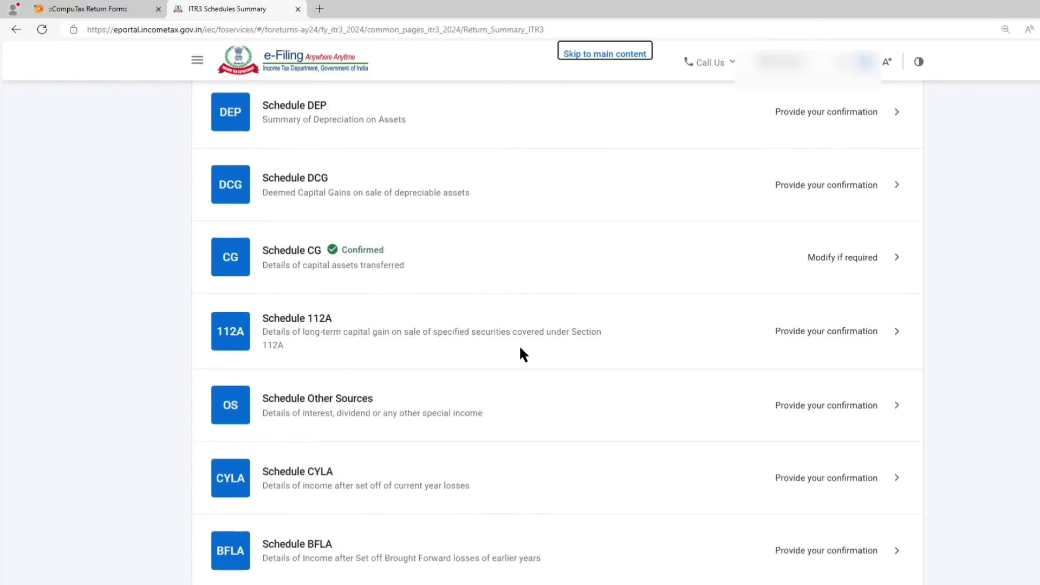
pyautogui.scroll(-2, 341, 217)
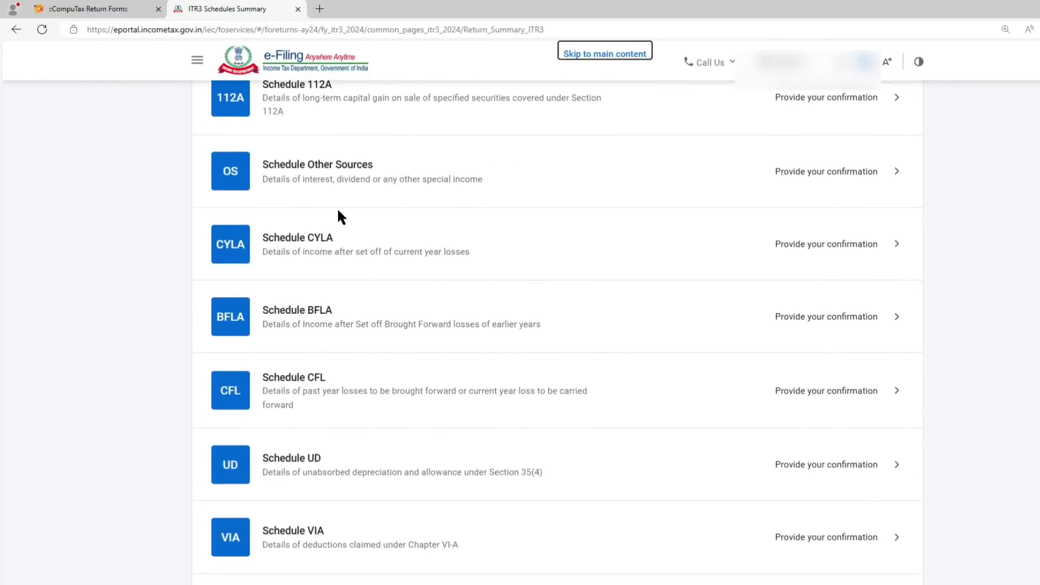
pyautogui.click(354, 176)
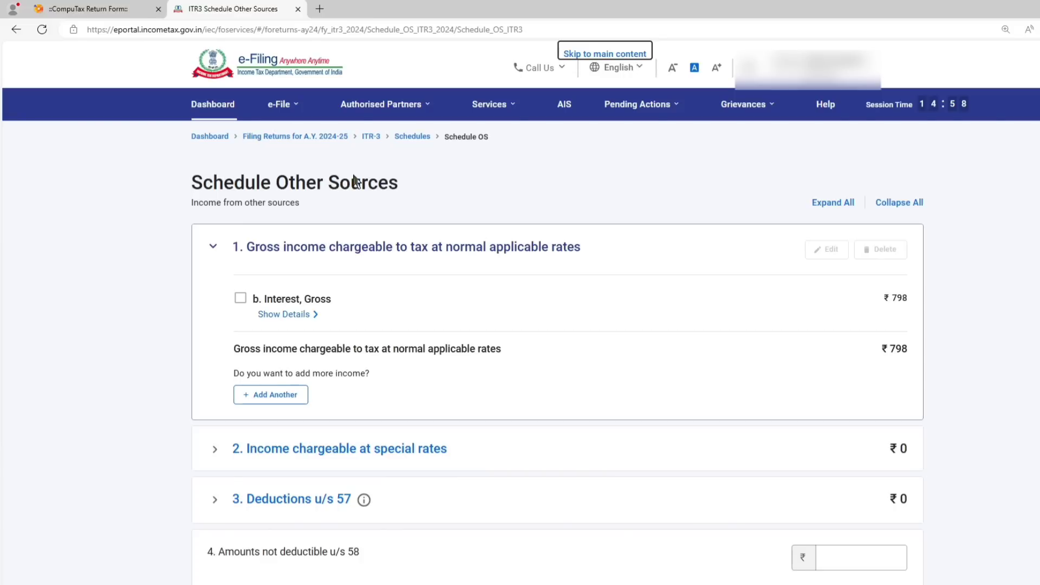
# Start adding another gross income at normal applicable rates, with "e. Any other income" as its nature.
pyautogui.click(277, 399)
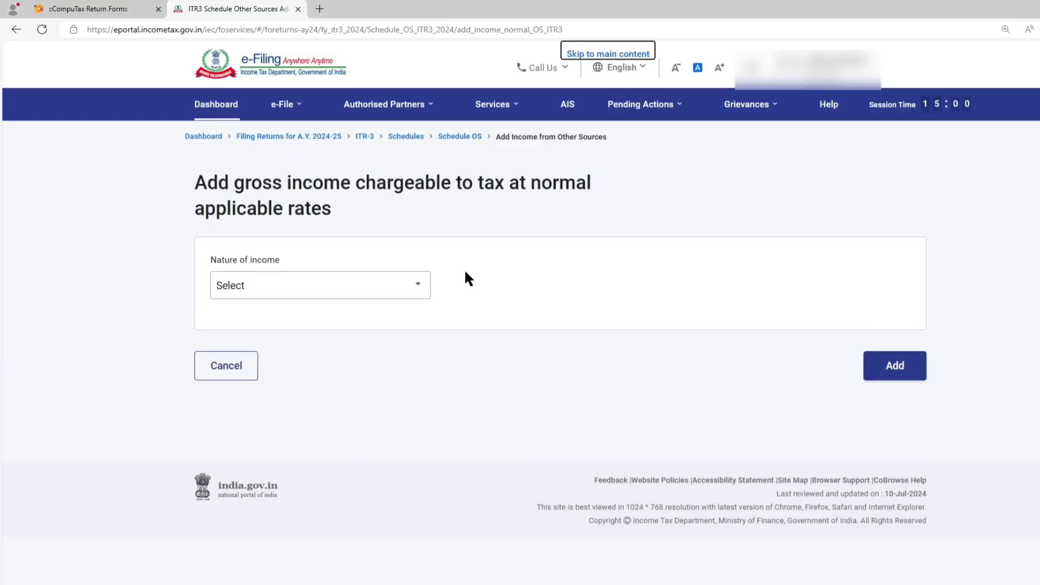
pyautogui.click(337, 294)
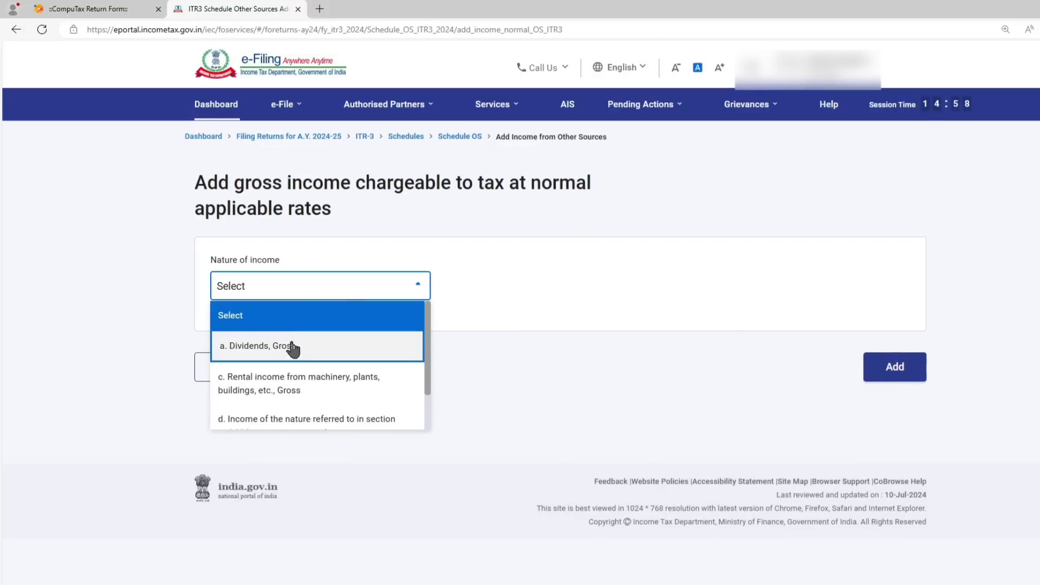
pyautogui.scroll(-2, 302, 352)
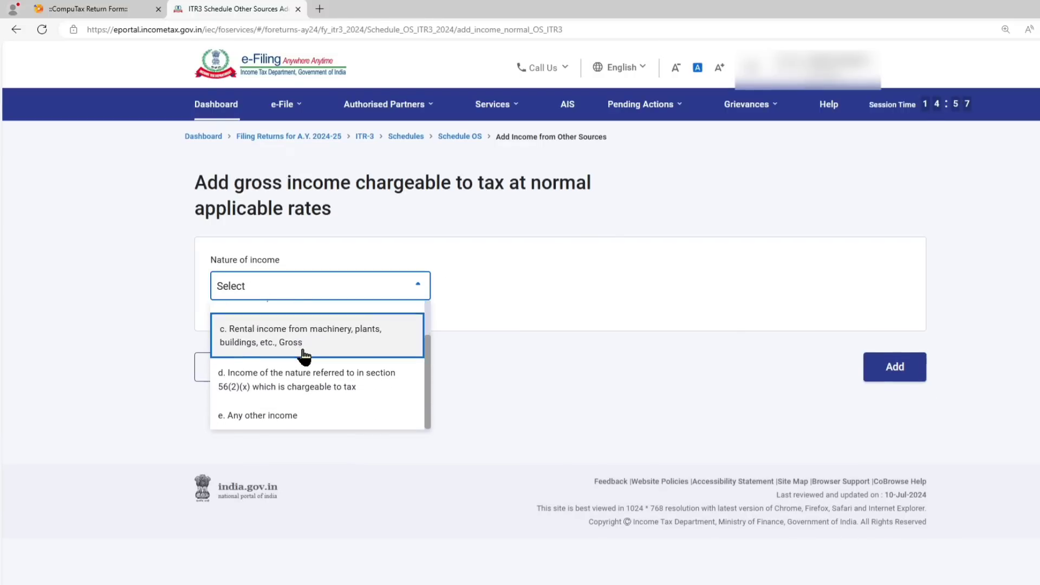
pyautogui.click(282, 416)
# Enter TUTION INCOME of 5000 in row vii of the other income details and add it to the schedule.
pyautogui.scroll(-12, 486, 295)
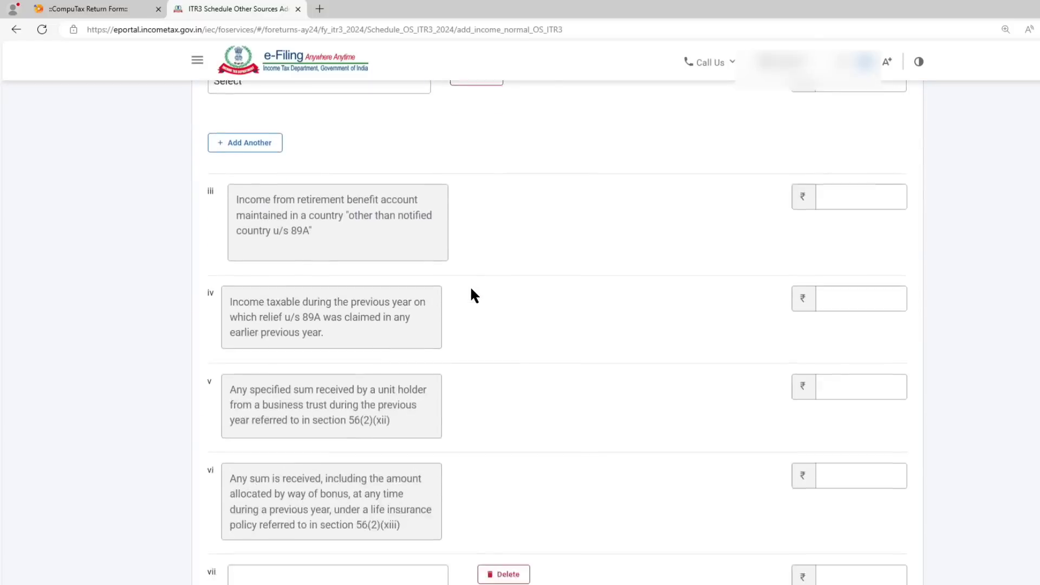
pyautogui.scroll(-2, 474, 296)
pyautogui.click(323, 252)
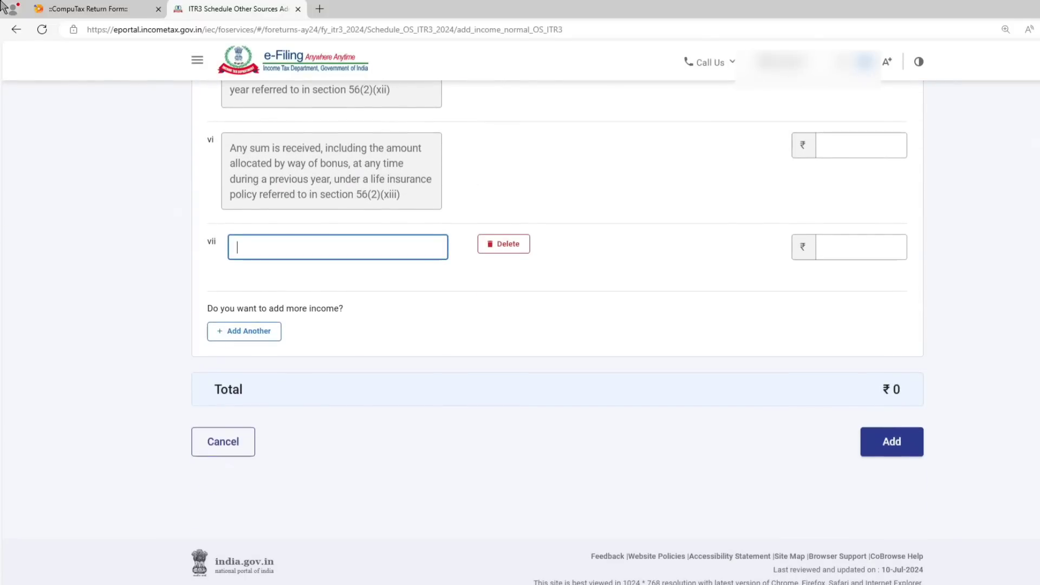
pyautogui.write('TUTION INCOME')
pyautogui.click(882, 245)
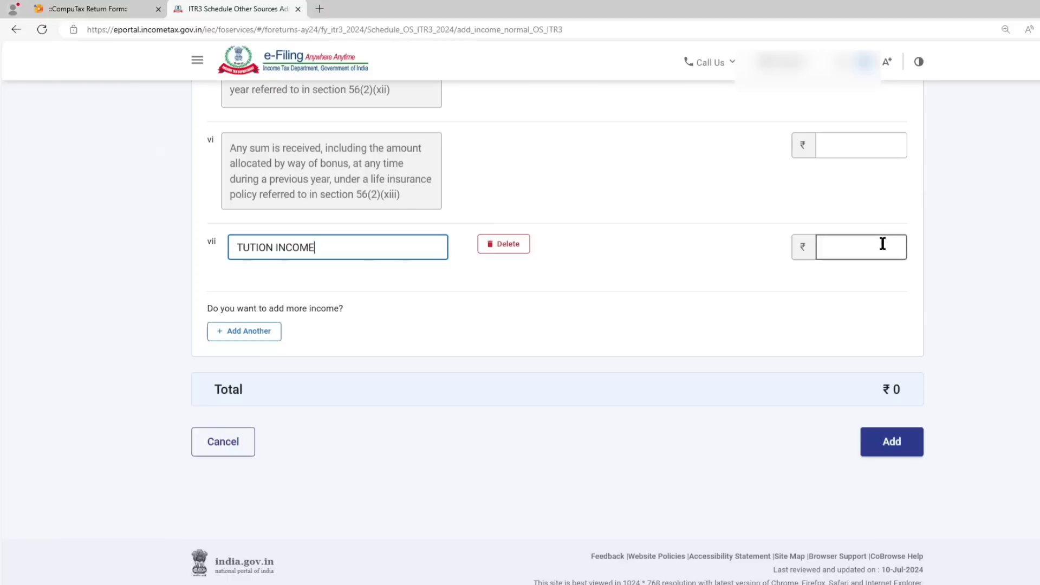
pyautogui.write('5000')
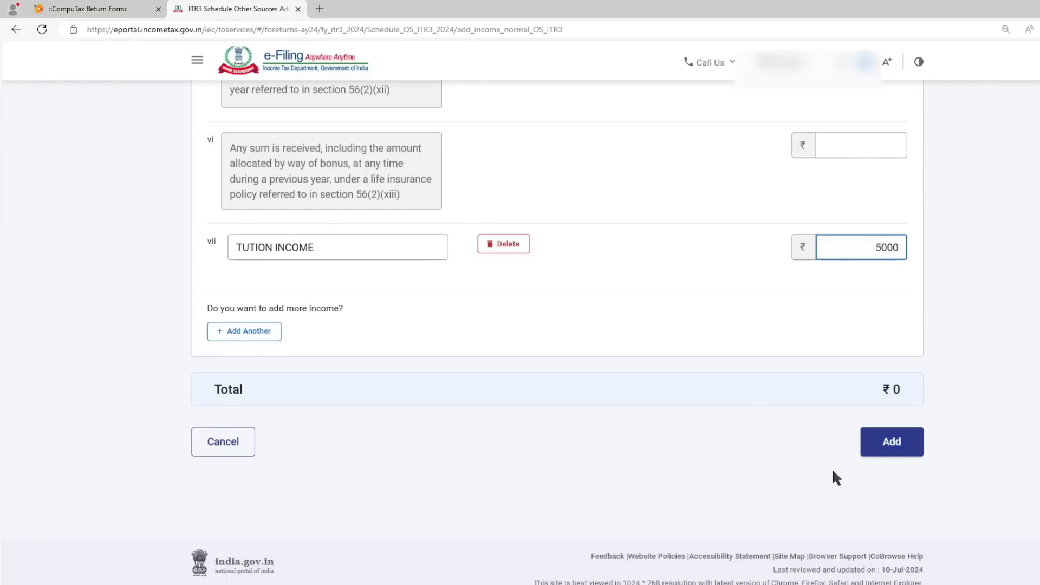
pyautogui.click(892, 441)
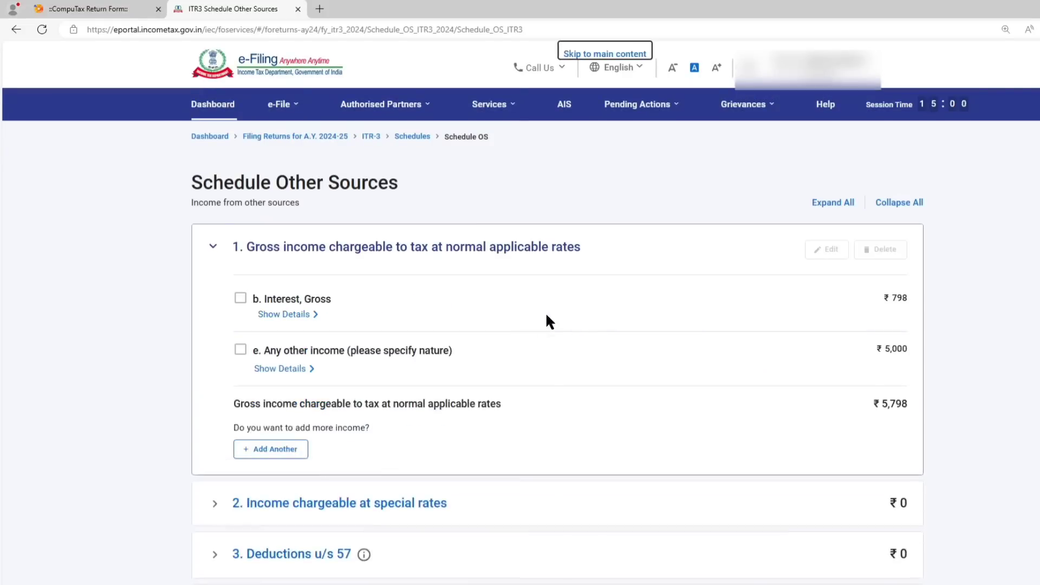
# Review the detailed breakdowns of Interest, Gross and Any other income in Schedule Other Sources.
pyautogui.click(306, 318)
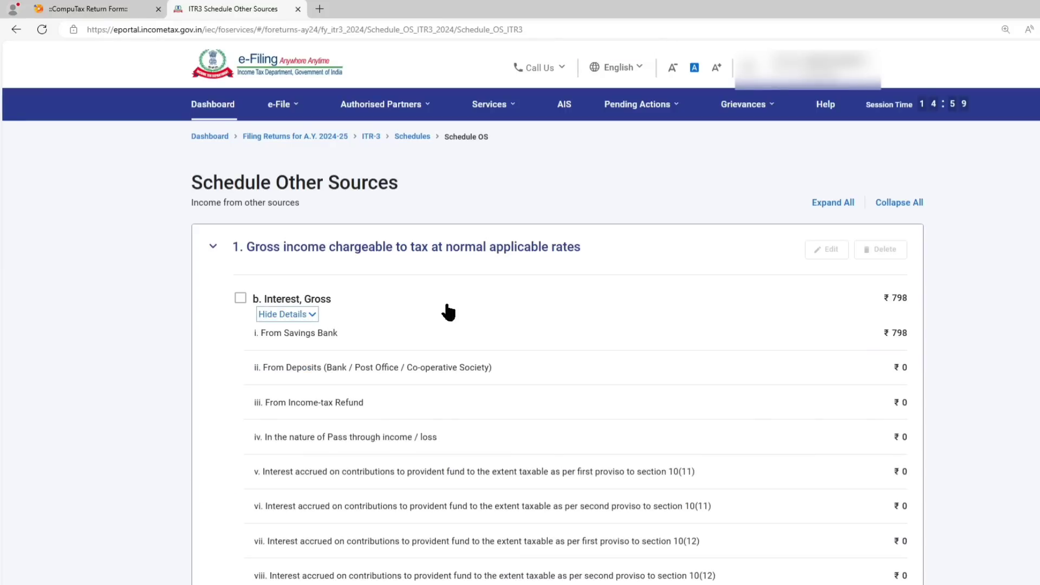
pyautogui.scroll(-2, 304, 325)
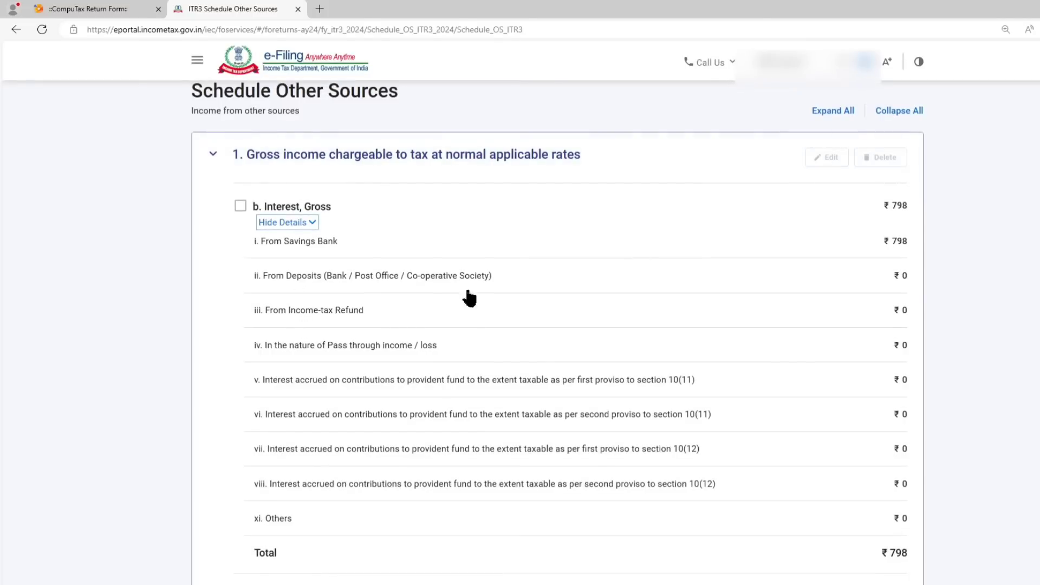
pyautogui.scroll(-3, 293, 357)
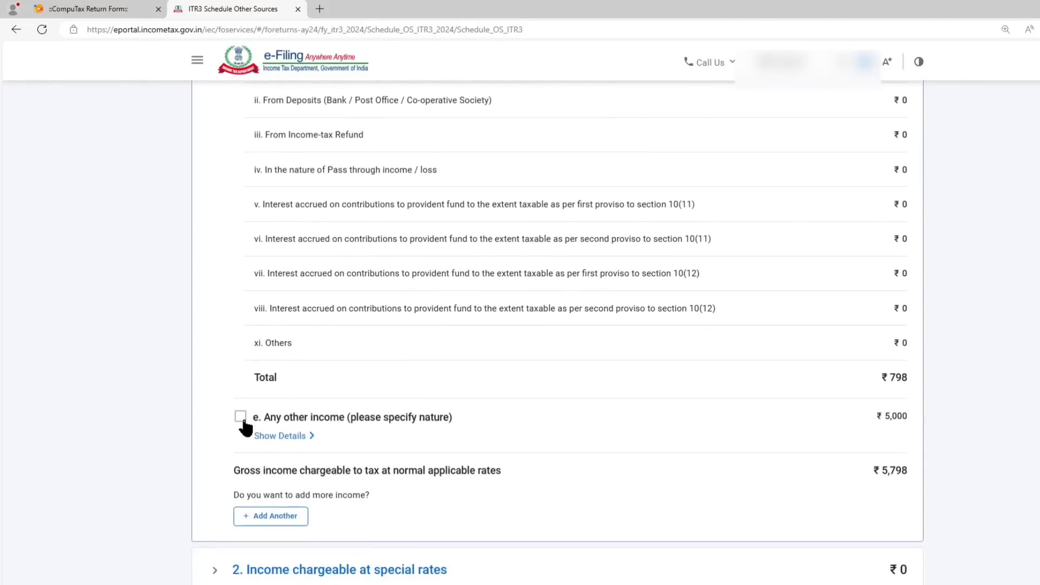
pyautogui.click(276, 437)
pyautogui.scroll(-3, 276, 444)
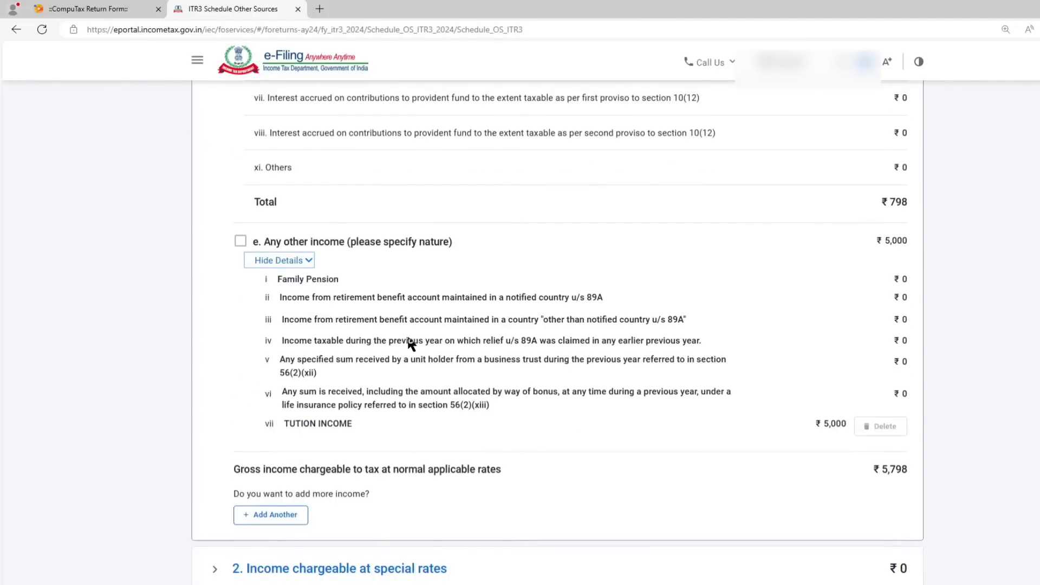
pyautogui.scroll(-2, 331, 345)
pyautogui.scroll(-2, 331, 345)
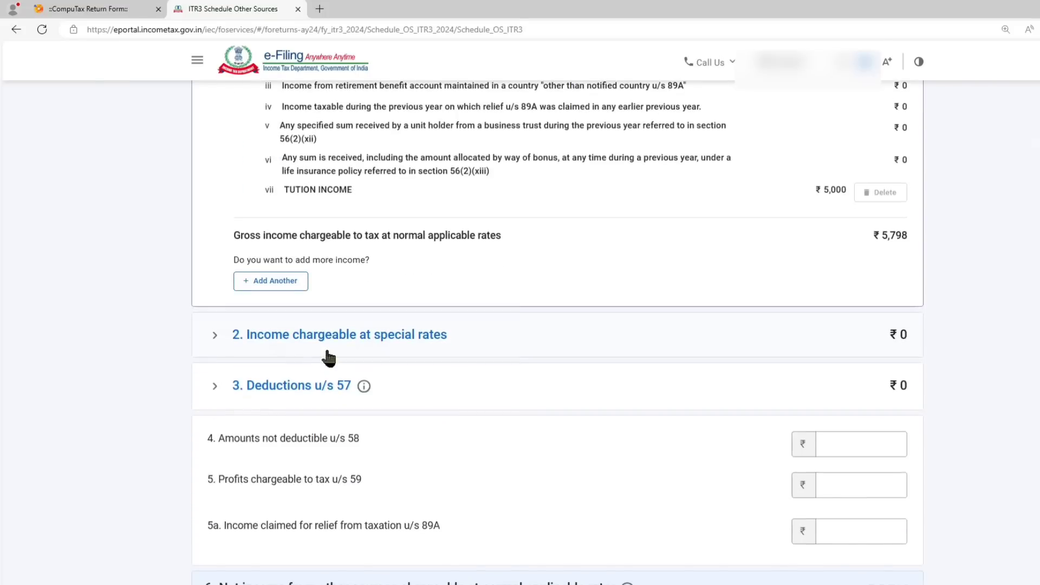
# Edit the Interest, Gross entry to include 1000 from deposits, save it and confirm Schedule Other Sources.
pyautogui.scroll(10, 319, 331)
pyautogui.scroll(2, 314, 315)
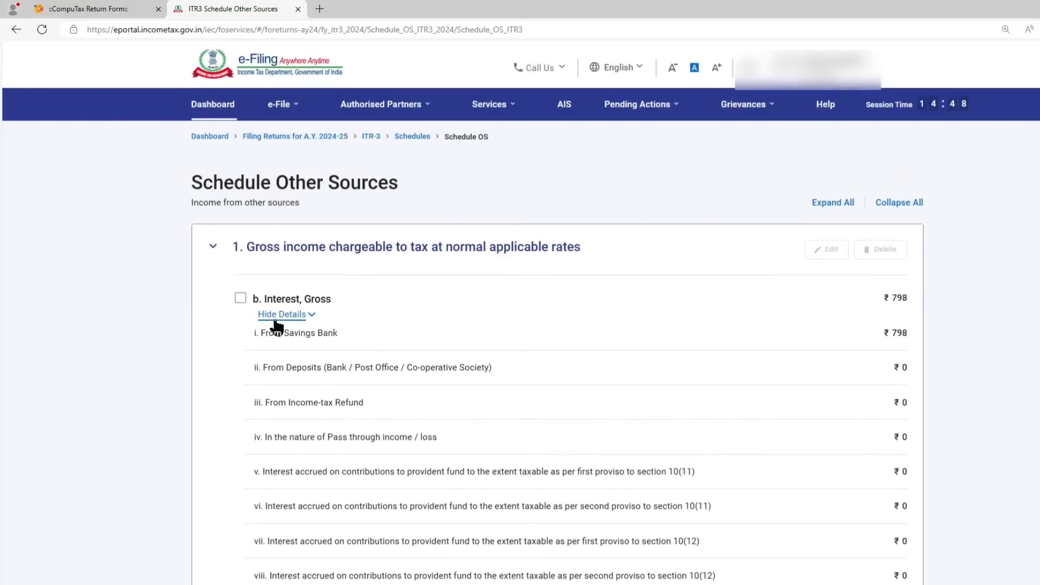
pyautogui.click(240, 299)
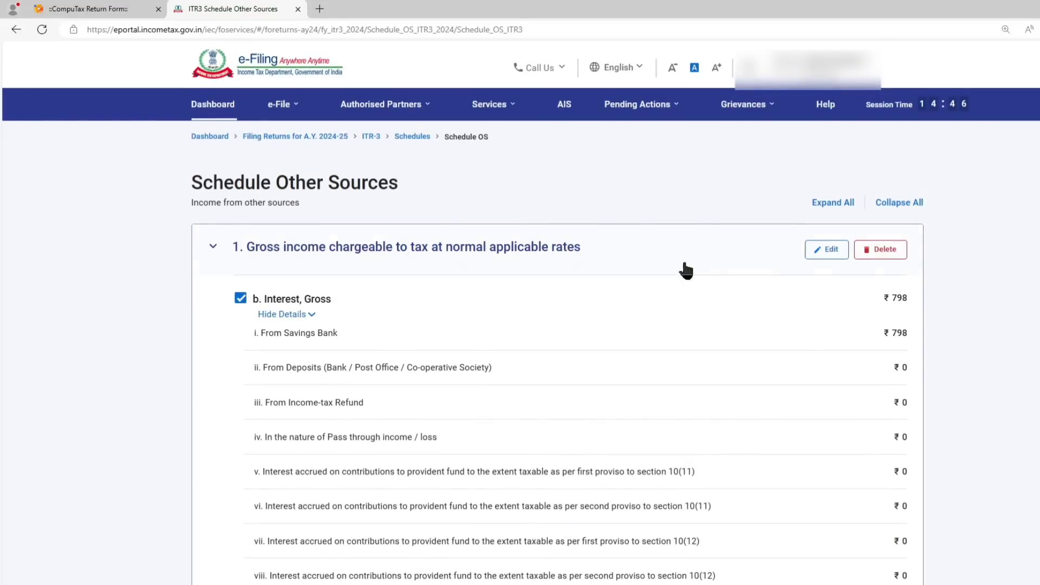
pyautogui.click(841, 251)
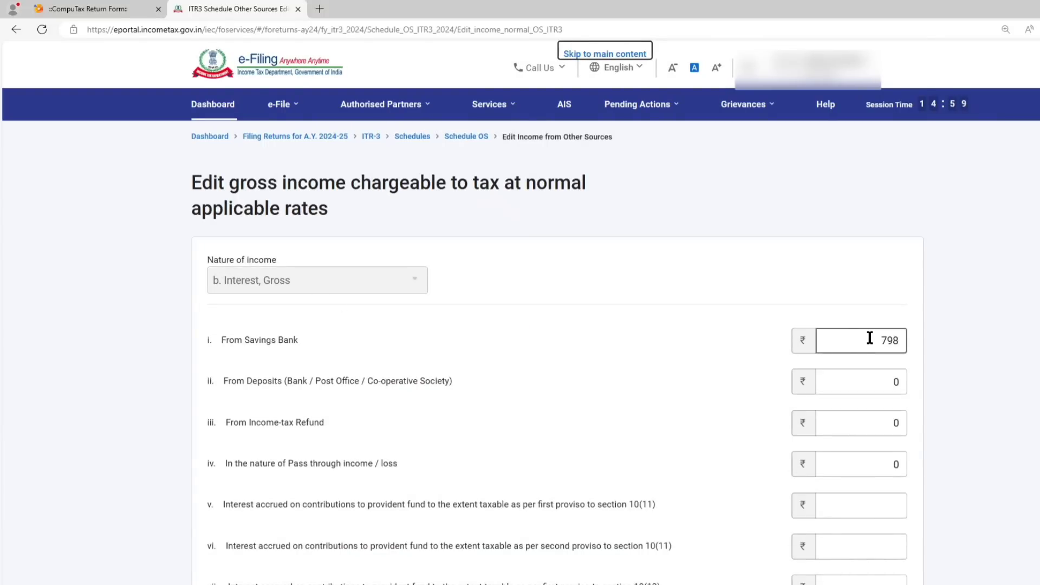
pyautogui.scroll(-2, 870, 337)
pyautogui.click(876, 291)
pyautogui.write('1000')
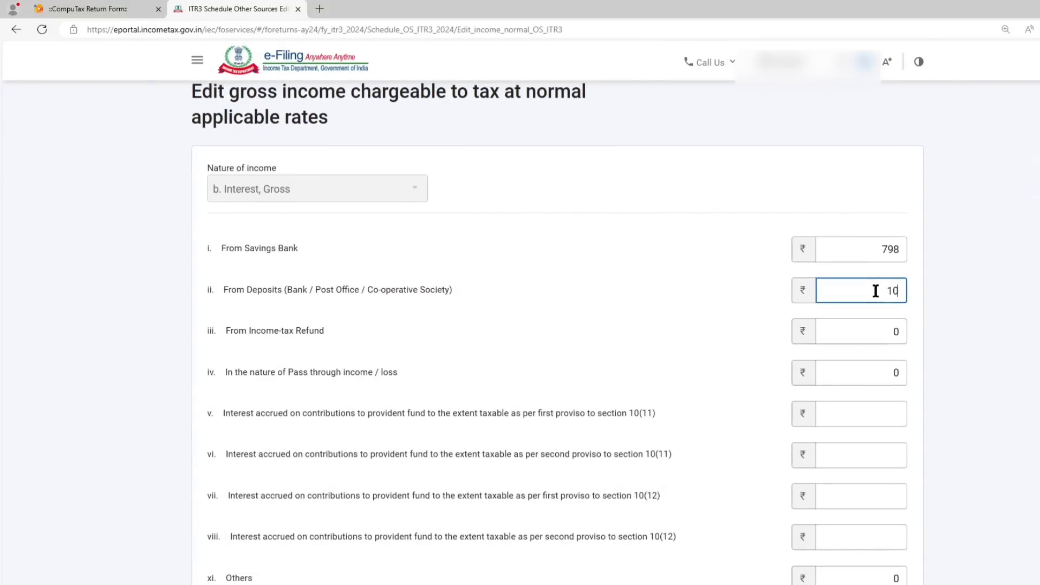
pyautogui.click(641, 318)
pyautogui.scroll(-5, 641, 319)
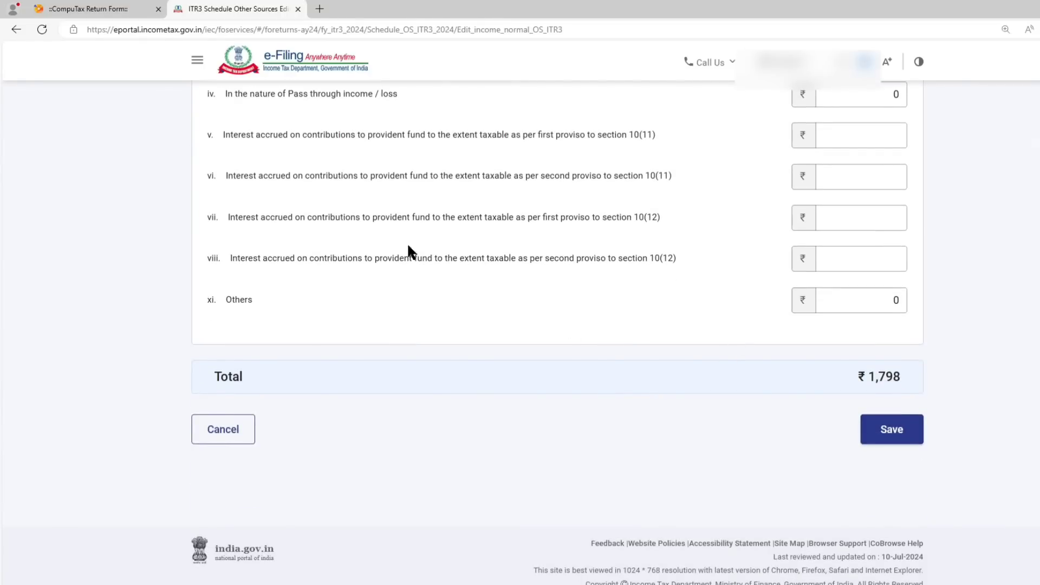
pyautogui.click(882, 429)
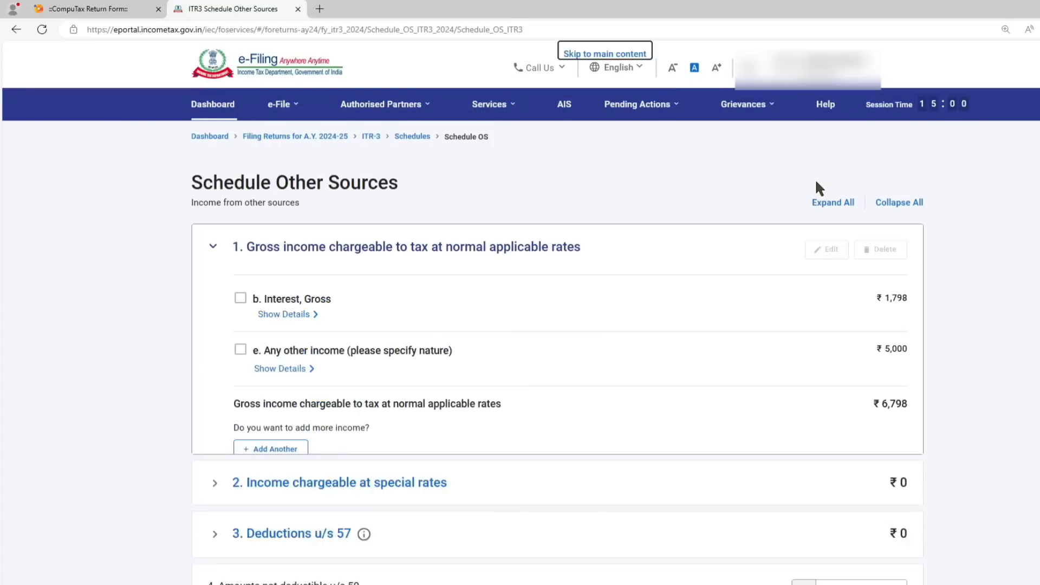
pyautogui.scroll(-10, 815, 177)
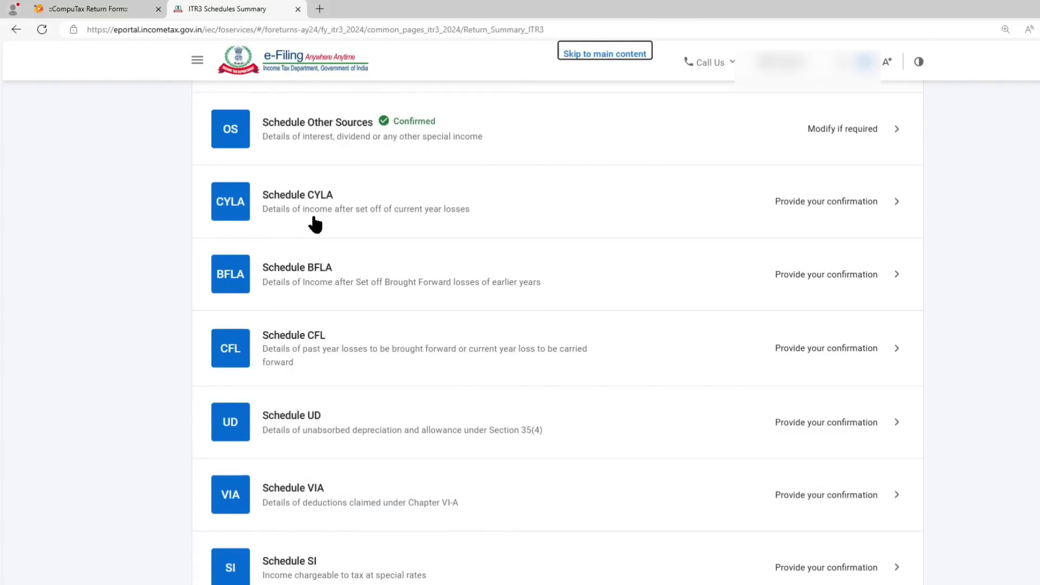
# Review the current year loss set-off in Schedule CYLA down to the loss remaining after set off, and confirm the schedule.
pyautogui.click(382, 207)
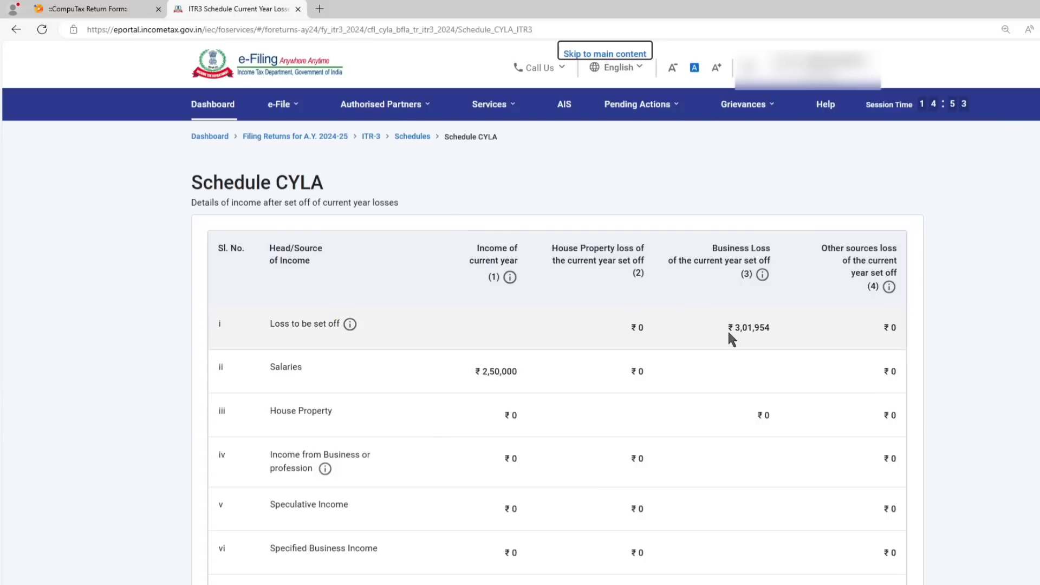
pyautogui.scroll(-3, 727, 330)
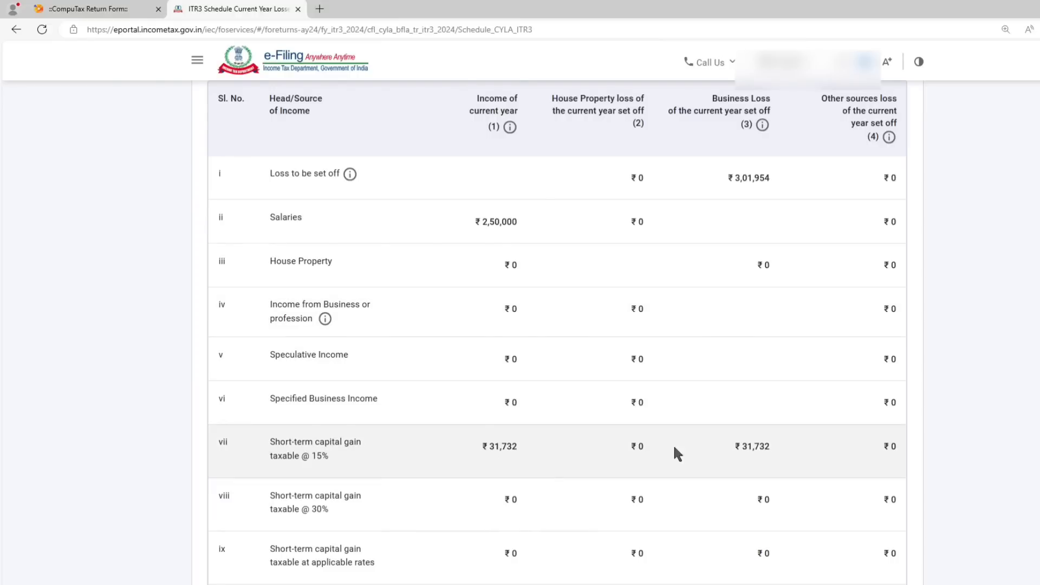
pyautogui.scroll(-6, 726, 379)
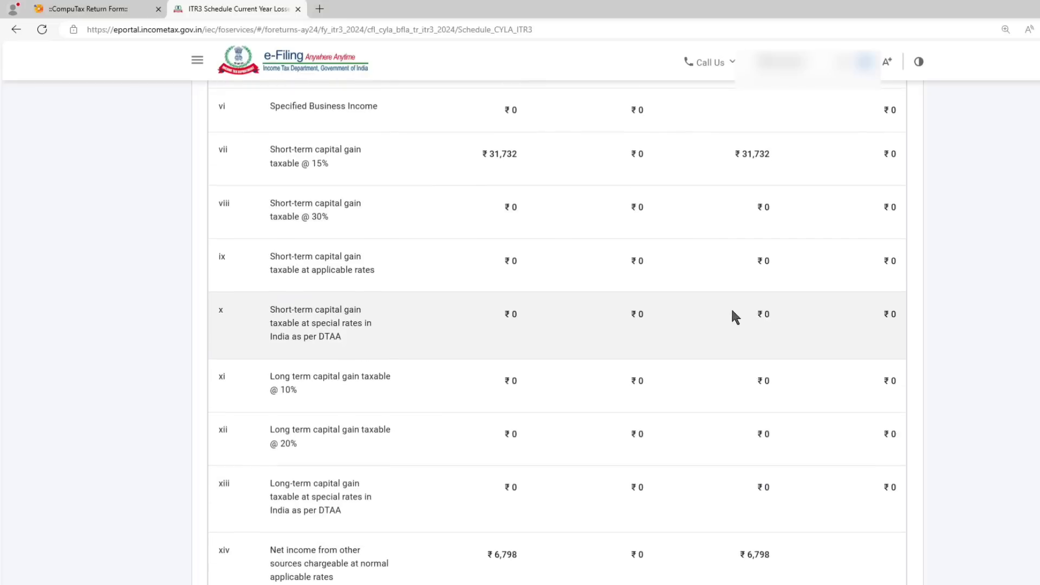
pyautogui.scroll(-3, 733, 316)
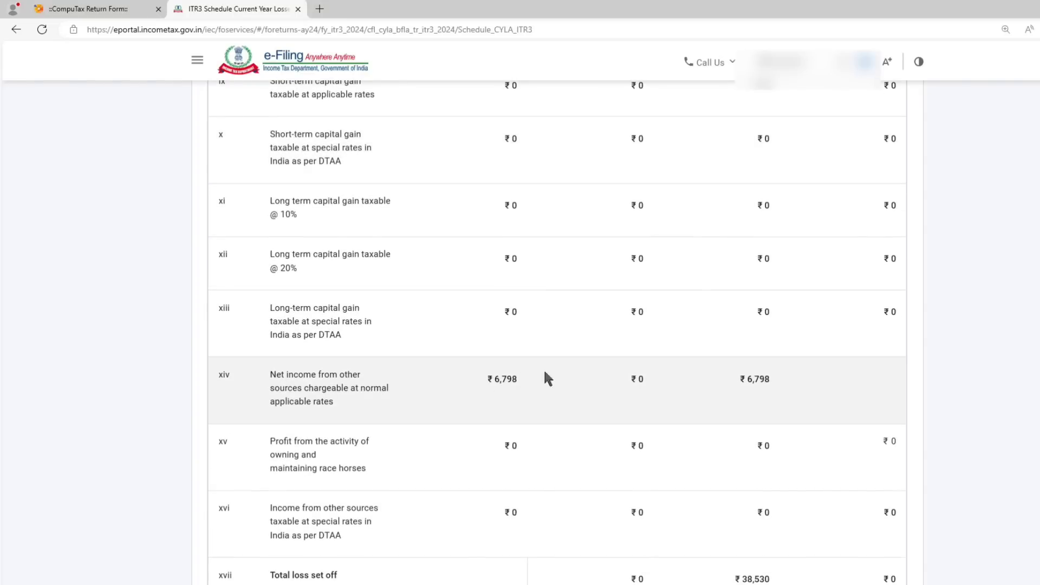
pyautogui.scroll(-4, 756, 374)
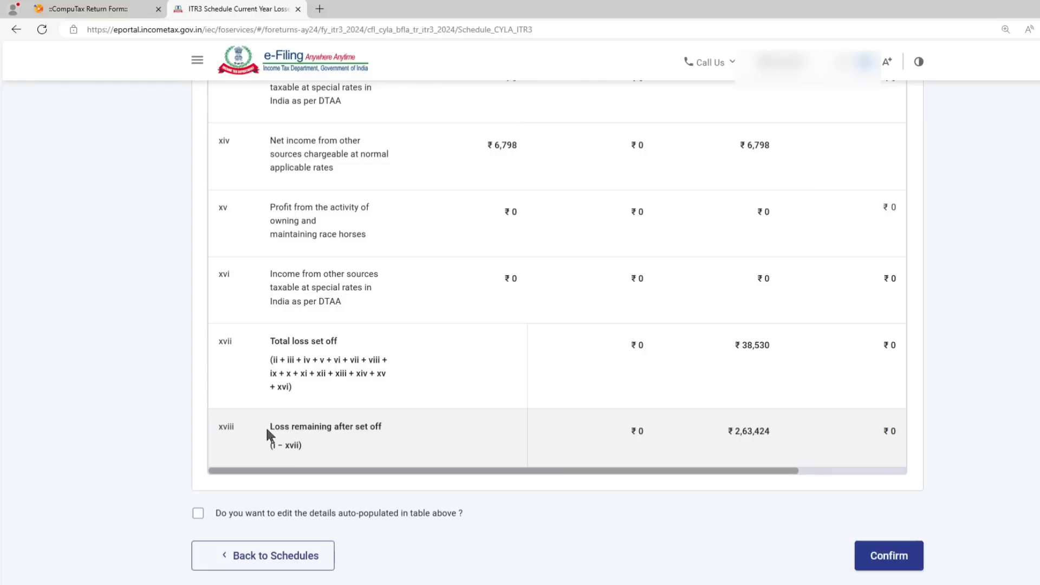
pyautogui.moveTo(270, 427); pyautogui.dragTo(390, 434)
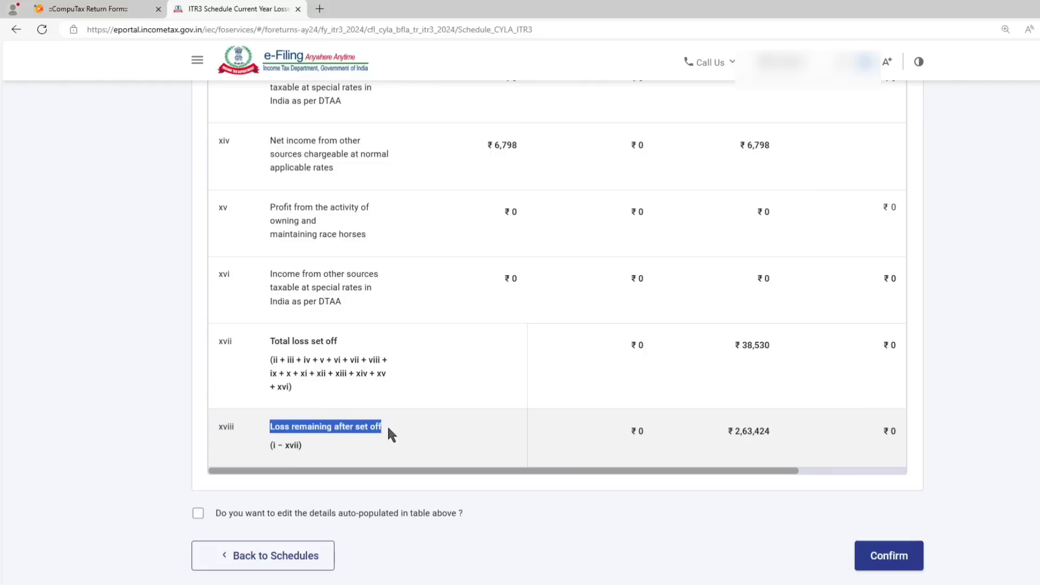
pyautogui.click(900, 558)
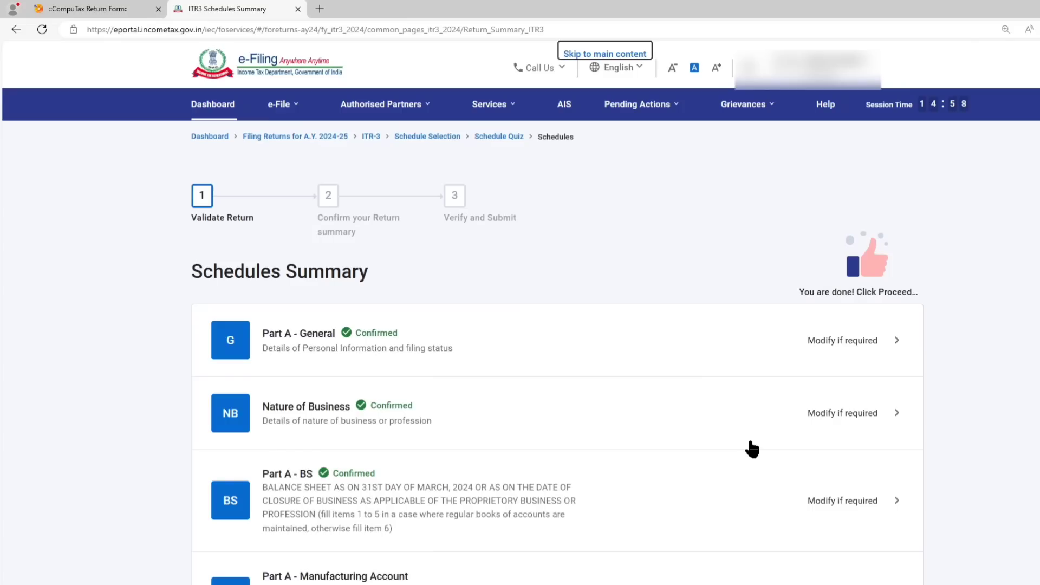
# Look through the schedules still awaiting confirmation in the Schedules Summary, from Schedule BFLA down to Part B - TTI.
pyautogui.scroll(-15, 634, 372)
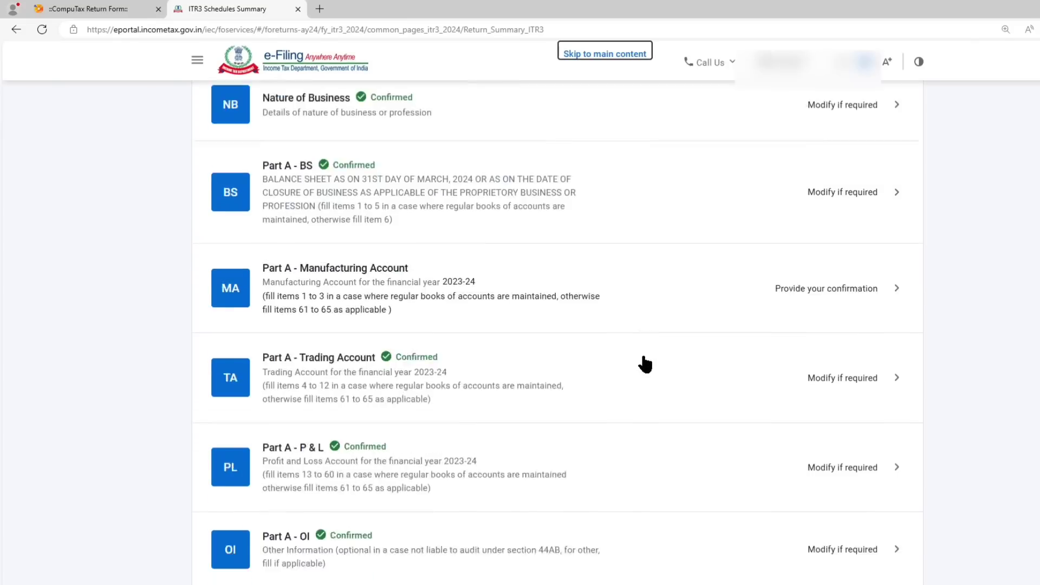
pyautogui.scroll(-3, 639, 373)
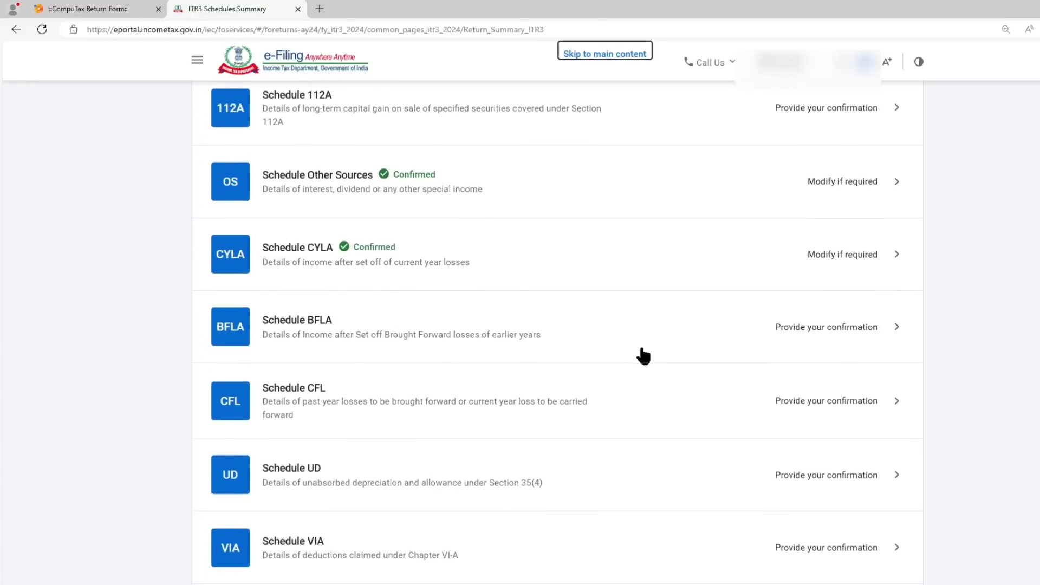
pyautogui.scroll(-2, 621, 354)
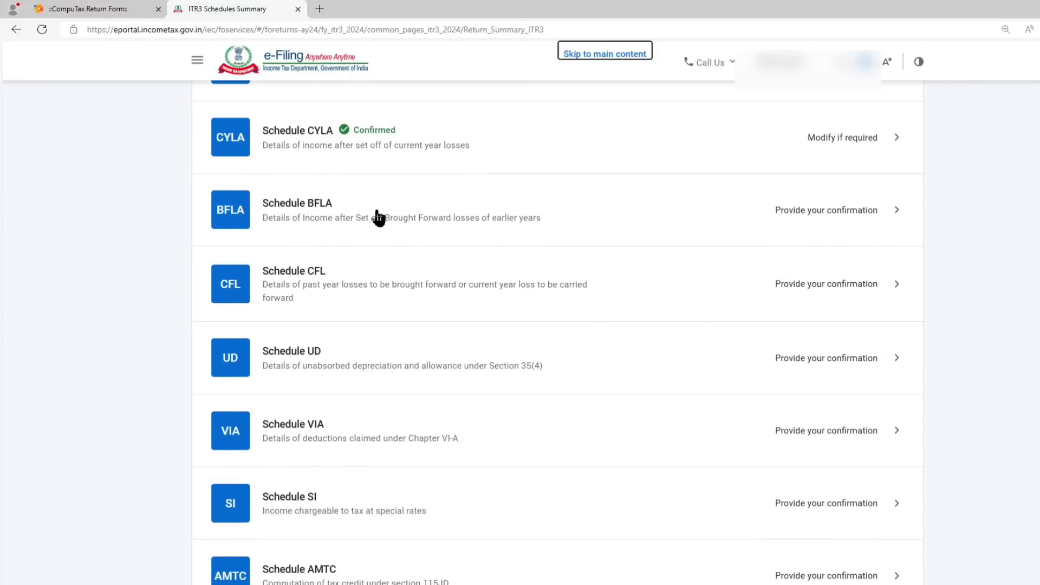
pyautogui.scroll(-1, 378, 218)
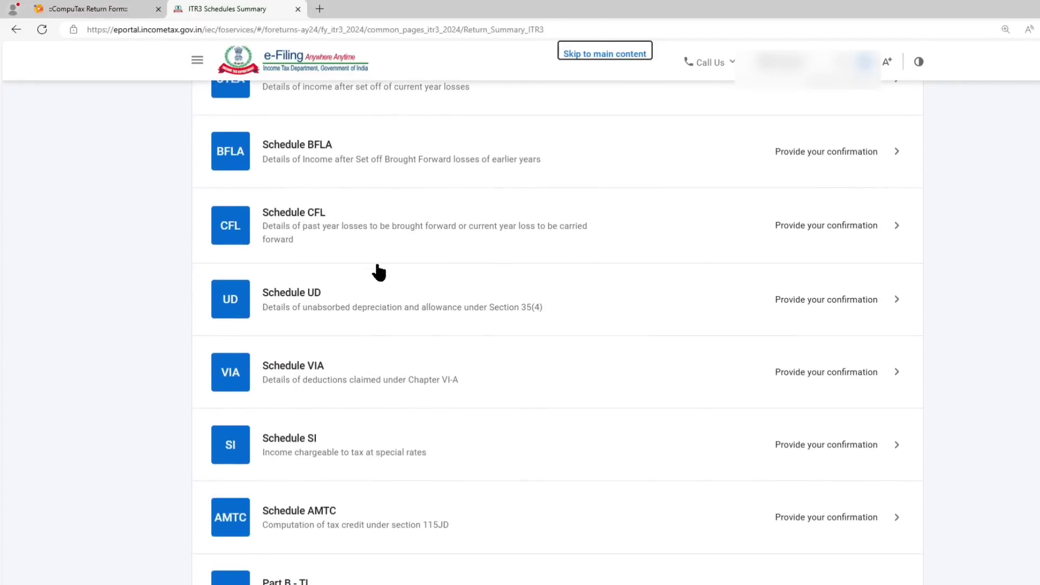
pyautogui.scroll(-2, 387, 250)
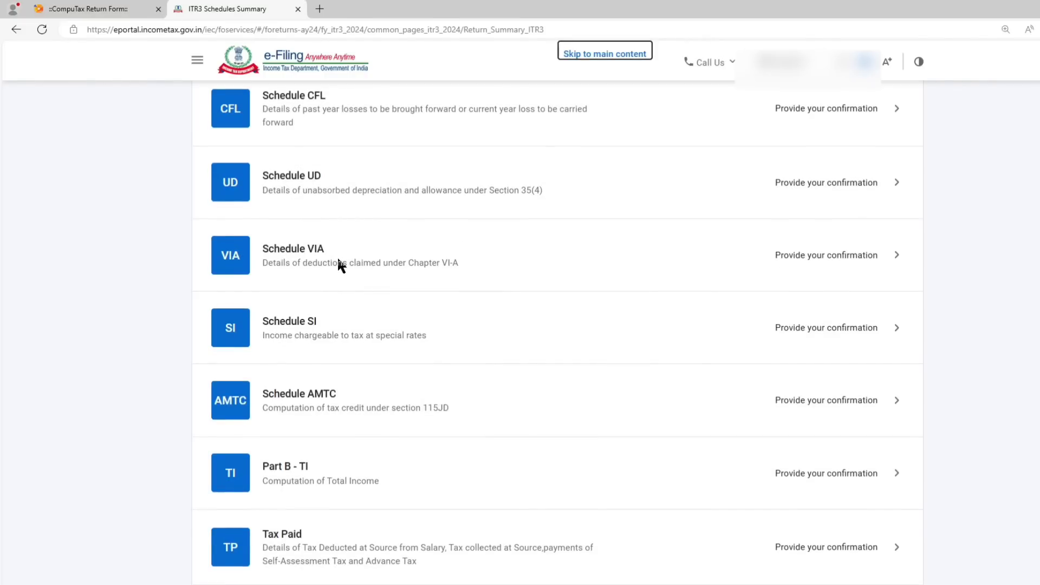
pyautogui.scroll(-1, 365, 262)
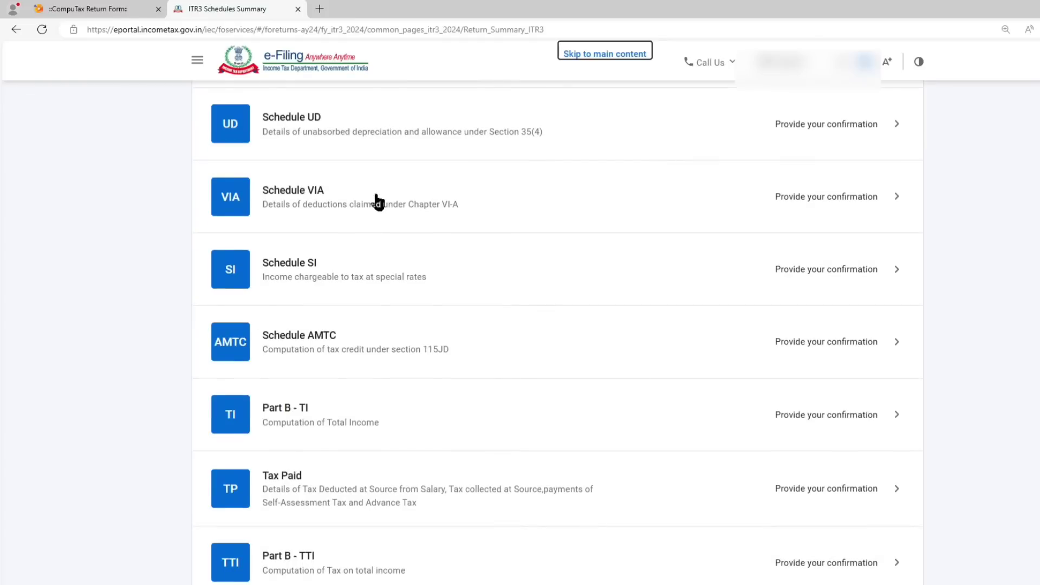
pyautogui.scroll(-1, 364, 279)
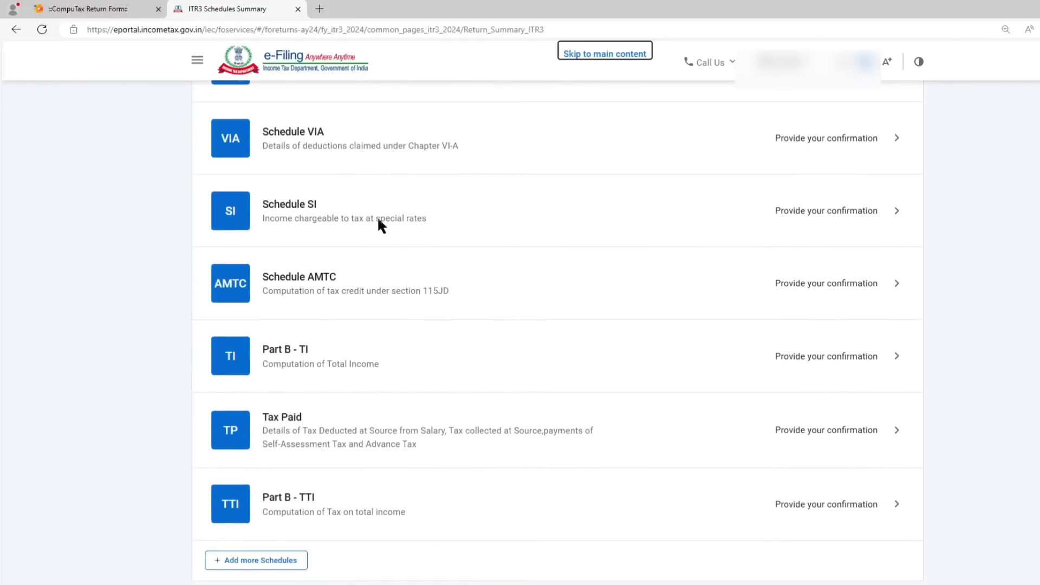
pyautogui.scroll(-2, 388, 222)
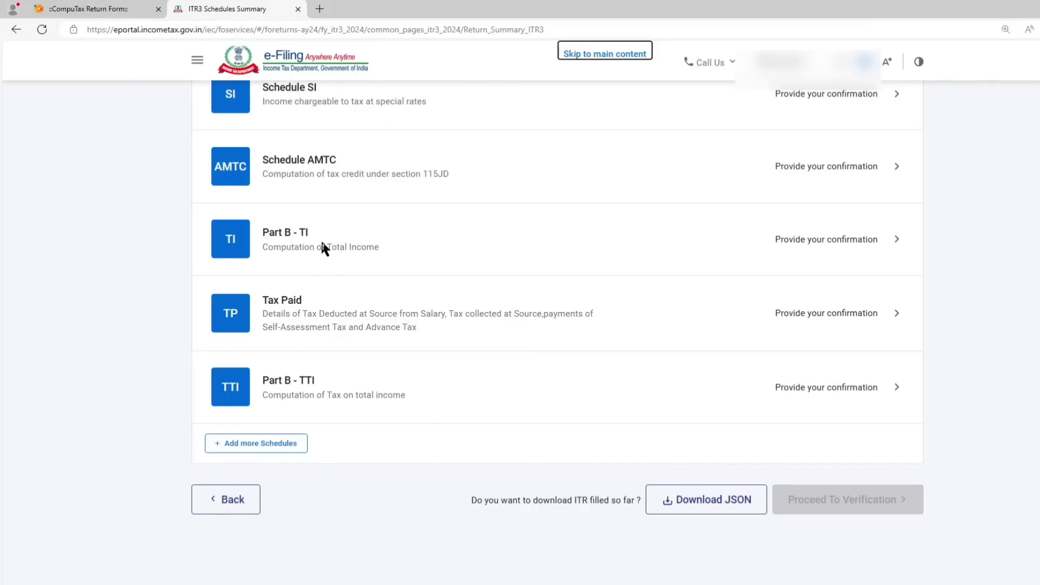
# Review the computation of total income in Part B - TI, including the losses carried forward, and confirm it.
pyautogui.click(323, 246)
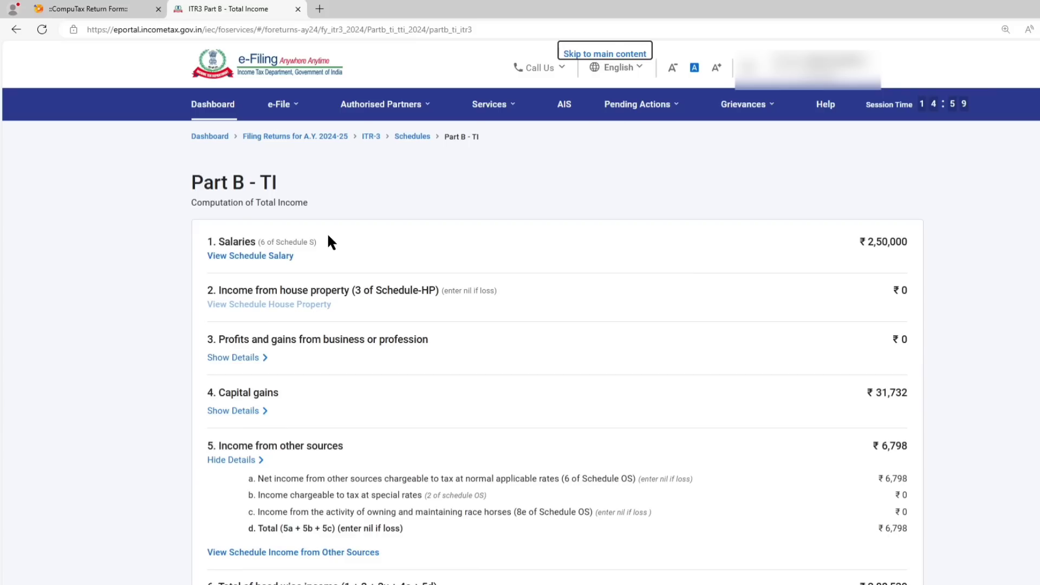
pyautogui.scroll(-15, 859, 395)
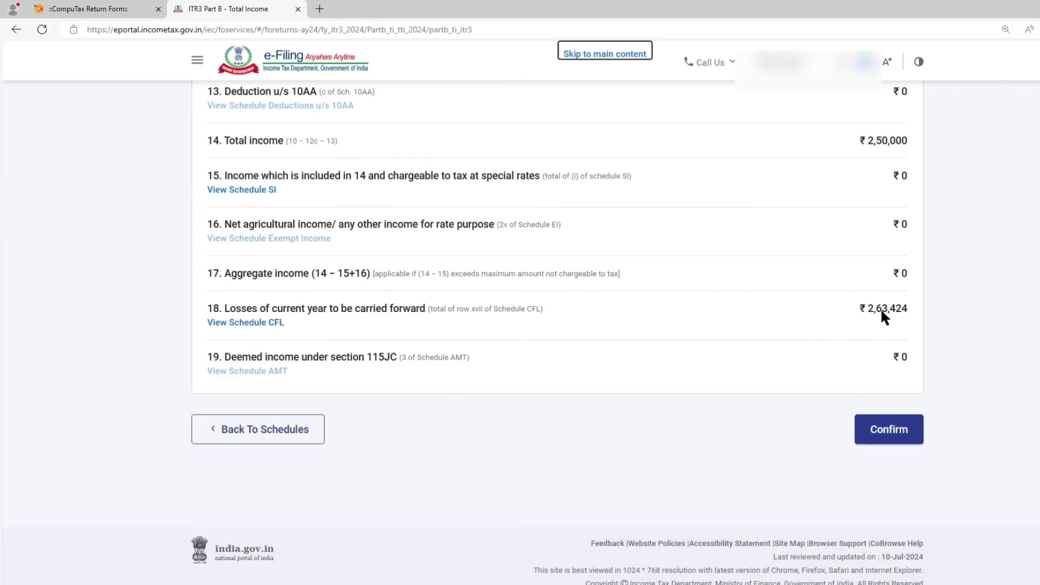
pyautogui.click(892, 436)
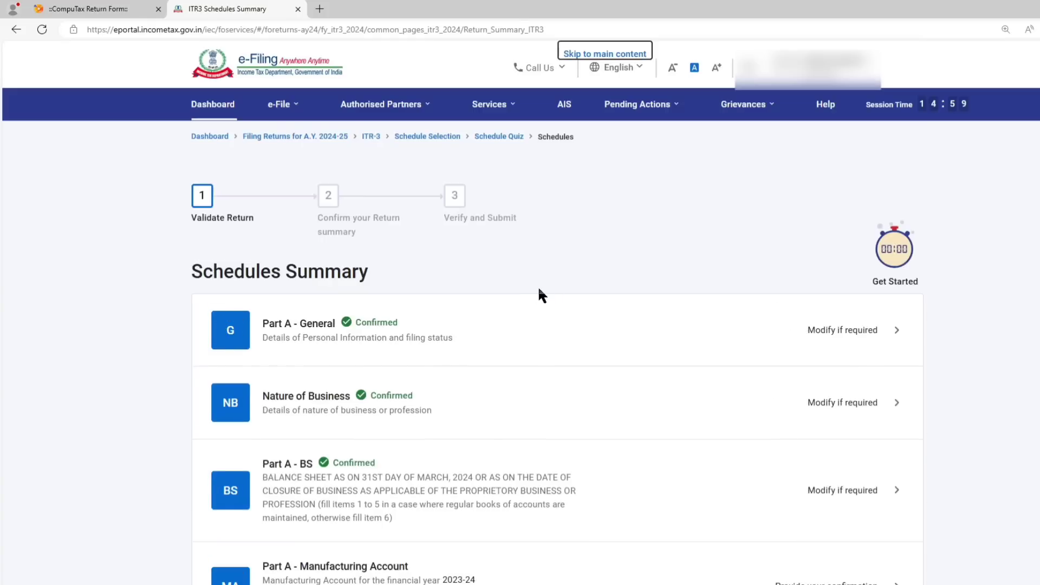
# Check the TDS, TCS and advance tax amounts in the Tax Paid schedule and confirm it.
pyautogui.scroll(-10, 499, 325)
pyautogui.scroll(-15, 496, 332)
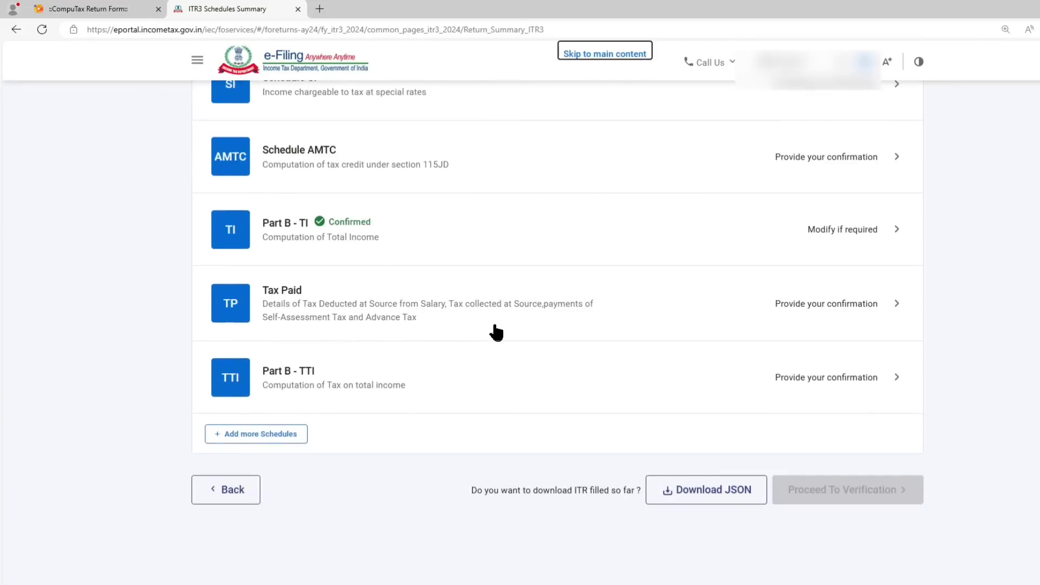
pyautogui.click(314, 210)
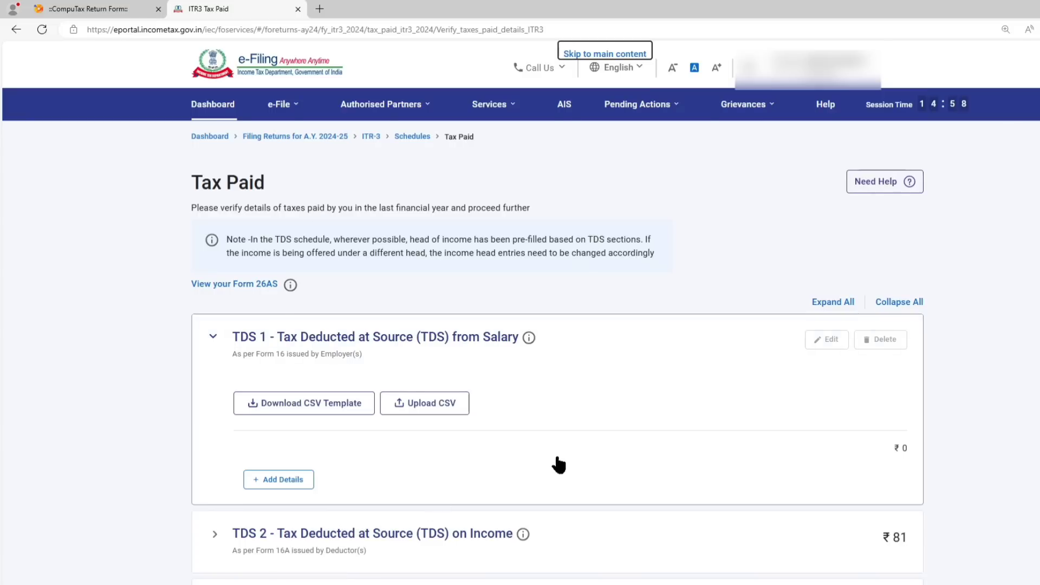
pyautogui.scroll(-4, 557, 399)
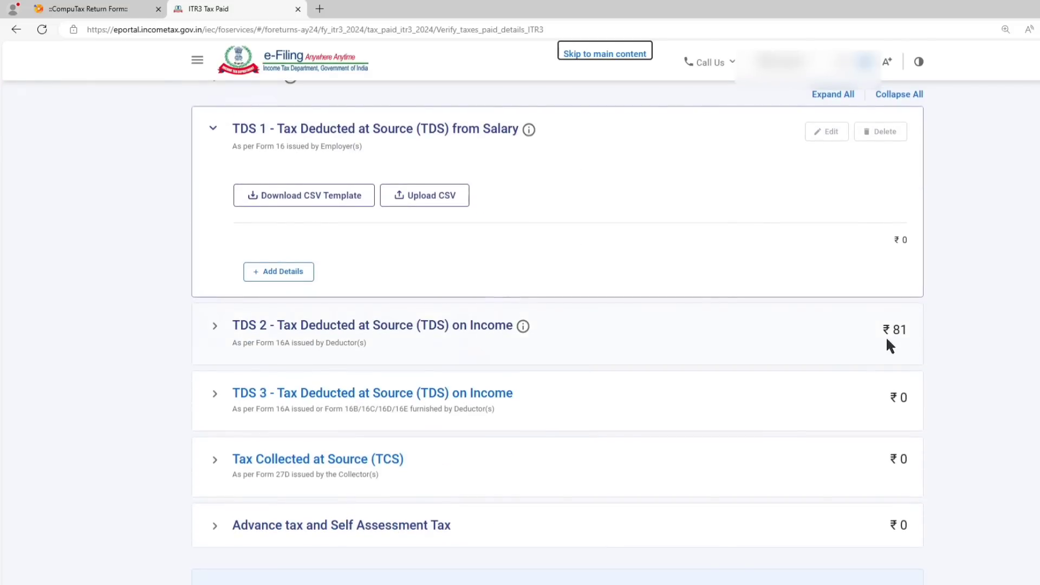
pyautogui.scroll(-3, 792, 338)
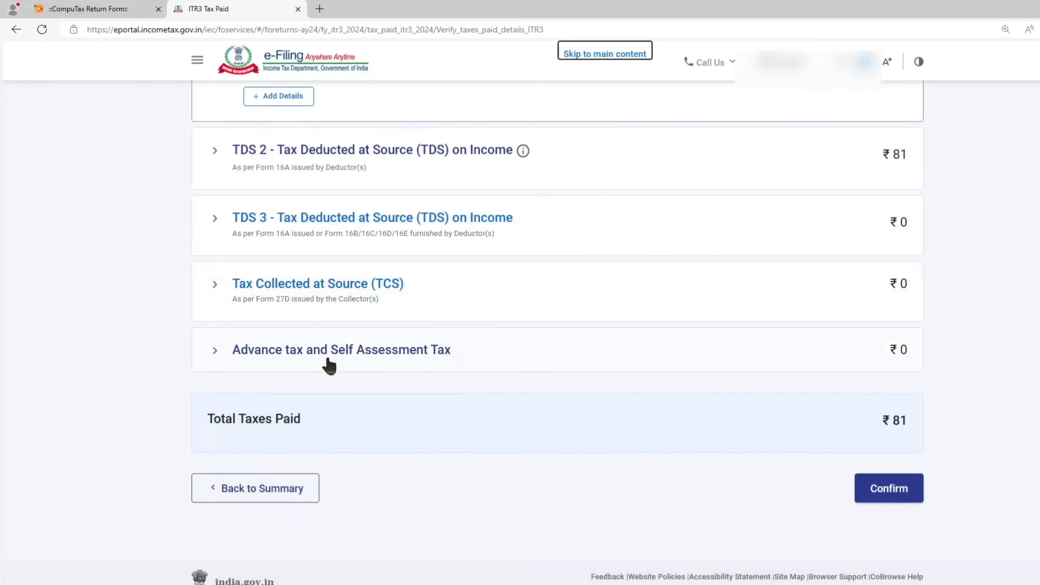
pyautogui.click(889, 489)
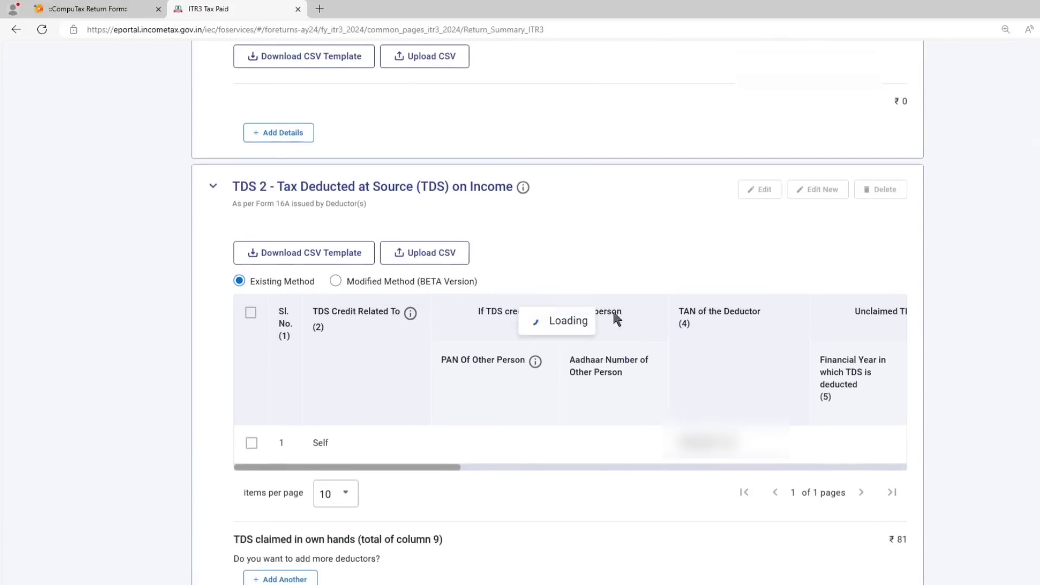
# Review the tax liability and refund in Part B - TTI and continue to the preview of the return.
pyautogui.scroll(-20, 339, 355)
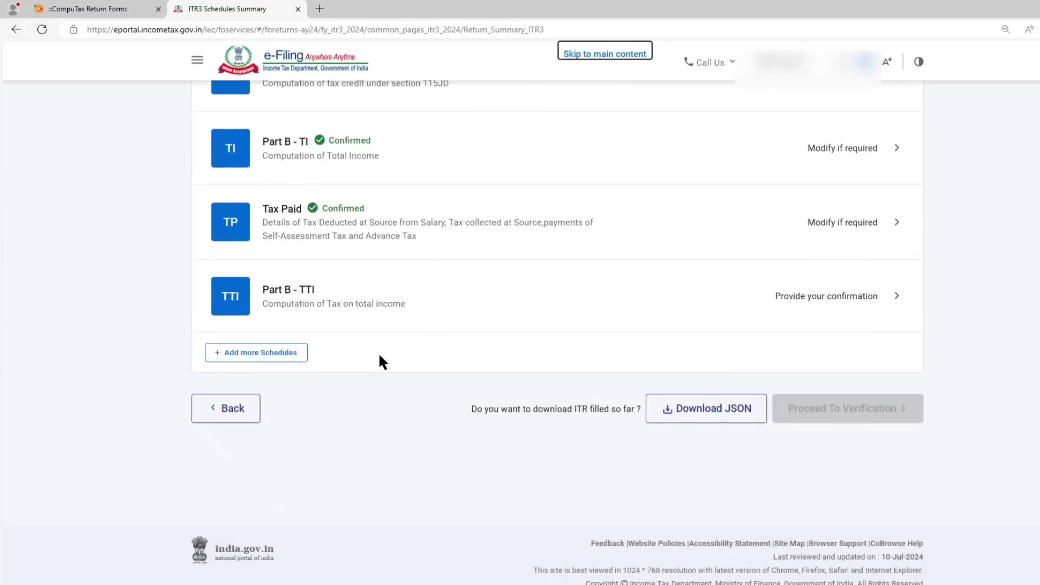
pyautogui.click(333, 292)
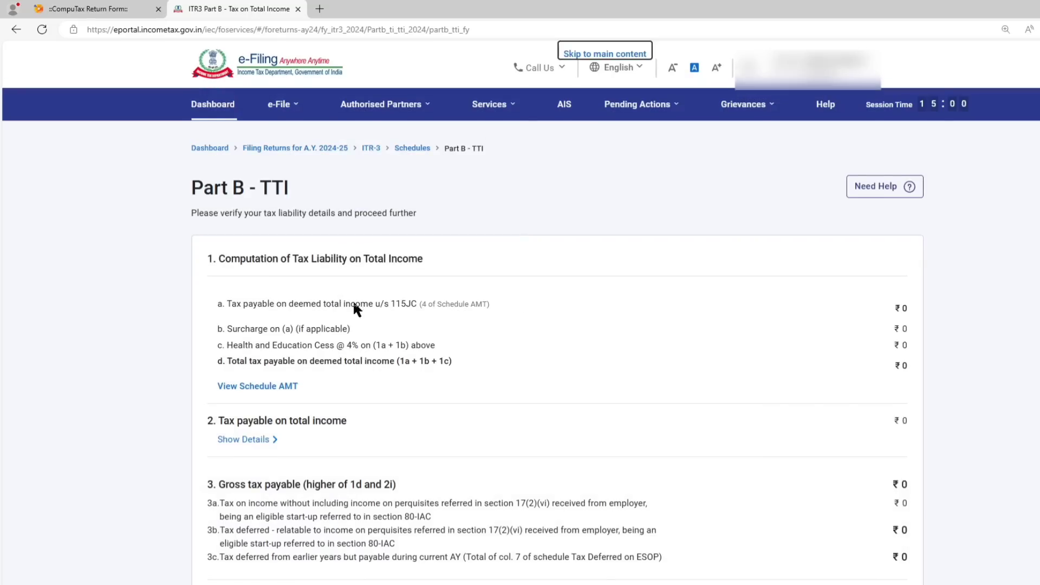
pyautogui.scroll(-12, 651, 315)
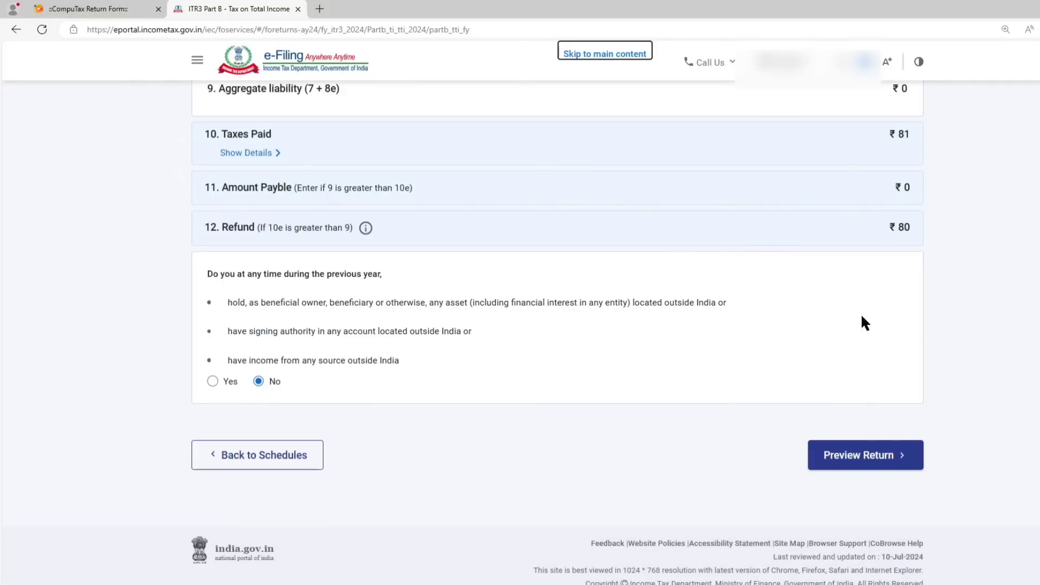
pyautogui.click(849, 458)
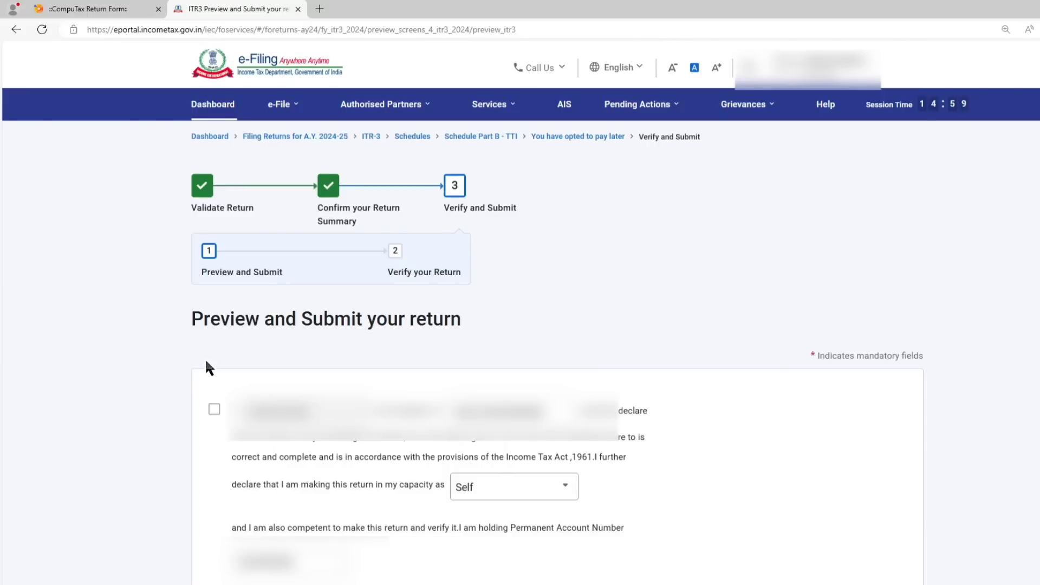
# Accept the declaration in the capacity of Self and take the ITR-3 through its preview to validation.
pyautogui.click(214, 410)
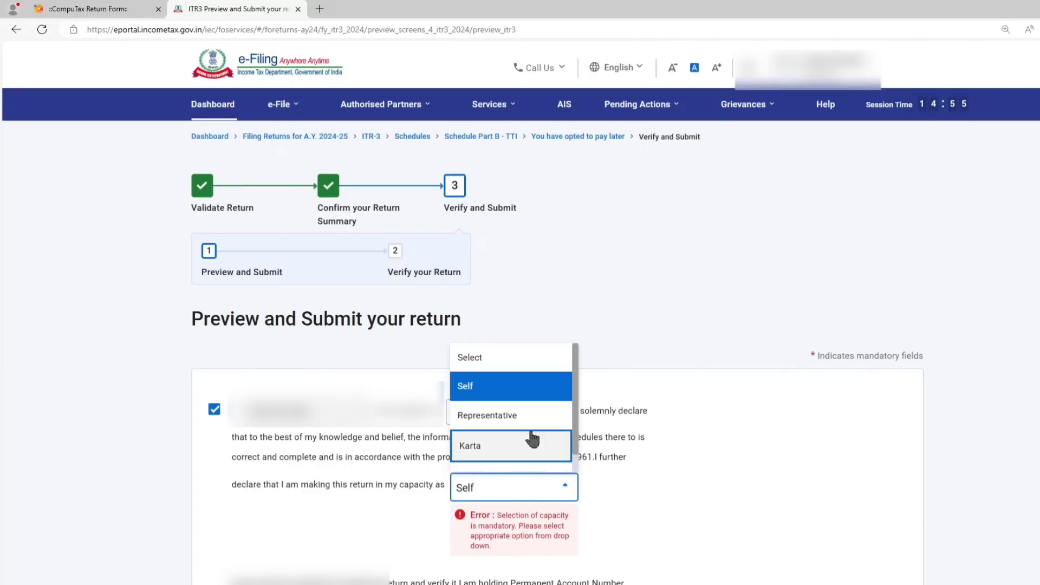
pyautogui.click(522, 387)
pyautogui.scroll(-8, 730, 418)
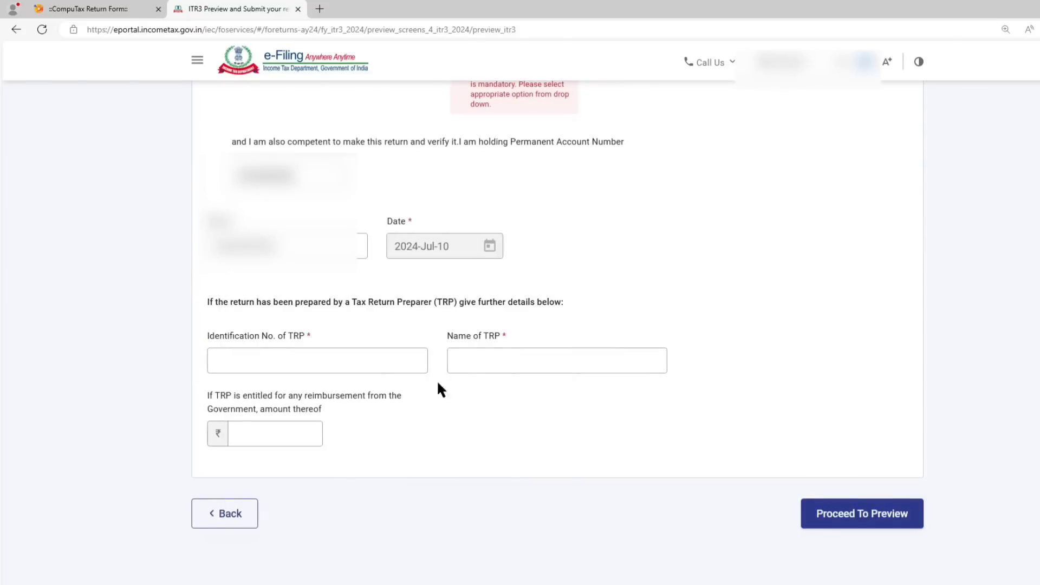
pyautogui.click(848, 517)
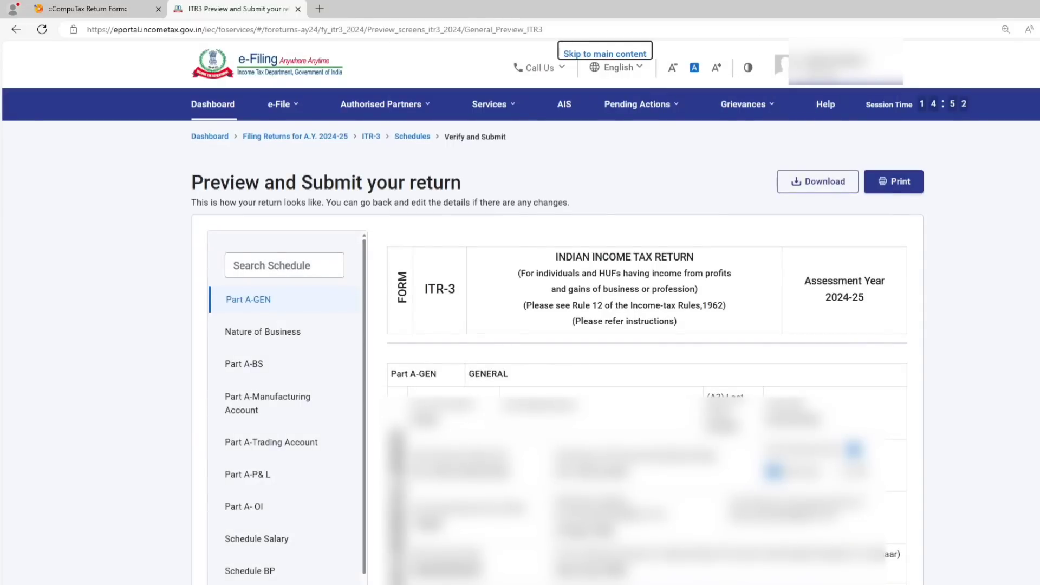
pyautogui.scroll(-20, 558, 325)
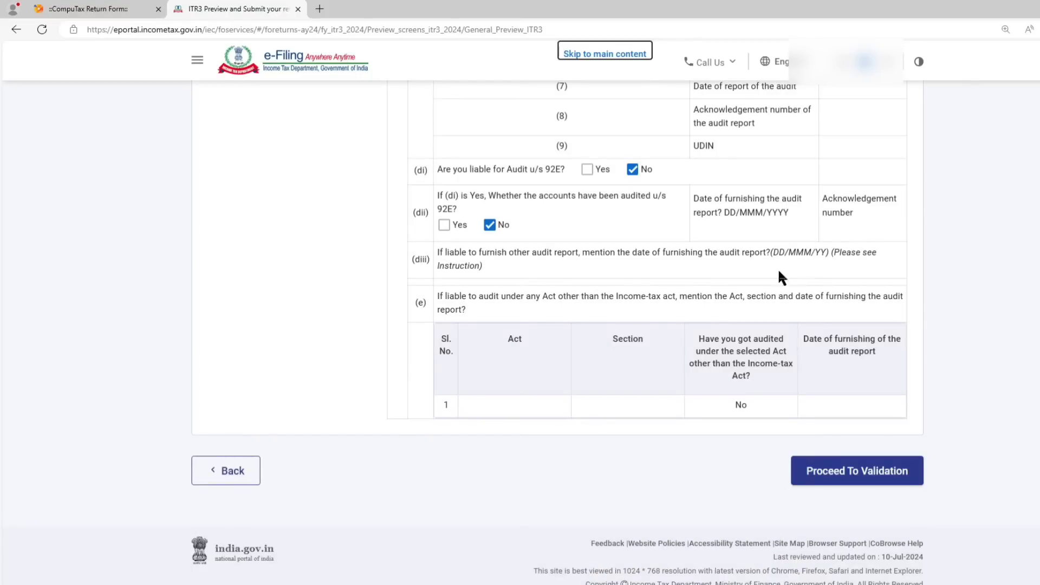
pyautogui.click(841, 472)
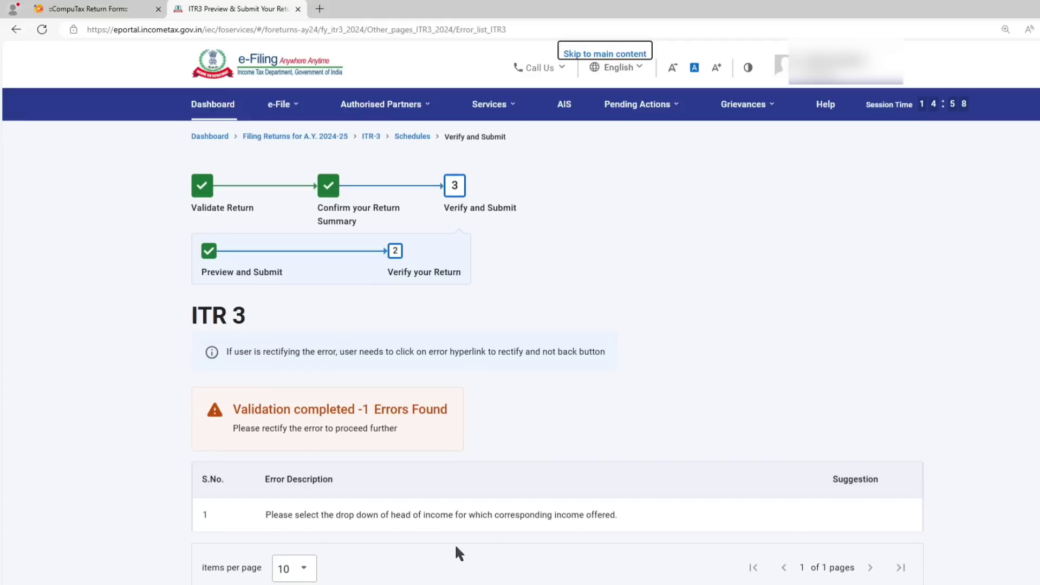
# Open the reported validation error and set the TDS 2 entry's head of income to Income from Other Sources, saving the entry.
pyautogui.click(474, 516)
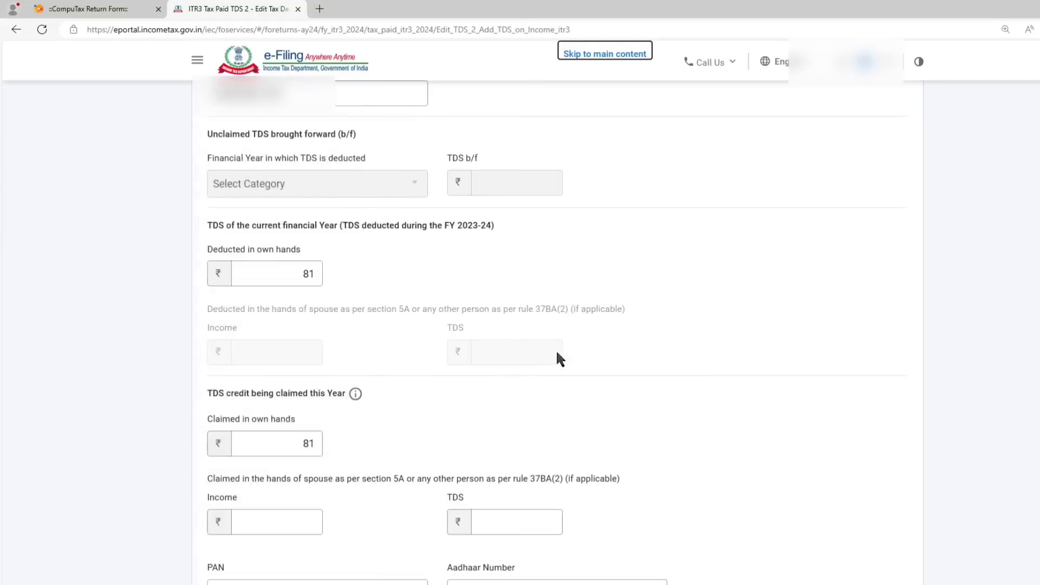
pyautogui.click(523, 446)
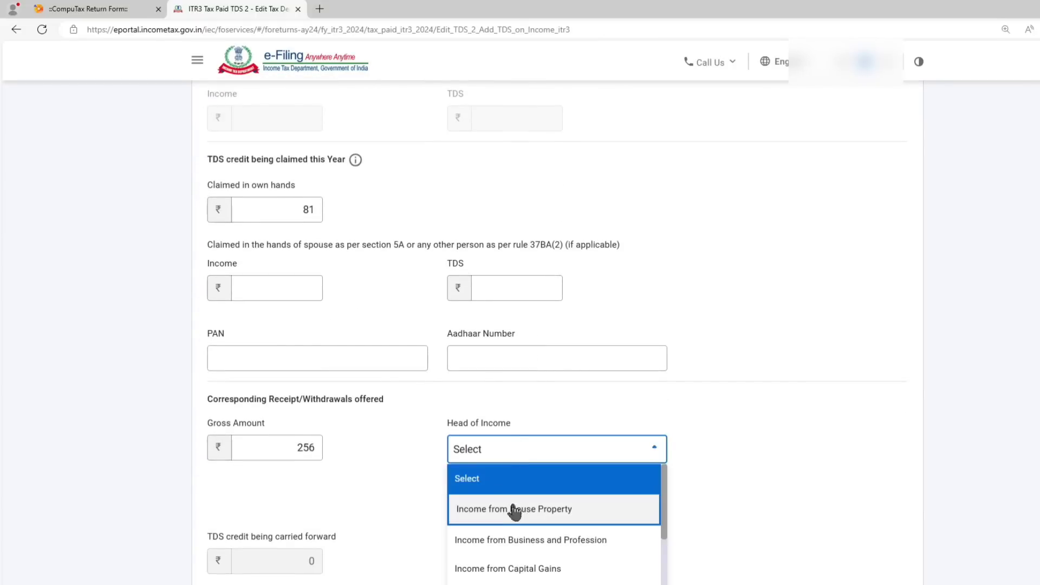
pyautogui.scroll(-2, 529, 515)
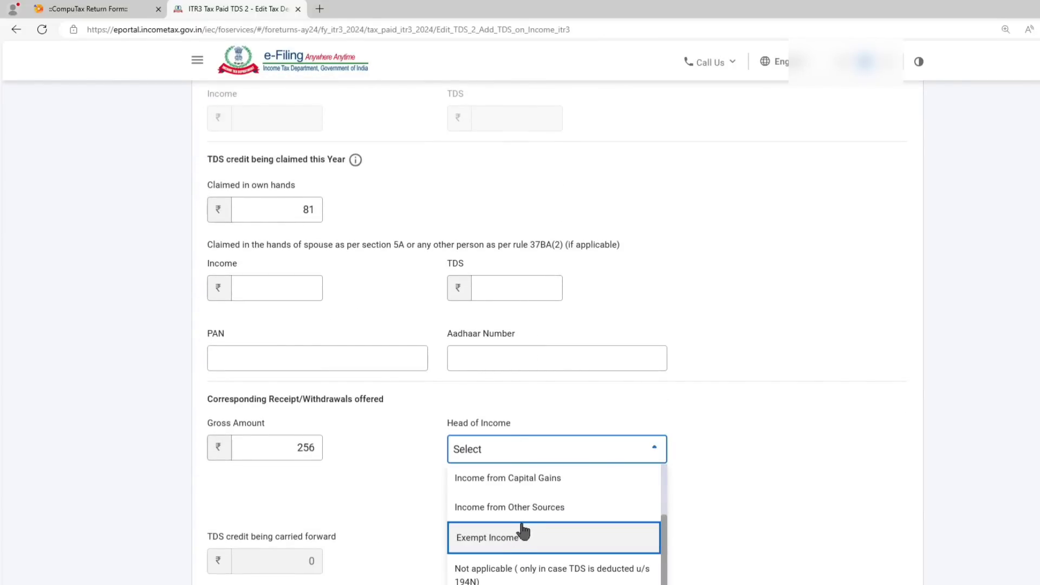
pyautogui.click(537, 512)
pyautogui.scroll(-2, 829, 445)
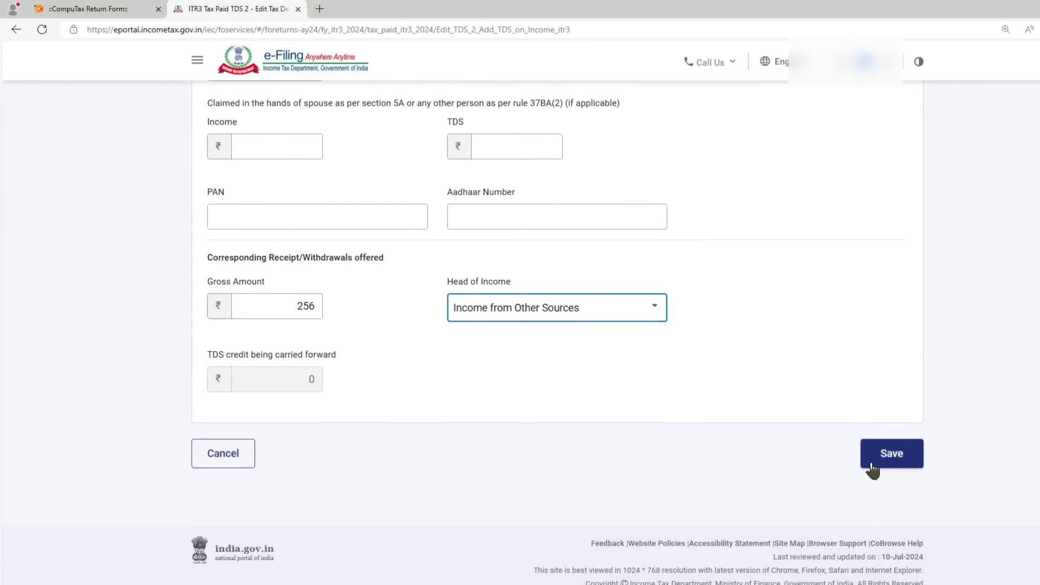
pyautogui.click(886, 440)
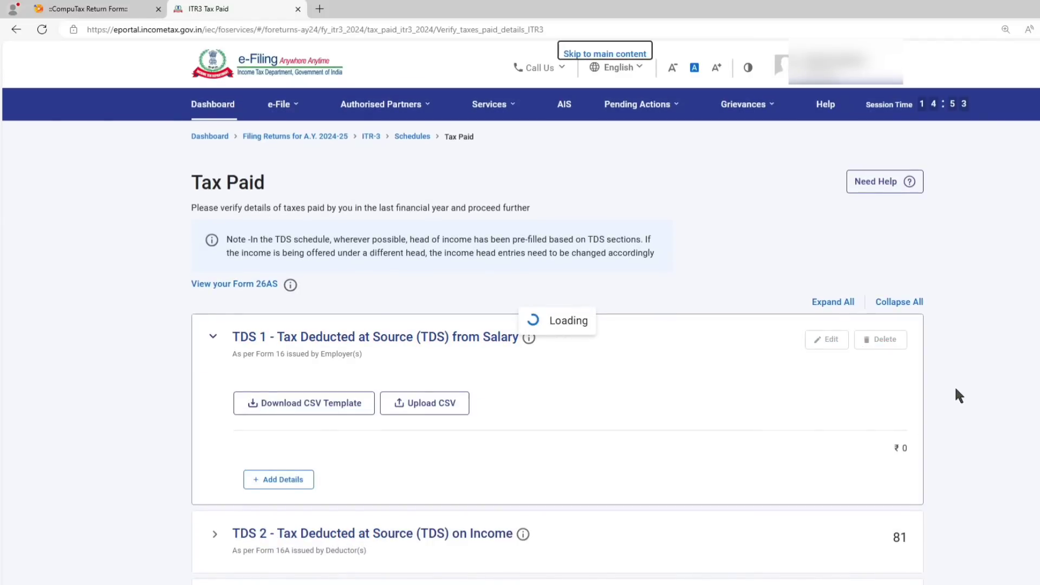
# Confirm the corrected Tax Paid schedule and validate the ITR-3 again.
pyautogui.scroll(-8, 953, 353)
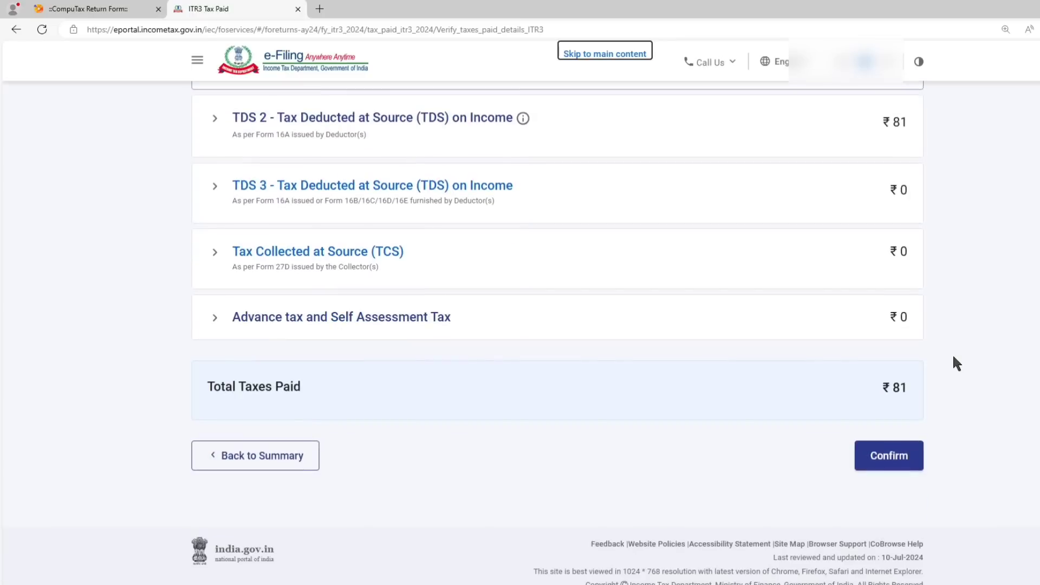
pyautogui.click(894, 455)
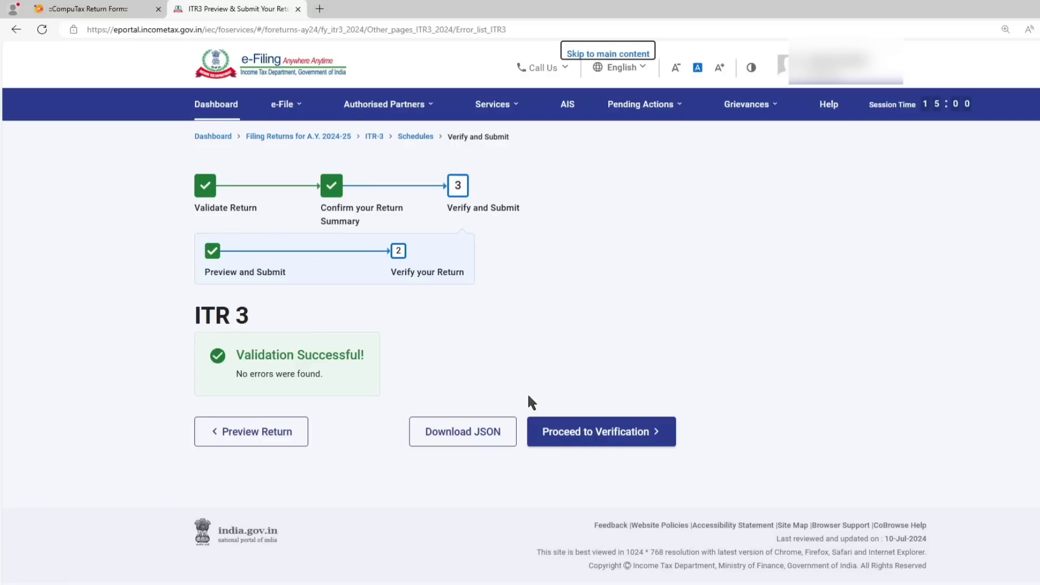
pyautogui.moveTo(219, 356); pyautogui.dragTo(367, 360)
pyautogui.click(705, 301)
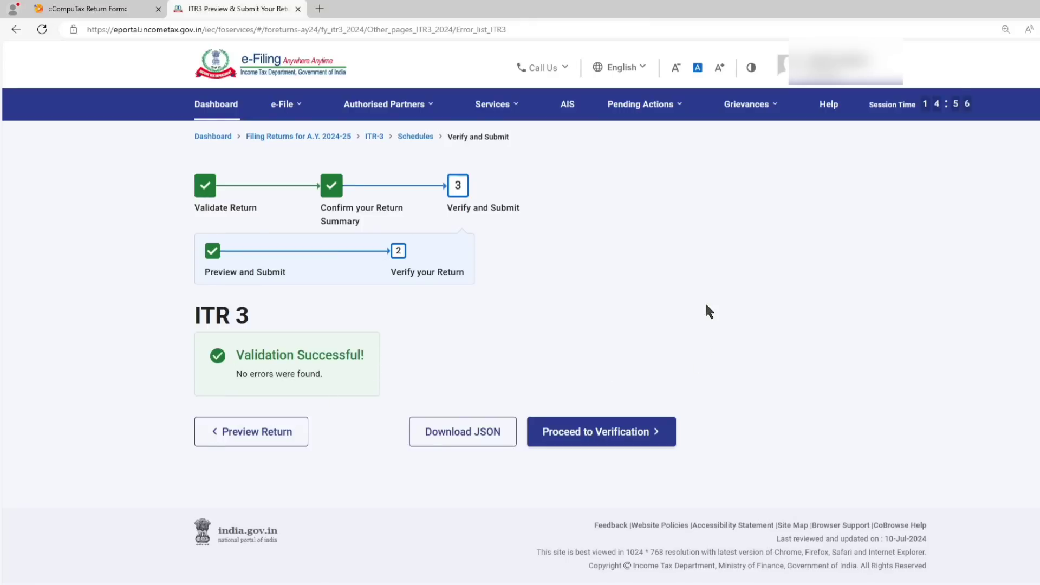
# Proceed to verification of the return and continue with the e-Verify Now method.
pyautogui.click(596, 443)
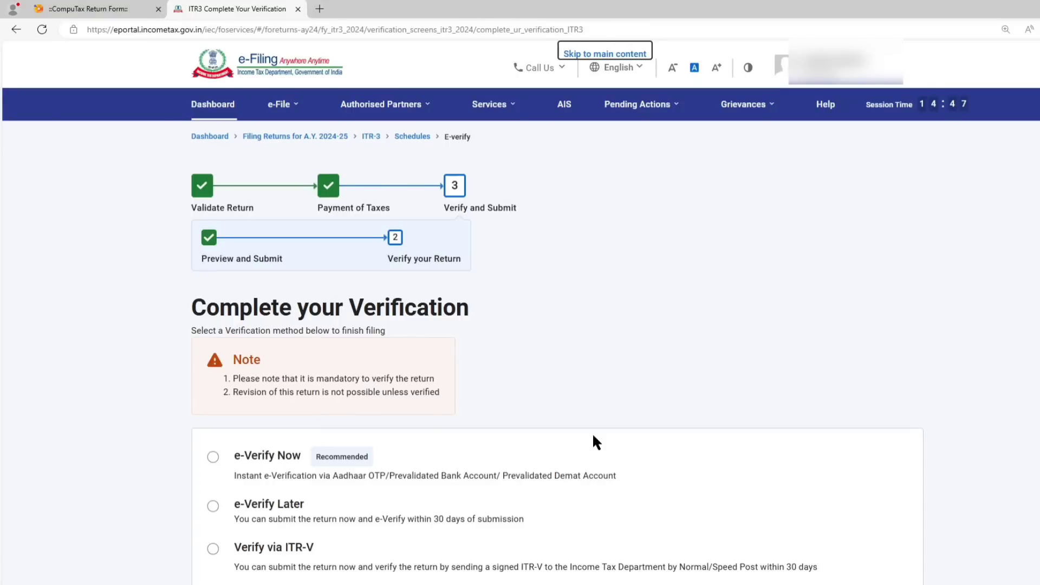
pyautogui.scroll(-3, 594, 435)
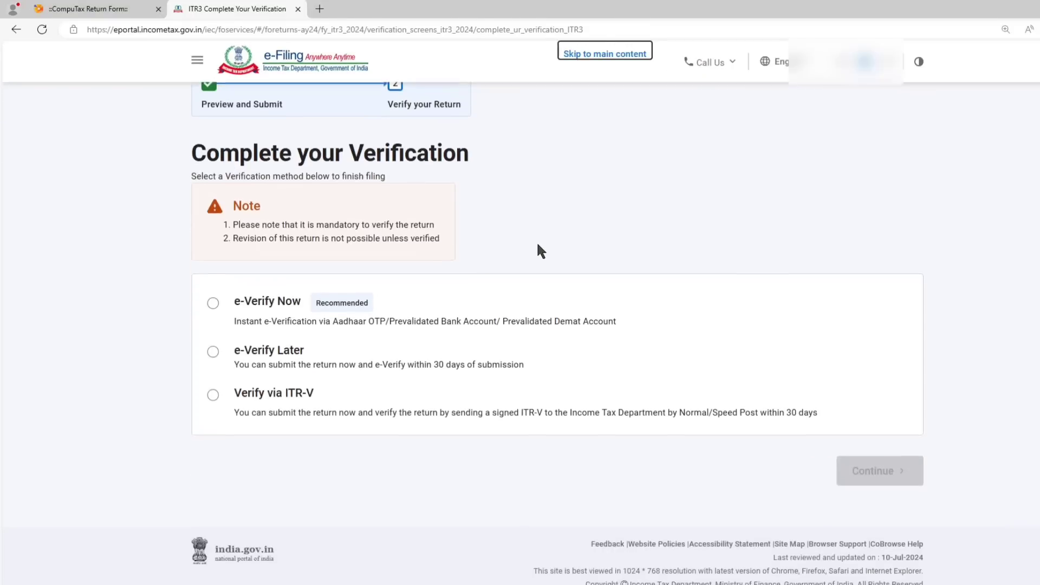
pyautogui.click(211, 301)
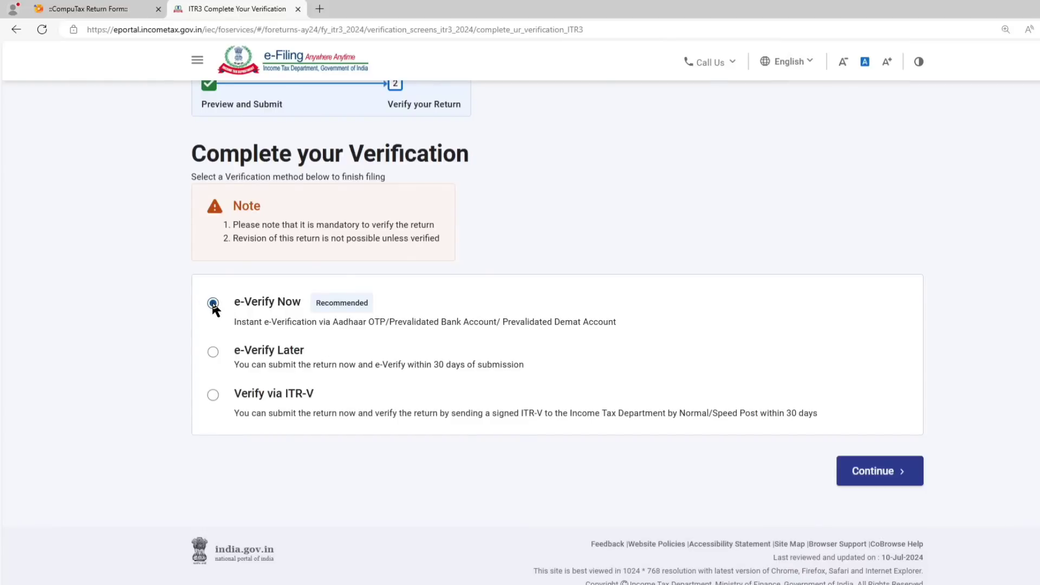
pyautogui.click(889, 481)
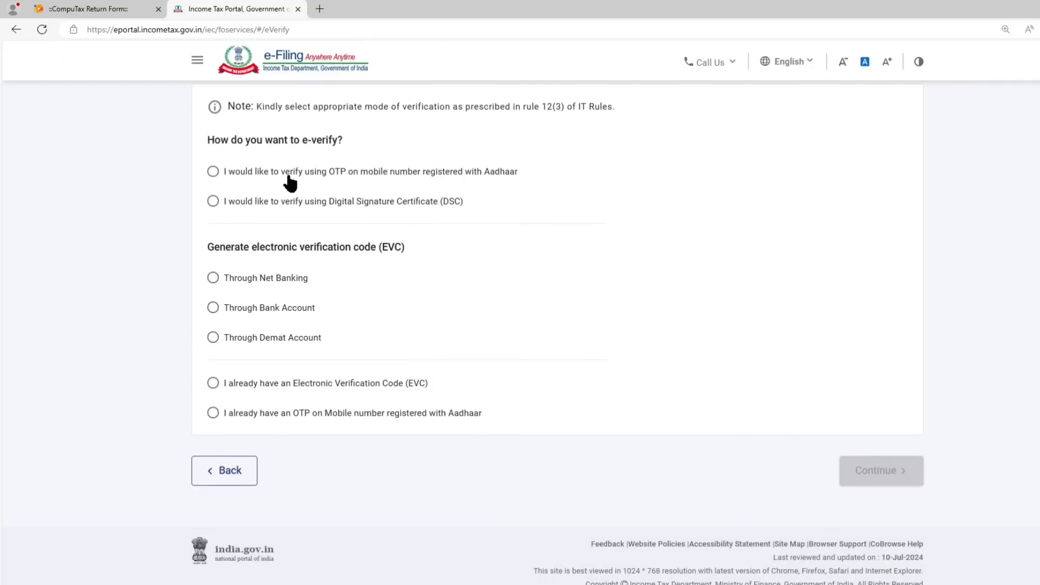
# Choose e-verification by OTP on the Aadhaar-registered mobile number, agree to validate the Aadhaar details and generate the OTP.
pyautogui.click(295, 175)
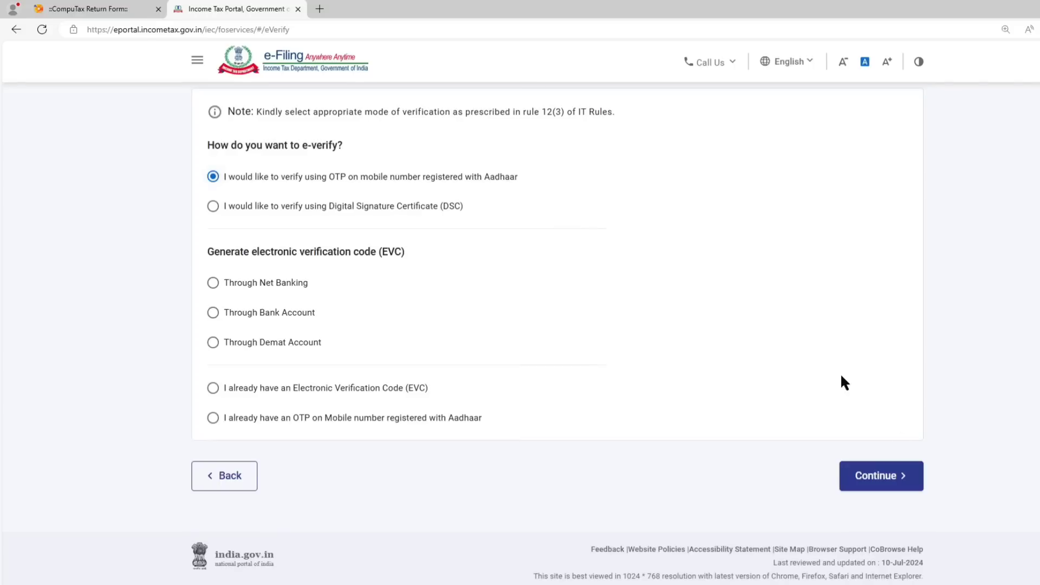
pyautogui.click(880, 475)
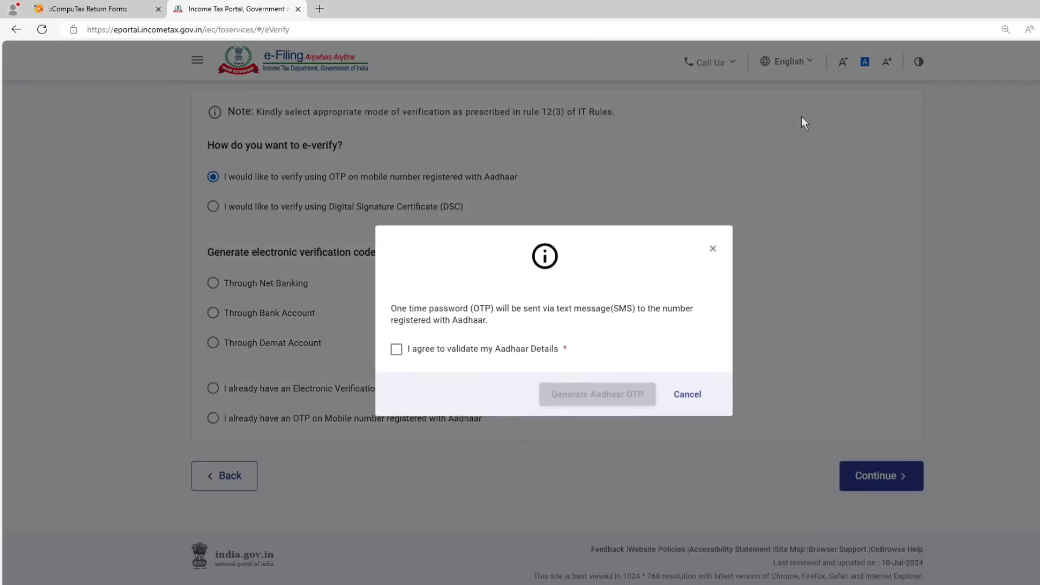
pyautogui.click(397, 351)
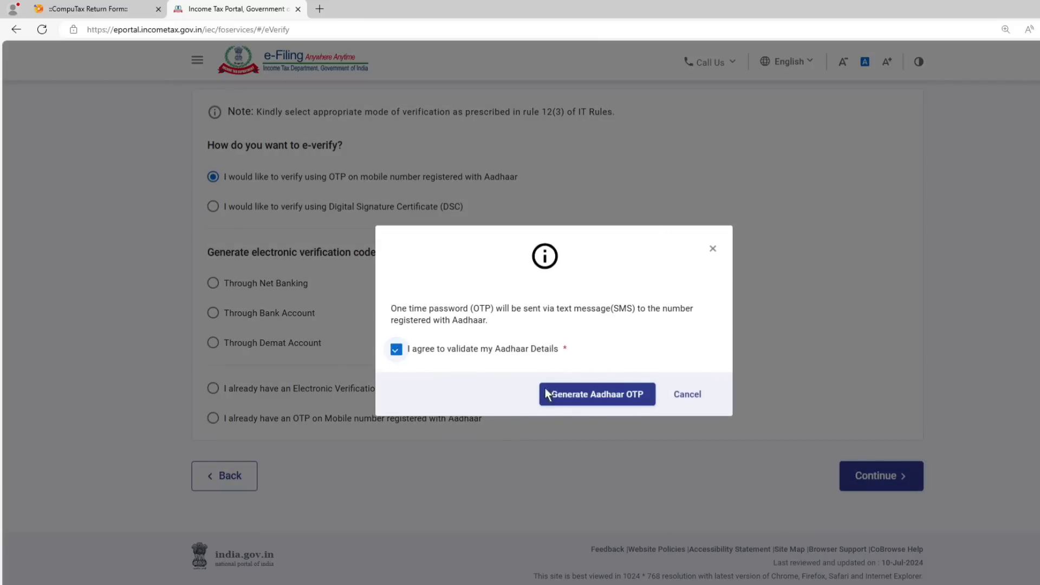
pyautogui.click(590, 402)
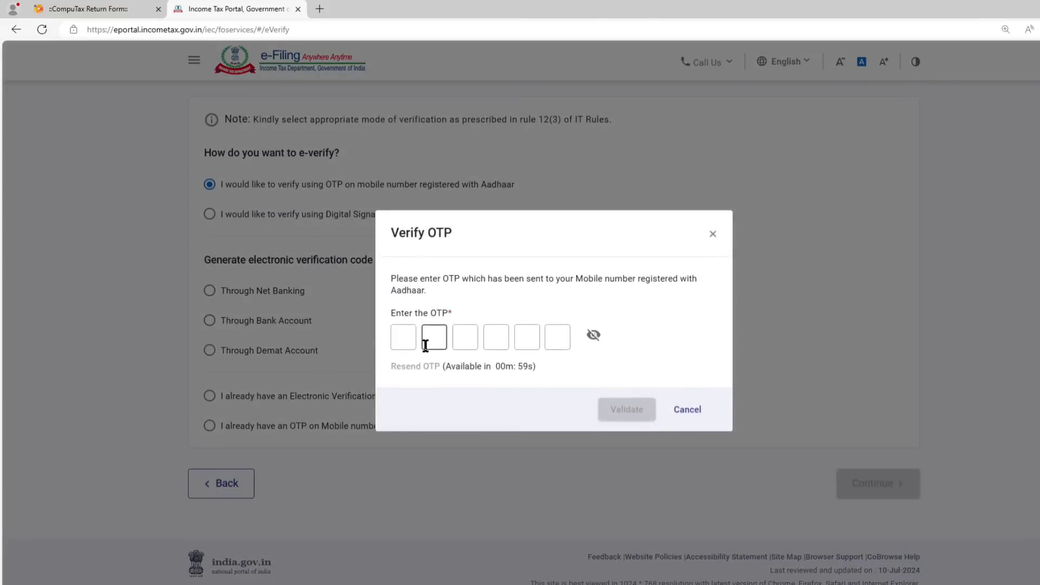
# Enter the one-time password received on the Aadhaar-registered mobile number.
pyautogui.click(406, 337)
pyautogui.write('******')
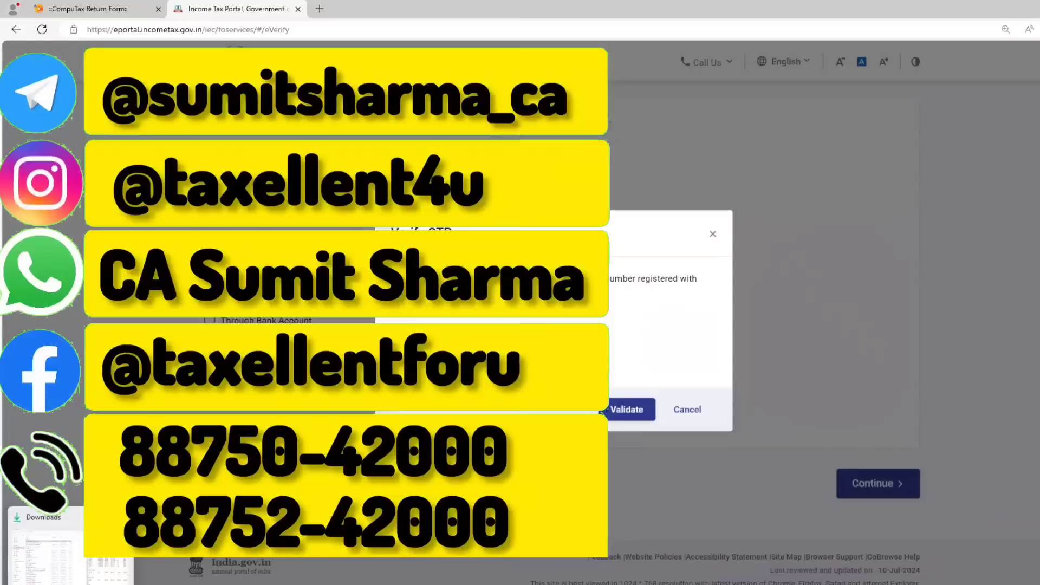
pyautogui.click(125, 581)
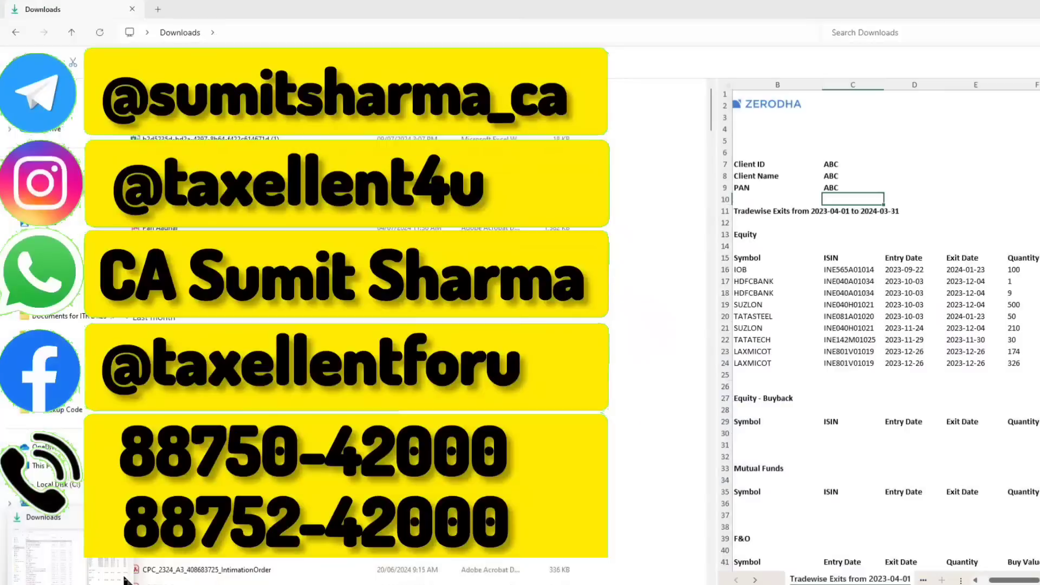
pyautogui.moveTo(97, 584)
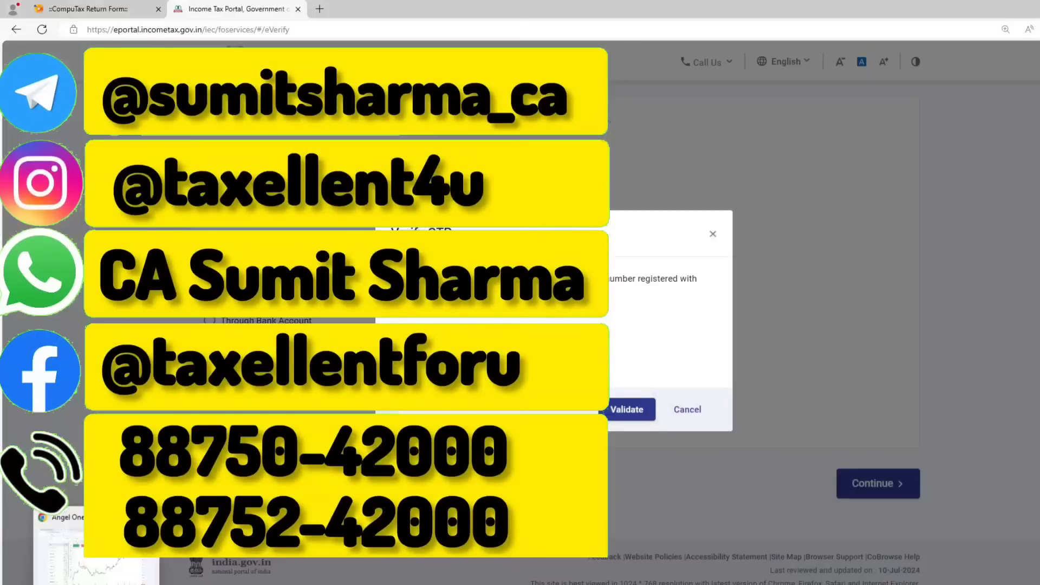